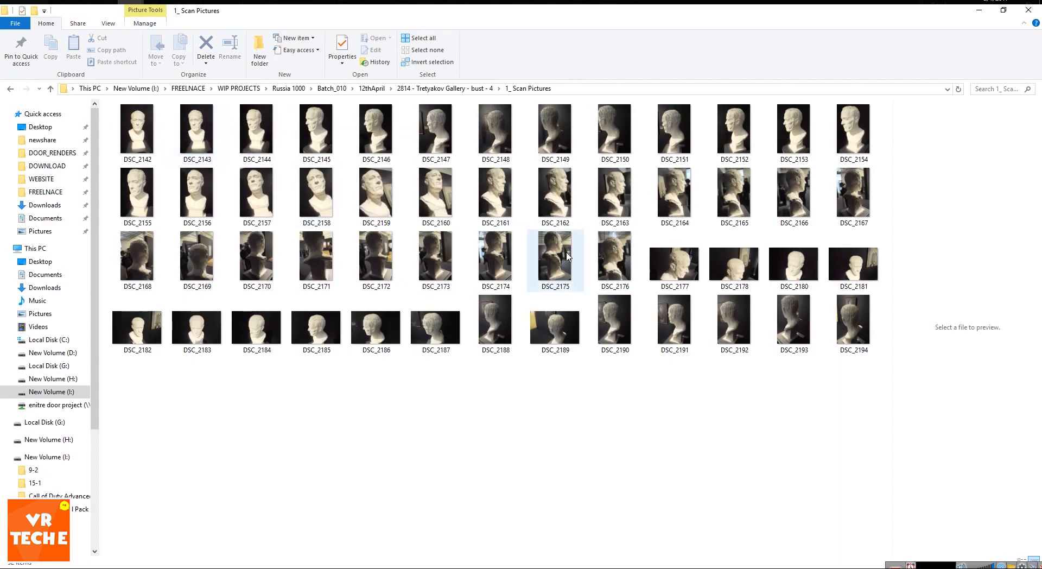
Look through the bust's scan photos starting from DSC_2142, and close the photo viewer
double_click(157, 150)
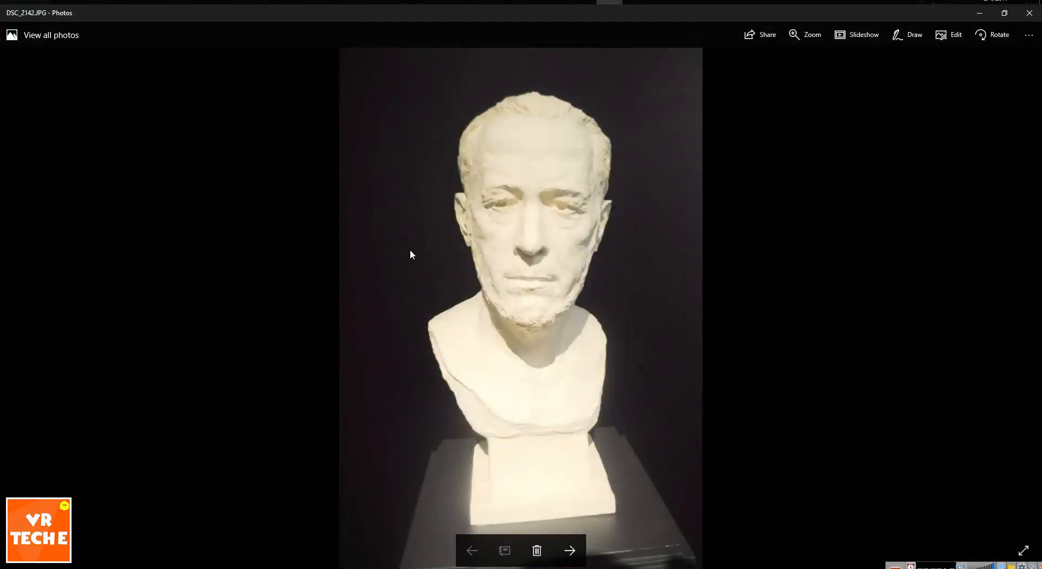
click(568, 550)
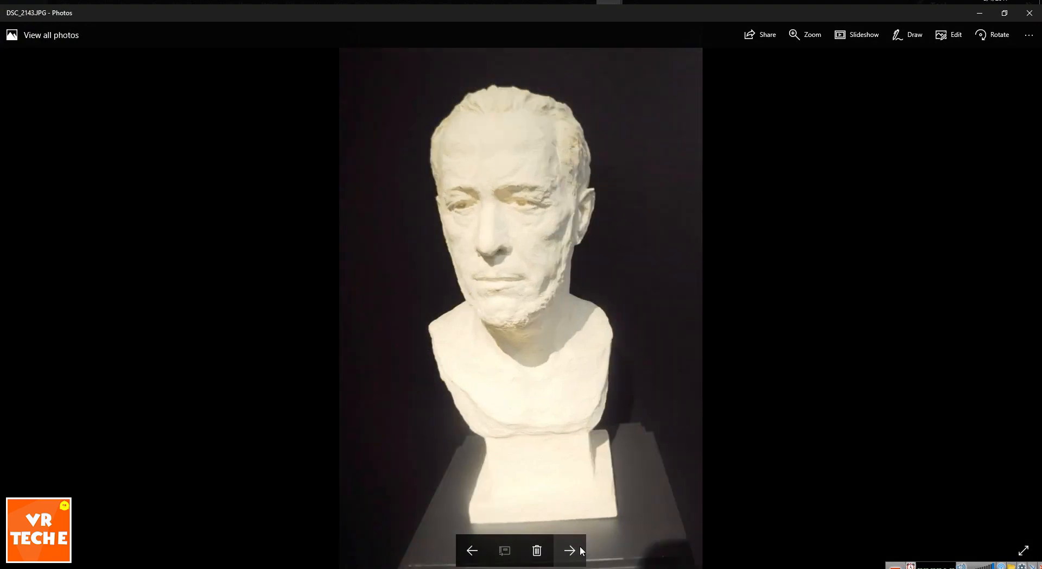
click(576, 550)
click(580, 551)
click(580, 550)
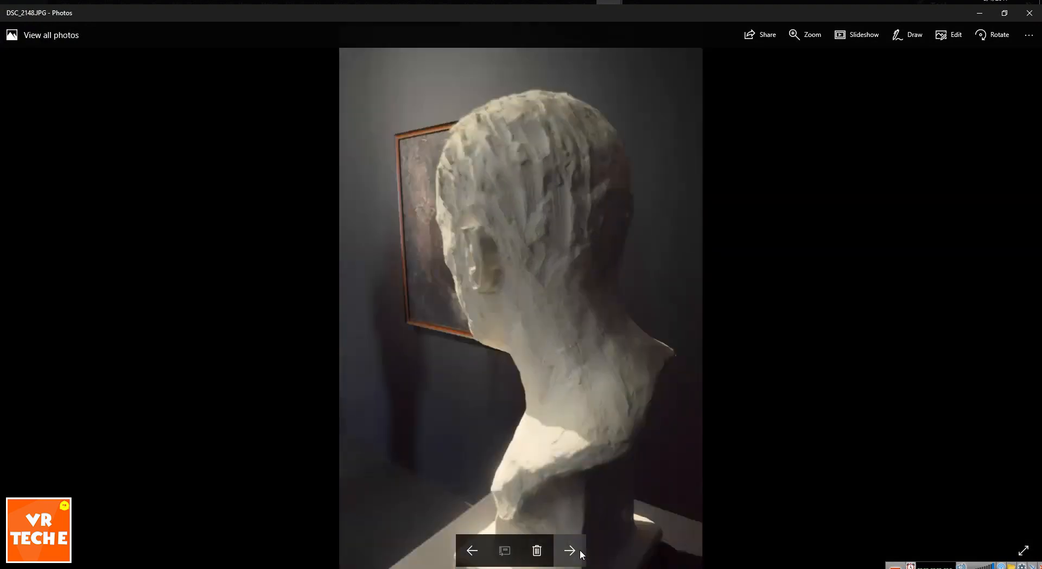
click(580, 552)
click(580, 553)
click(580, 552)
click(581, 553)
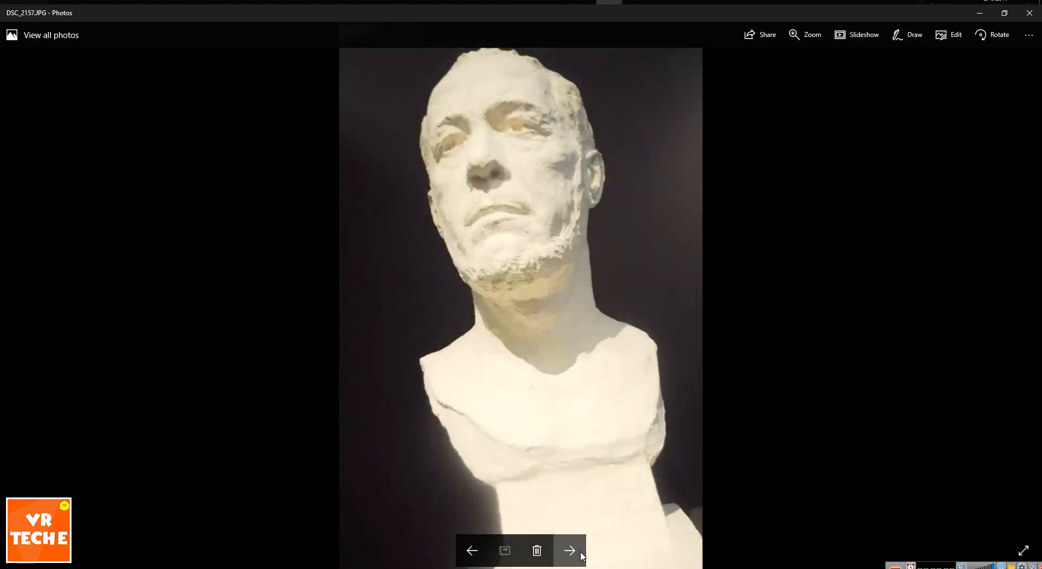
click(581, 554)
click(581, 554)
click(581, 554)
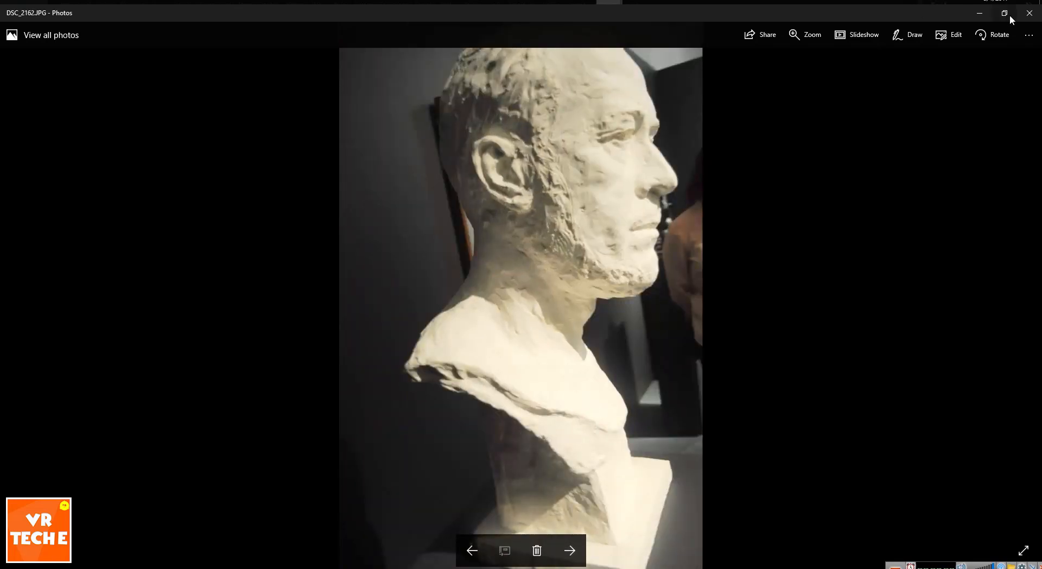
click(1028, 12)
Open the 2_ Raw Scan File folder, then switch to ZBrush and import the model_2814 OBJ file from it
key(BackSpace)
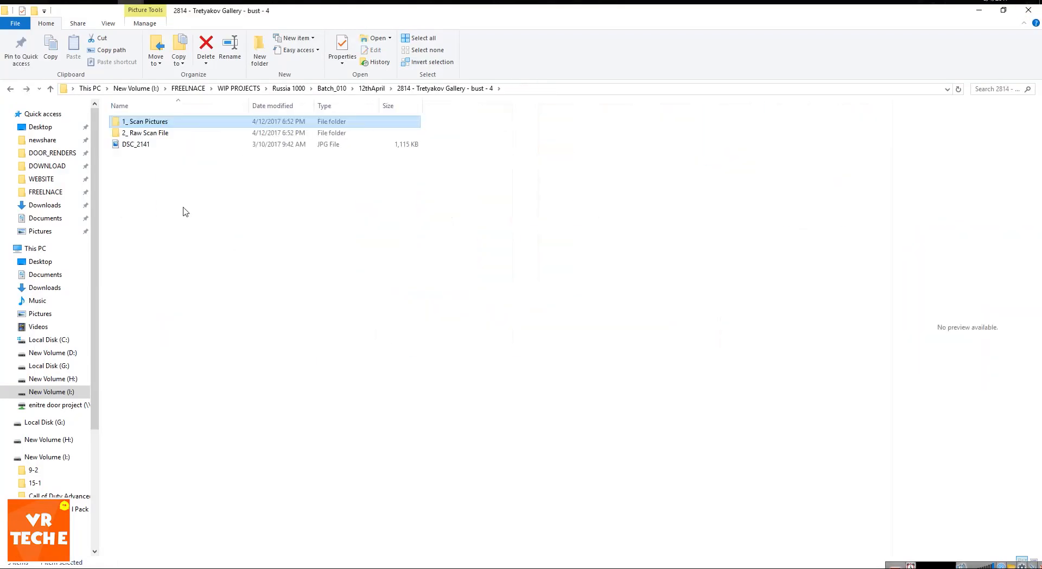
double_click(145, 133)
click(581, 92)
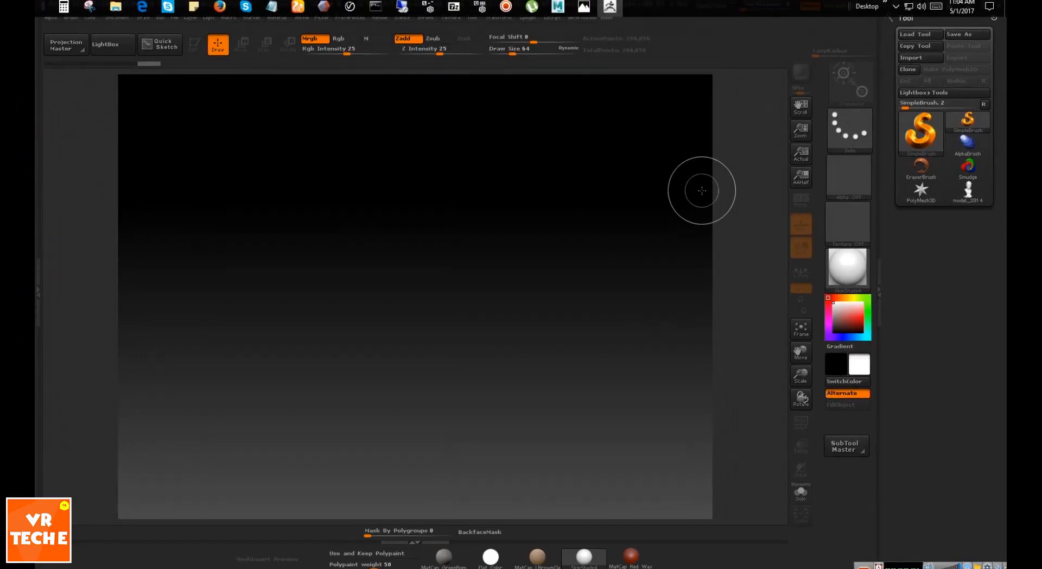
click(916, 60)
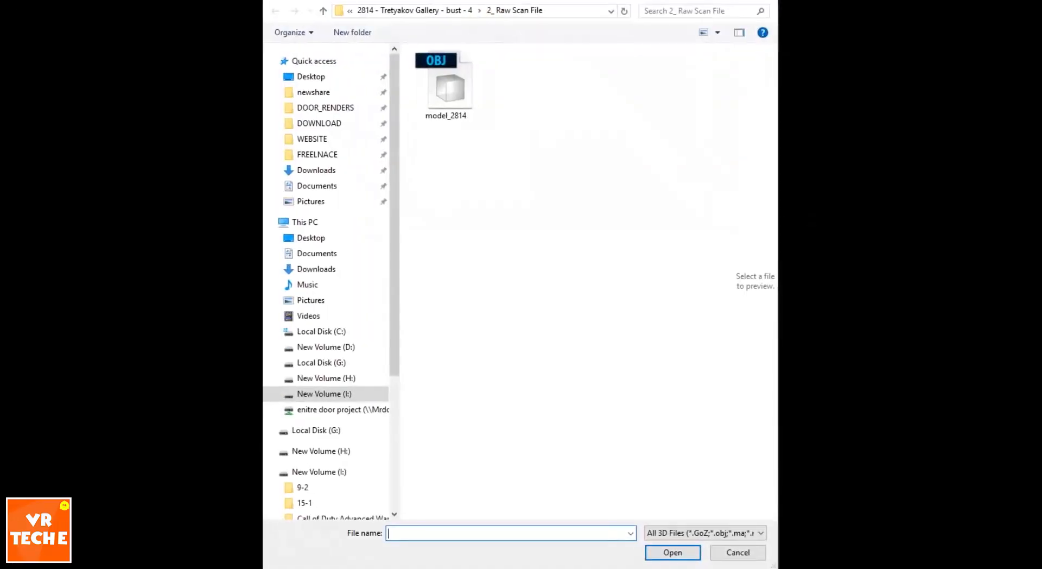
double_click(452, 122)
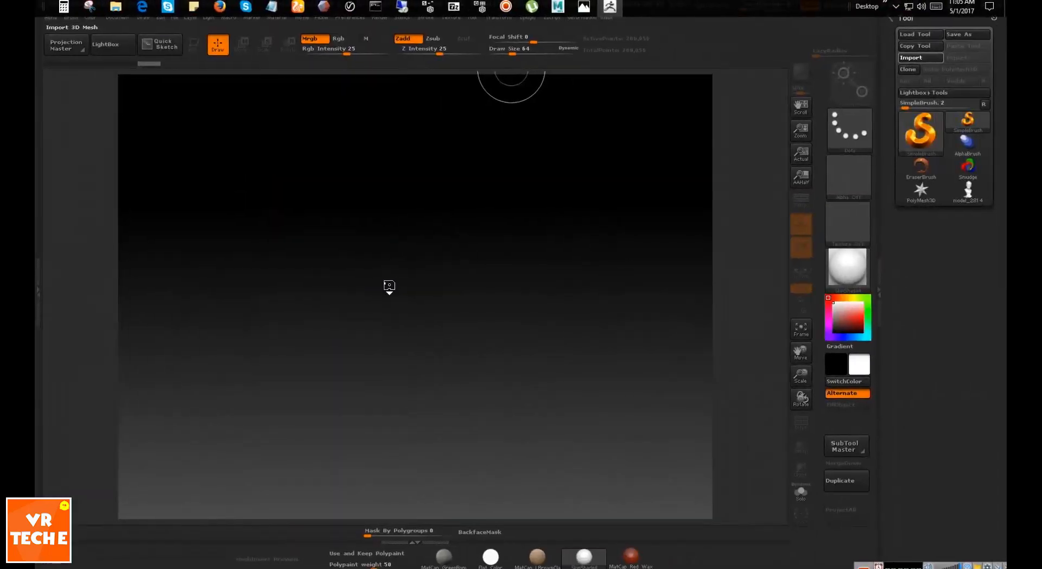
Place a single copy of the imported bust on a cleared canvas and make it editable
drag(386, 265, 413, 452)
key(ctrl+n)
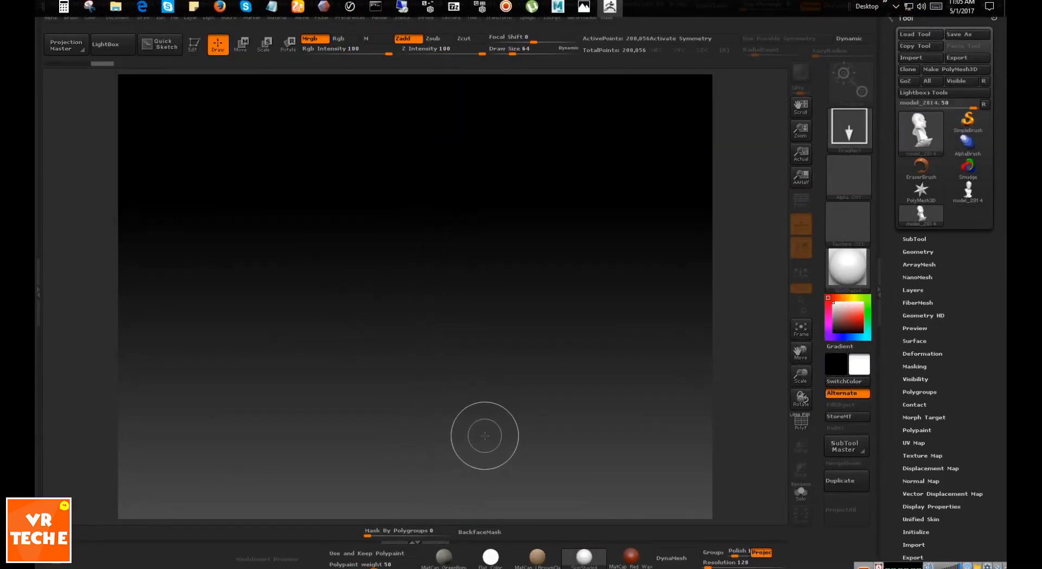
drag(327, 256, 455, 473)
key(t)
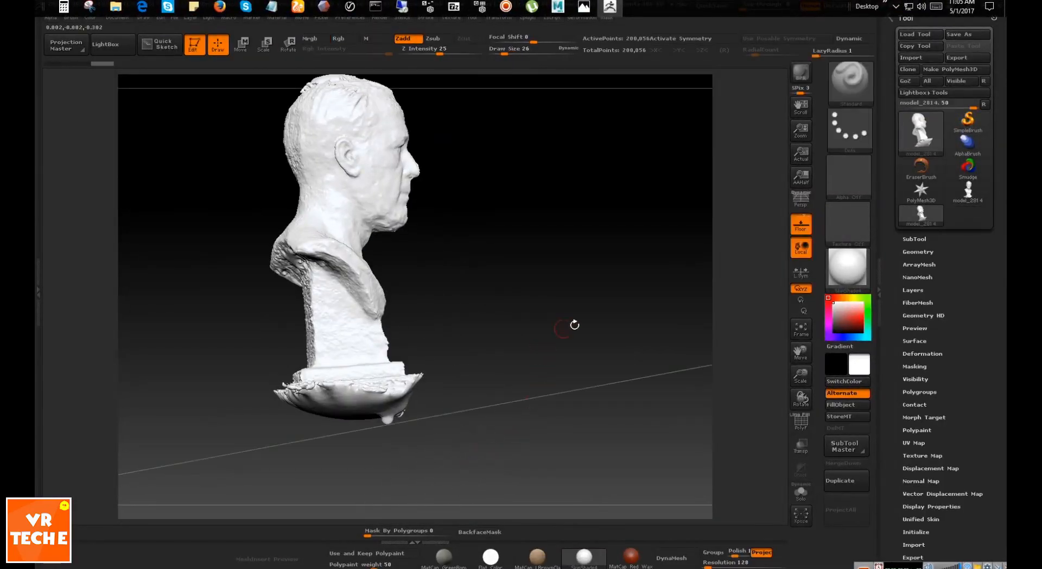
Examine the raw bust scan from the front, sides and above, focusing on the ragged geometry around its base
drag(572, 322, 535, 323)
ctrl+right_drag(526, 305, 590, 305)
mouse_move(613, 355)
mouse_down()
mouse_move(565, 357)
mouse_move(611, 351)
mouse_up()
ctrl+right_drag(560, 352, 544, 417)
drag(640, 399, 587, 391)
ctrl+right_drag(588, 391, 576, 343)
key(w)
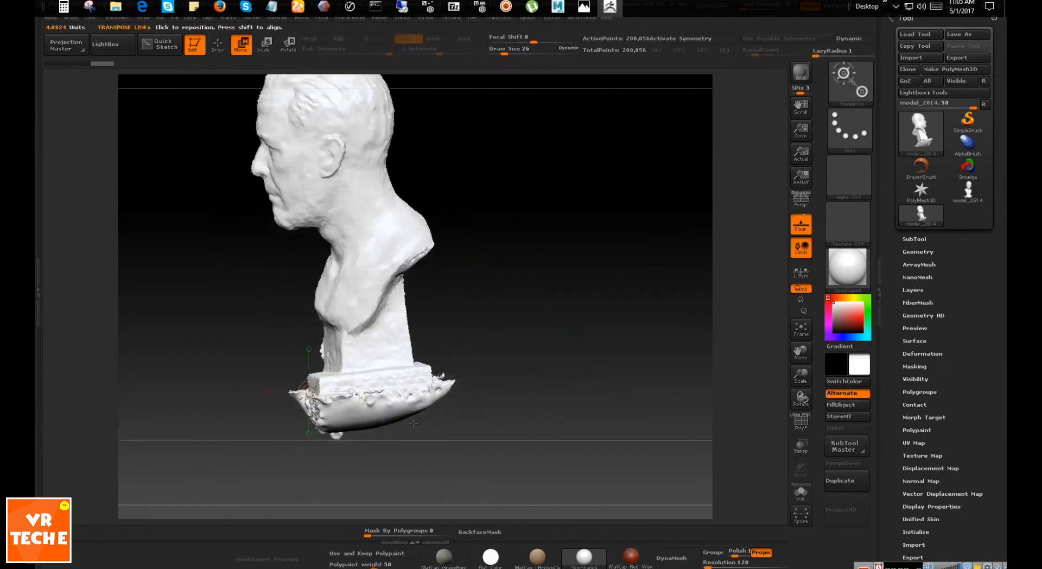
drag(545, 374, 612, 379)
drag(629, 276, 576, 277)
ctrl+right_drag(577, 277, 610, 310)
ctrl+right_drag(565, 434, 551, 392)
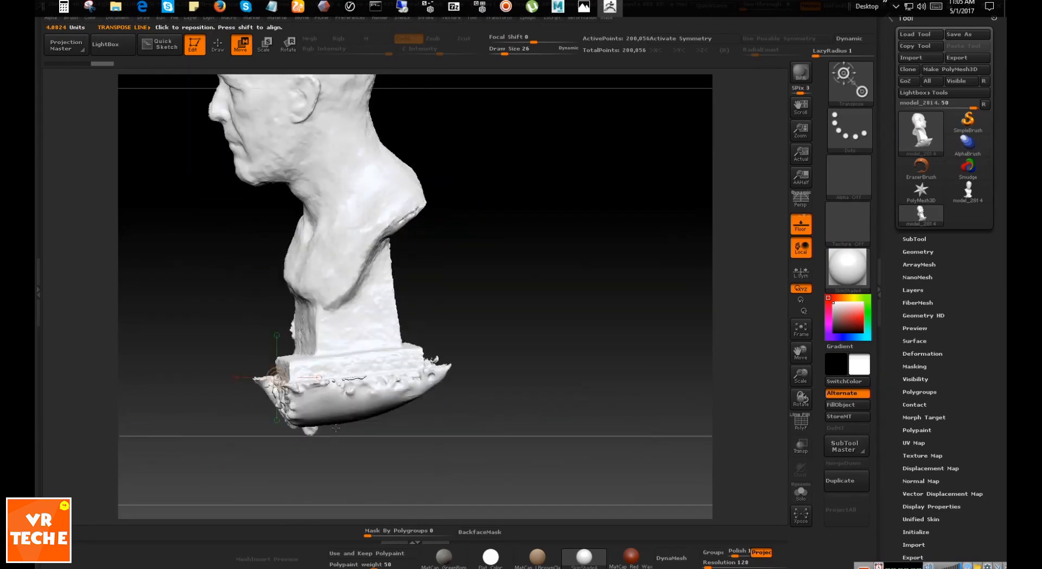
drag(335, 428, 436, 414)
right_drag(412, 288, 255, 326)
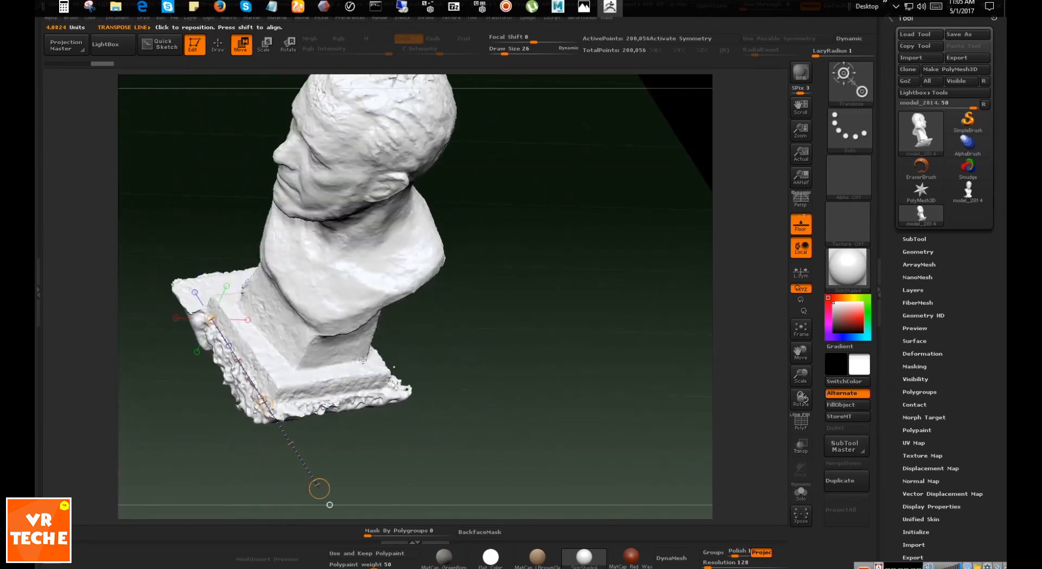
right_drag(363, 359, 430, 423)
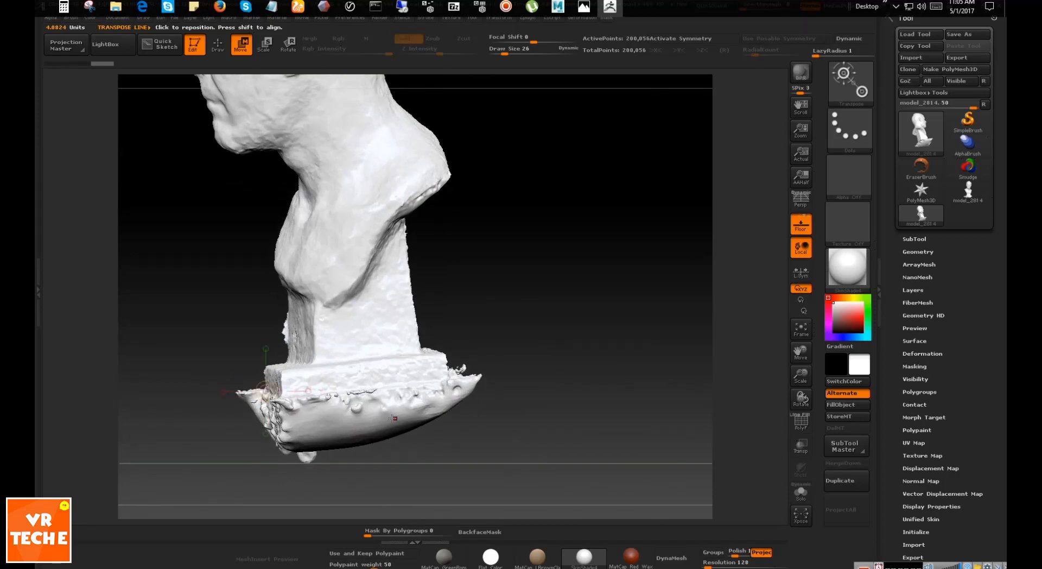
Lay a straight horizontal Move transpose line across the bust's base in side view to check its tilt
mouse_move(346, 401)
shift+mouse_down()
mouse_move(569, 415)
mouse_move(570, 424)
shift+mouse_up()
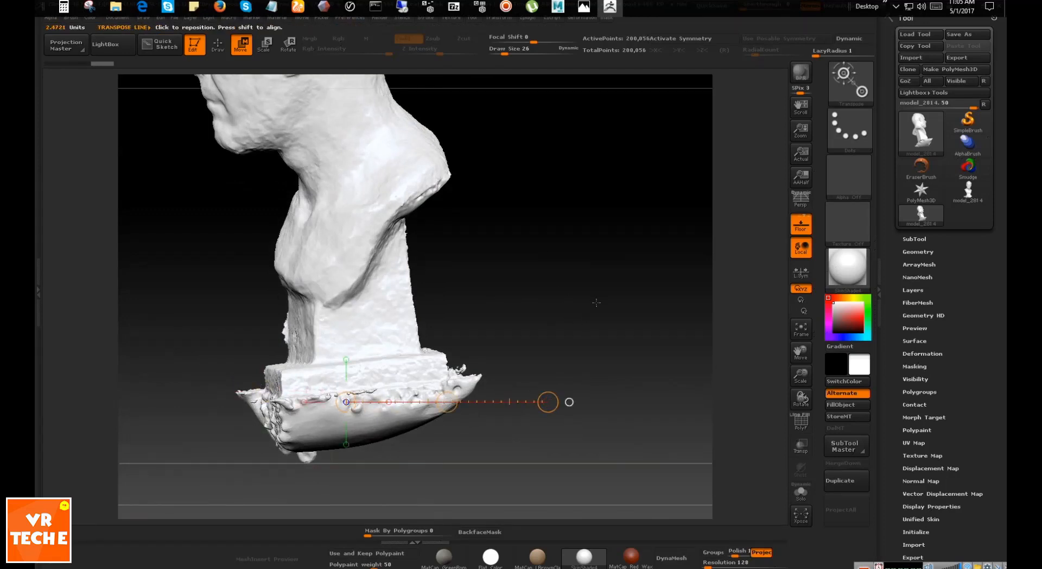
drag(596, 302, 554, 378)
ctrl+right_drag(648, 361, 619, 282)
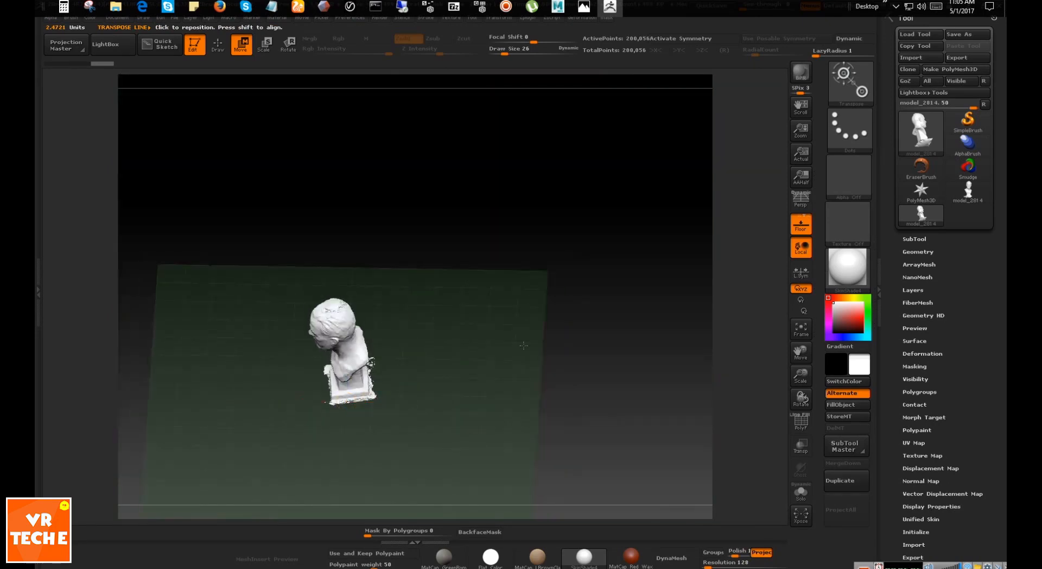
alt+right_drag(543, 412, 602, 436)
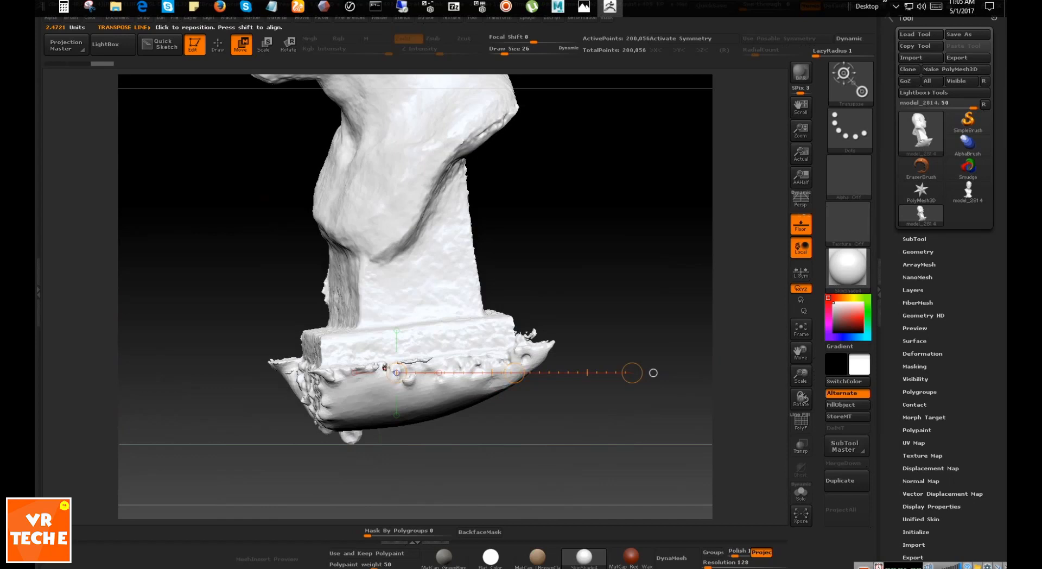
mouse_move(377, 346)
mouse_down()
mouse_move(675, 351)
mouse_move(647, 305)
mouse_move(540, 344)
mouse_move(518, 336)
mouse_up()
Lay straight Rotate transpose lines across the base and over the top of the head to check the bust's orientation
key(r)
mouse_move(364, 379)
shift+mouse_down()
mouse_move(614, 379)
mouse_move(616, 356)
shift+mouse_up()
mouse_move(616, 355)
mouse_down()
mouse_move(611, 412)
mouse_move(565, 423)
mouse_up()
mouse_move(391, 338)
shift+mouse_down()
mouse_move(576, 332)
mouse_move(517, 417)
shift+mouse_up()
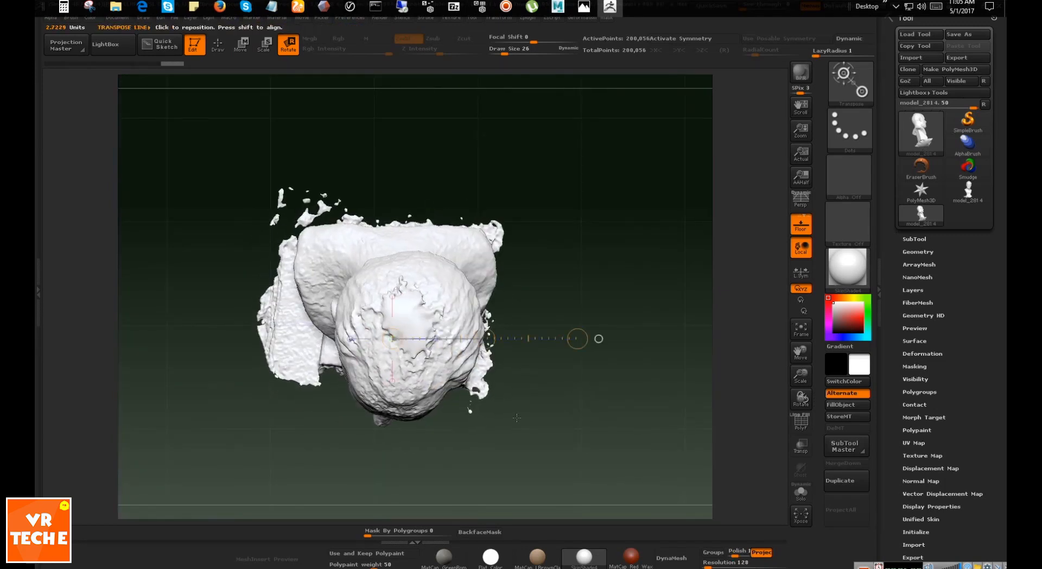
drag(584, 323, 551, 373)
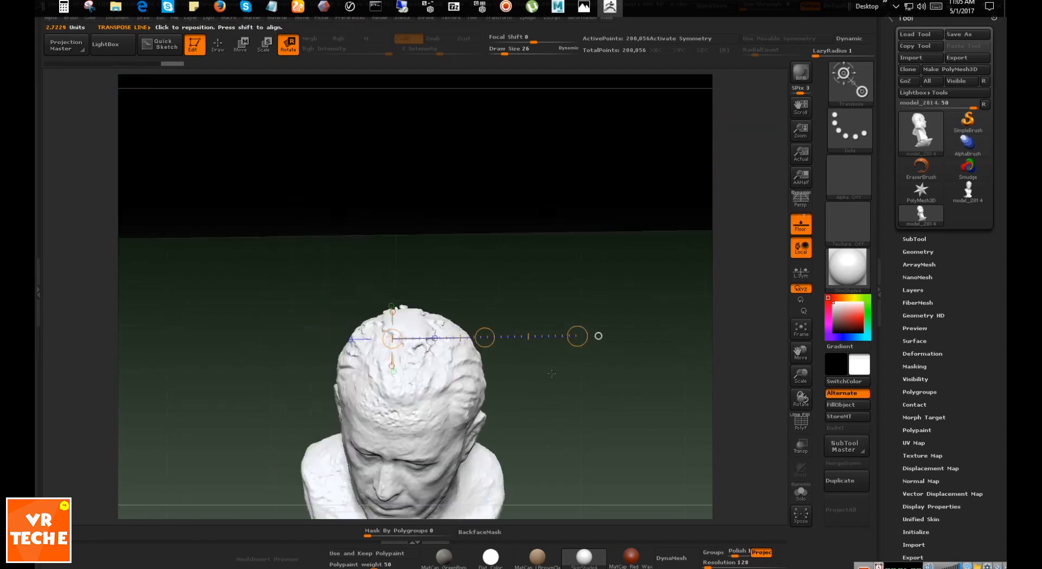
Turn on the polygon wireframe display and examine the mesh density on the bust's face
shift+drag(604, 415, 585, 241)
drag(618, 357, 624, 412)
key(shift+f)
key(shift+f)
key(shift+f)
alt+drag(662, 384, 574, 364)
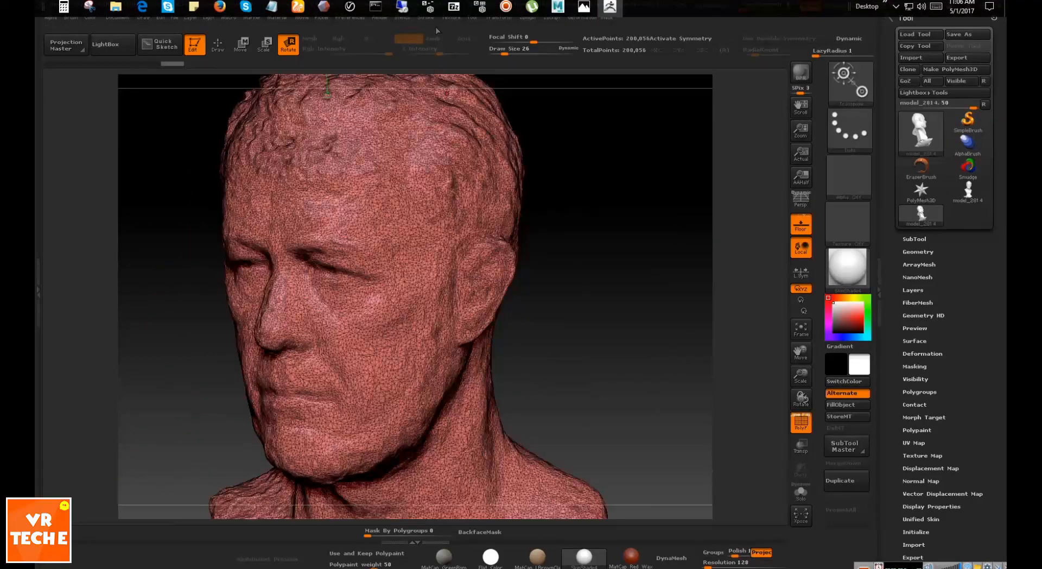
Try to colour the bust by flipping the model_2814 texture vertically and filling the object with it
click(451, 17)
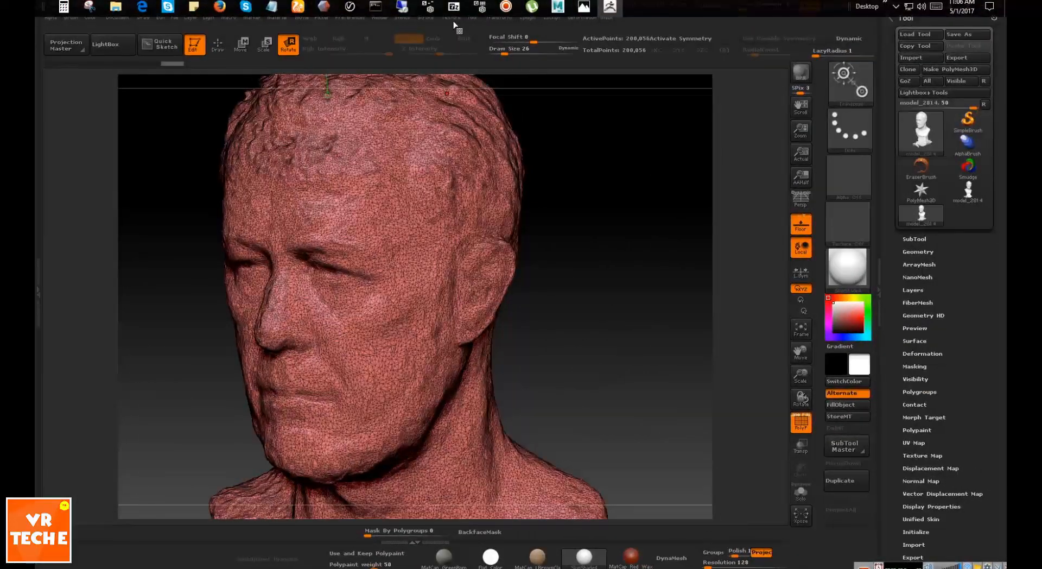
click(451, 18)
click(483, 192)
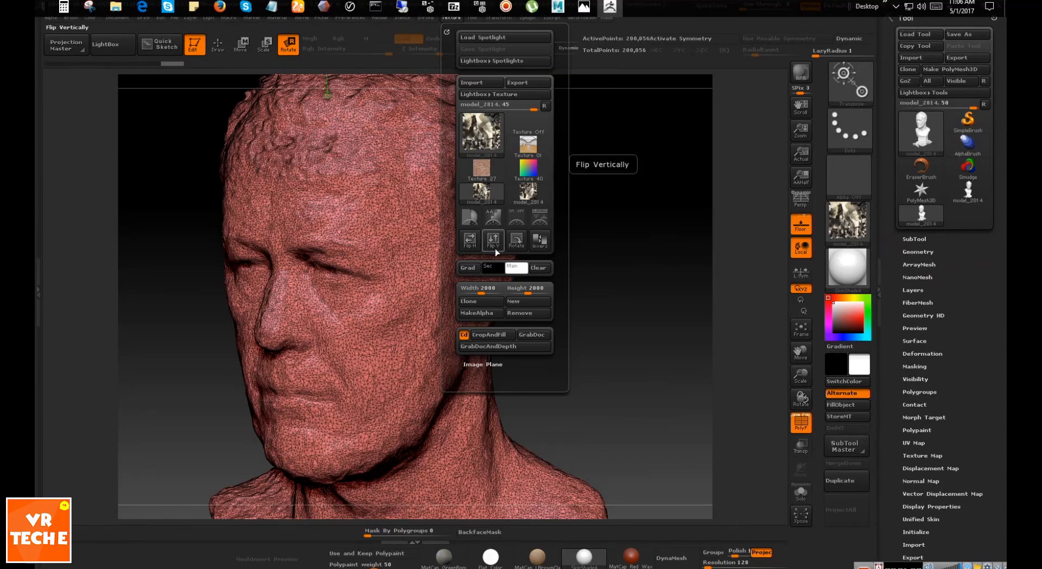
click(496, 251)
click(838, 405)
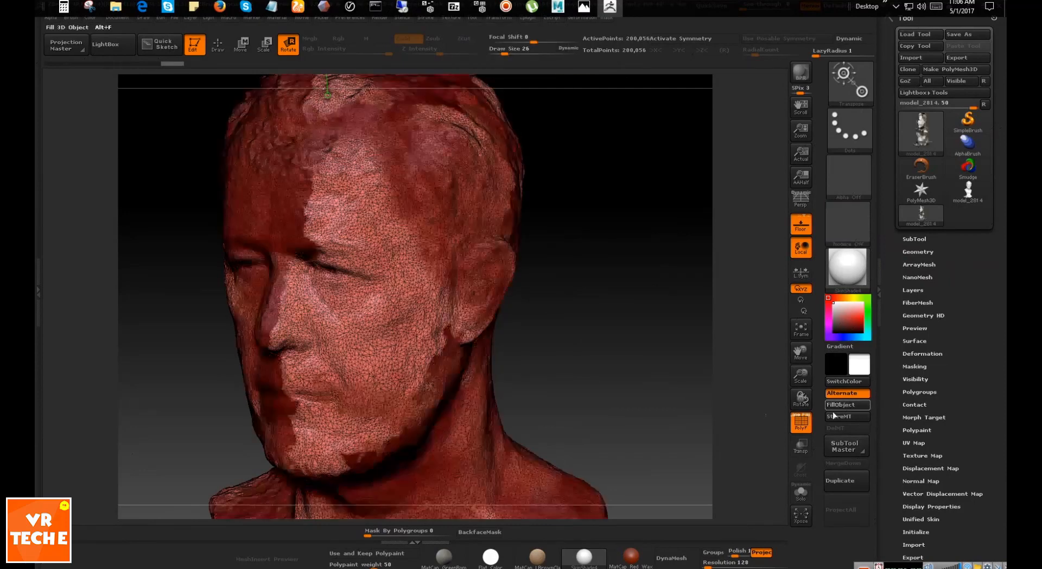
alt+drag(653, 412, 605, 342)
key(shift+f)
alt+drag(554, 225, 629, 278)
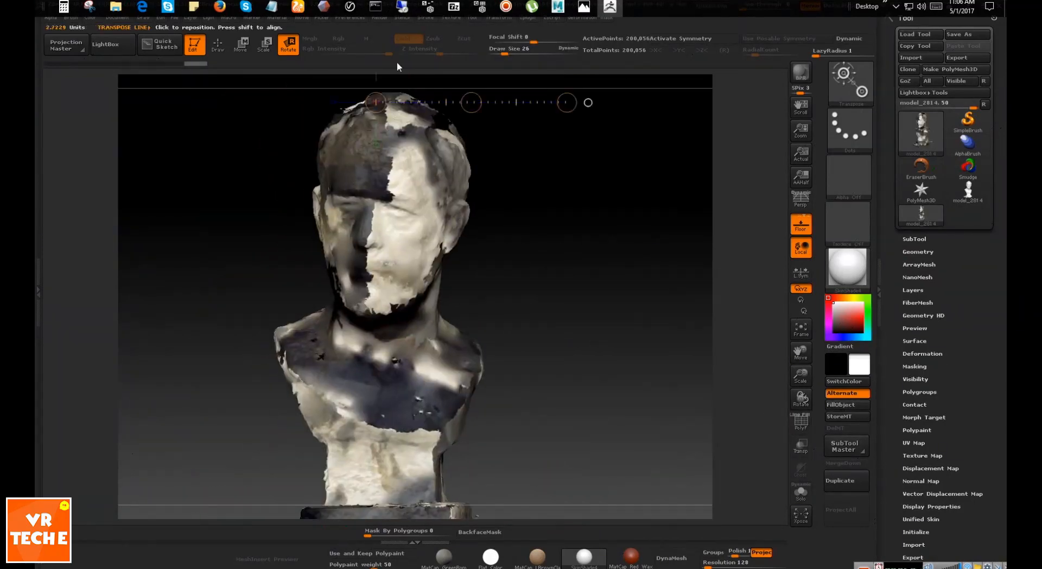
click(451, 18)
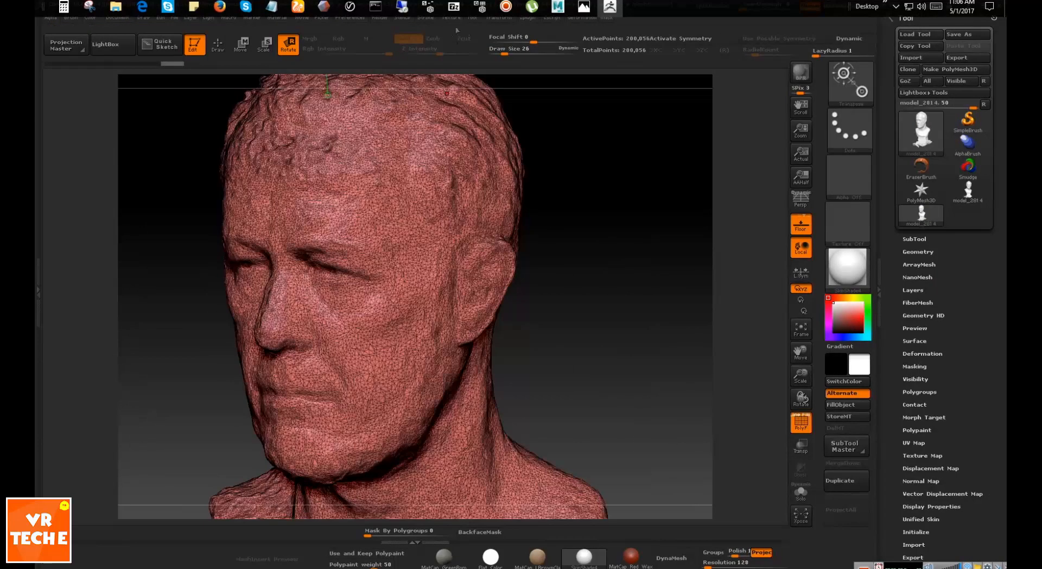
Try the vertical flip and object fill with the model_2814 texture again, and view the bust without its wireframe
click(451, 17)
click(481, 191)
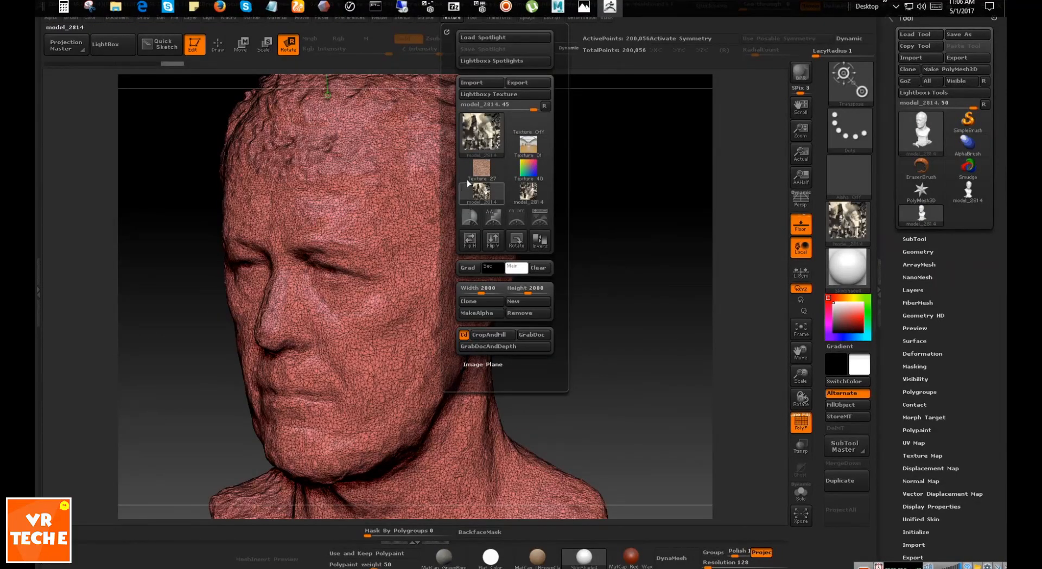
click(492, 240)
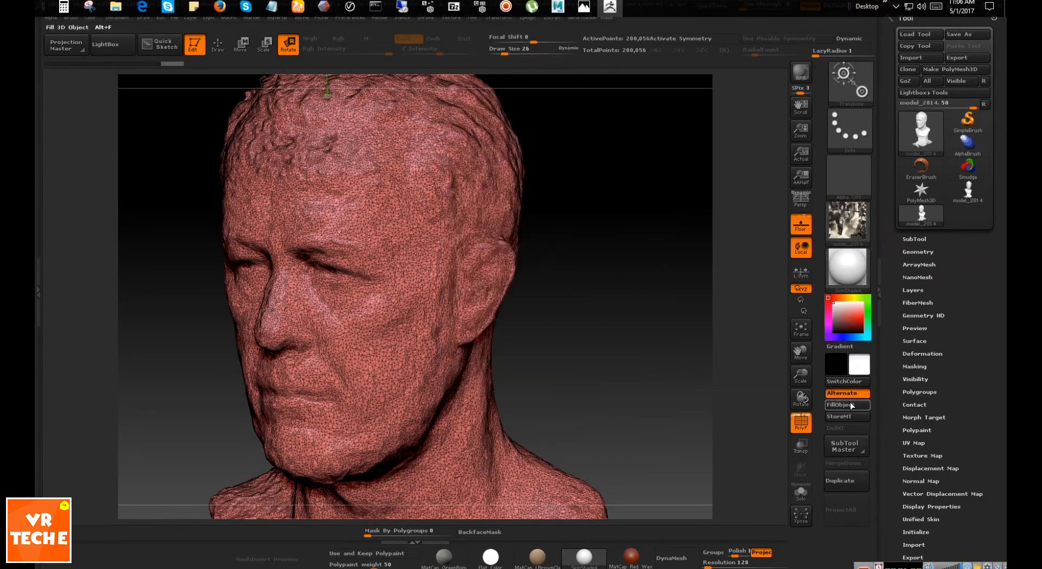
click(840, 404)
alt+drag(622, 398, 624, 339)
key(shift+f)
alt+drag(580, 201, 567, 239)
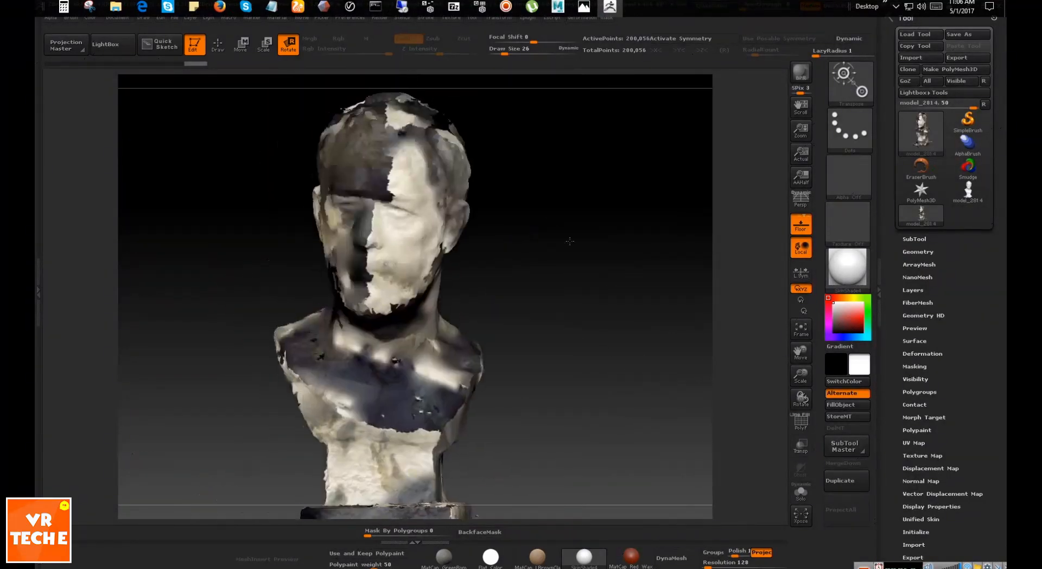
Flip the model_2814 texture vertically once more and fill the bust with it
click(447, 19)
click(480, 194)
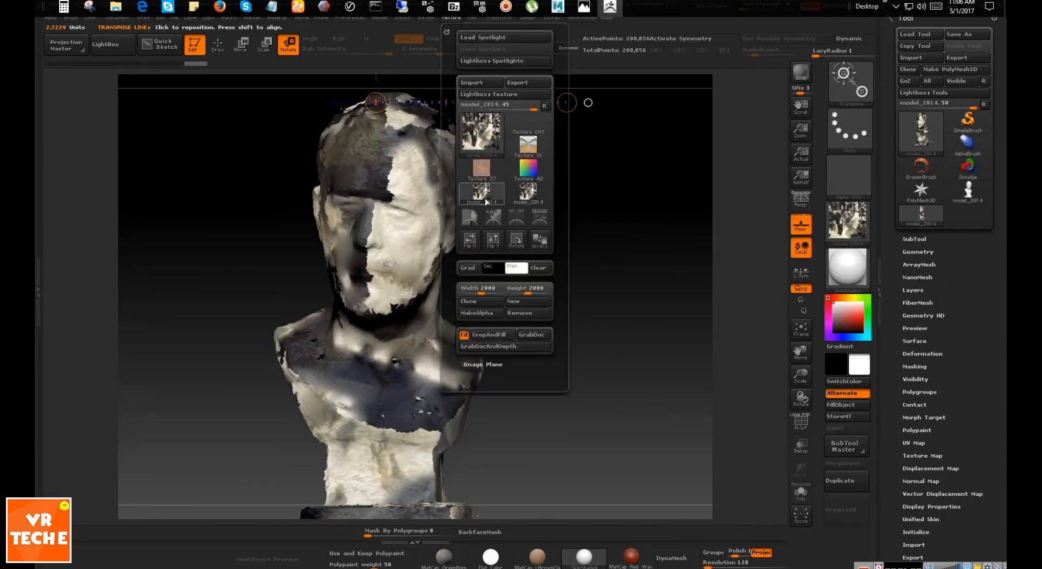
click(494, 245)
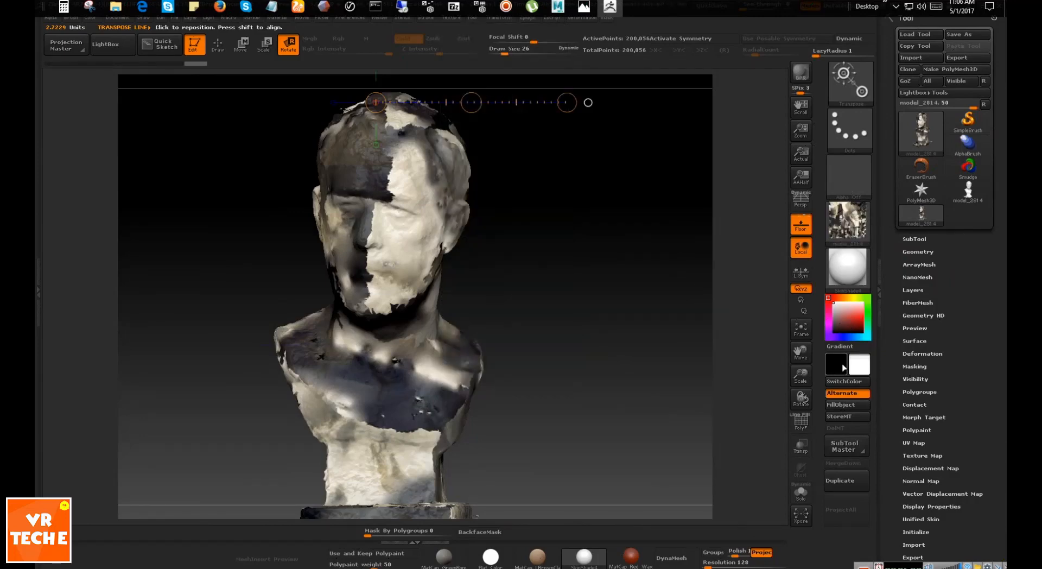
click(842, 407)
Examine the textured bust from all sides, checking the face, chest and pedestal base
mouse_move(715, 255)
alt+mouse_down()
mouse_move(712, 332)
mouse_move(706, 272)
alt+mouse_up()
drag(705, 272, 353, 356)
mouse_move(569, 336)
mouse_down()
mouse_move(478, 379)
mouse_move(602, 380)
mouse_move(491, 384)
mouse_up()
drag(432, 413, 548, 342)
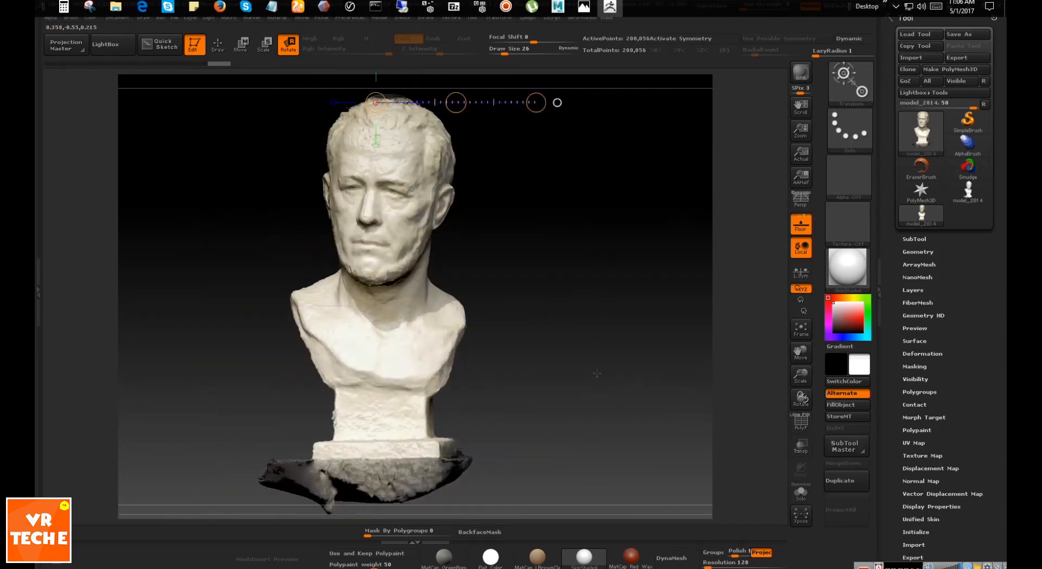
drag(597, 373, 564, 389)
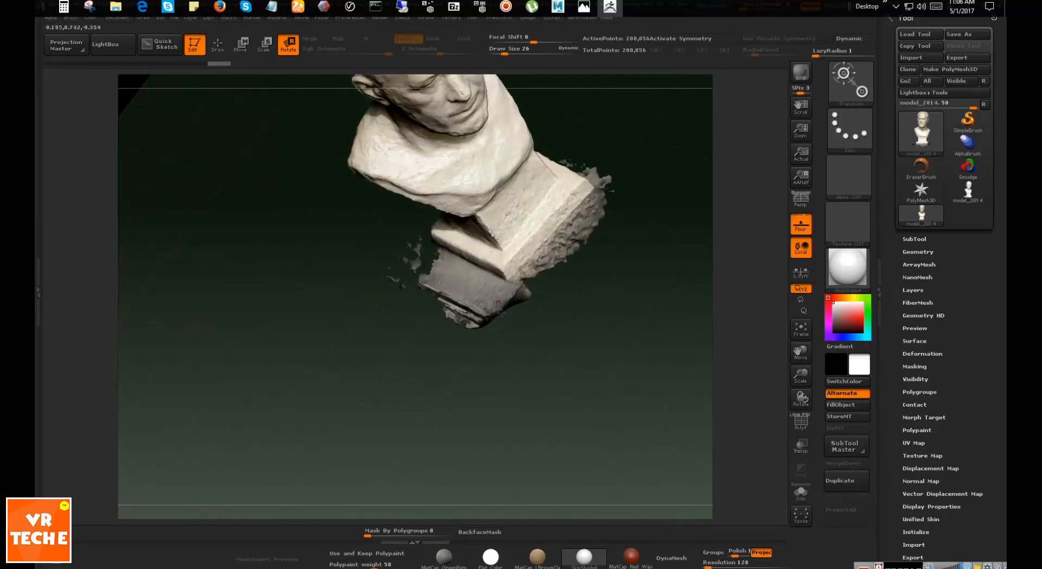
drag(412, 287, 518, 416)
key(shift+f)
key(shift+f)
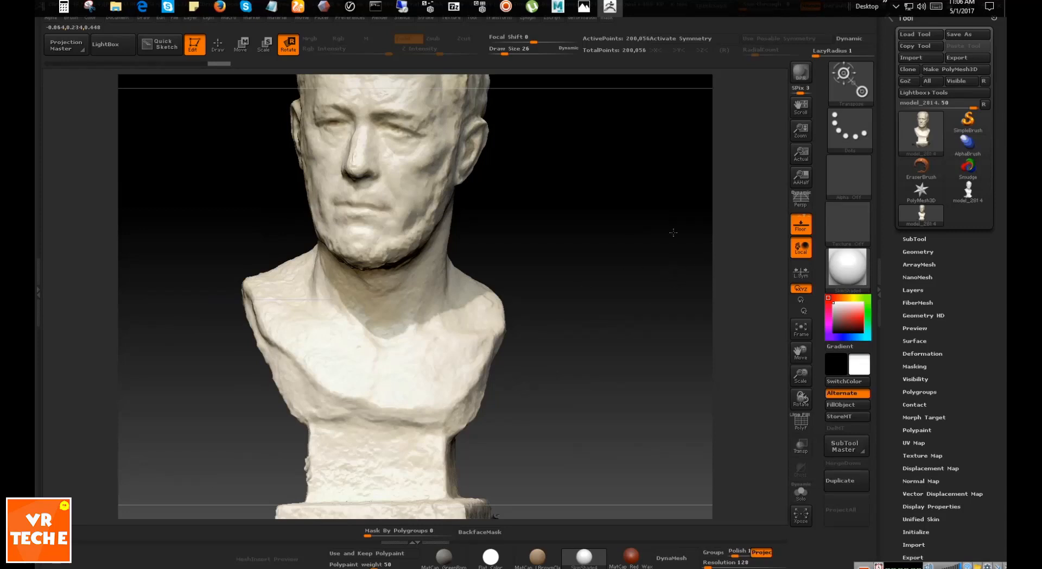
alt+drag(583, 384, 506, 387)
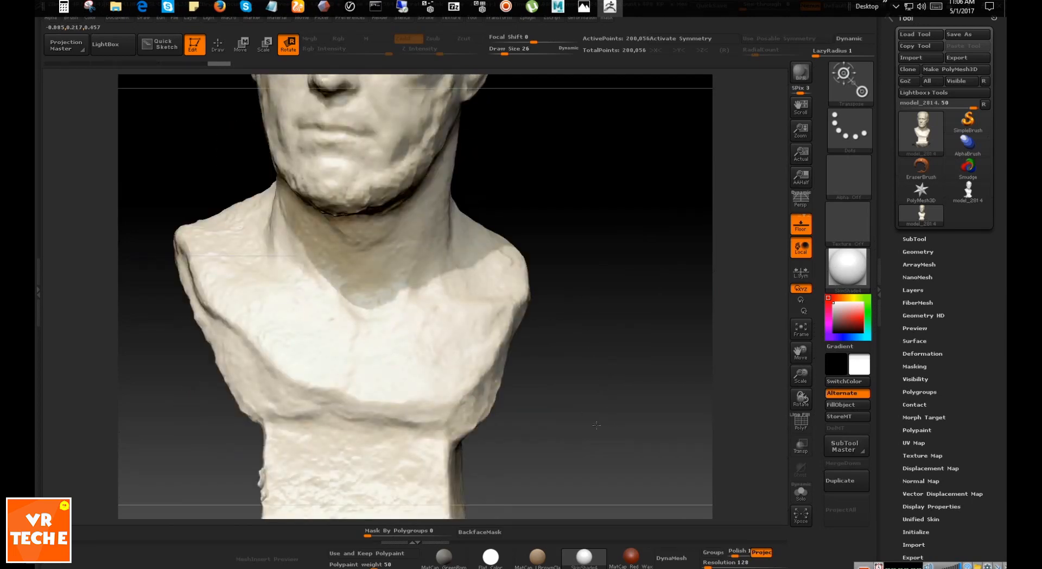
Open the 3D Print Exporter plugin's options and keep the plugin list docked alongside the tool settings
alt+drag(596, 424, 585, 333)
drag(597, 381, 605, 425)
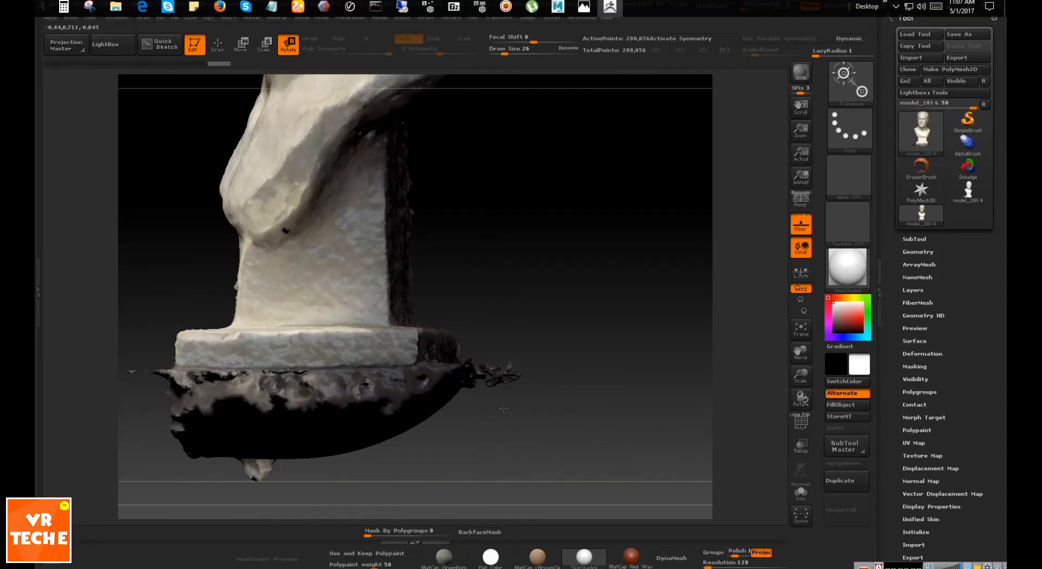
mouse_move(547, 422)
mouse_down()
mouse_move(544, 414)
mouse_move(559, 452)
mouse_up()
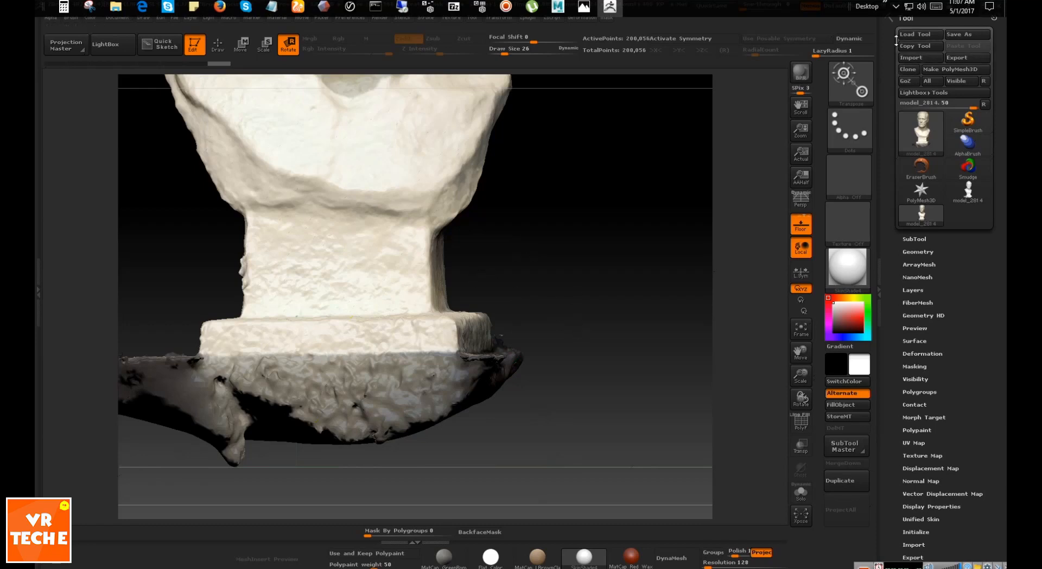
click(552, 18)
click(528, 18)
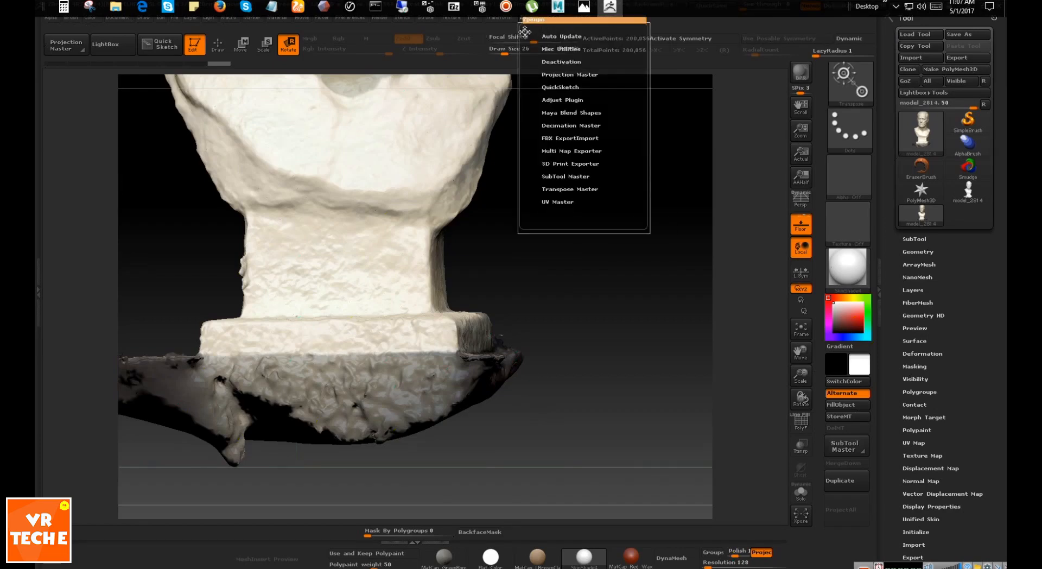
drag(525, 33, 959, 173)
click(931, 161)
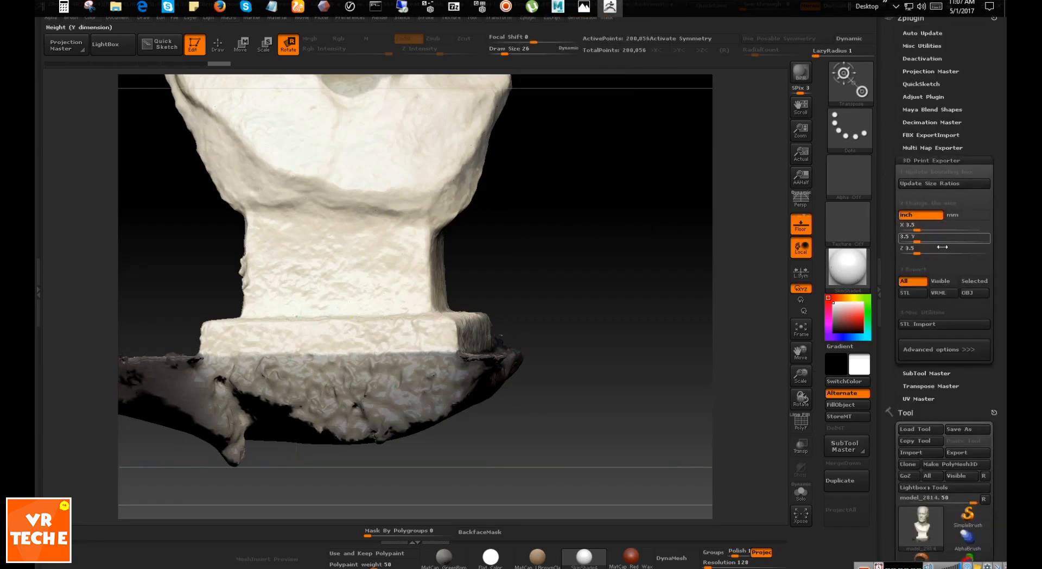
Set the bust's X size to 10 inches and export the selected model as the OBJ file to_mm in 2_ Raw Scan File
click(948, 228)
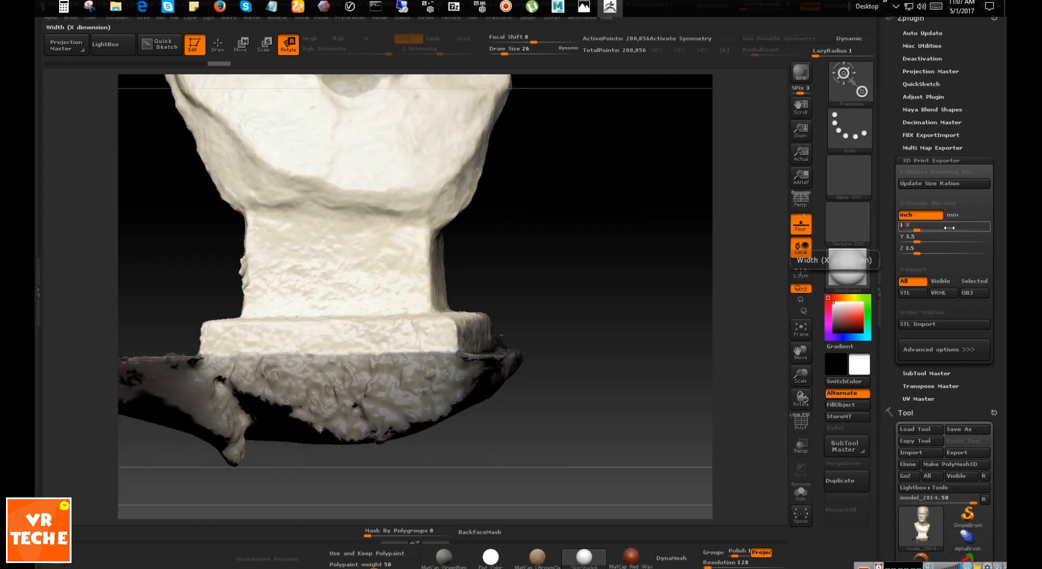
key(Return)
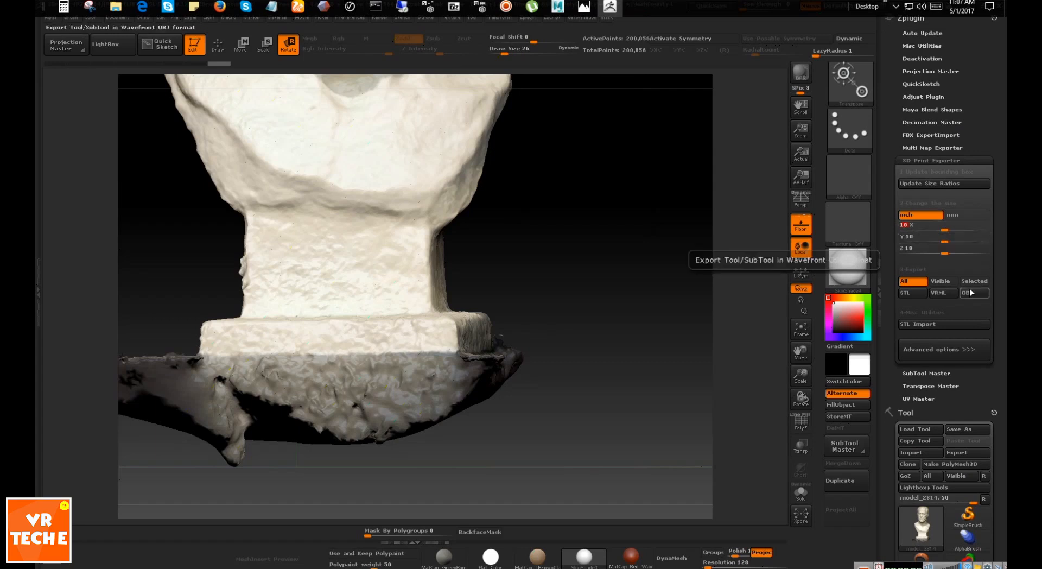
click(948, 227)
click(985, 282)
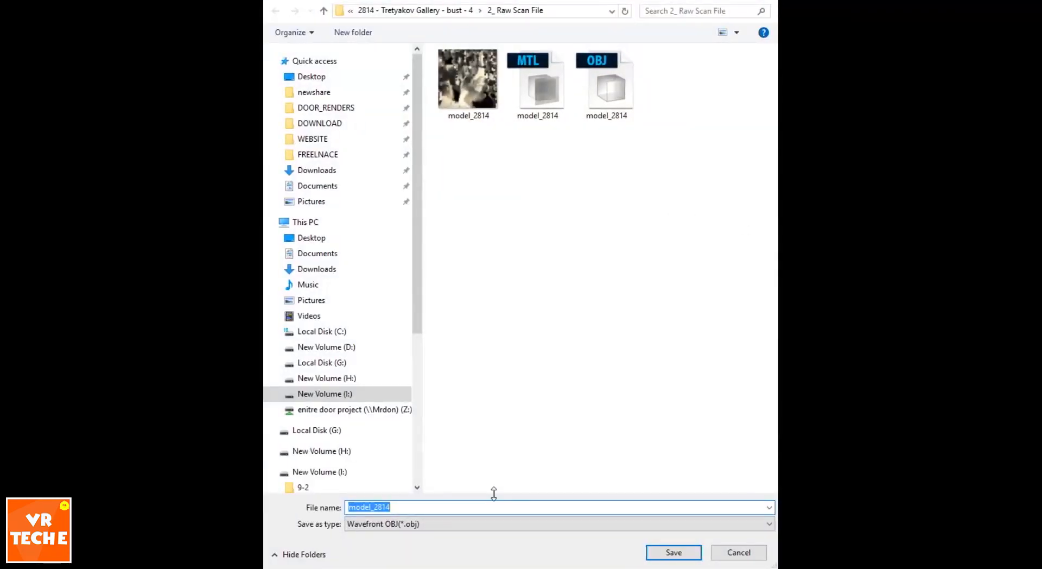
text(to_mm)
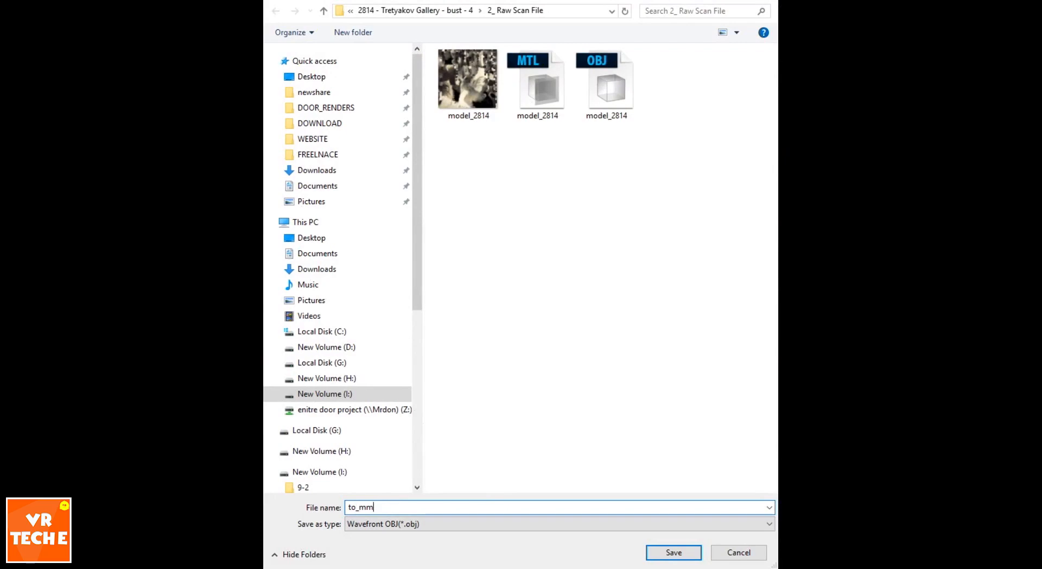
key(Return)
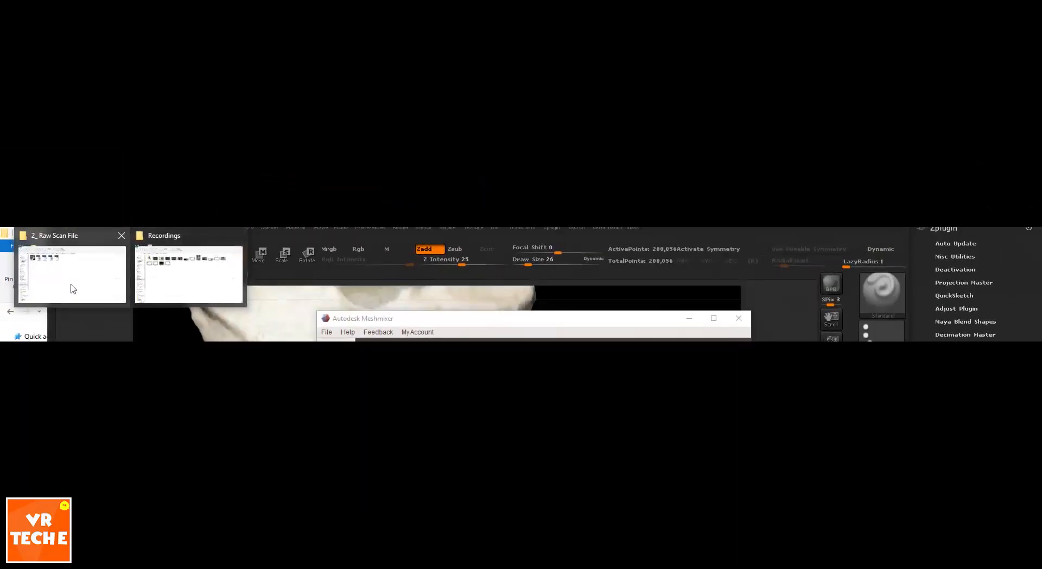
Import the exported to_mm OBJ from the 2_ Raw Scan File folder into Autodesk Meshmixer
click(72, 289)
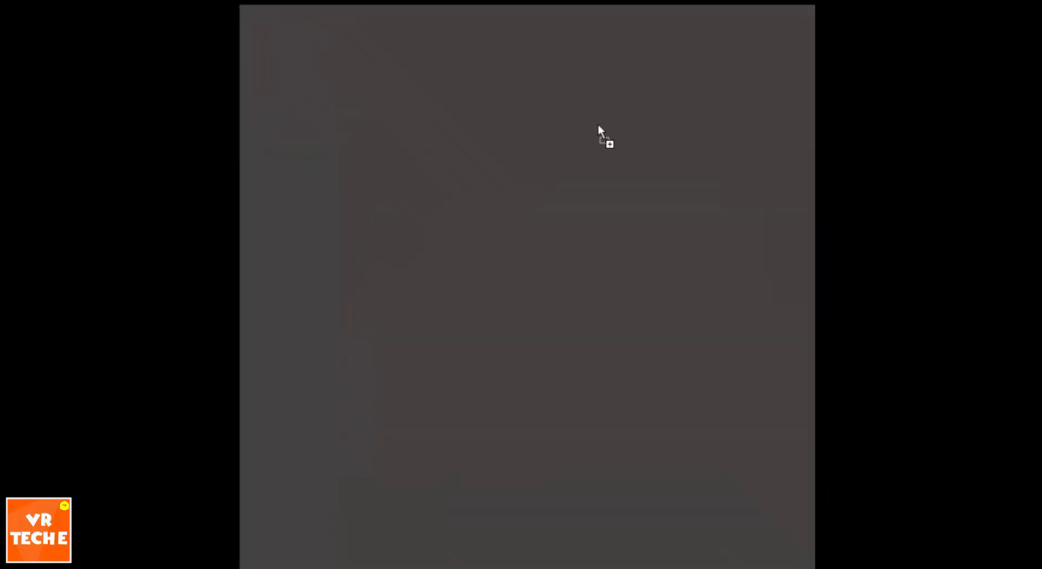
drag(598, 124, 598, 125)
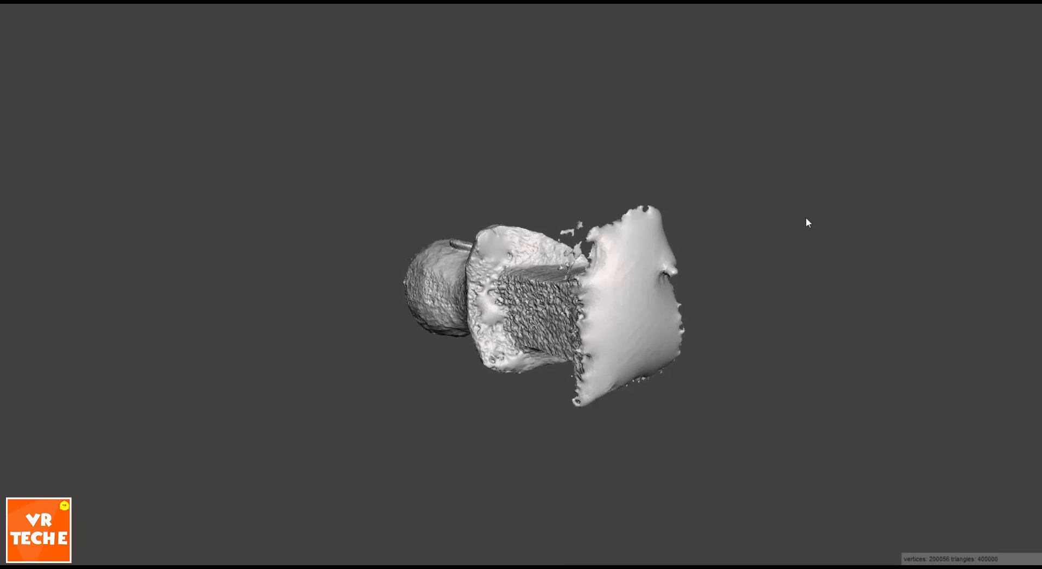
right_drag(806, 220, 716, 438)
scroll(786, 448, down, 3)
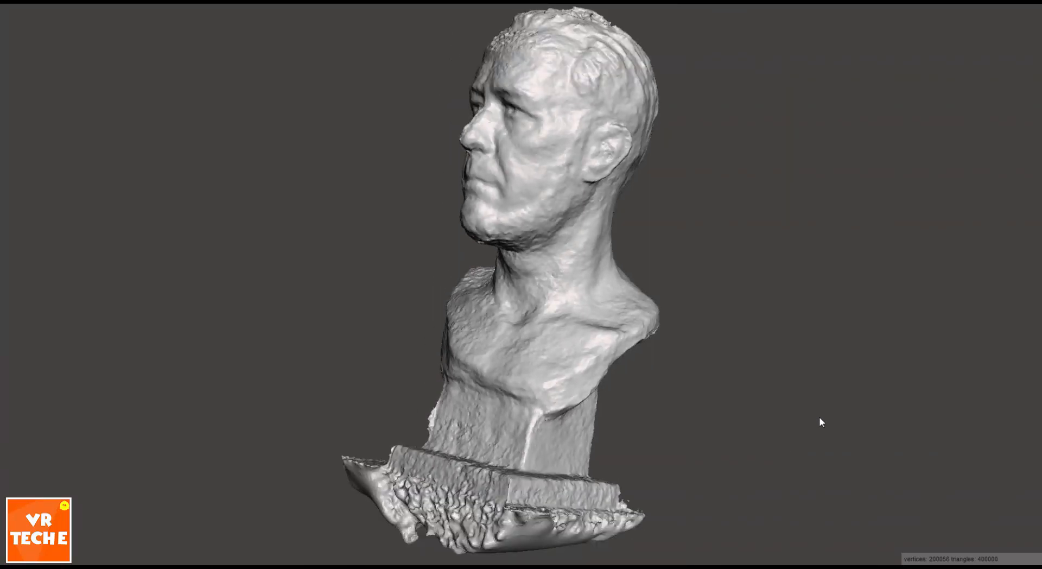
Examine the imported bust from the front, side and back, including its rough pedestal base
drag(818, 418, 692, 417)
right_drag(692, 418, 569, 423)
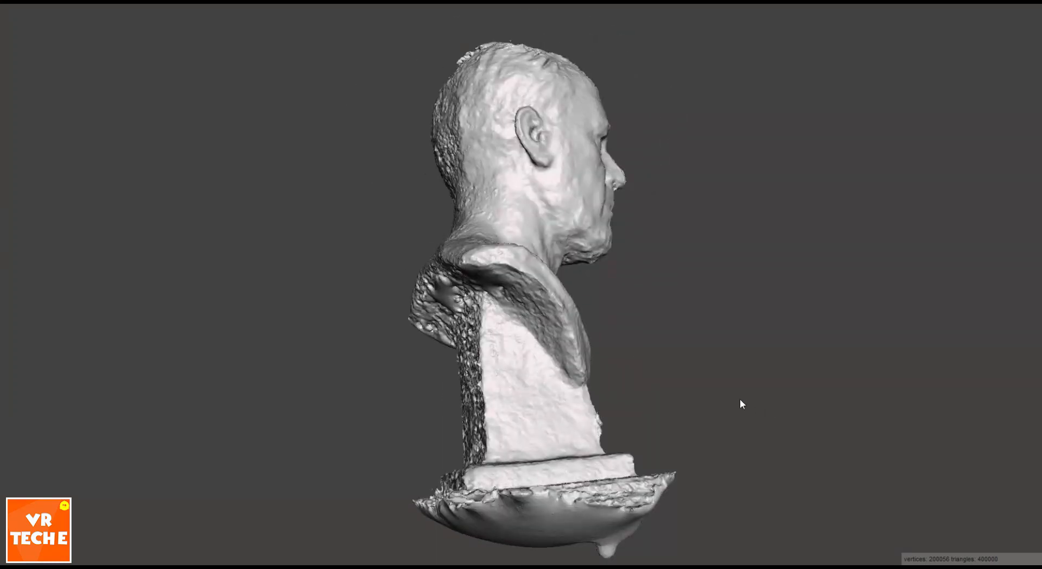
scroll(739, 403, down, 5)
scroll(576, 324, down, 5)
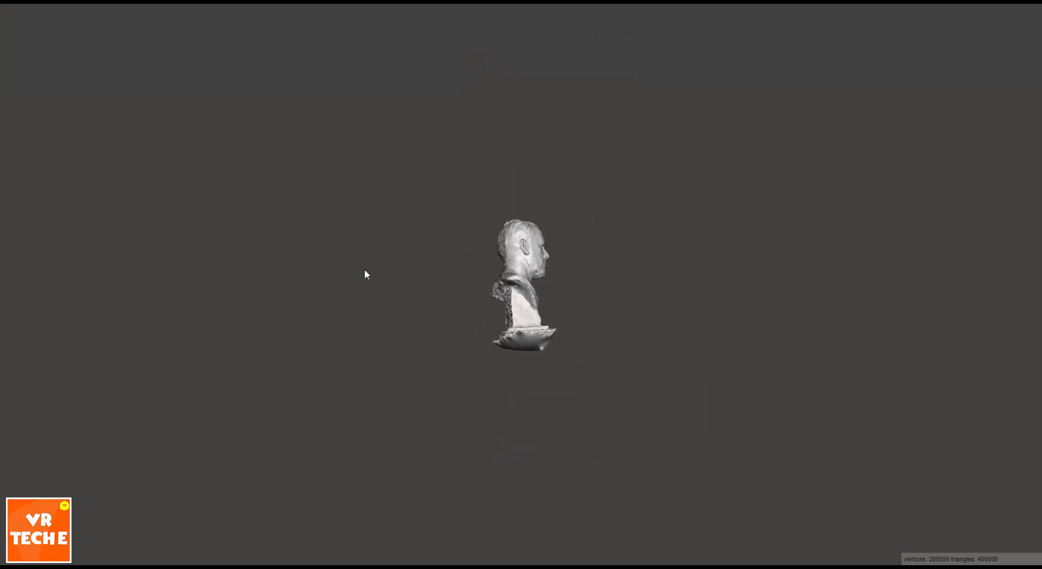
scroll(365, 272, up, 7)
right_drag(677, 343, 575, 368)
scroll(627, 216, up, 6)
scroll(649, 231, down, 6)
scroll(639, 372, up, 5)
middle_drag(575, 369, 512, 271)
right_drag(511, 271, 564, 424)
scroll(565, 450, up, 4)
scroll(565, 475, down, 8)
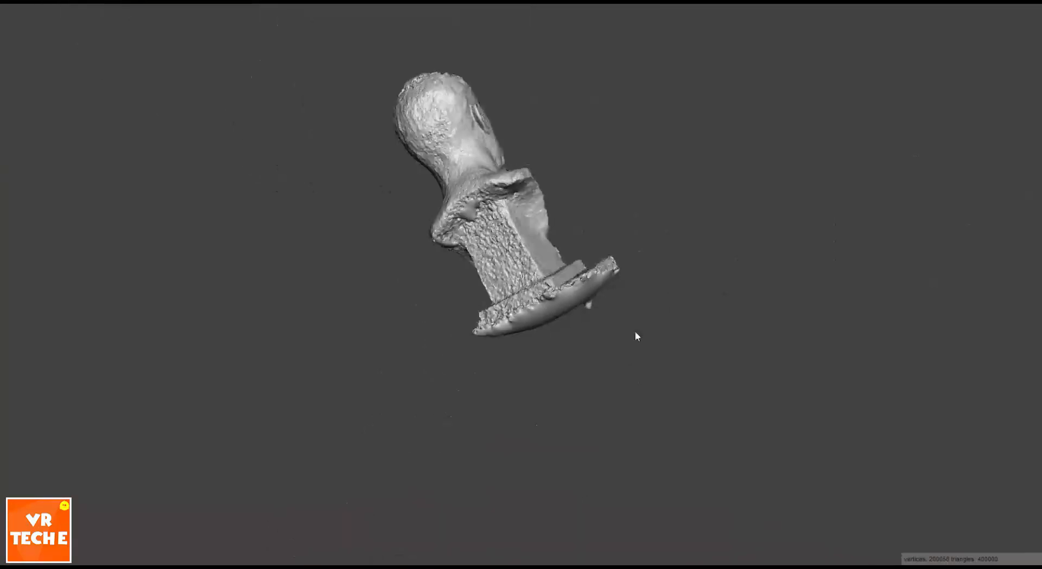
Lasso-select the flat scan debris and loose pieces extending beyond one side of the pedestal base and delete them
scroll(629, 391, up, 7)
right_drag(634, 334, 652, 408)
scroll(652, 408, down, 2)
middle_drag(652, 408, 627, 330)
right_drag(628, 330, 656, 377)
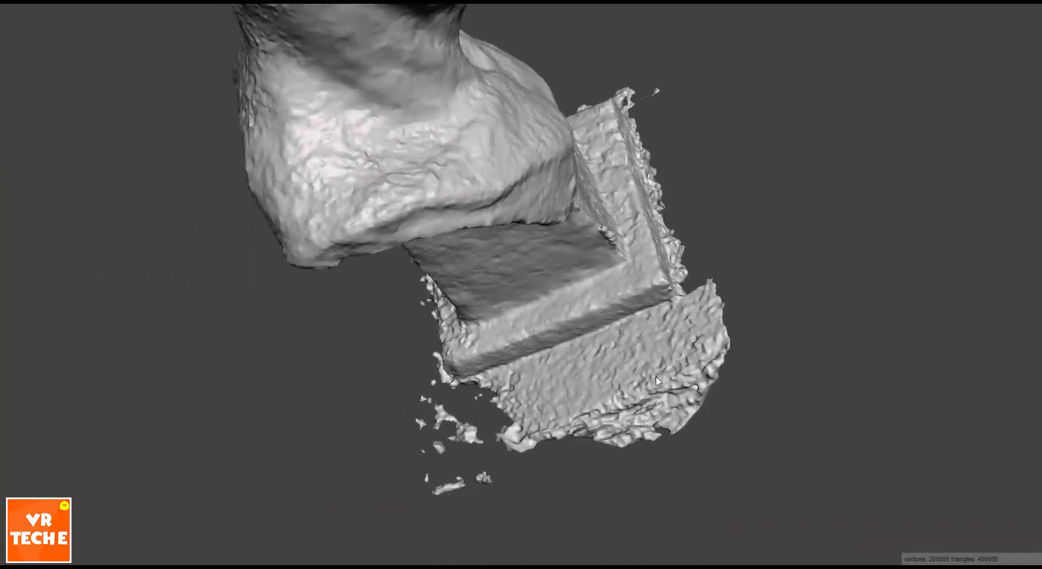
key(s)
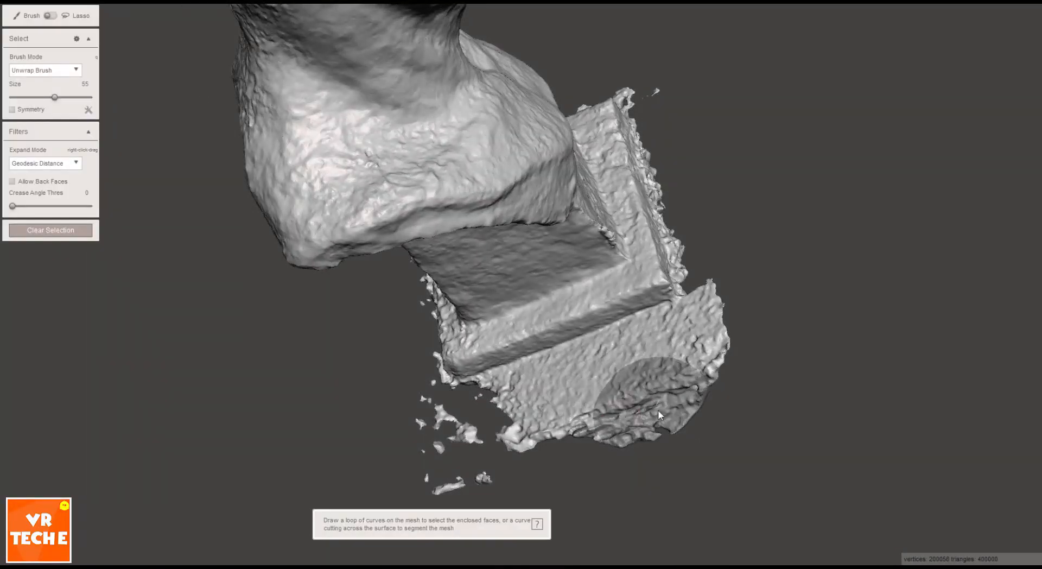
mouse_move(698, 360)
mouse_down()
mouse_move(526, 419)
mouse_move(615, 395)
mouse_move(722, 343)
mouse_move(490, 438)
mouse_move(432, 423)
mouse_up()
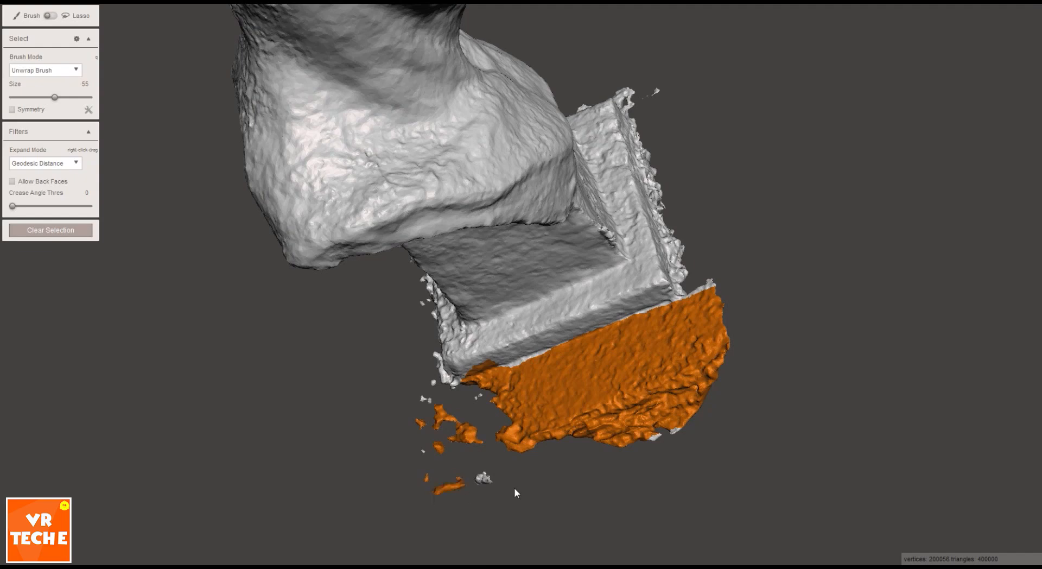
mouse_move(491, 474)
mouse_down()
mouse_move(662, 438)
mouse_move(708, 380)
mouse_up()
key(Delete)
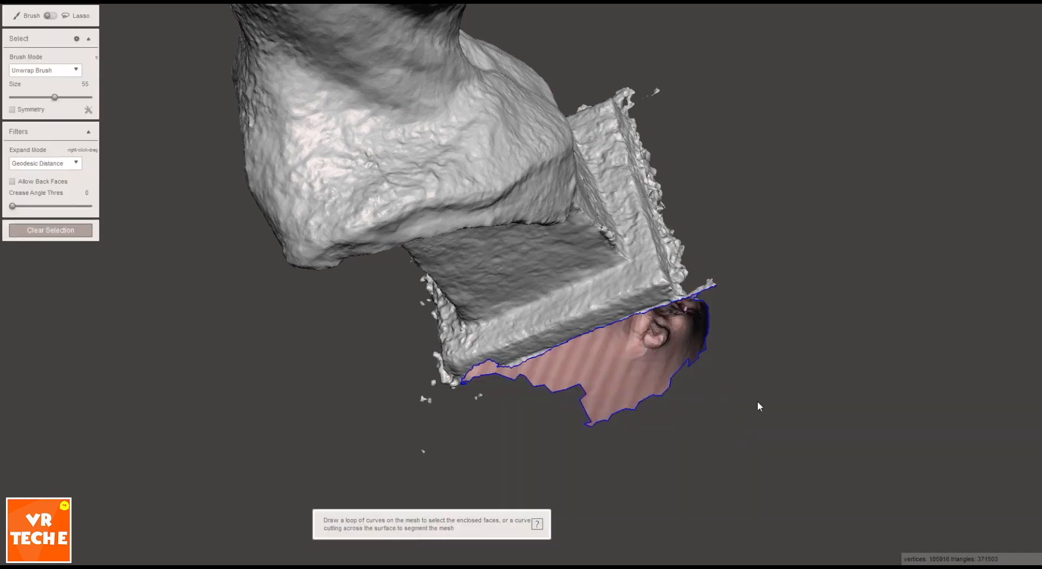
Lasso-select the lumpy scan surface below the pedestal's bottom slab along a straight horizontal cut and delete it
right_drag(865, 339, 628, 237)
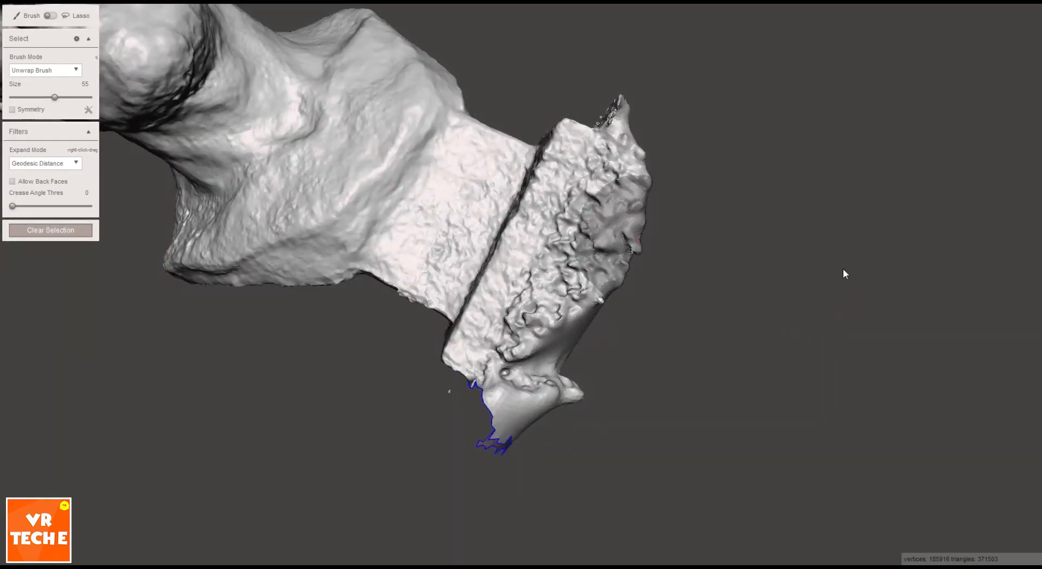
right_drag(843, 269, 910, 336)
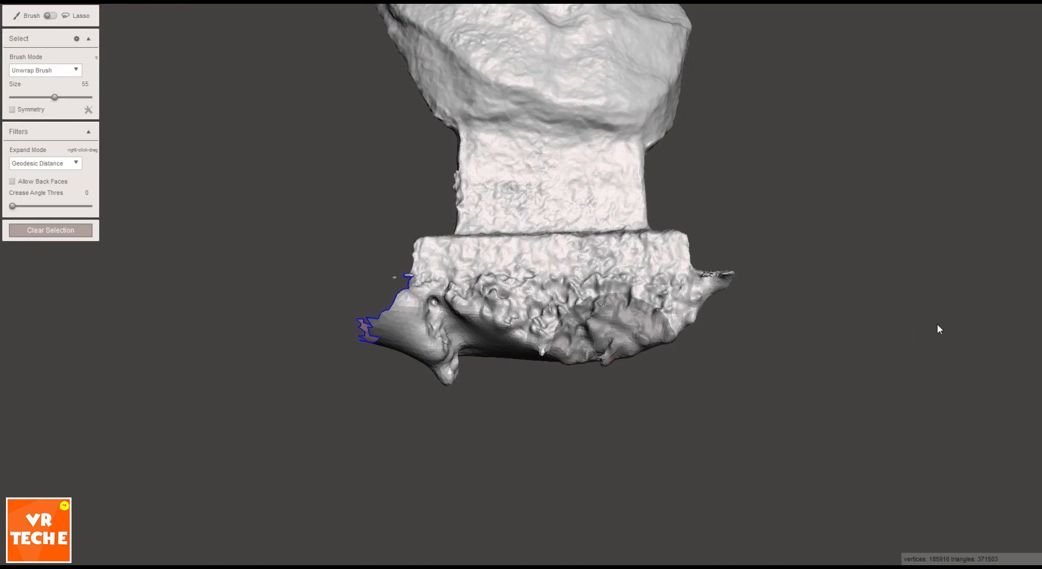
mouse_move(953, 282)
mouse_down()
mouse_move(617, 271)
mouse_move(434, 280)
mouse_up()
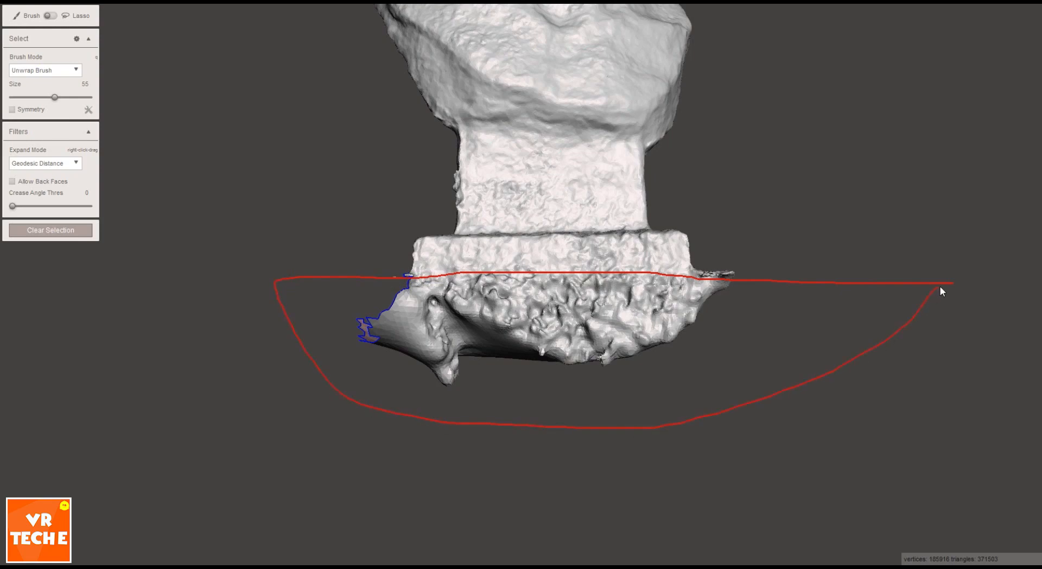
drag(941, 290, 940, 291)
mouse_move(907, 312)
right_down()
mouse_move(672, 381)
mouse_move(725, 386)
mouse_move(943, 351)
mouse_move(994, 363)
mouse_move(921, 351)
right_up()
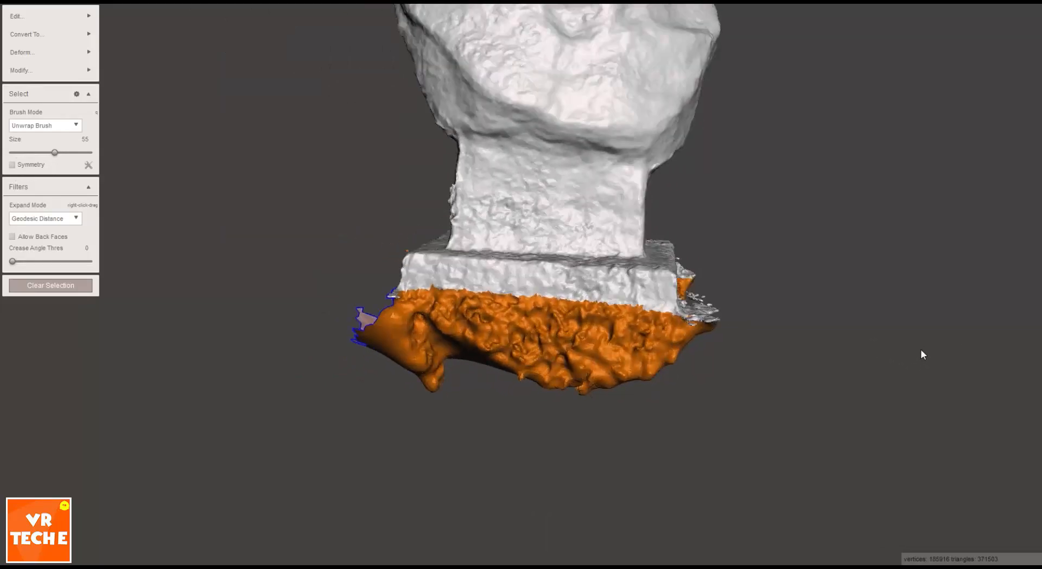
key(Delete)
Select and delete the leftover scraps and floating fragments at the slab's front corner and along its adjoining side
right_drag(861, 382, 694, 417)
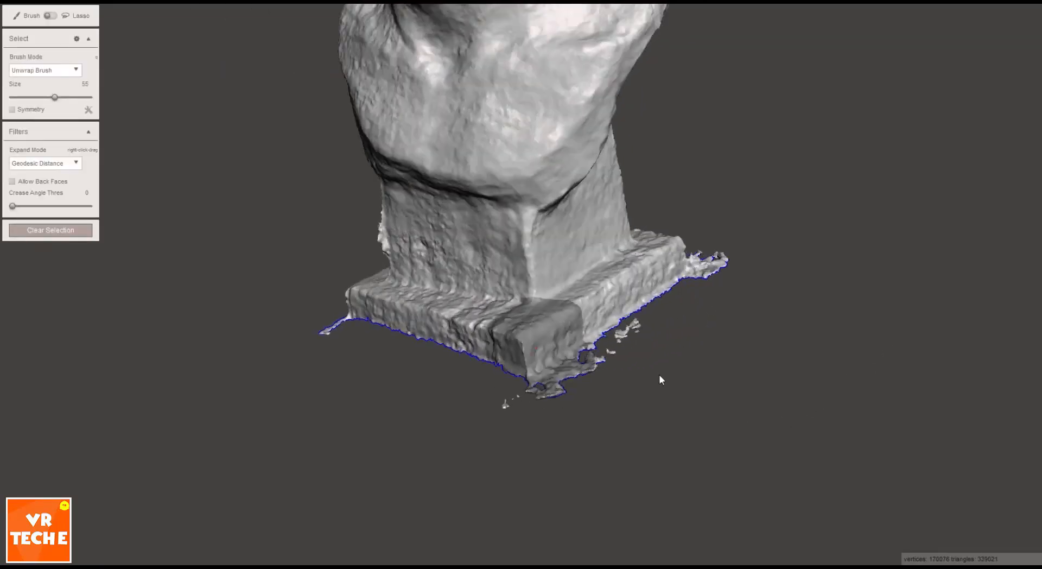
right_drag(658, 373, 744, 380)
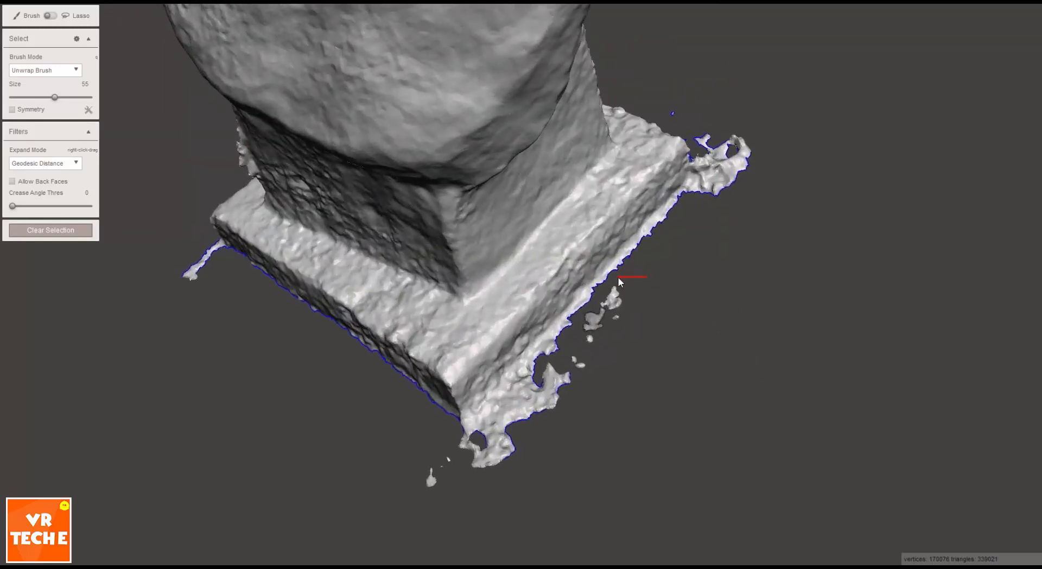
drag(523, 380, 445, 428)
drag(683, 282, 683, 282)
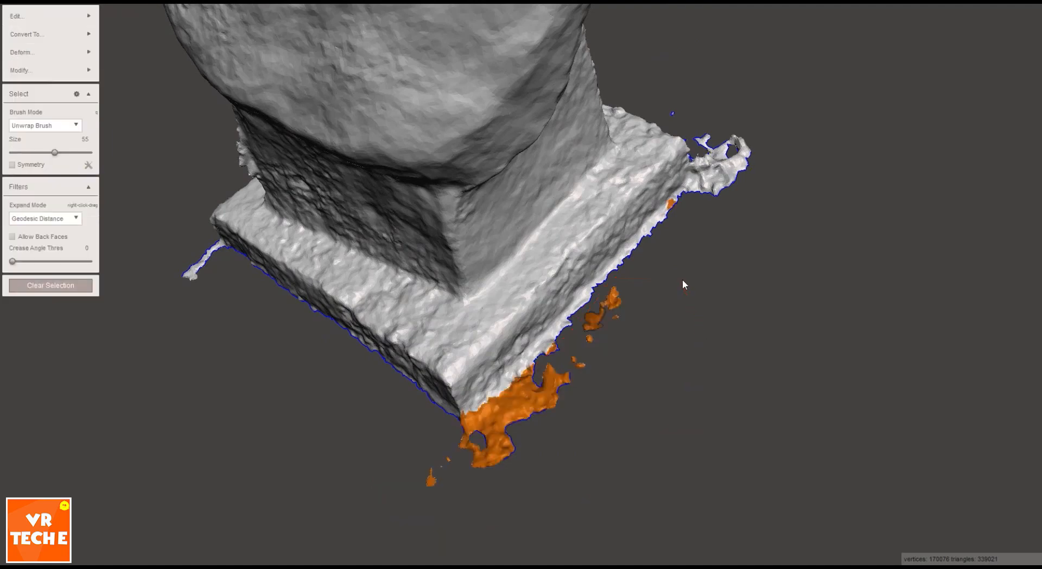
key(Delete)
Delete the hook-shaped fragment protruding from one corner of the slab and the ragged scrap at the next back corner
right_drag(802, 253, 725, 144)
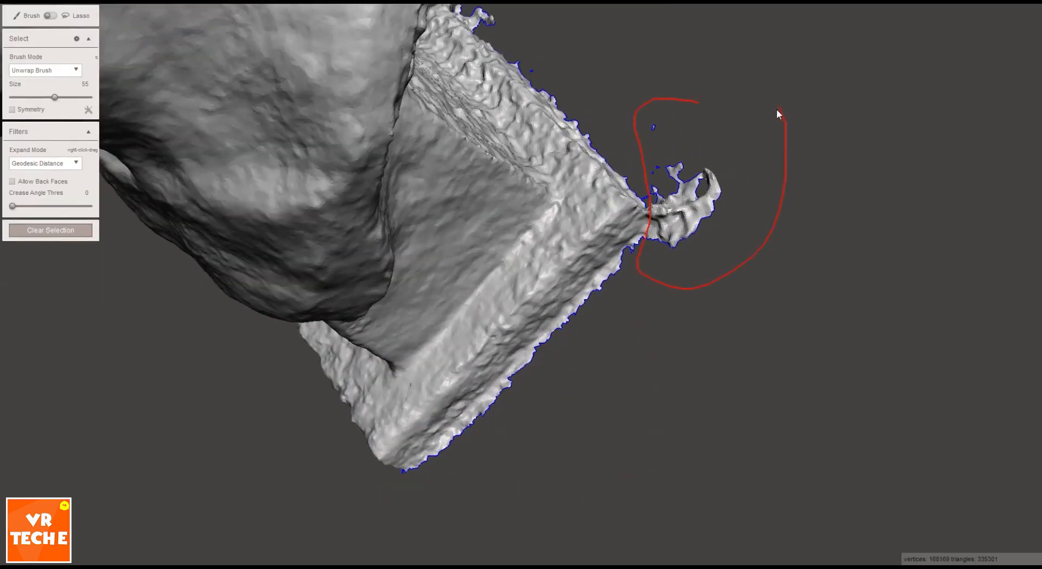
drag(776, 109, 776, 109)
key(Delete)
mouse_move(734, 121)
right_down()
mouse_move(709, 160)
mouse_move(730, 252)
mouse_move(760, 271)
mouse_move(733, 209)
mouse_move(730, 233)
mouse_move(441, 146)
mouse_move(686, 112)
mouse_move(660, 128)
mouse_move(653, 158)
mouse_move(538, 61)
right_up()
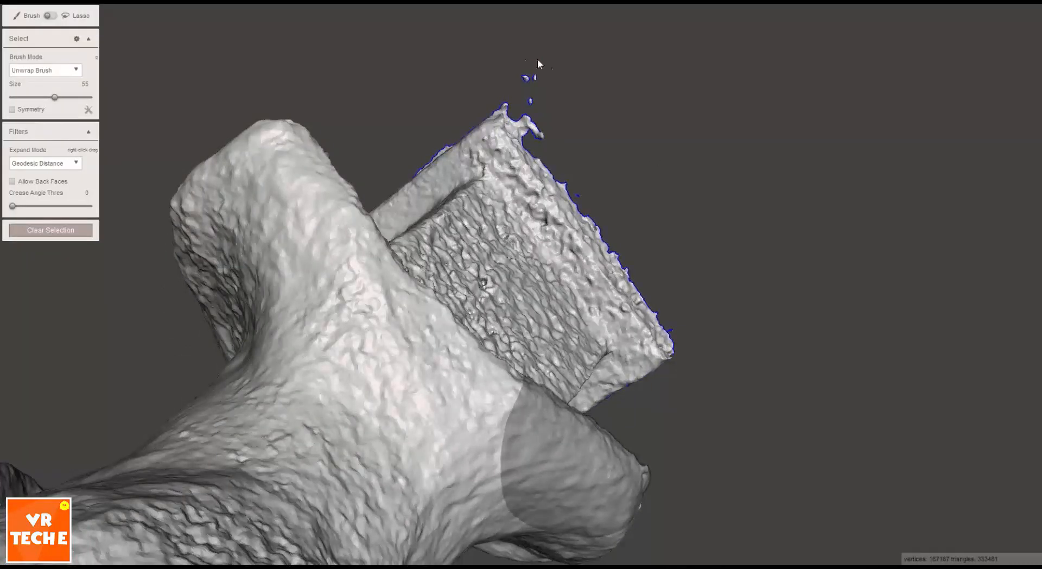
drag(636, 65, 636, 67)
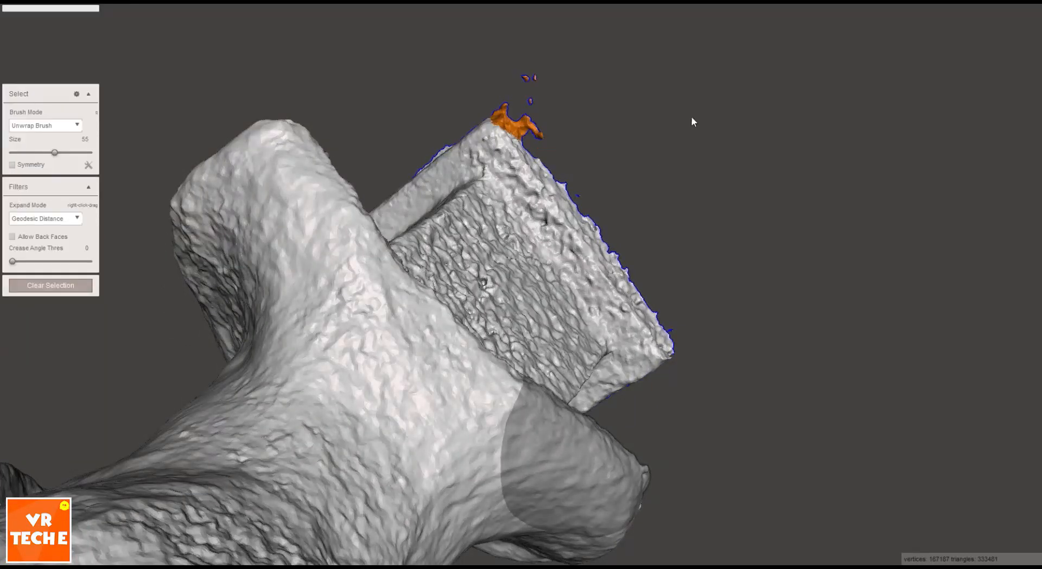
key(Delete)
Trim the small bump off the slab's side edge and delete the thin sliver sticking out at that edge's far end
right_drag(617, 135, 470, 146)
drag(463, 142, 422, 190)
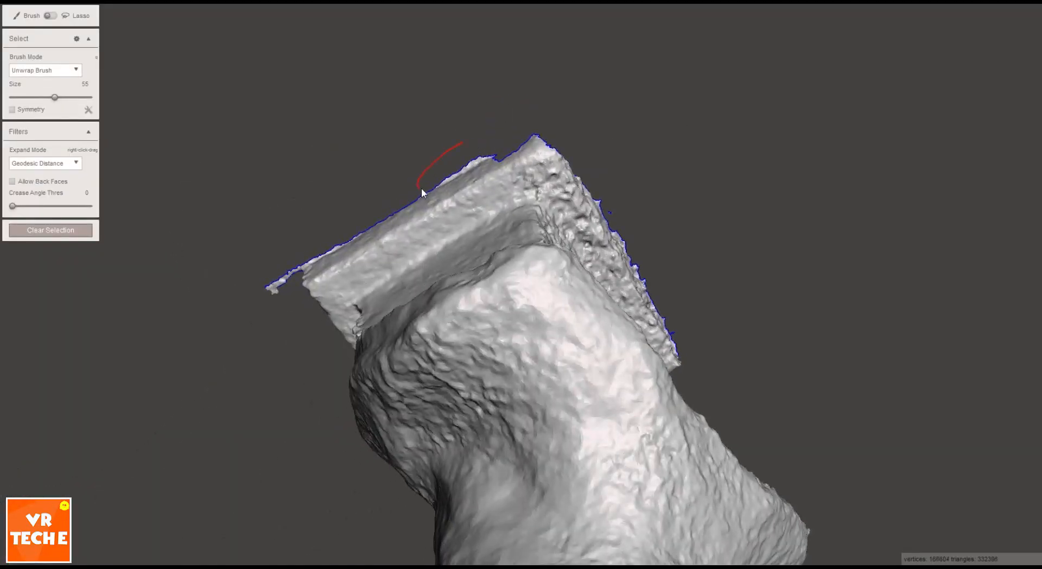
drag(498, 145, 500, 147)
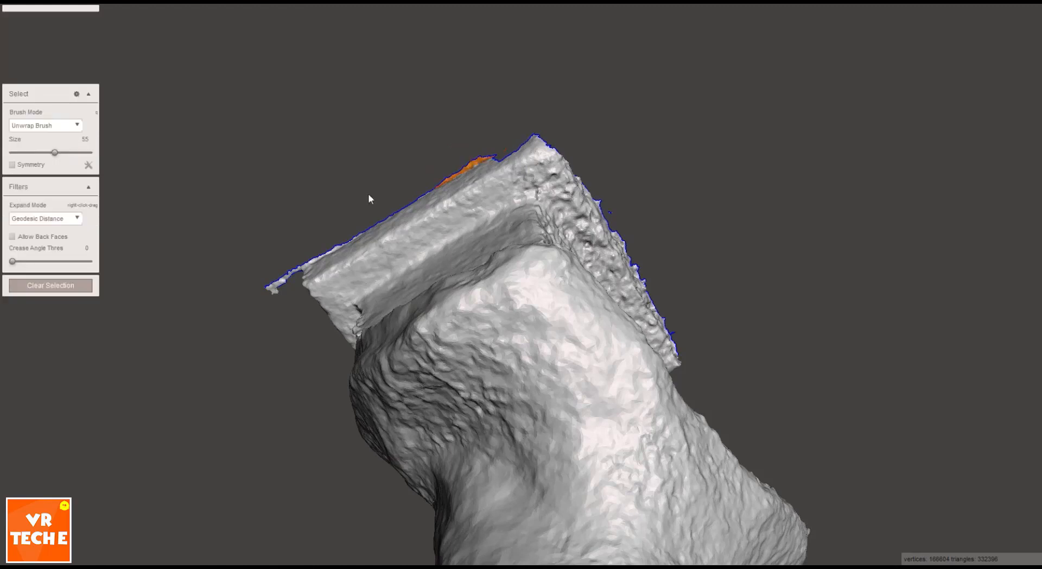
key(Delete)
drag(238, 257, 271, 305)
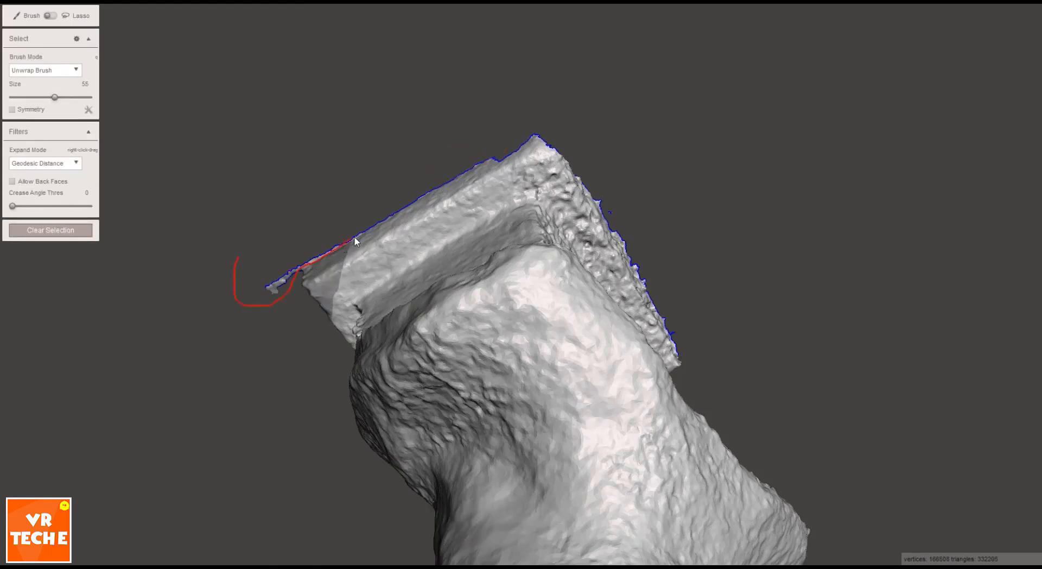
drag(258, 240, 282, 228)
key(Delete)
mouse_move(428, 181)
right_down()
mouse_move(732, 97)
mouse_move(585, 202)
mouse_move(730, 318)
mouse_move(676, 290)
mouse_move(700, 367)
mouse_move(607, 294)
mouse_move(712, 323)
mouse_move(623, 320)
mouse_move(625, 294)
mouse_move(752, 304)
right_up()
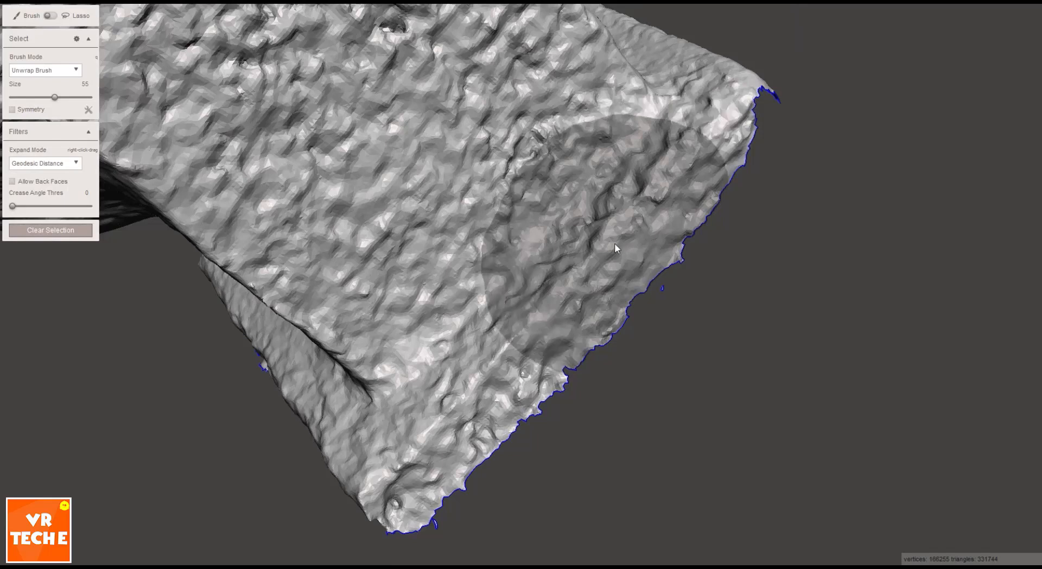
scroll(615, 244, down, 4)
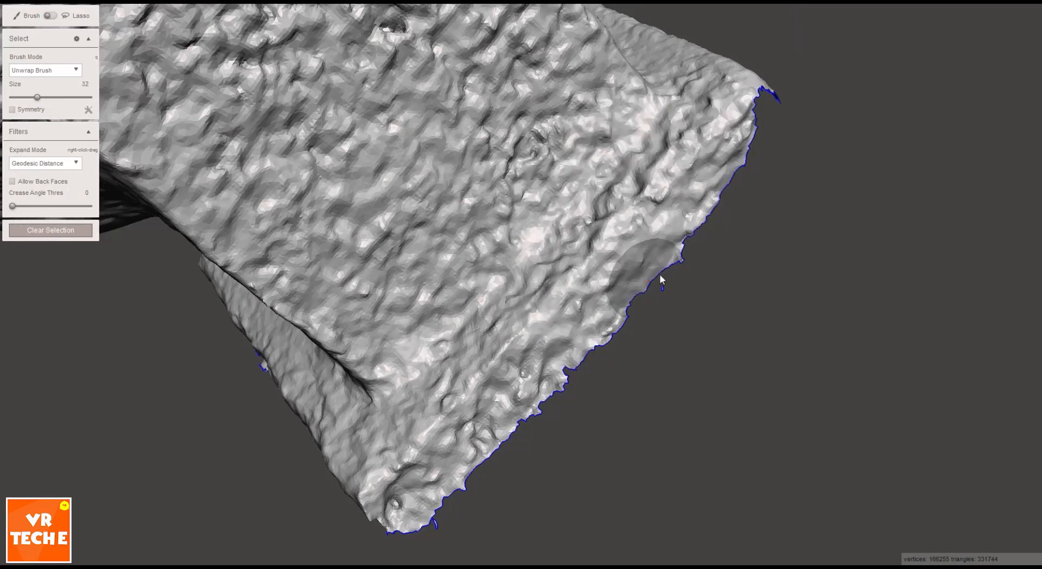
scroll(670, 293, down, 1)
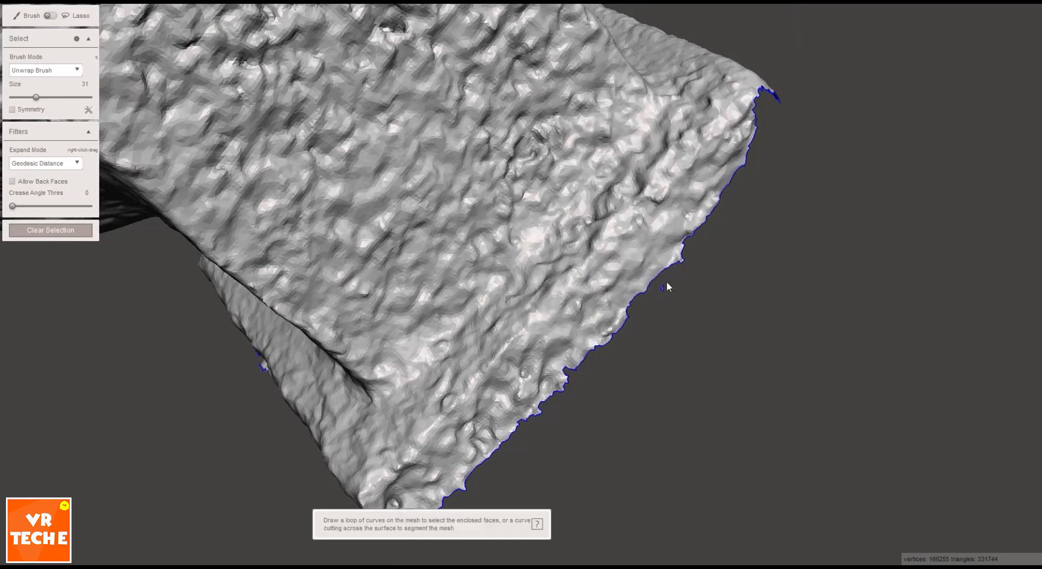
click(685, 280)
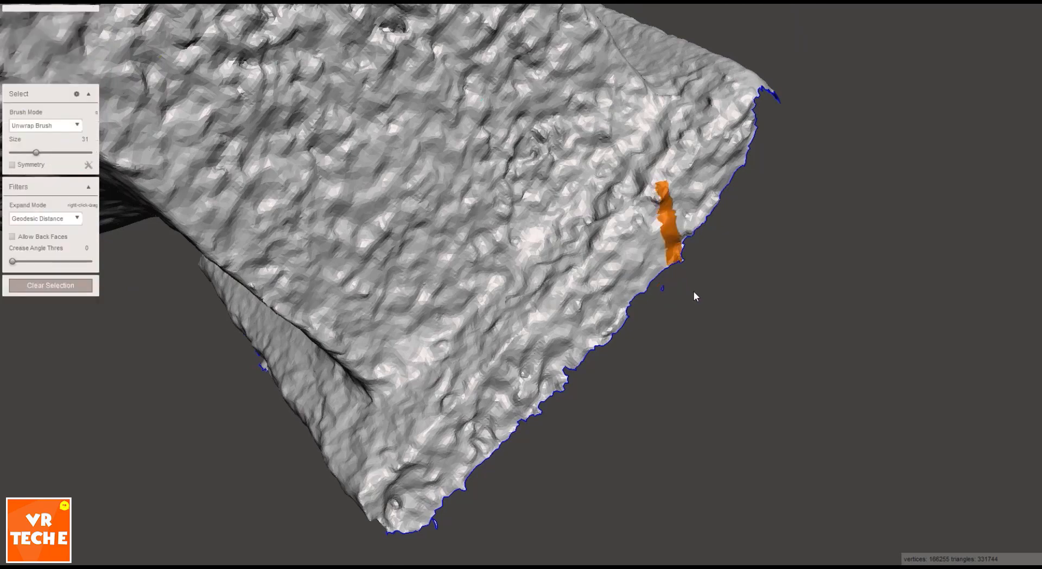
key(Escape)
Select and delete the rough bump protruding from the side of the pedestal column above the slab
scroll(536, 321, down, 5)
right_drag(536, 321, 363, 166)
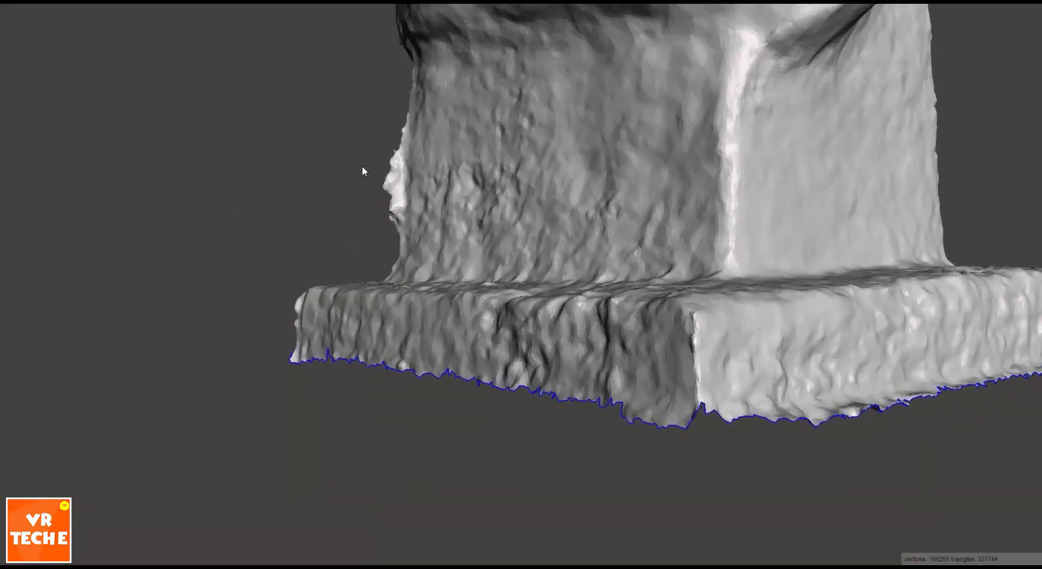
key(s)
drag(389, 238, 404, 153)
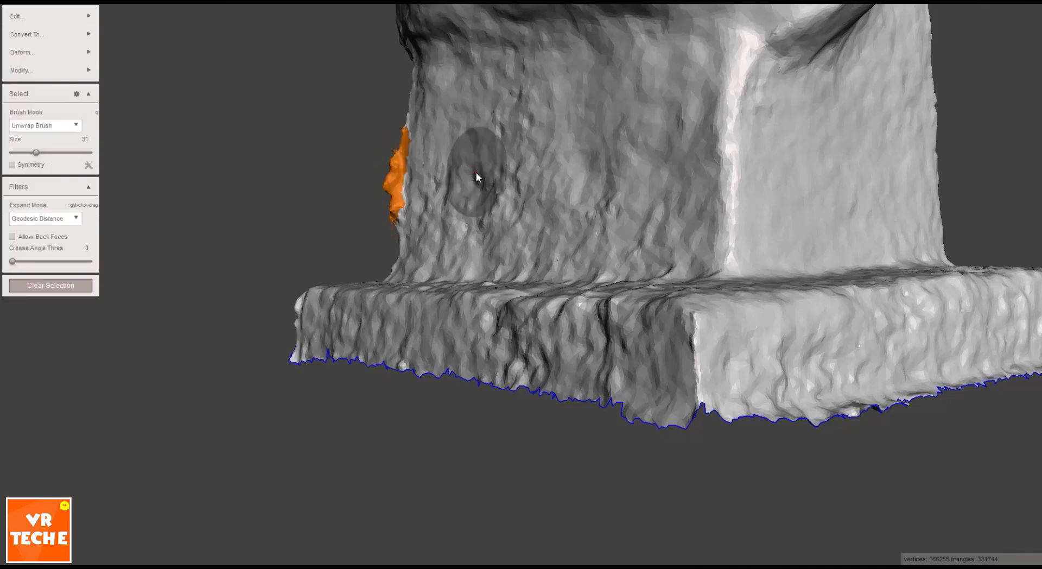
key(Delete)
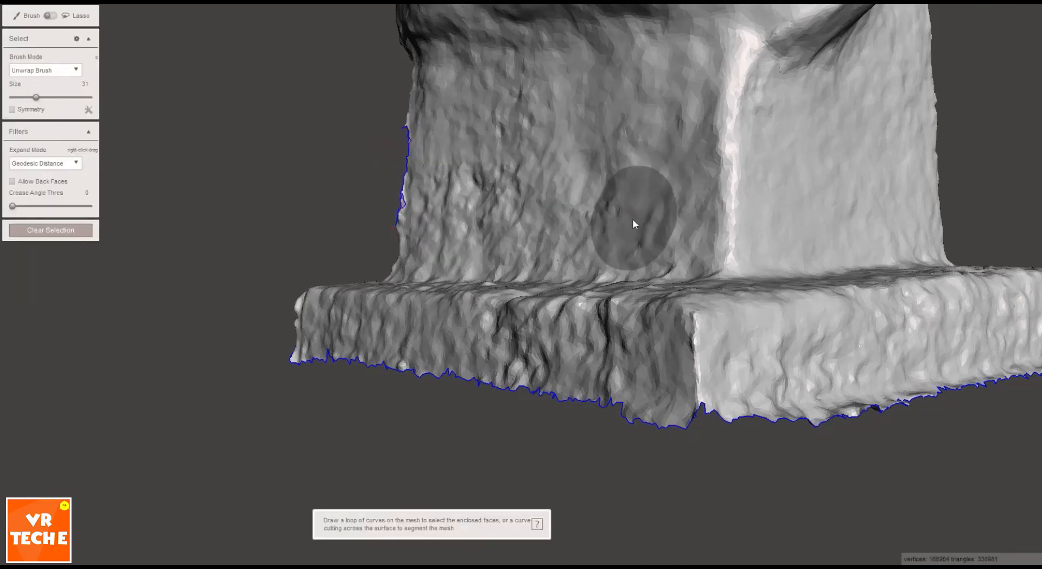
Reduce the selection brush size to 26 and select a small patch at the middle of two opposite bottom edges of the slab
right_drag(571, 266, 736, 282)
scroll(736, 280, down, 5)
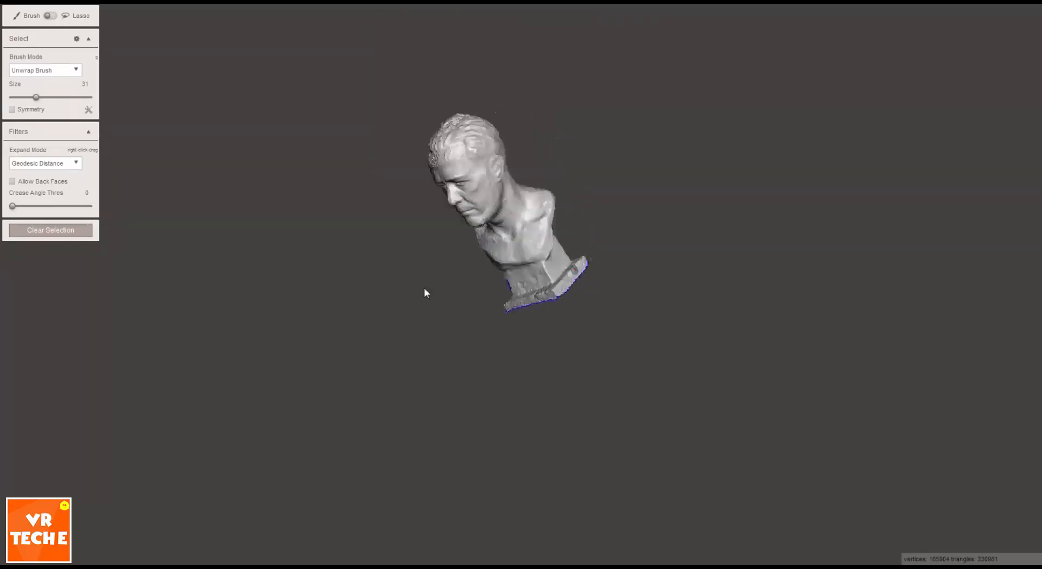
scroll(629, 314, up, 7)
mouse_move(630, 316)
right_down()
mouse_move(578, 373)
mouse_move(529, 389)
mouse_move(598, 396)
right_up()
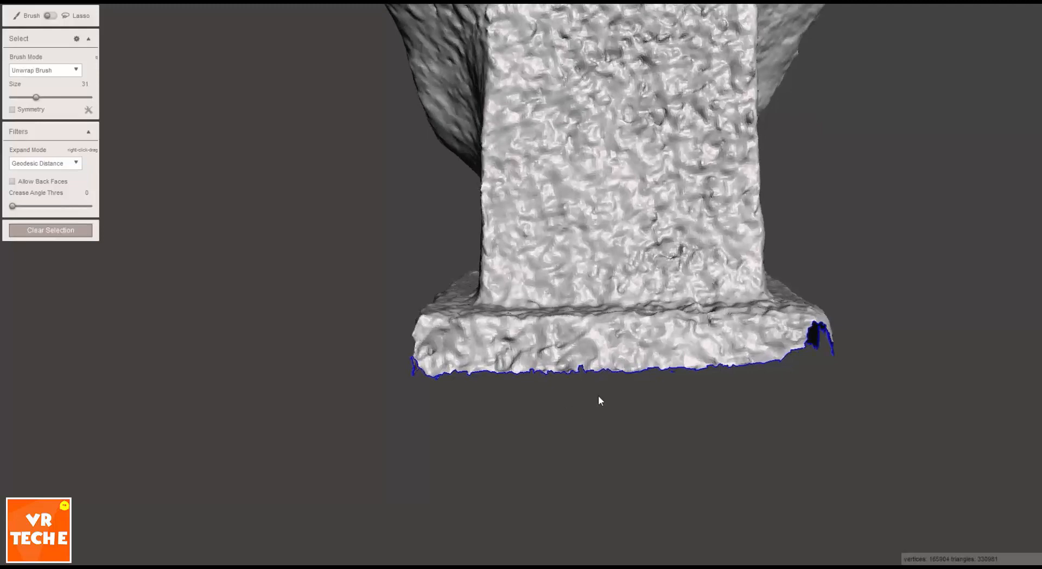
key(bracketleft)
key(bracketleft)
key(bracketleft)
click(593, 368)
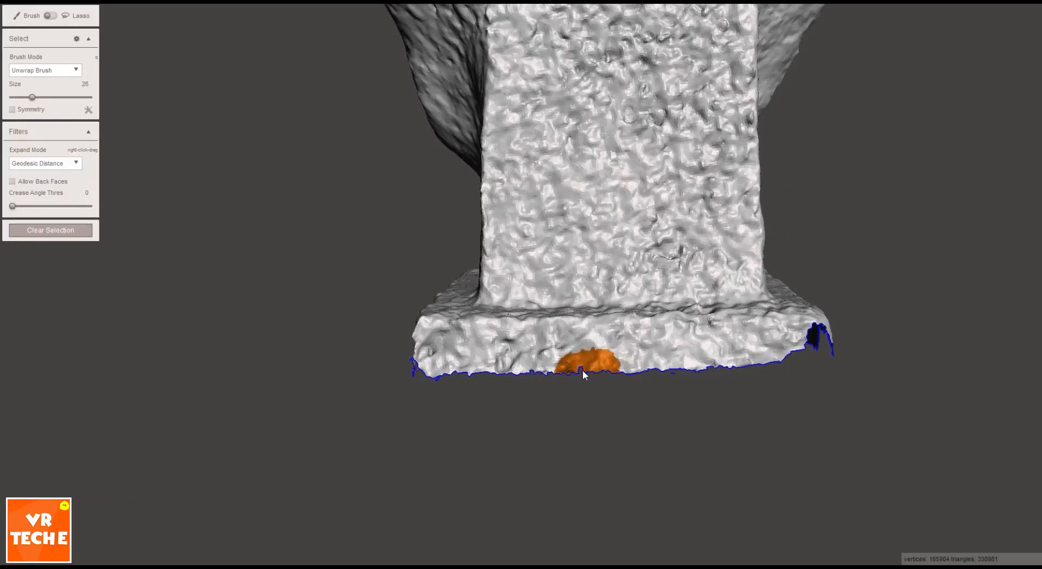
right_drag(582, 370, 435, 424)
click(449, 350)
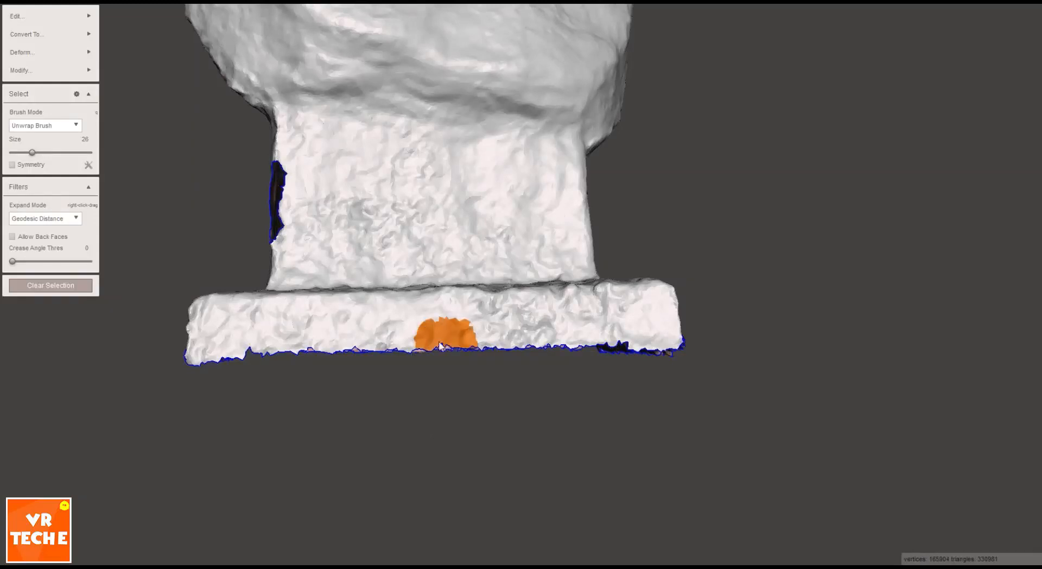
Bridge the two selected edge patches across the slab's open underside with Refine 50, and clear the selection
right_drag(527, 414, 496, 382)
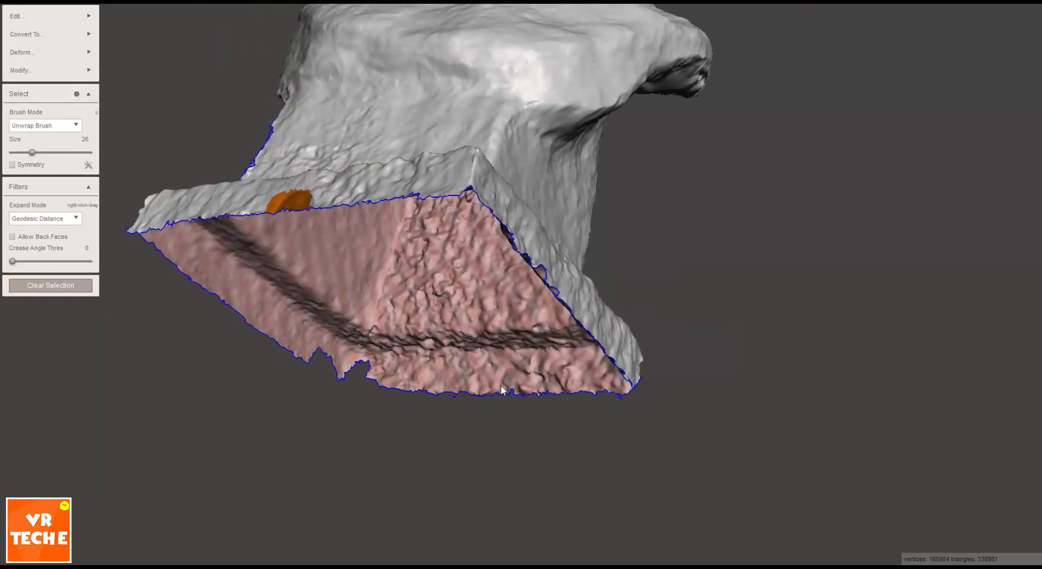
key(f)
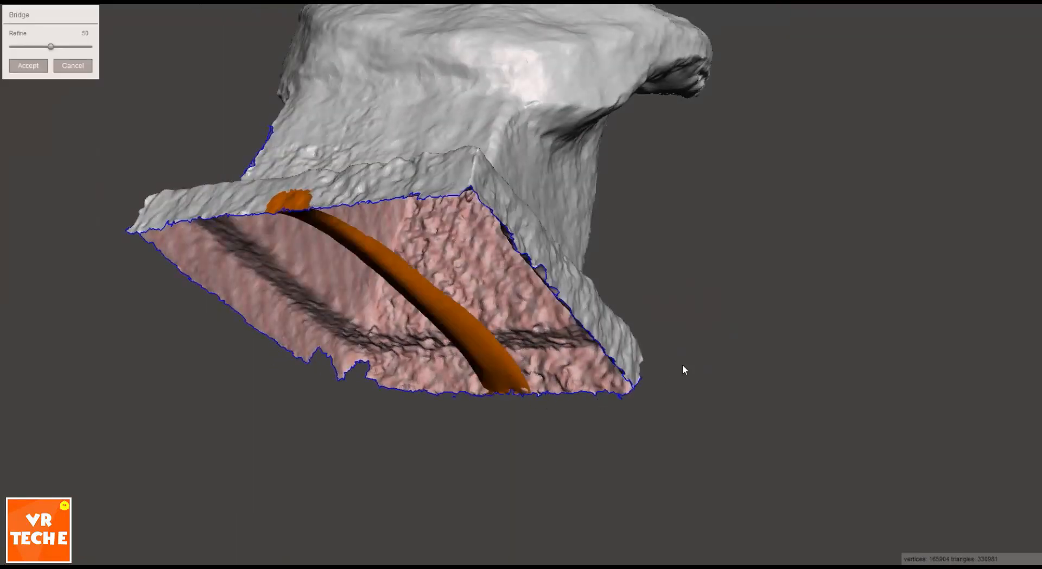
right_drag(682, 365, 721, 331)
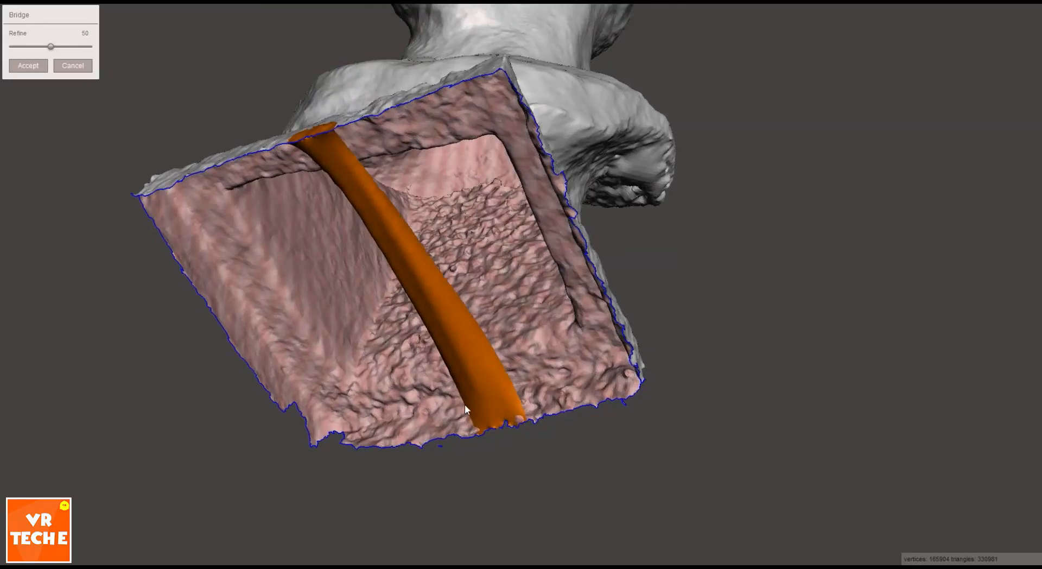
right_drag(613, 310, 486, 300)
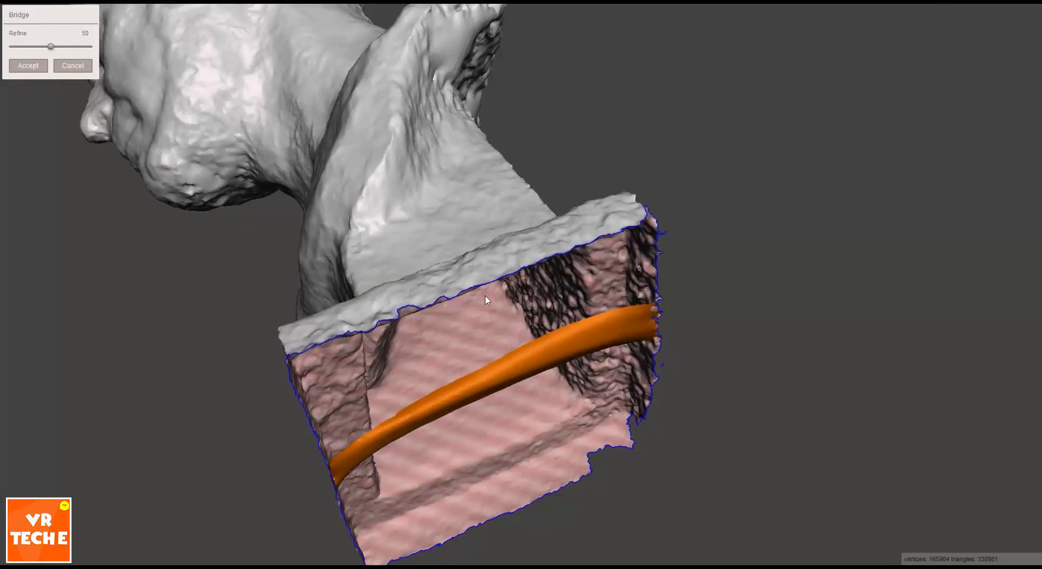
click(29, 66)
drag(473, 277, 471, 281)
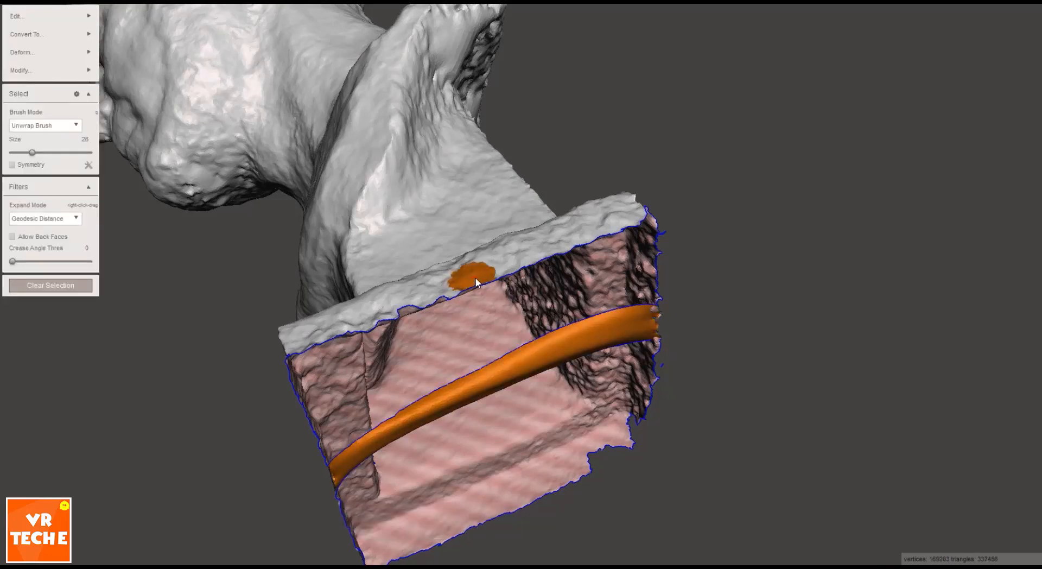
click(76, 287)
Create a second bridge from the middle of an adjoining slab edge to the middle of the central strip, and clear the selection
scroll(506, 279, up, 1)
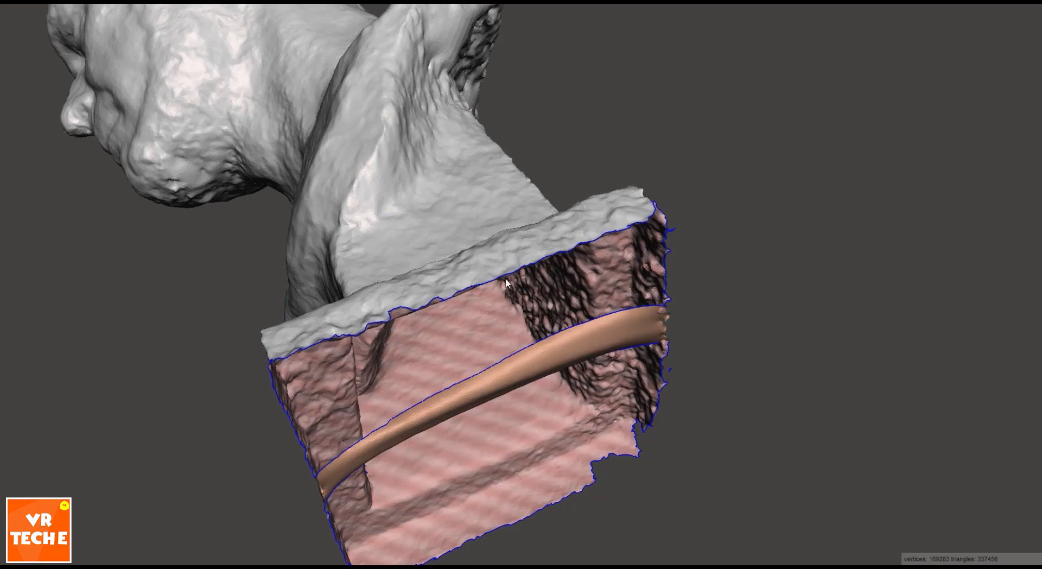
key(s)
click(470, 279)
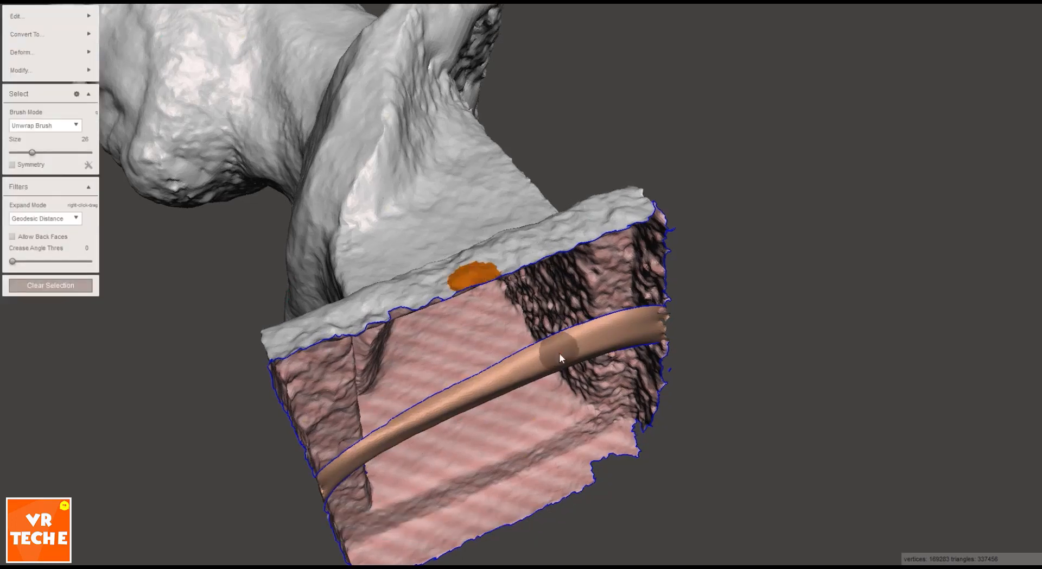
scroll(559, 353, up, 2)
click(500, 380)
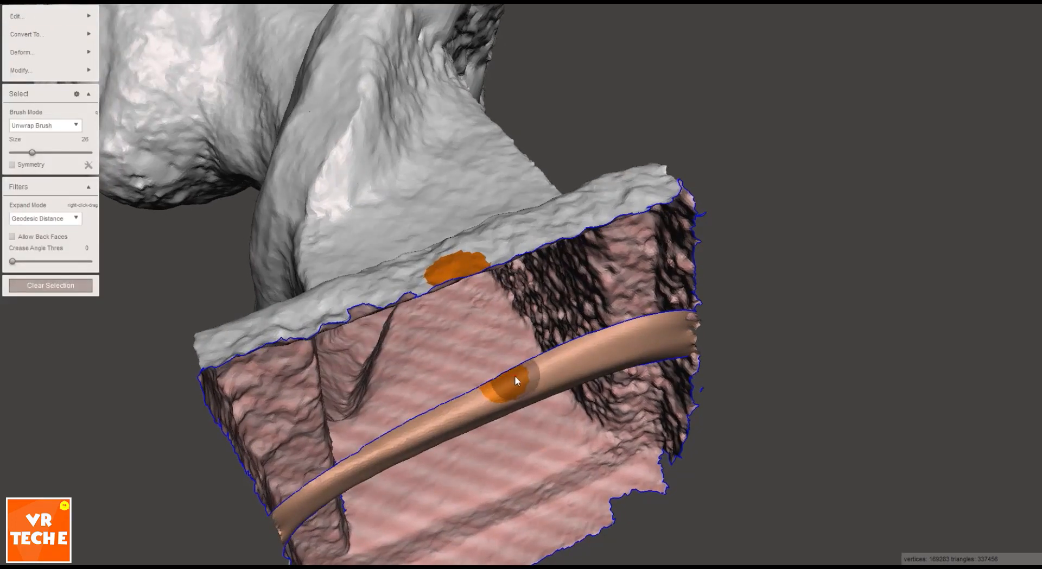
key(ctrl+b)
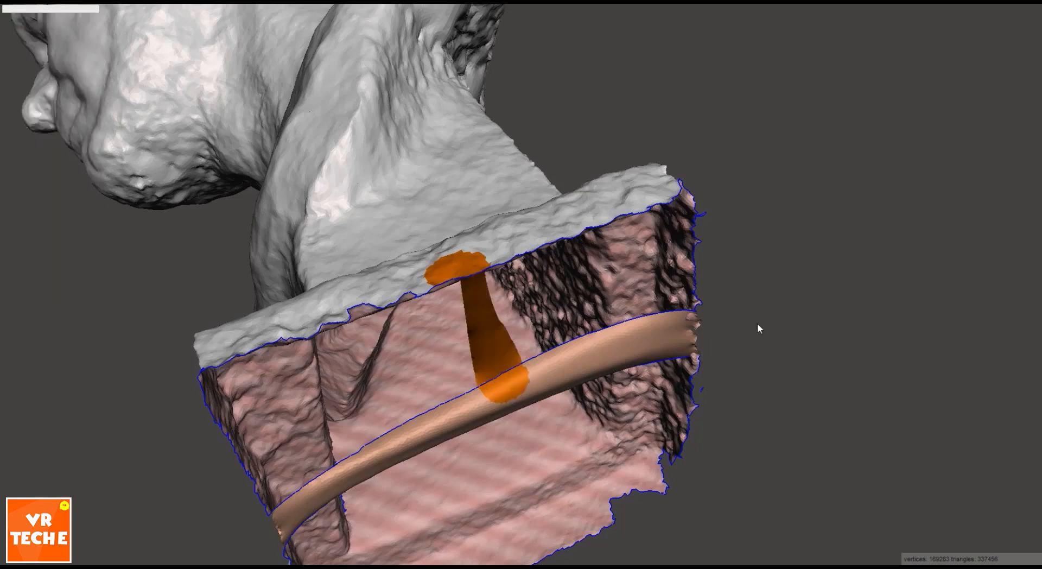
click(33, 66)
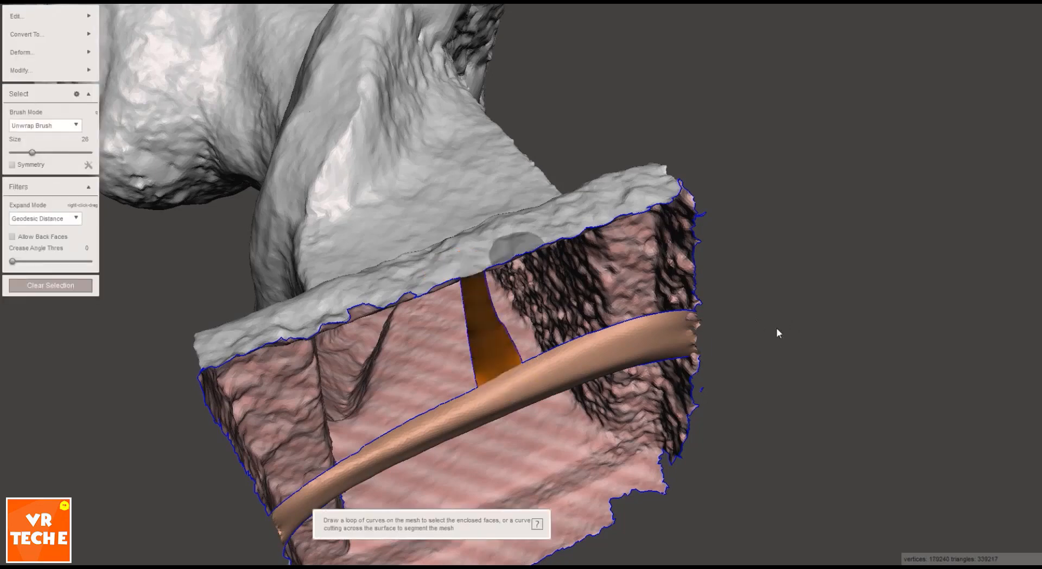
right_drag(798, 366, 690, 347)
click(73, 285)
Bridge the middle of the remaining slab edge to the other side of the central strip with Refine 50, completing a cross
mouse_move(597, 304)
right_down()
mouse_move(824, 450)
mouse_move(697, 336)
mouse_move(543, 352)
right_up()
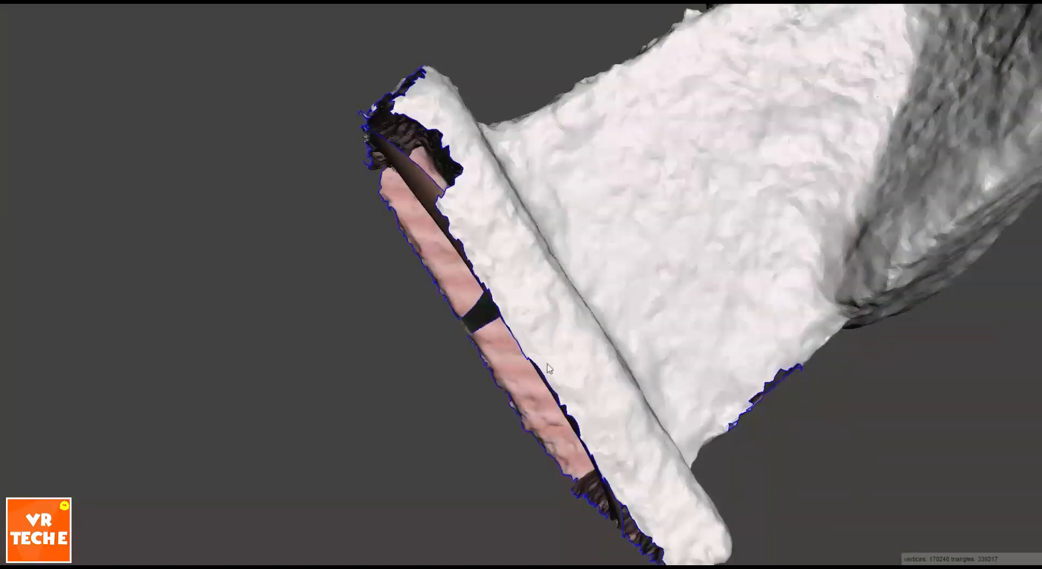
key(s)
drag(519, 328, 522, 336)
mouse_move(523, 336)
right_down()
mouse_move(641, 326)
mouse_move(531, 315)
right_up()
drag(532, 315, 541, 316)
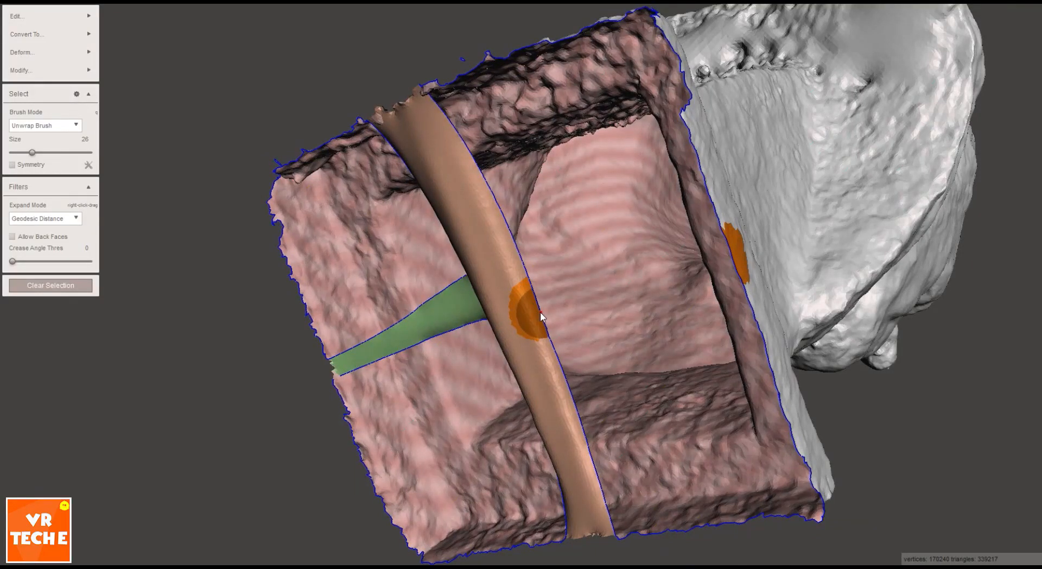
key(ctrl+b)
right_drag(541, 316, 644, 255)
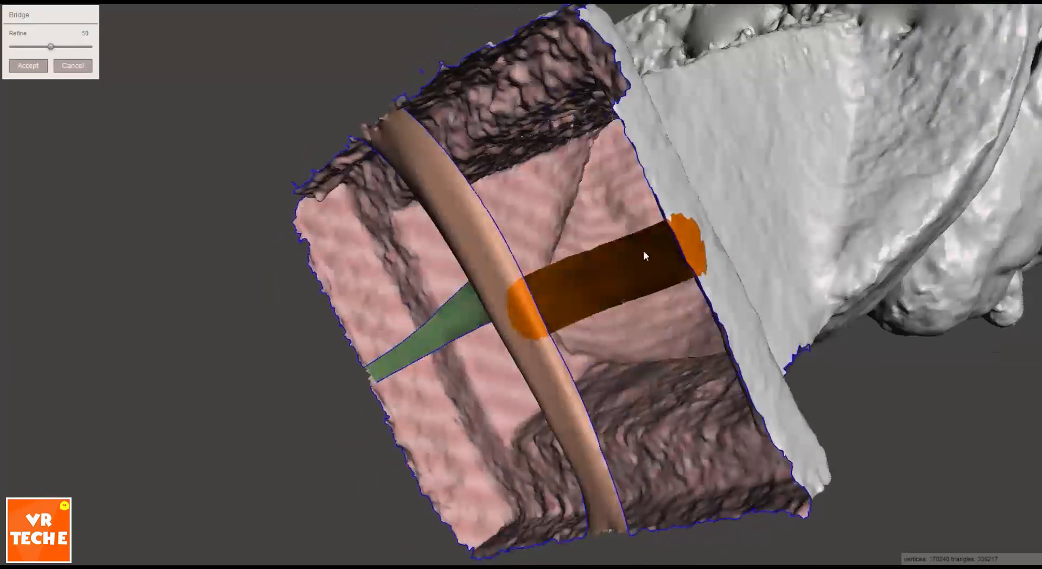
click(28, 66)
key(Escape)
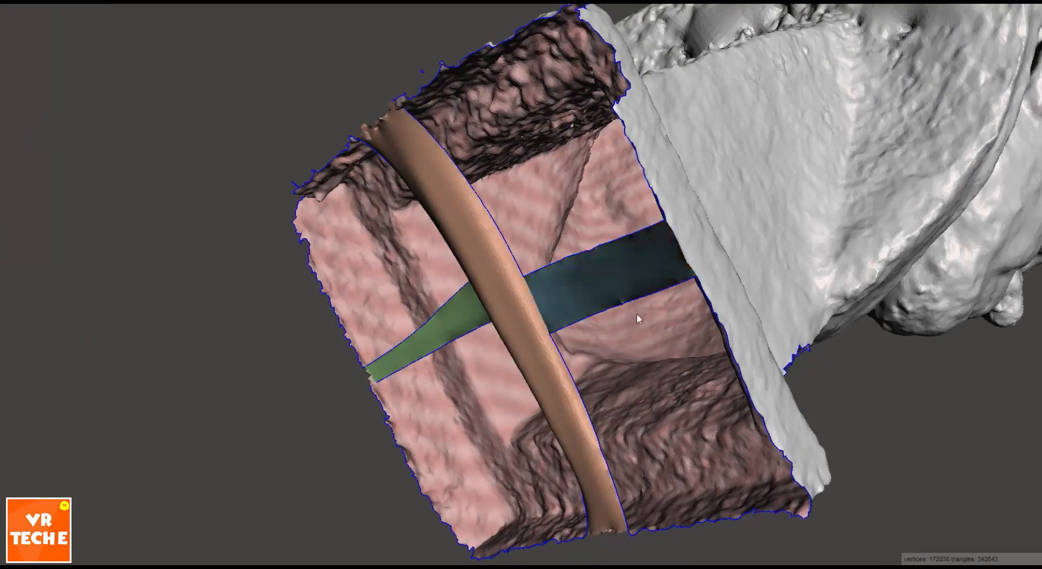
Inspect the mesh for defects and auto-repair all of them with the Flat Fill hole mode, closing the slab's underside
right_drag(636, 313, 692, 59)
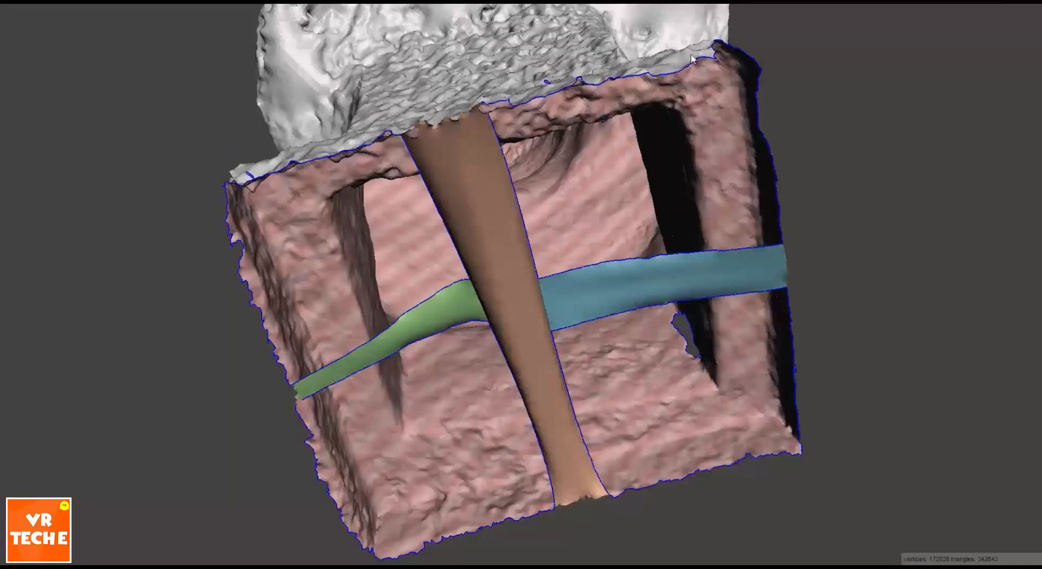
right_drag(502, 237, 356, 164)
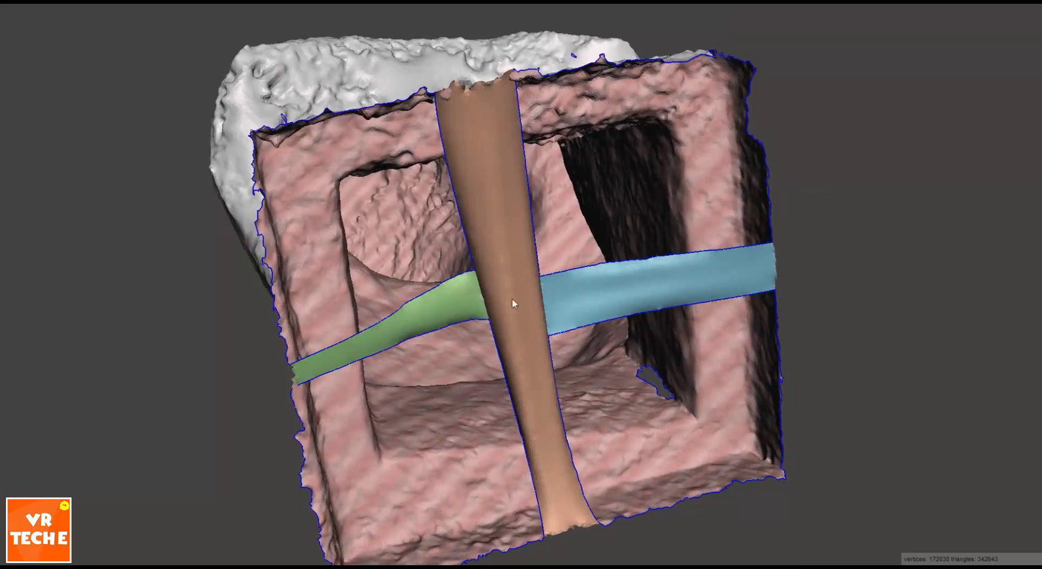
right_drag(513, 303, 219, 296)
key(s)
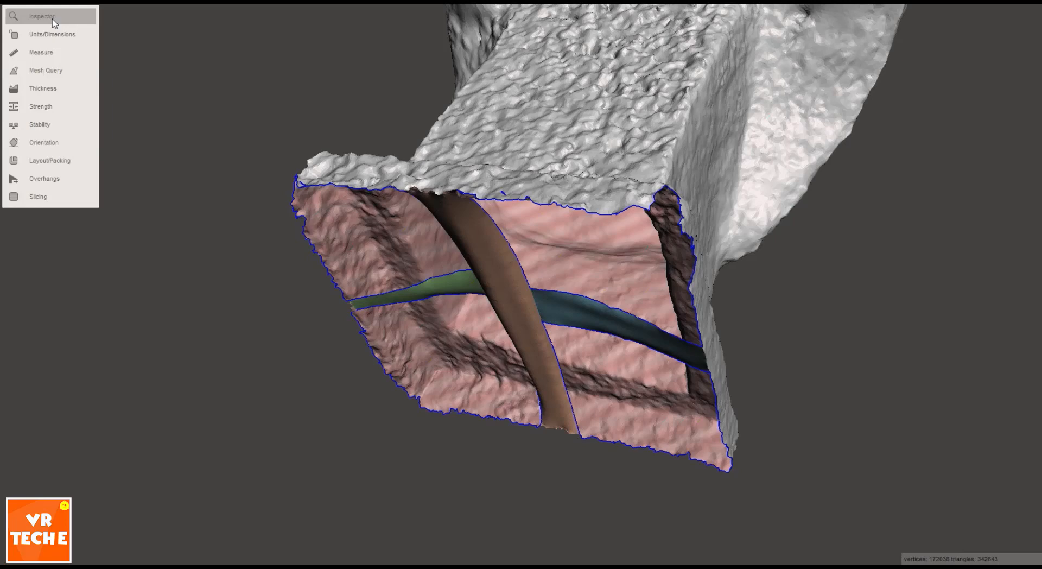
click(55, 25)
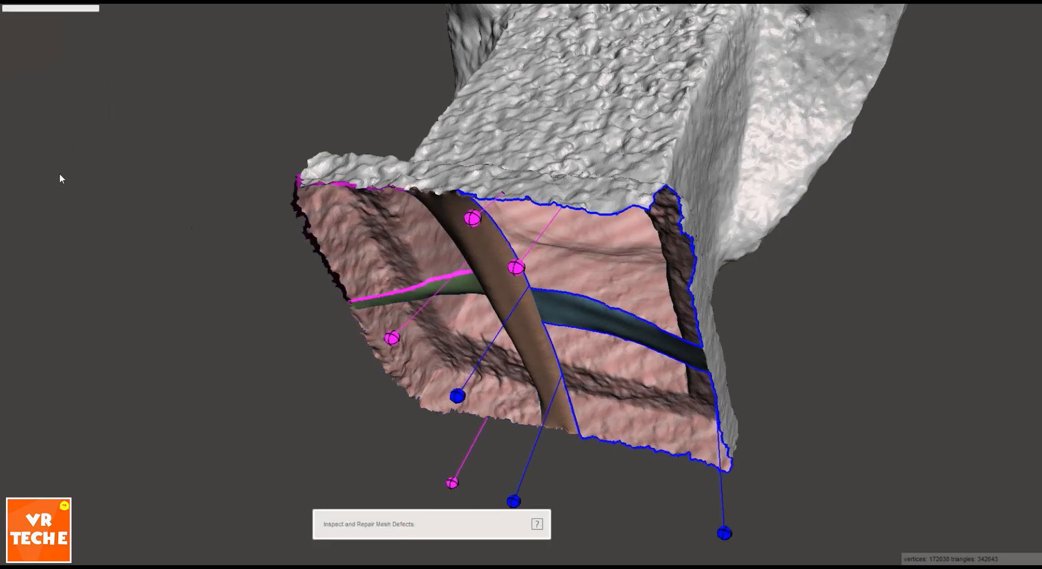
right_drag(684, 339, 346, 189)
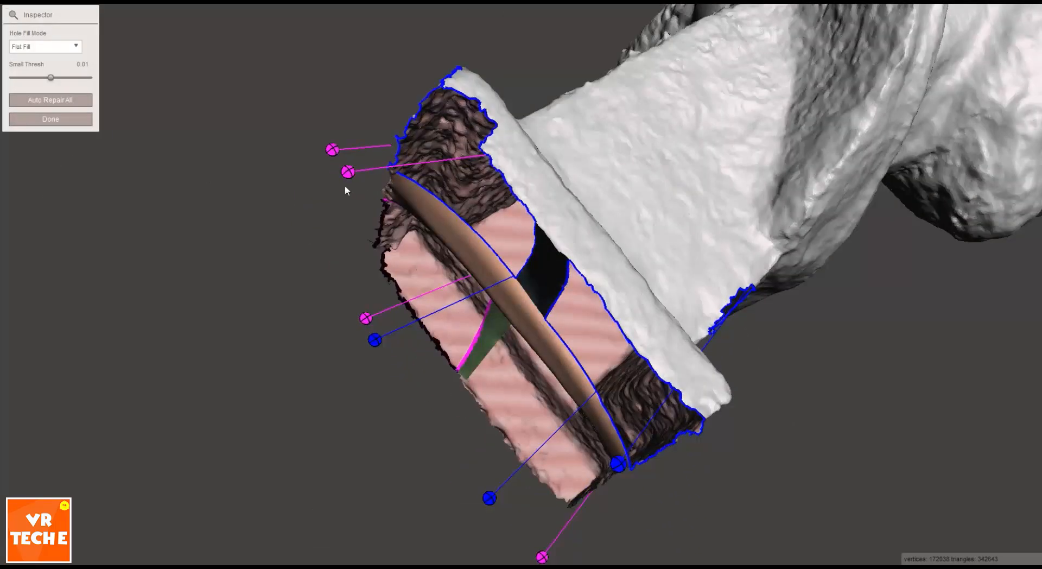
right_drag(684, 458, 525, 363)
scroll(533, 368, down, 5)
scroll(537, 320, up, 3)
middle_drag(601, 538, 614, 371)
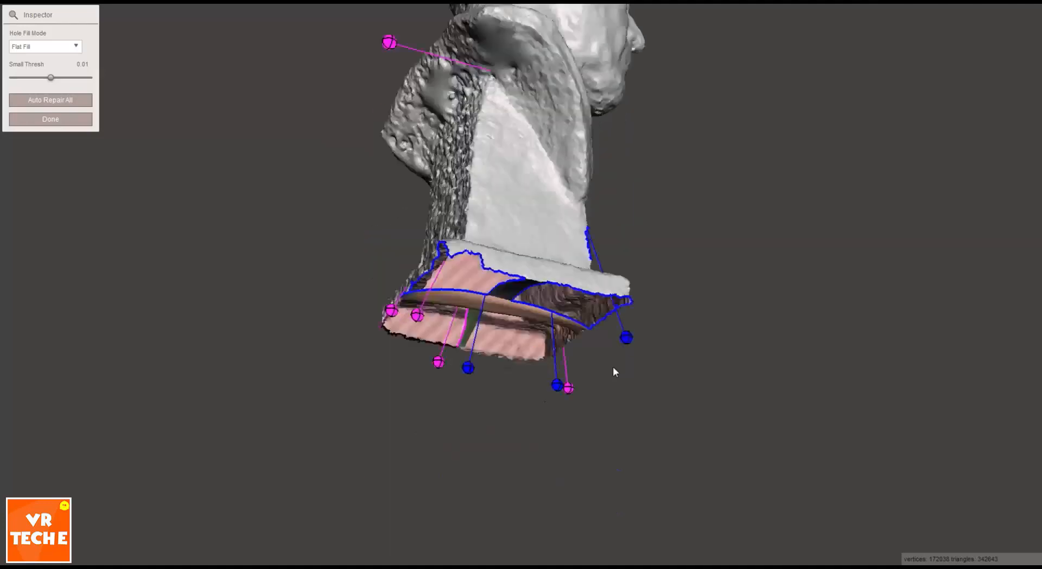
scroll(613, 371, up, 4)
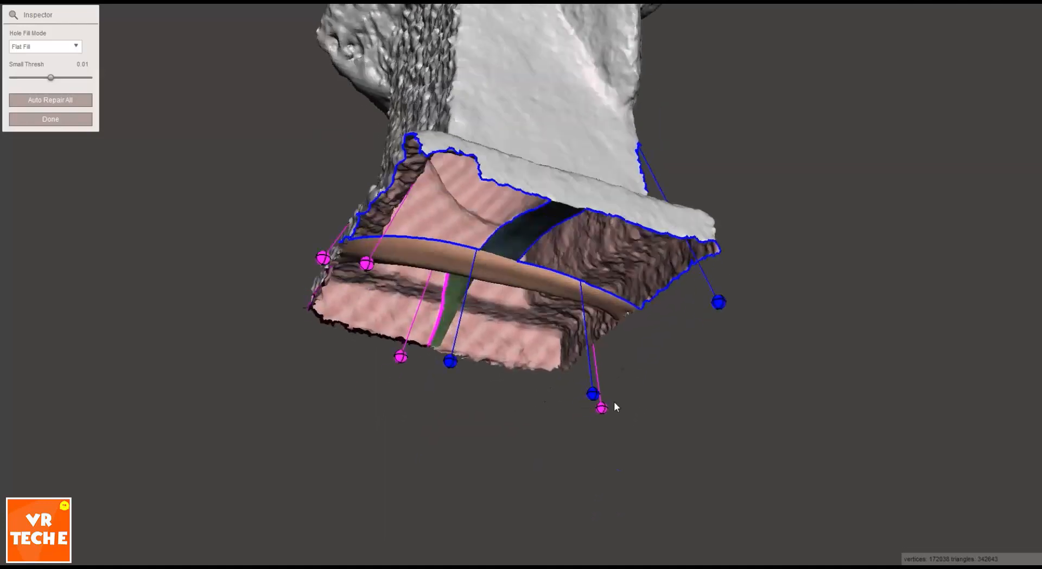
click(66, 100)
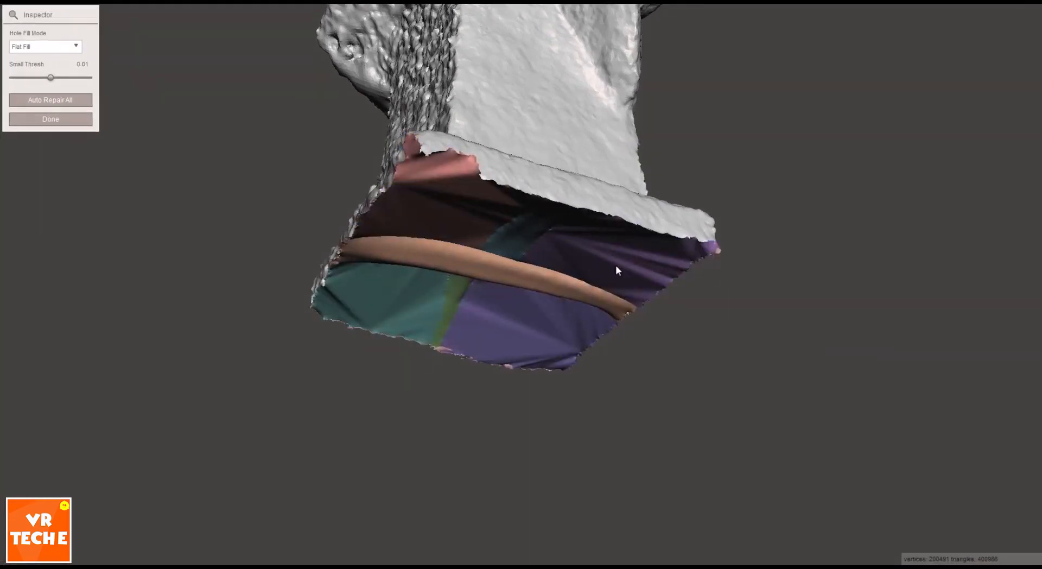
right_drag(615, 264, 662, 196)
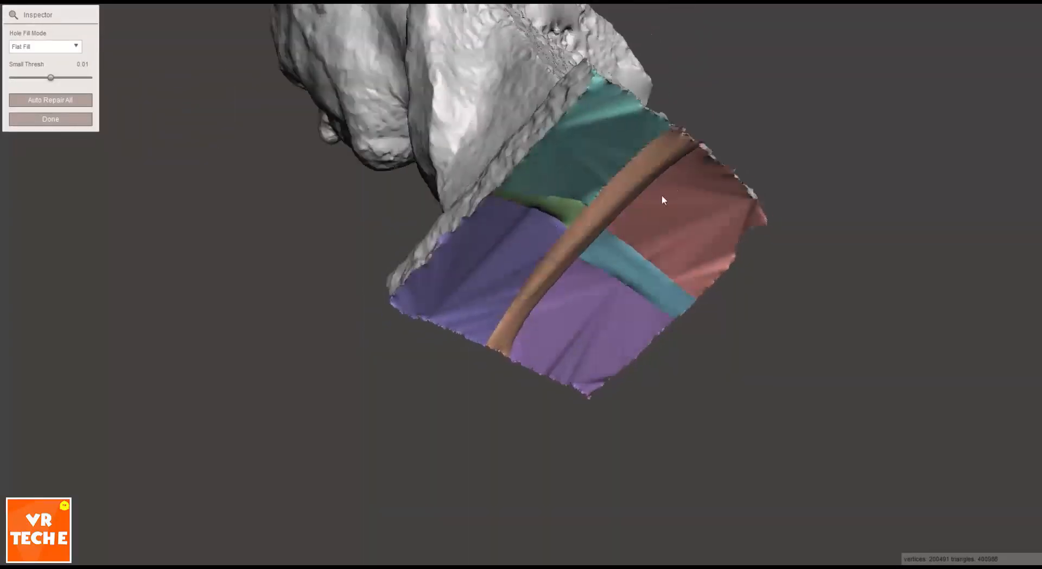
right_drag(505, 205, 491, 183)
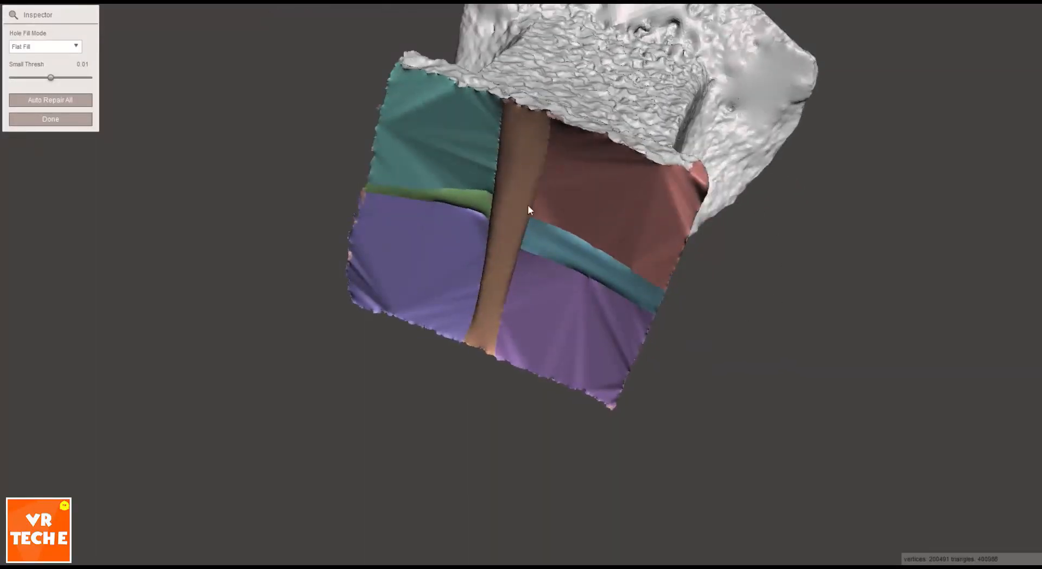
Examine the filled slab underside and the whole bust from several sides, and finish the mesh inspection
right_drag(752, 417, 629, 306)
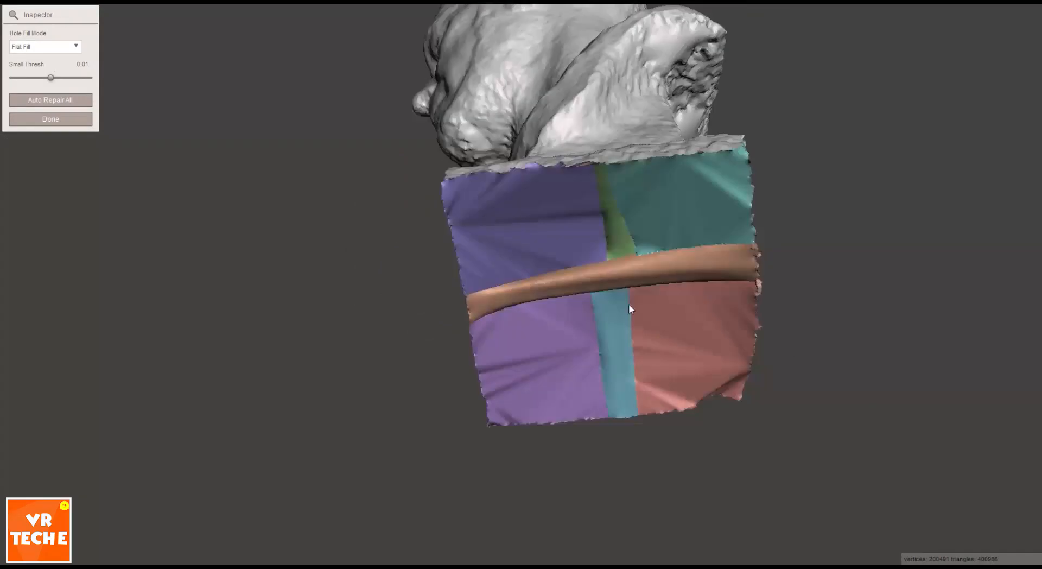
right_drag(606, 360, 301, 267)
scroll(301, 267, down, 5)
scroll(527, 203, up, 4)
right_drag(527, 204, 460, 267)
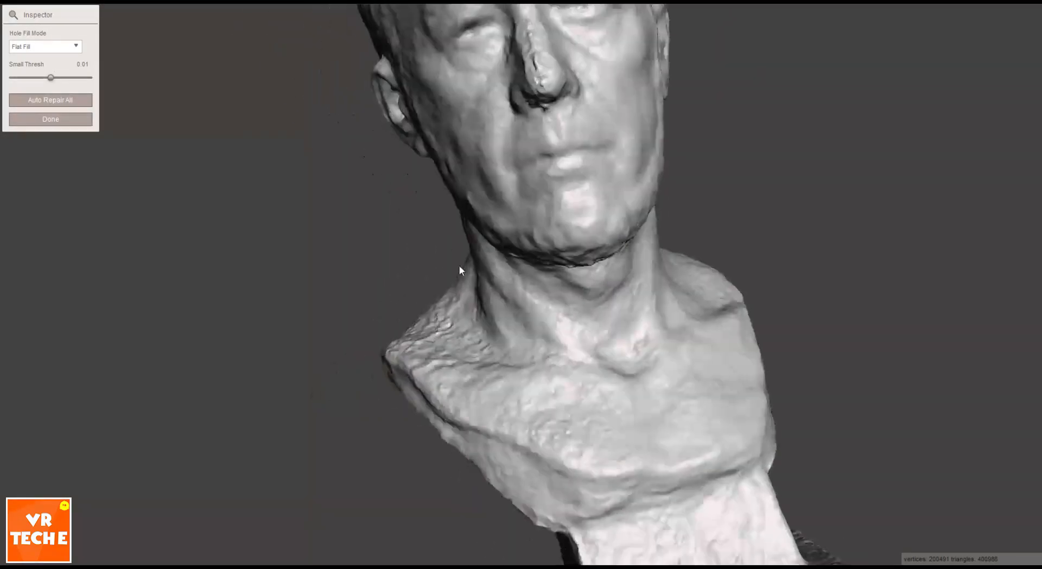
middle_drag(465, 130, 467, 297)
right_drag(466, 296, 510, 295)
scroll(597, 291, down, 5)
middle_drag(535, 261, 478, 156)
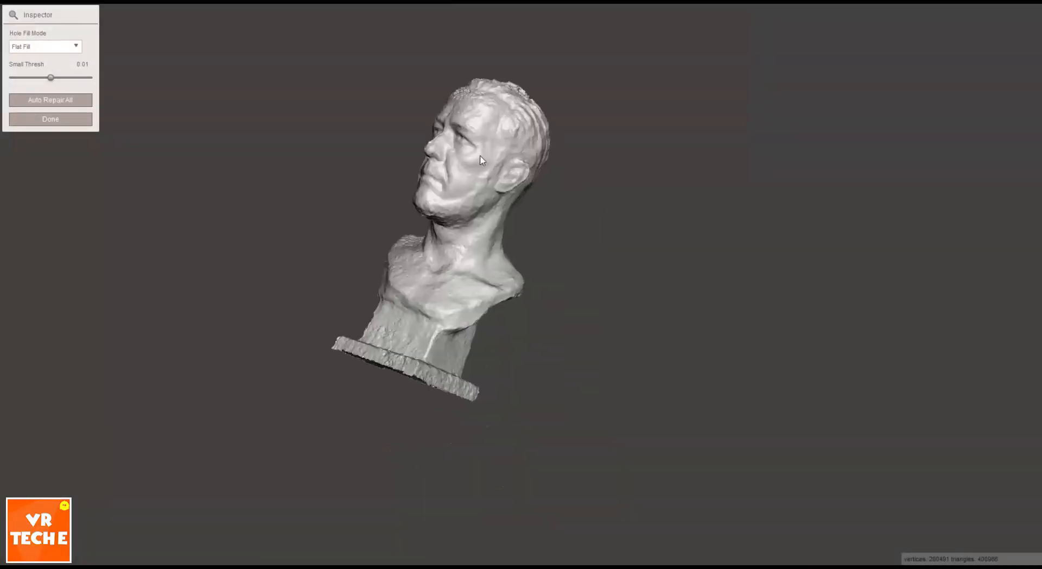
scroll(477, 156, up, 2)
right_drag(478, 255, 280, 286)
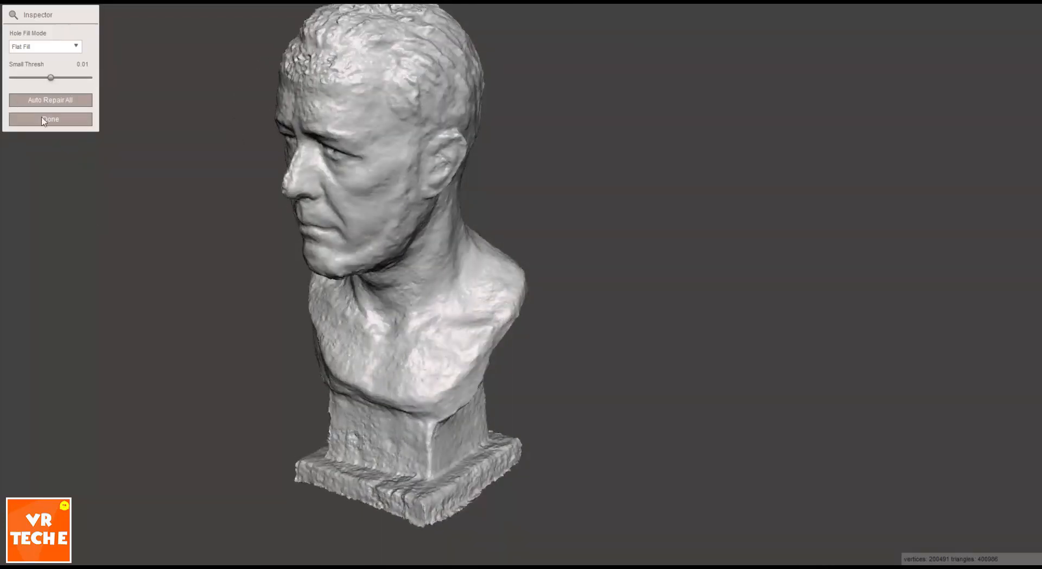
click(69, 121)
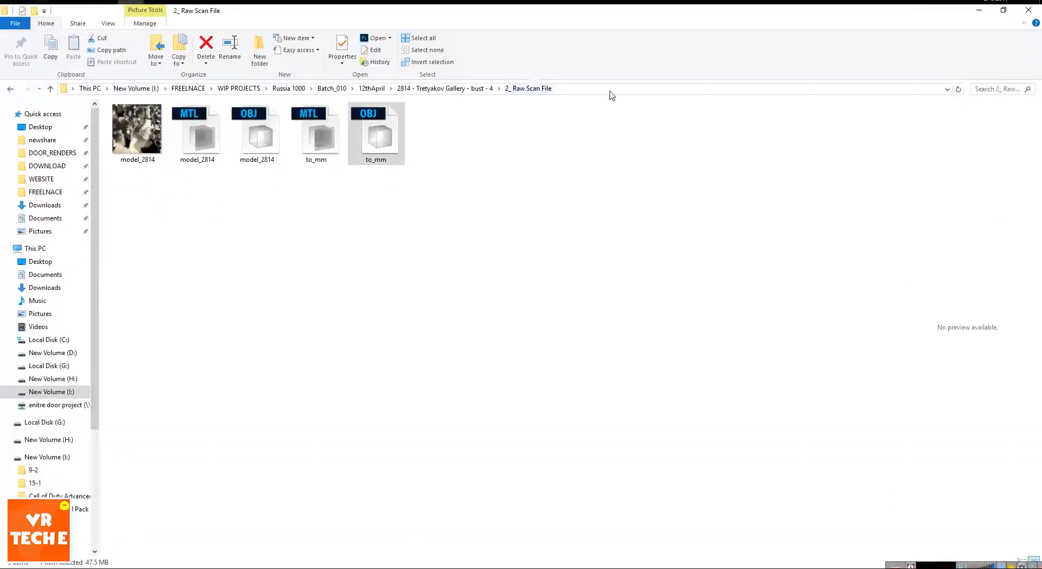
Export the cleaned bust in OBJ format as from_mm into the 2_ Raw Scan File folder, using its copied path
click(607, 90)
key(ctrl+c)
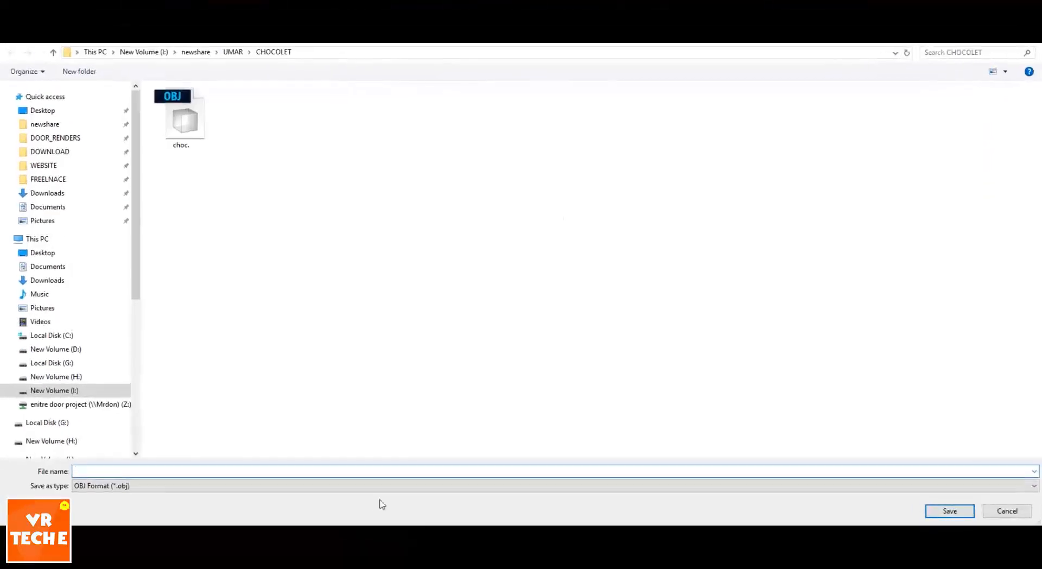
key(ctrl+v)
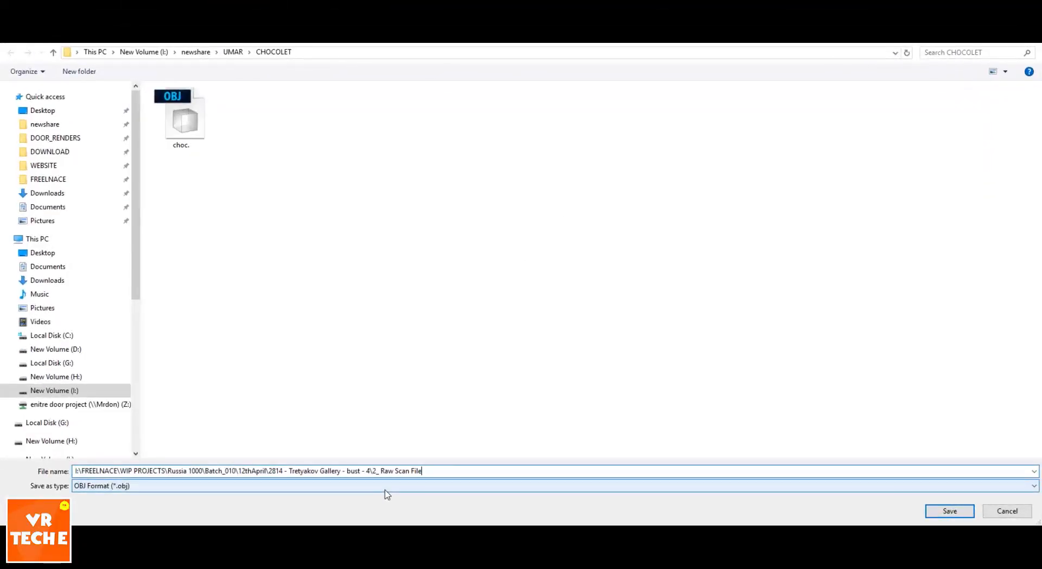
click(950, 513)
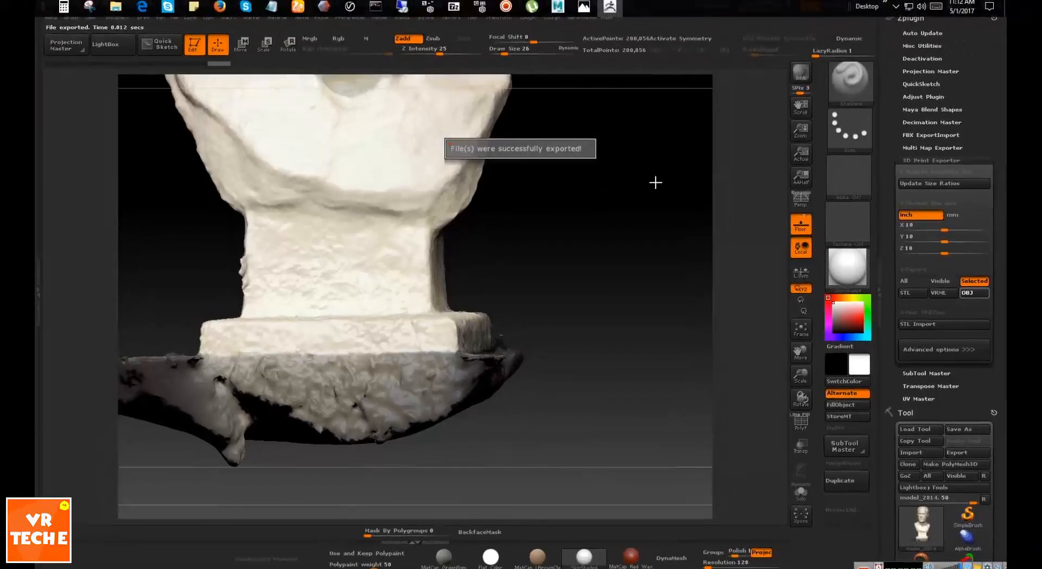
Switch to ZBrush, import from_mm as a new tool through the SimpleBrush, and place it on the canvas in edit mode
drag(654, 181, 725, 227)
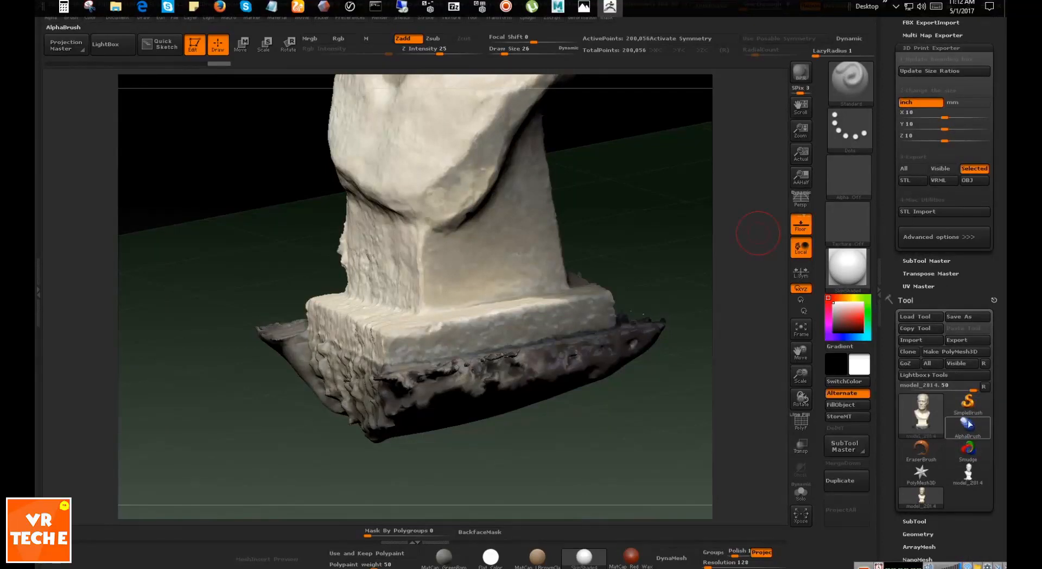
mouse_move(982, 415)
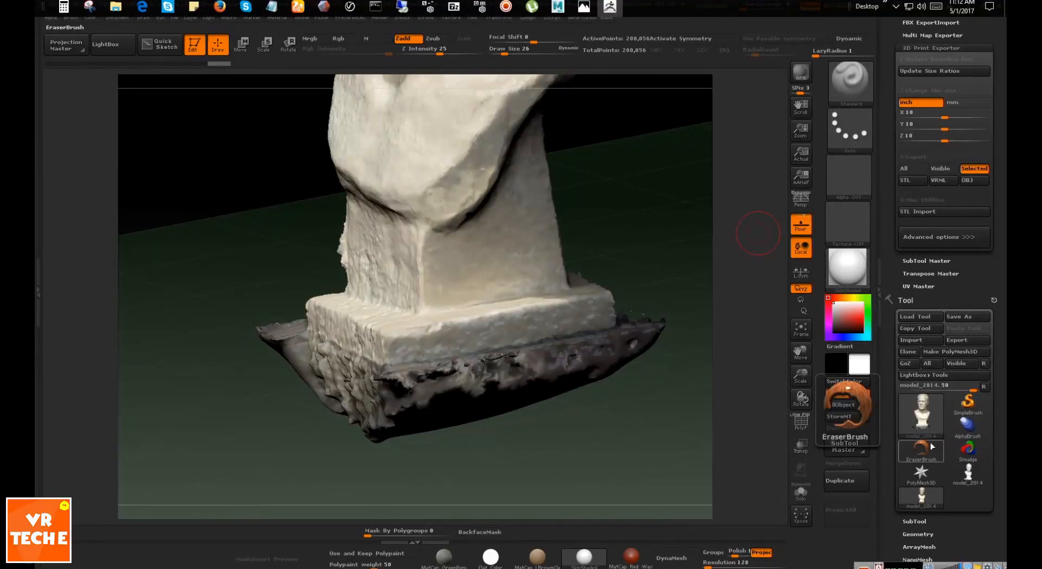
mouse_move(929, 442)
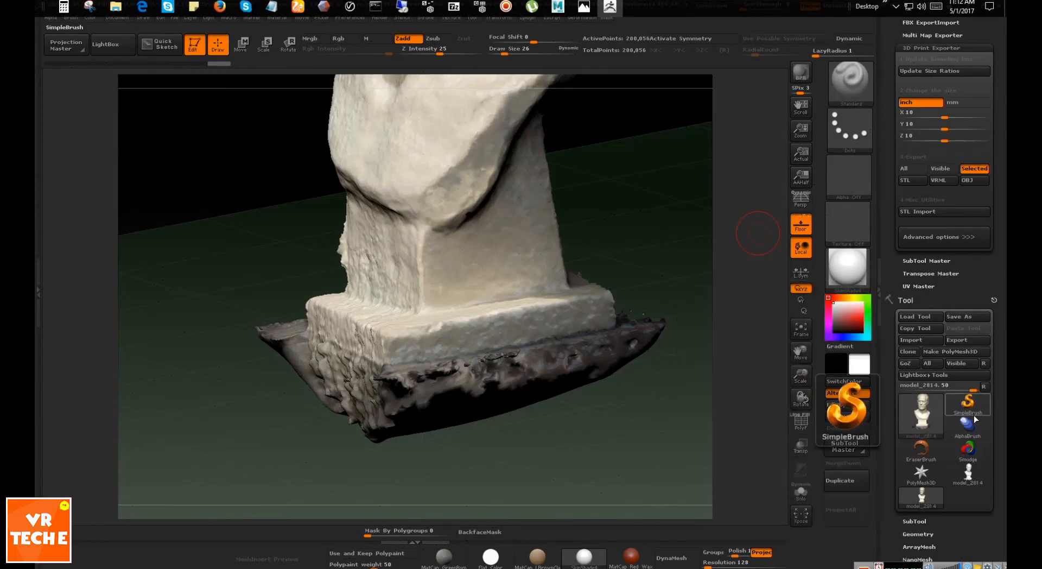
click(976, 417)
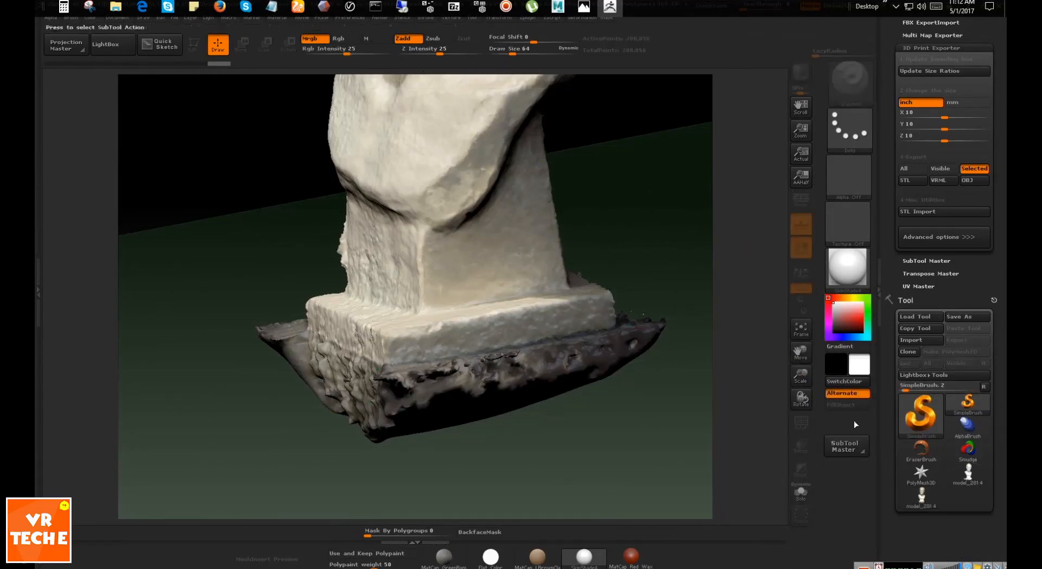
click(911, 340)
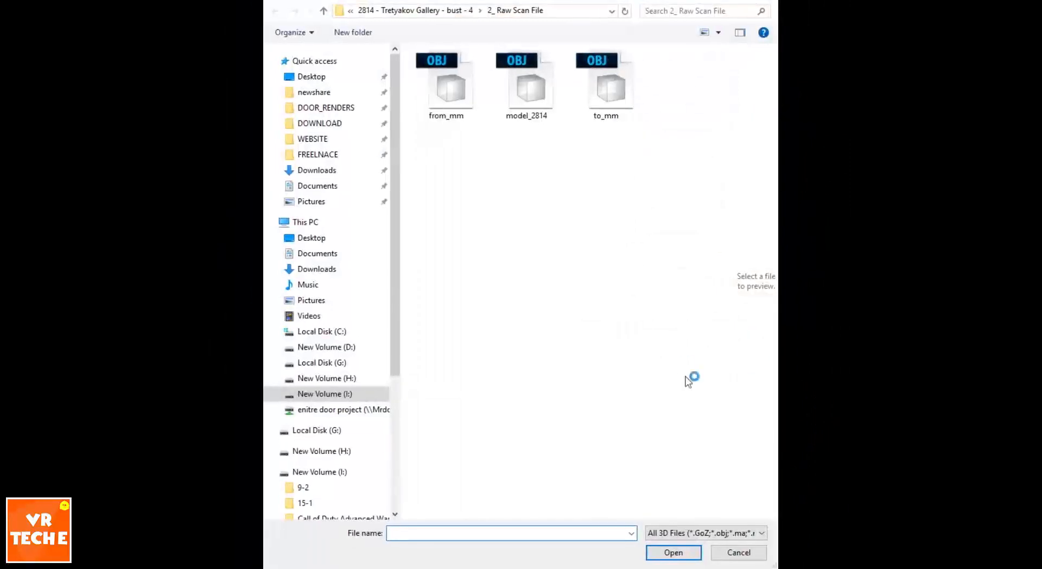
double_click(442, 108)
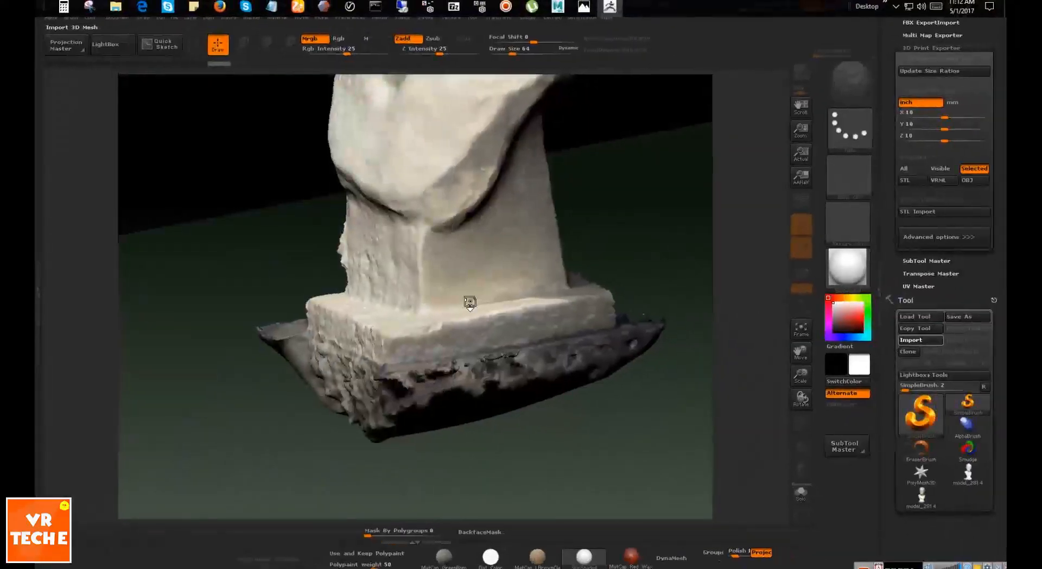
drag(418, 228, 460, 465)
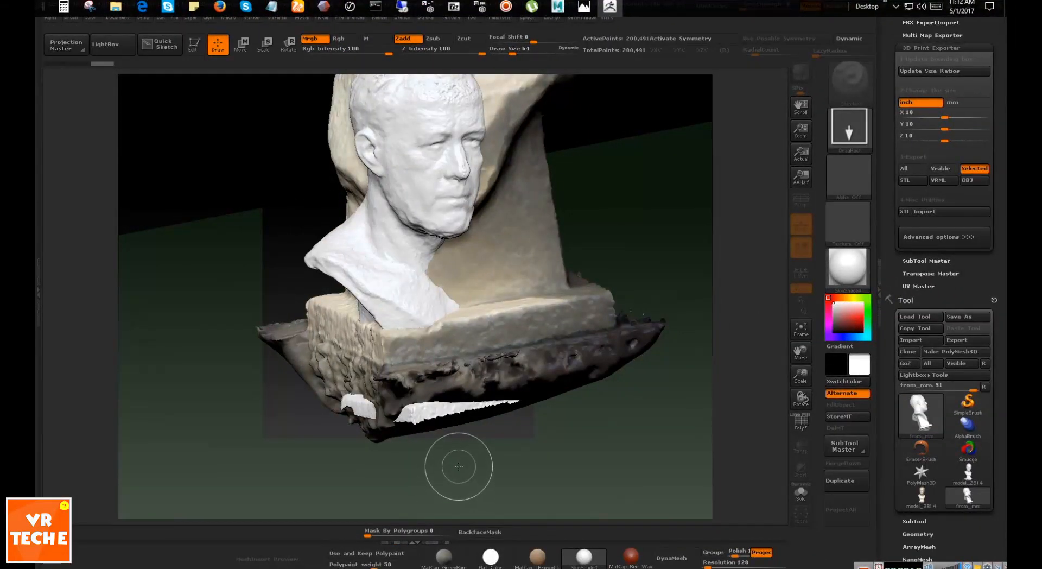
key(t)
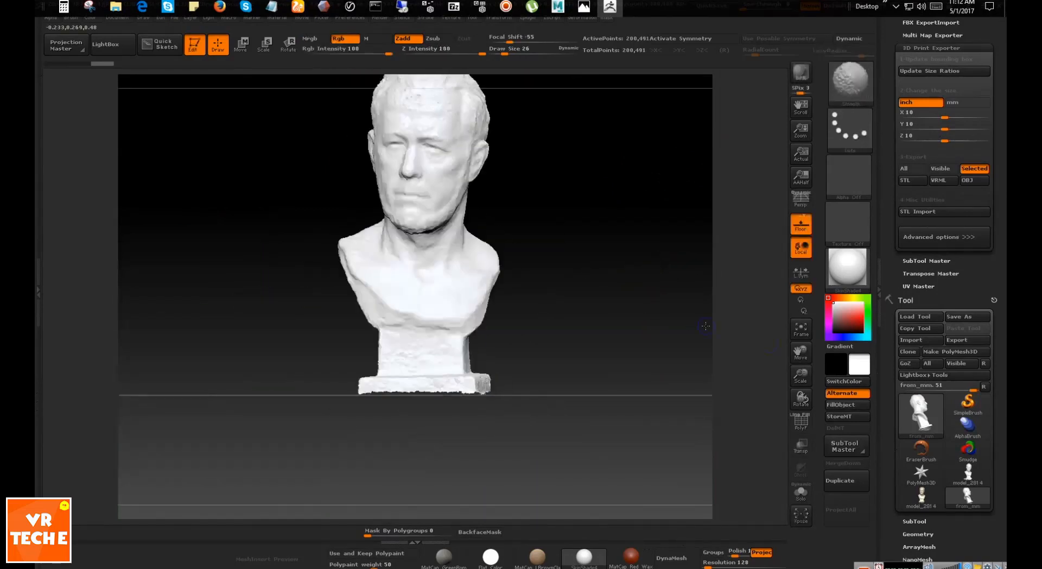
Try appending from_mm as a subtool of the textured model_2814 bust to compare their scale and position
scroll(1004, 360, down, 3)
scroll(1004, 400, down, 2)
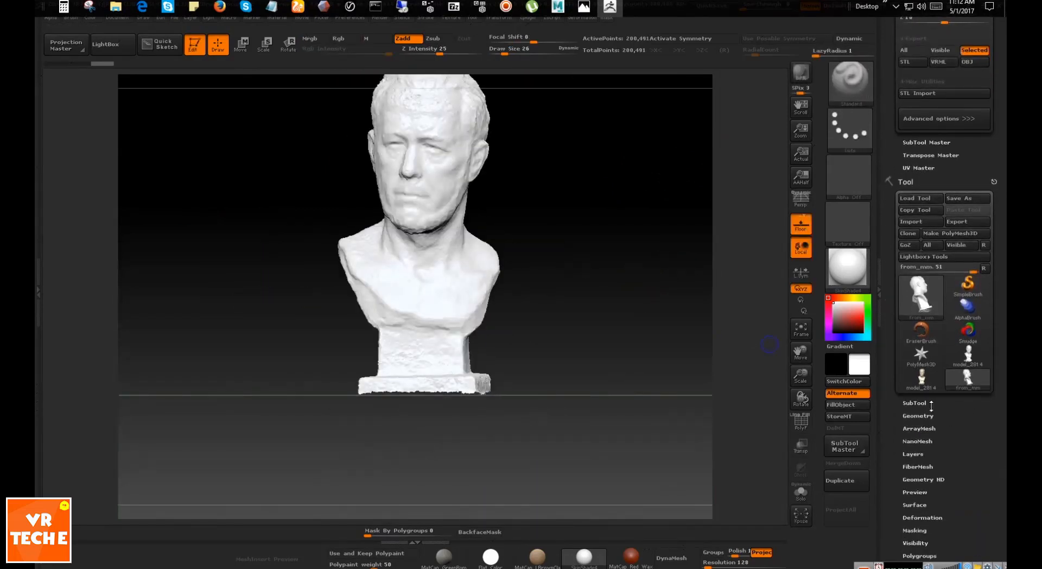
click(922, 386)
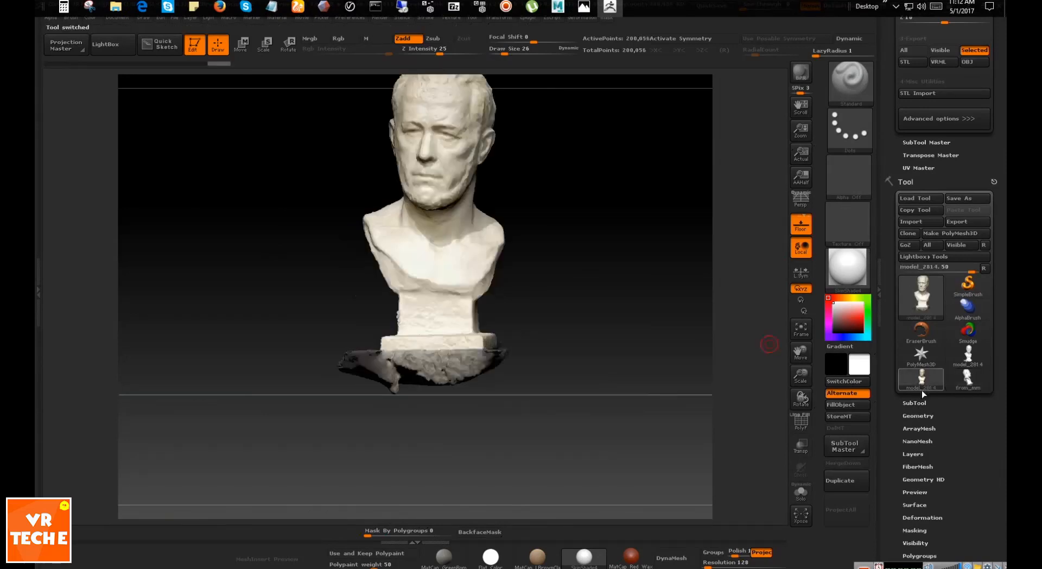
drag(609, 325, 776, 356)
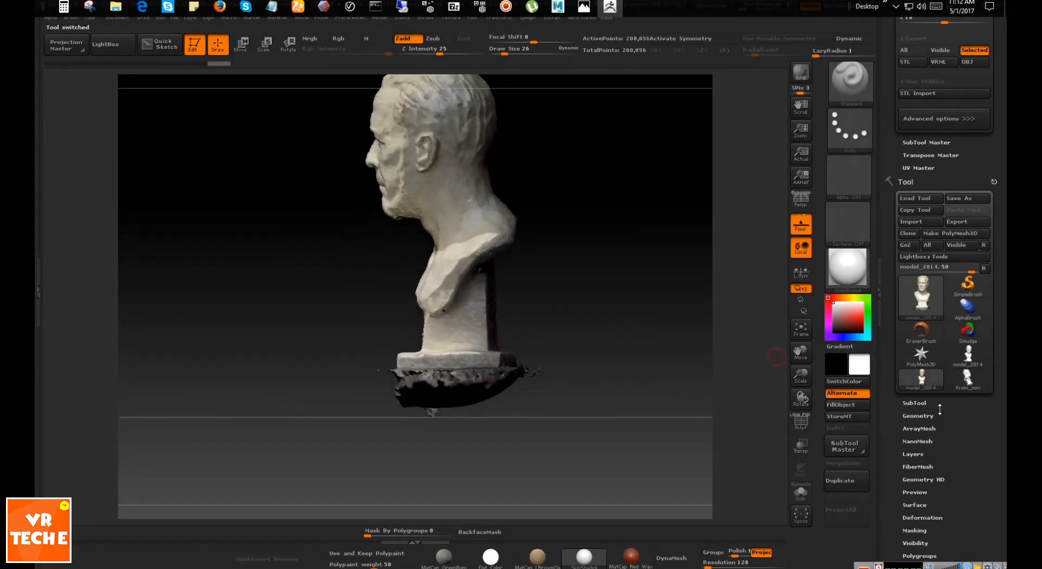
click(923, 402)
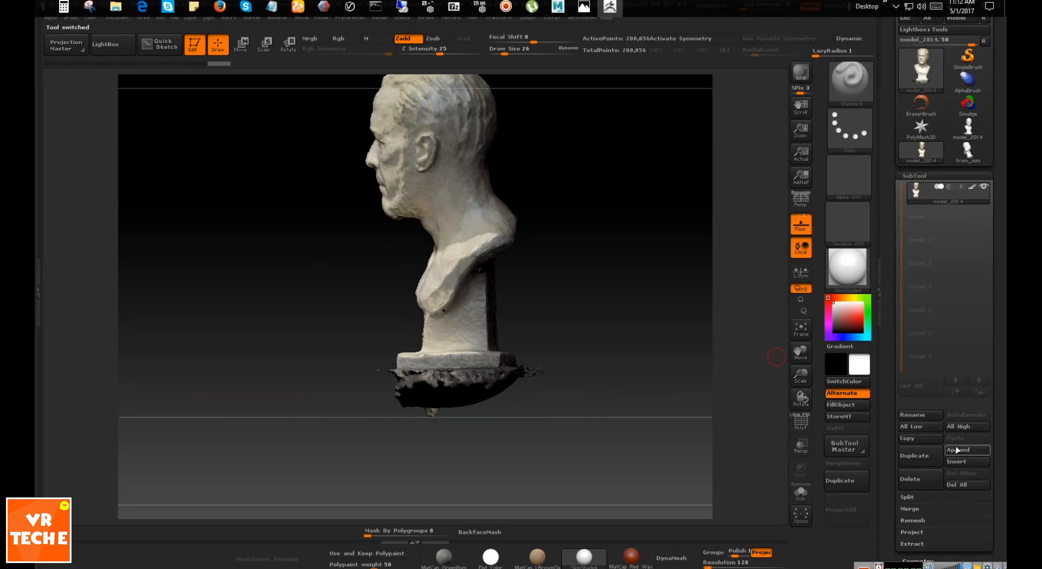
click(956, 450)
mouse_move(827, 354)
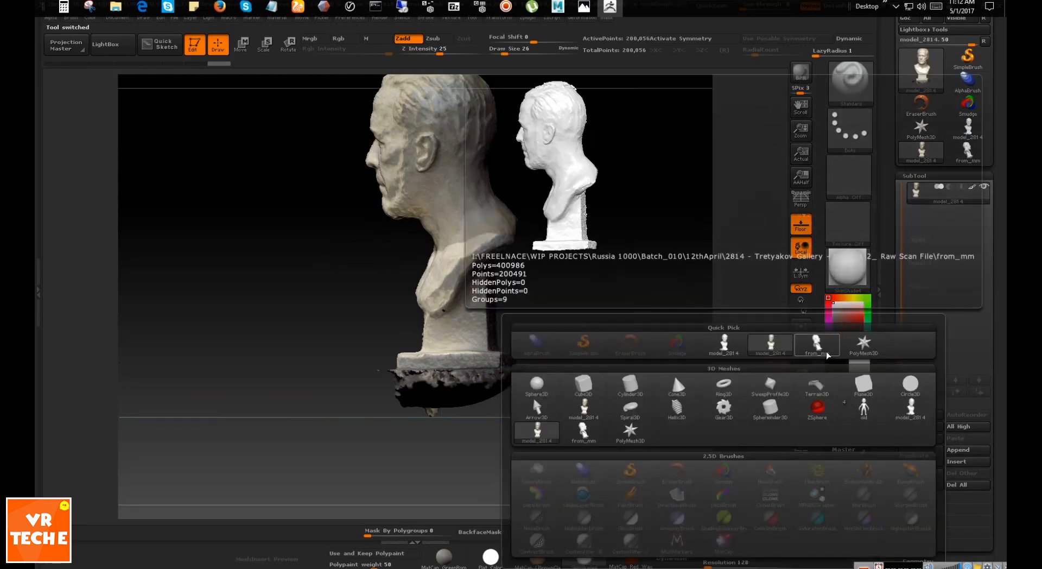
click(818, 347)
drag(765, 385, 706, 308)
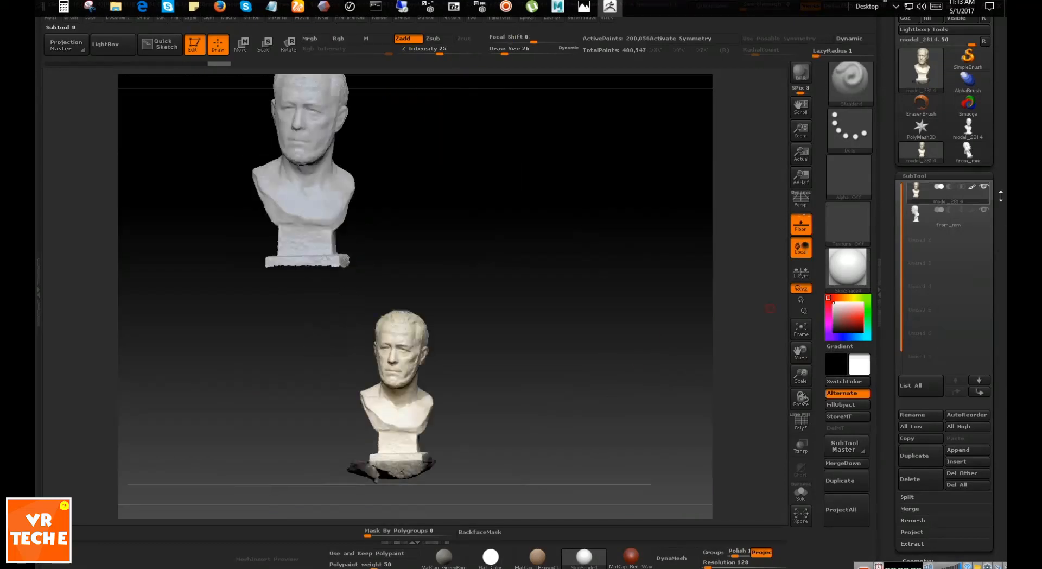
Restore the Tool palette's configuration to shorten its list of quick-pick tools
drag(1000, 195, 1003, 277)
click(983, 223)
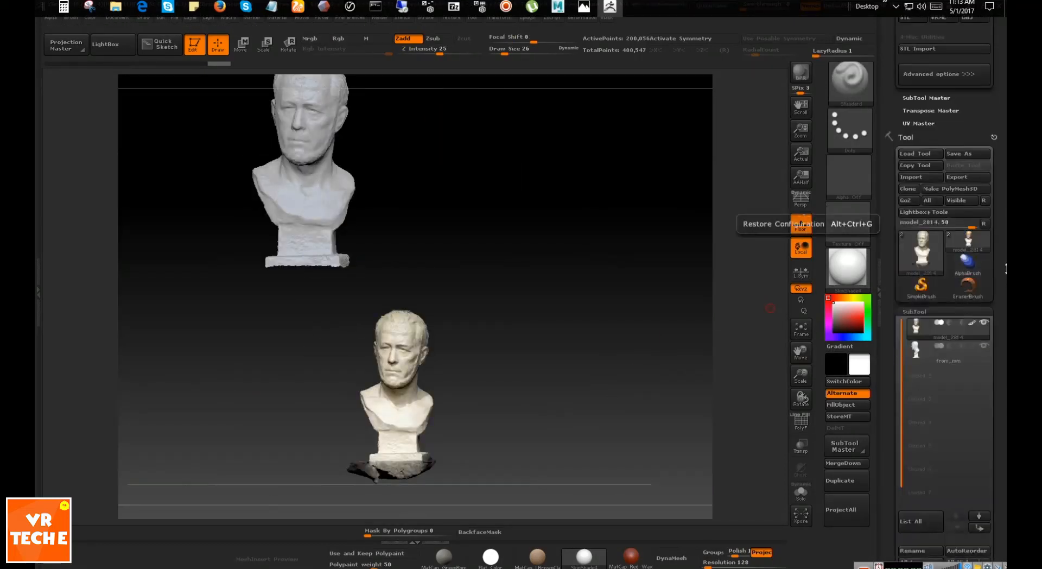
drag(1003, 334, 1004, 323)
drag(1005, 457, 1004, 375)
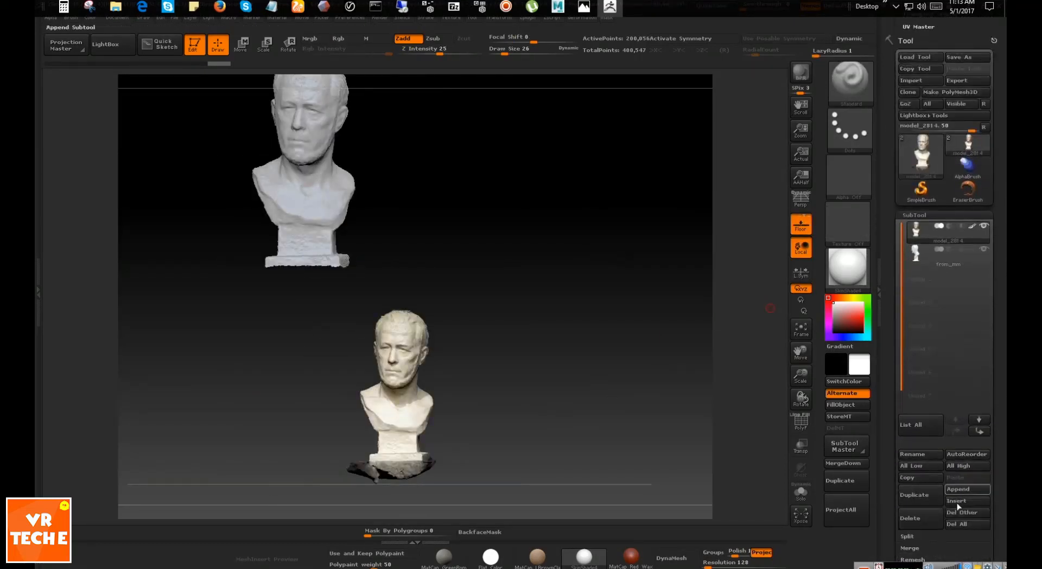
drag(1001, 206, 1001, 325)
Import from_mm through the SimpleBrush as a fresh tool and draw it on the cleared canvas in edit mode, facing front
click(932, 308)
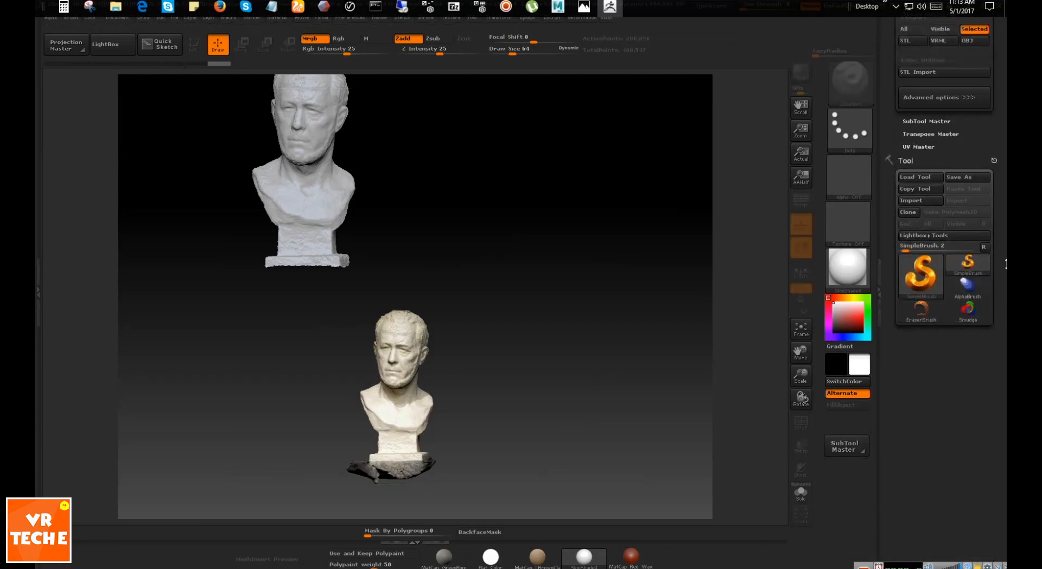
click(911, 200)
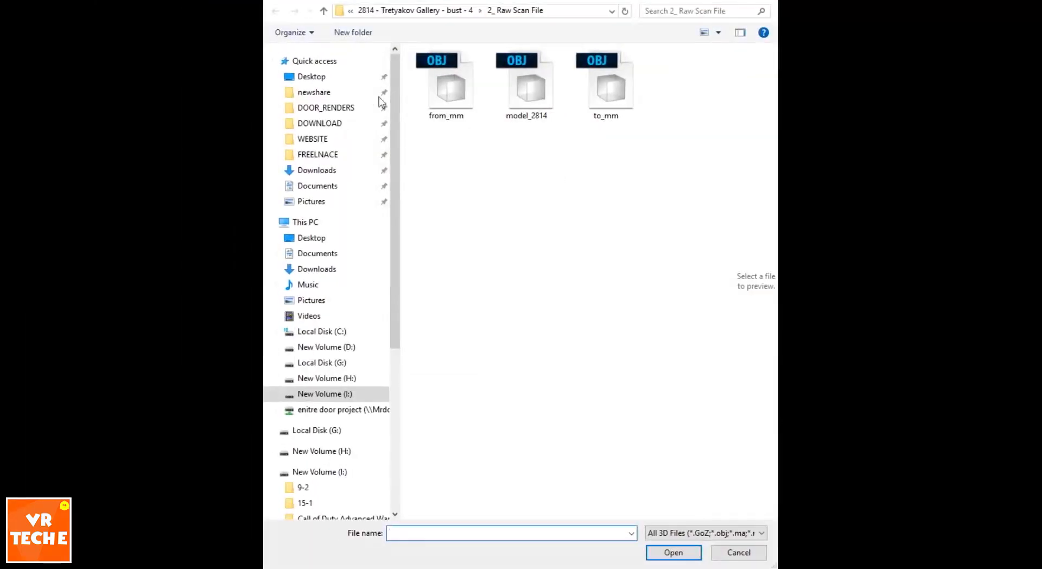
double_click(448, 99)
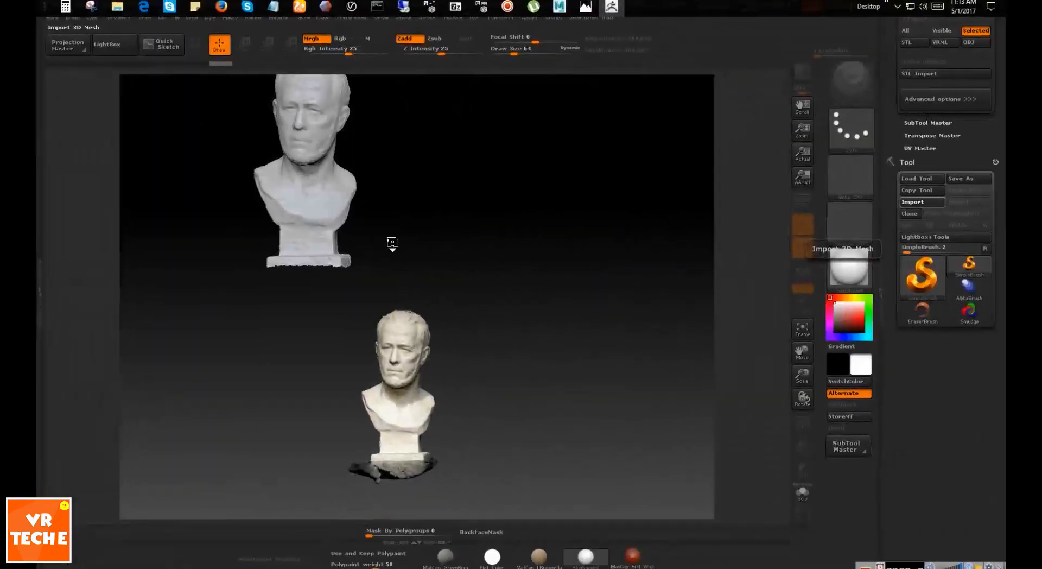
drag(407, 230, 407, 476)
key(ctrl+n)
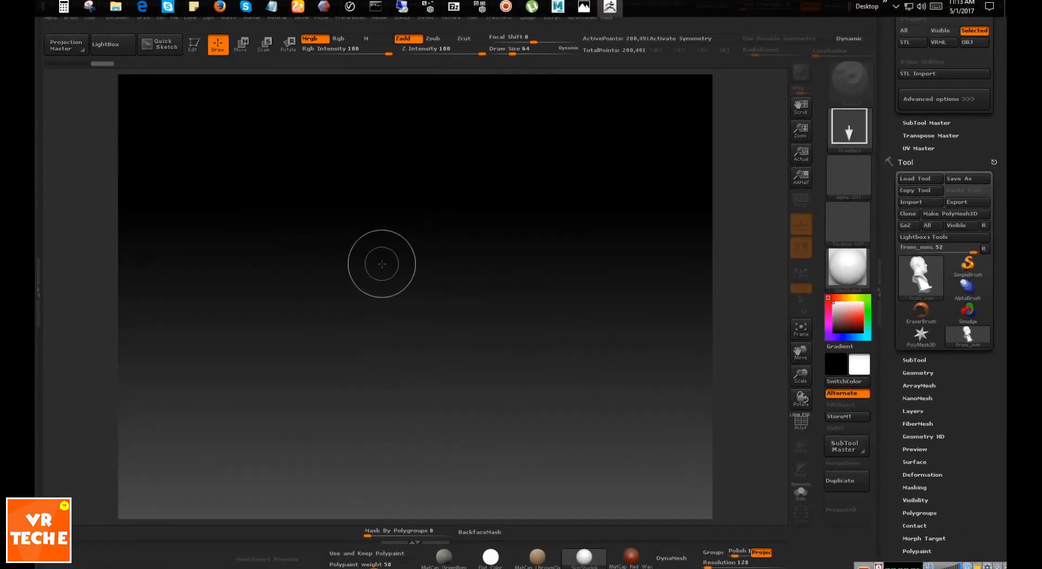
drag(378, 260, 372, 420)
key(t)
shift+drag(456, 315, 624, 335)
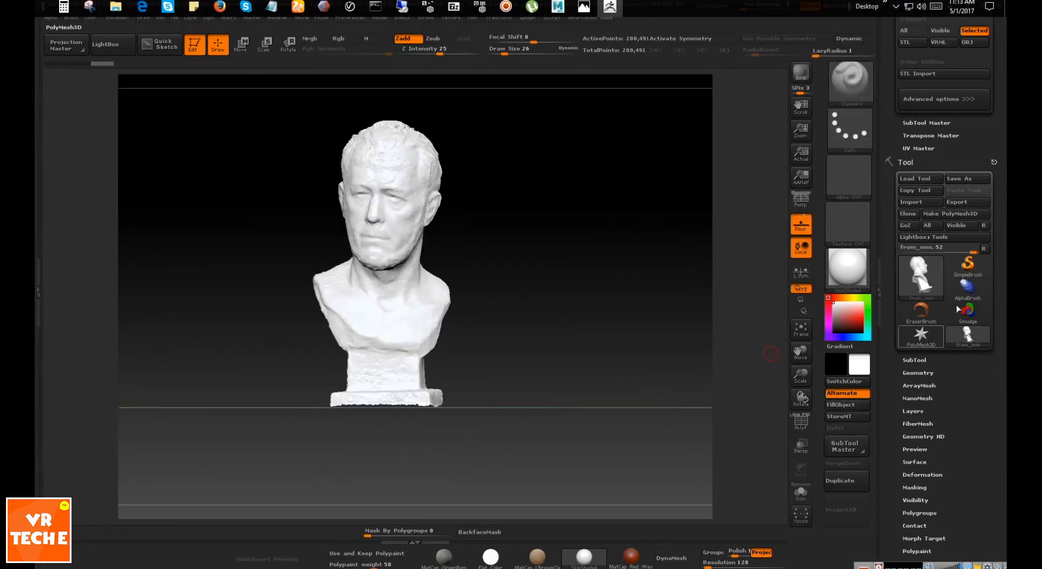
Import to_mm through the SimpleBrush as a separate tool and show it alone on the canvas in edit mode, facing front
click(968, 266)
click(930, 203)
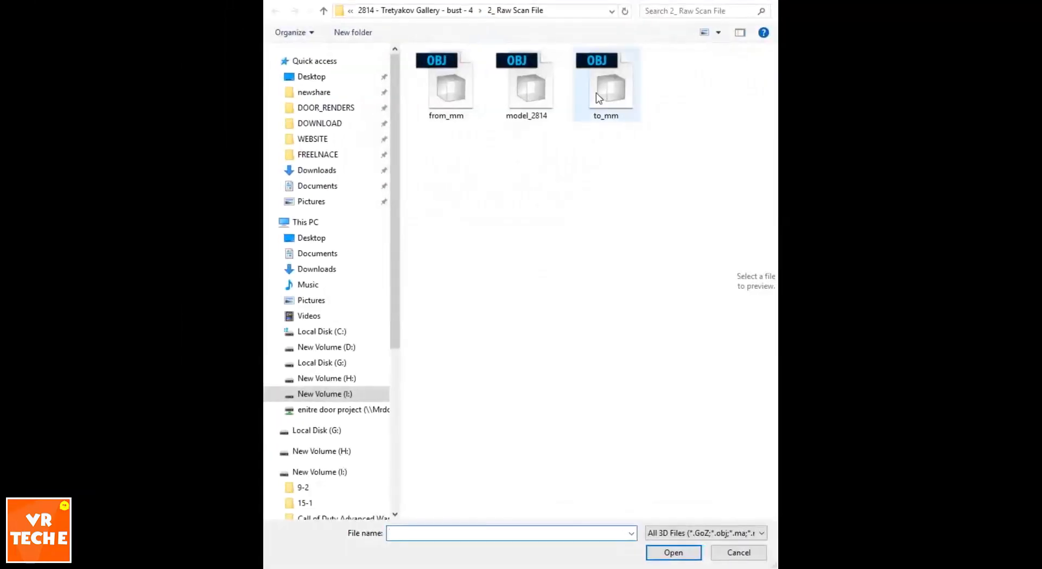
double_click(600, 98)
drag(457, 328, 468, 383)
key(t)
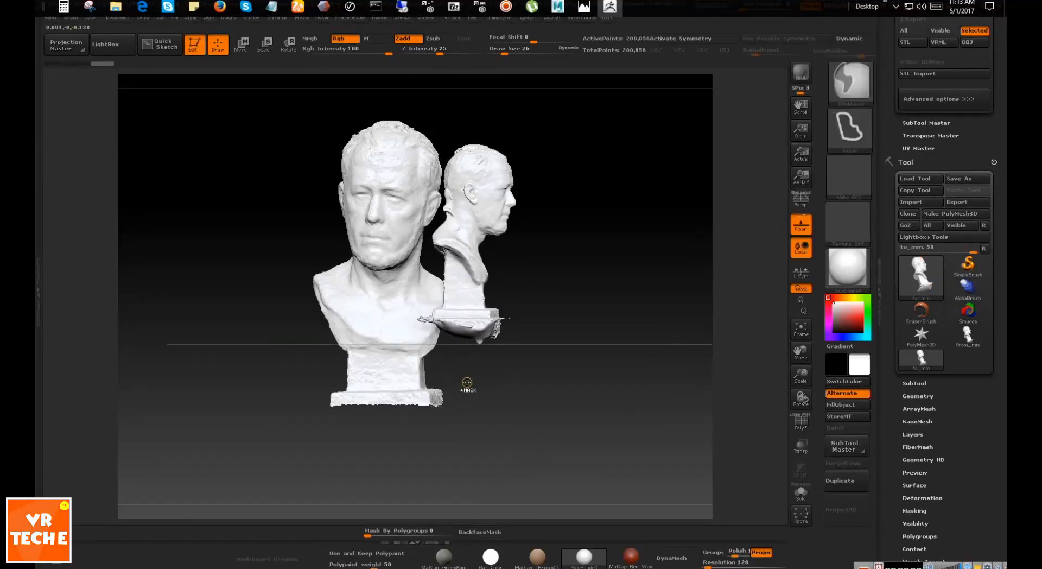
key(ctrl+n)
shift+drag(583, 293, 624, 348)
Append from_mm as a subtool of the to_mm bust and check how the two meshes overlap at the head
click(937, 382)
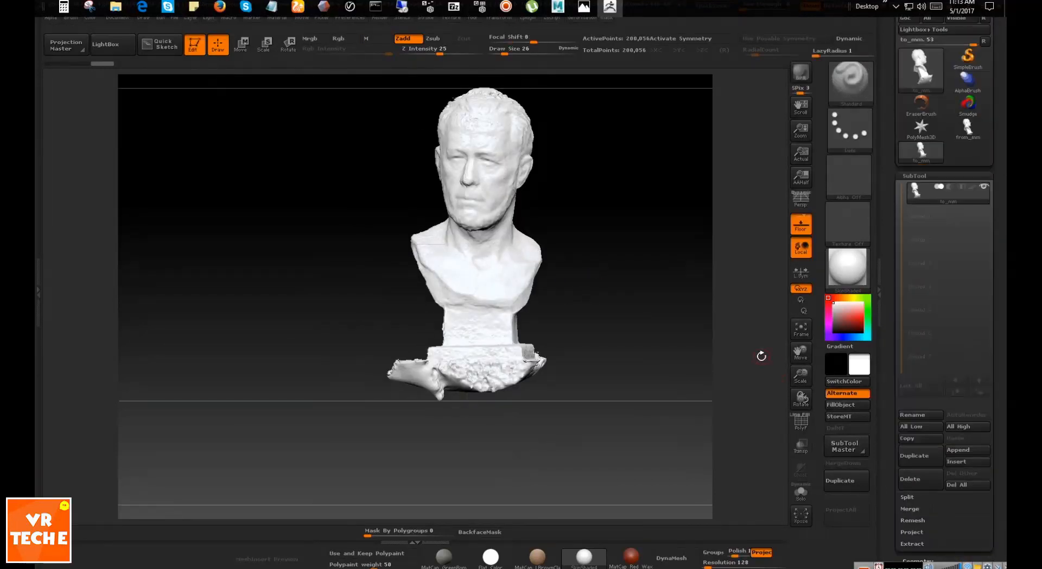
key(f)
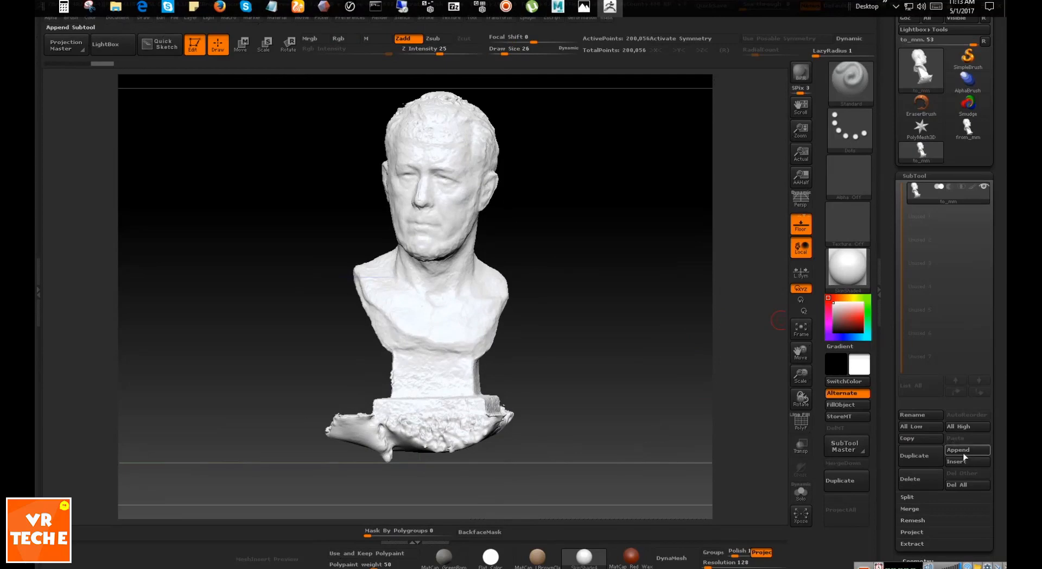
click(961, 450)
click(693, 352)
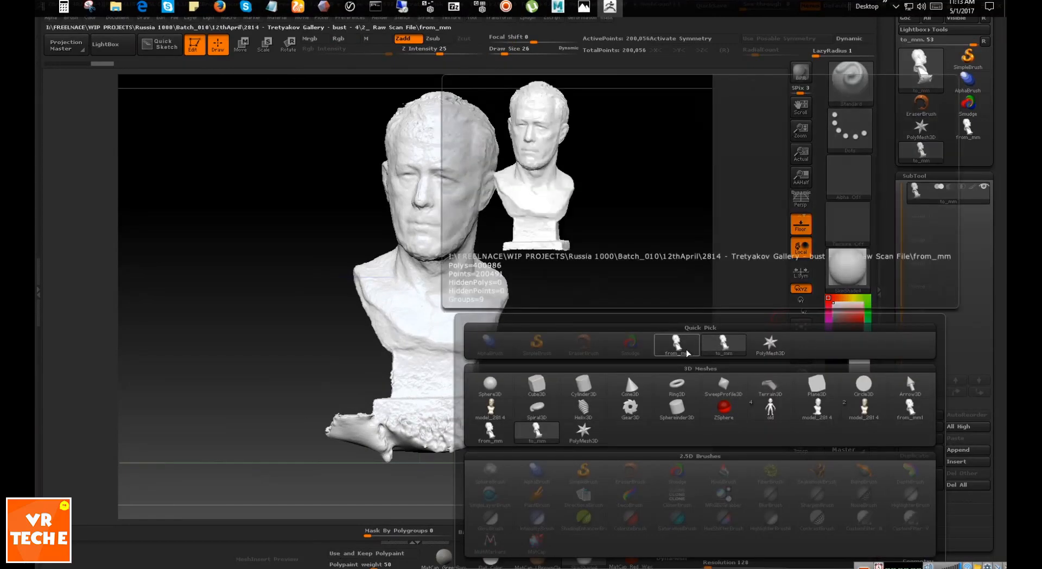
mouse_move(584, 277)
mouse_down()
mouse_move(667, 261)
mouse_move(623, 334)
mouse_move(684, 292)
mouse_up()
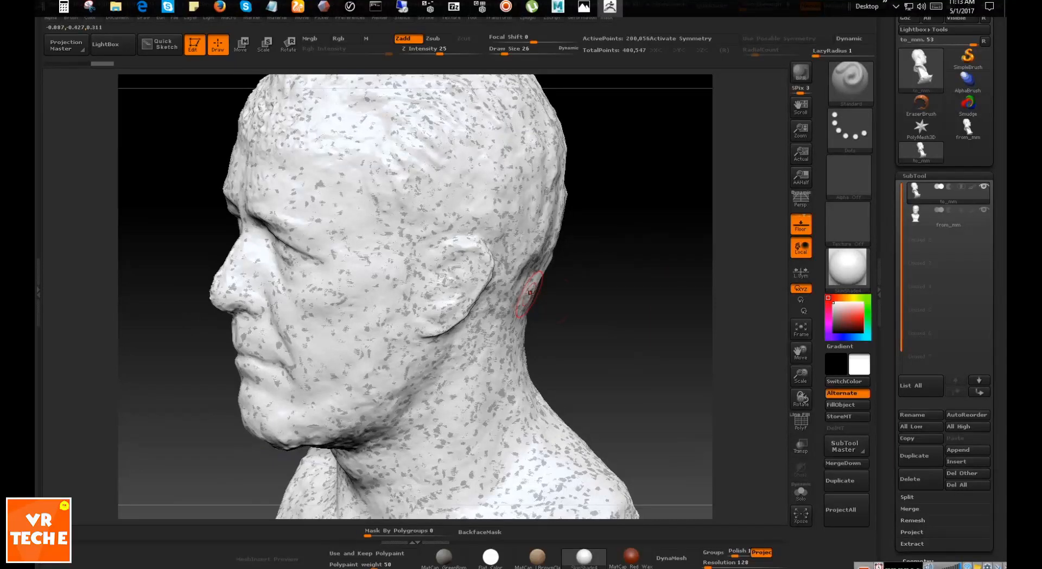
Compare the overlapping to_mm and from_mm meshes around the head and isolate the from_mm subtool in Solo mode
drag(530, 292, 689, 315)
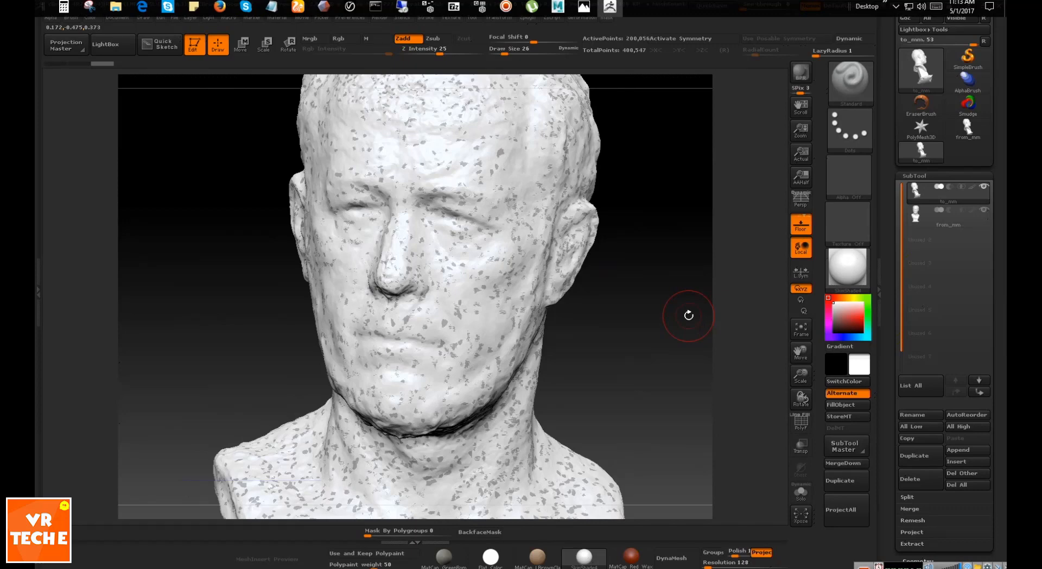
drag(676, 366, 653, 366)
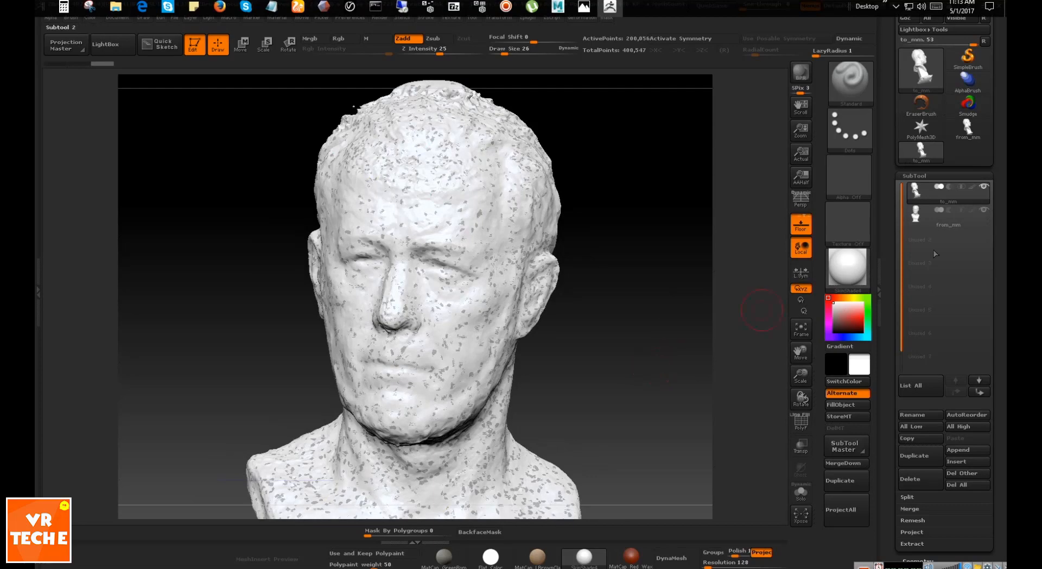
click(947, 229)
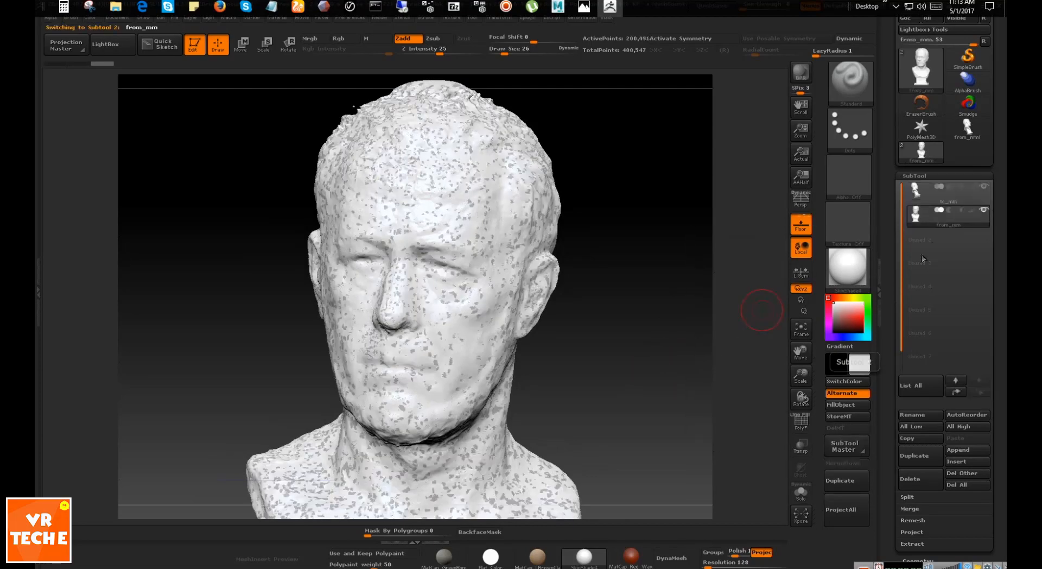
click(955, 202)
click(945, 224)
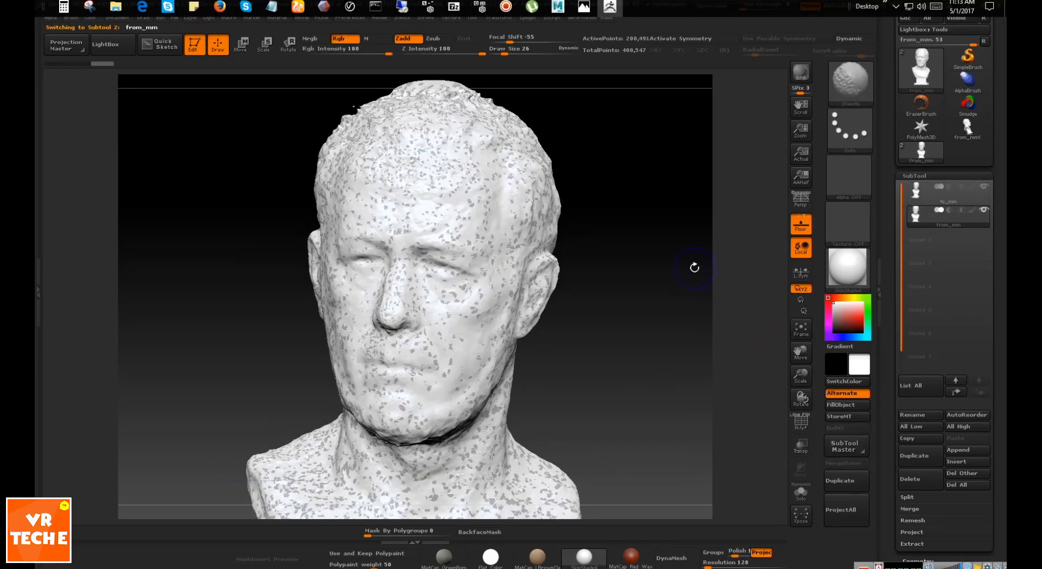
alt+drag(694, 380, 673, 271)
Try to fill the to_mm subtool with the already loaded model_2814 texture
click(958, 200)
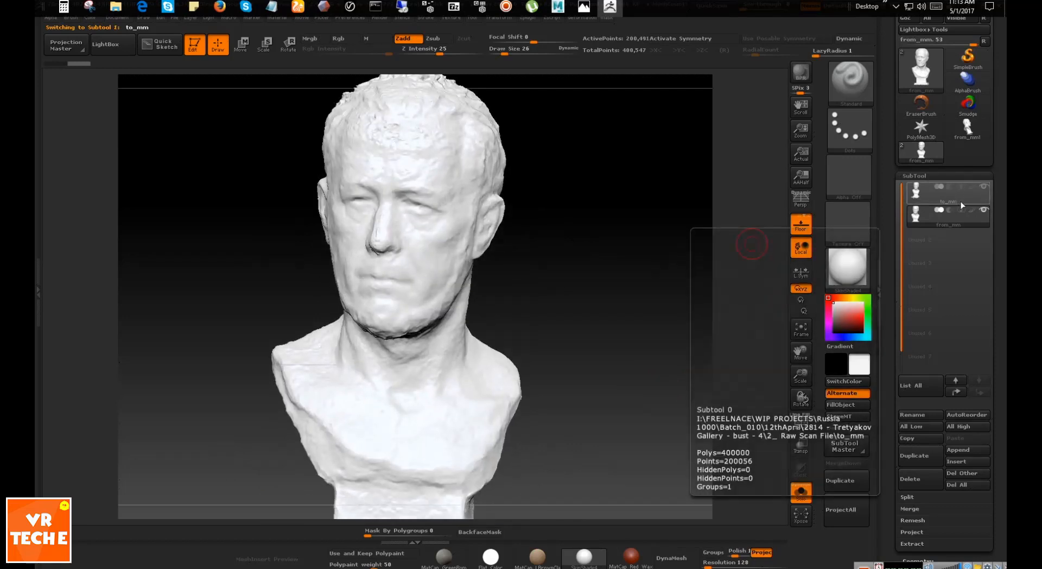
drag(946, 155, 947, 251)
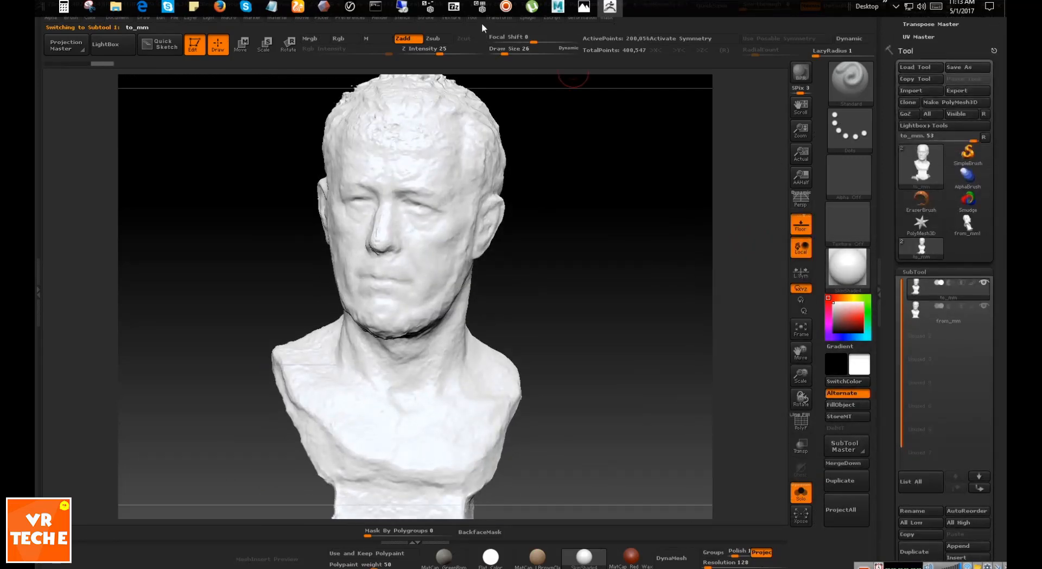
click(451, 18)
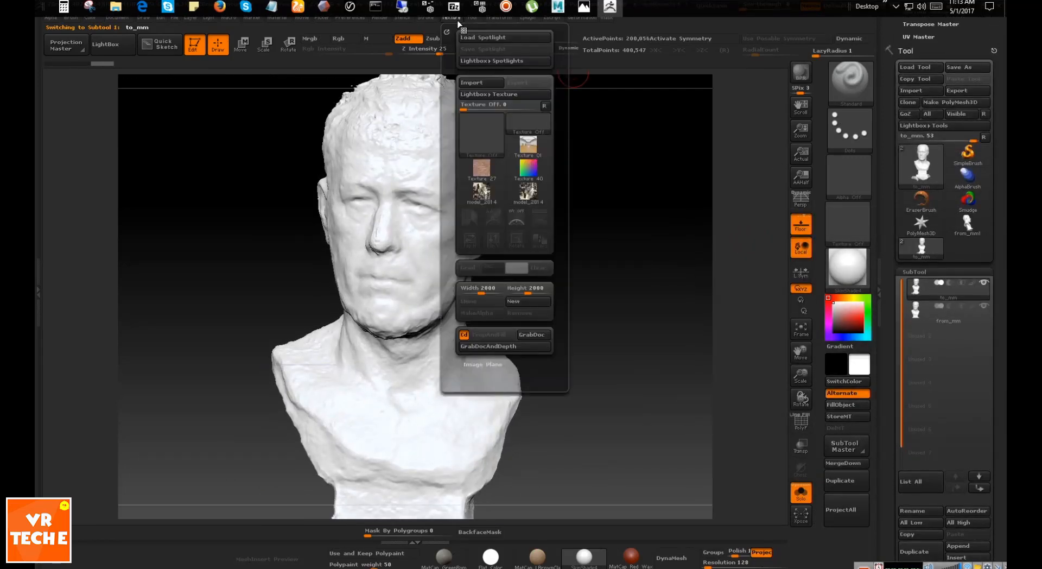
click(531, 201)
click(839, 406)
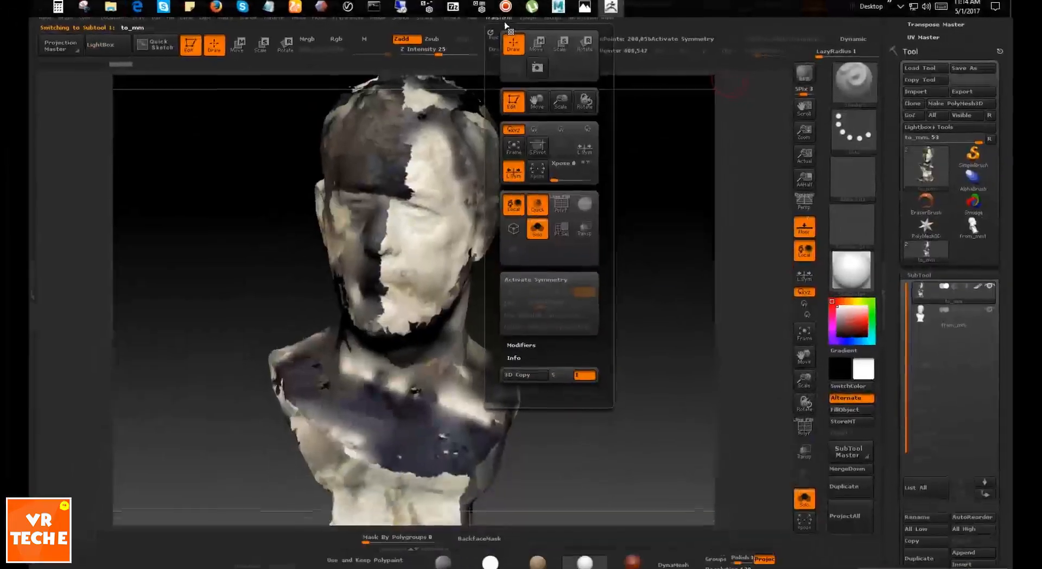
Try flipping the loaded model_2814 texture vertically and filling the to_mm bust with it again
click(471, 17)
click(451, 17)
click(481, 191)
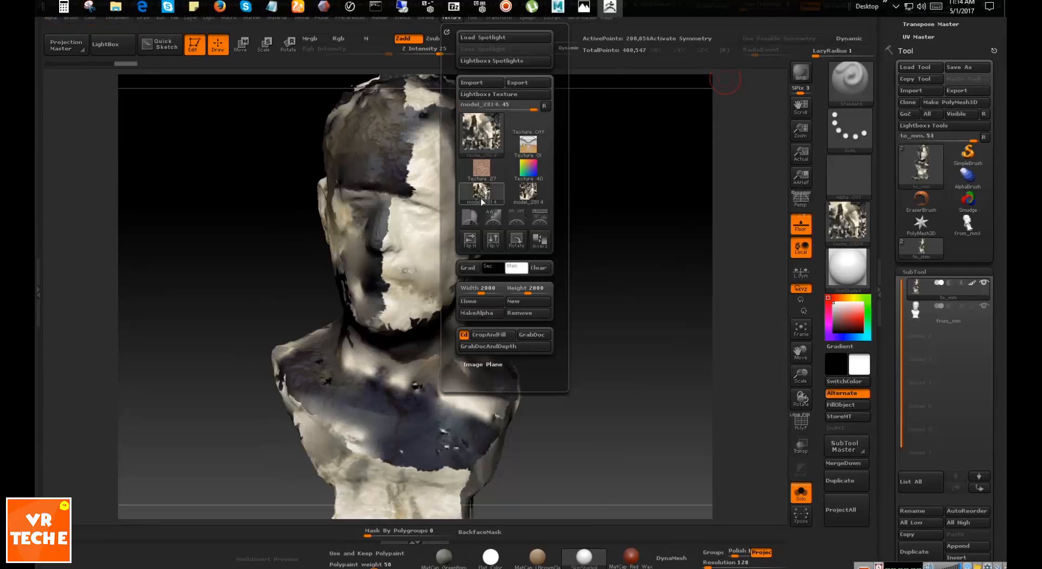
click(493, 239)
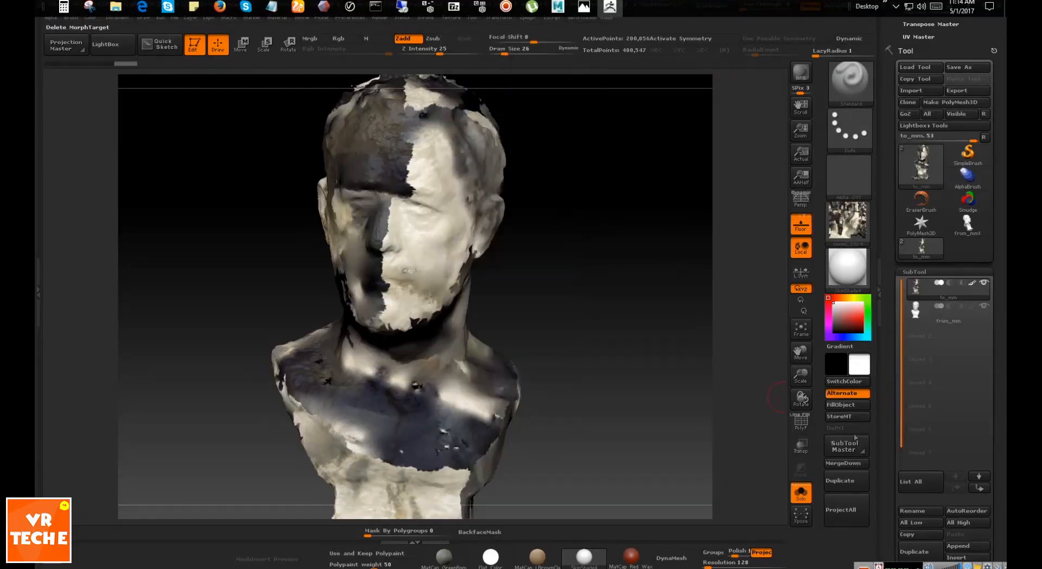
click(846, 405)
Import the model_2814 image from the 2_ Raw Scan File folder as a texture and color the to_mm bust with it
click(426, 17)
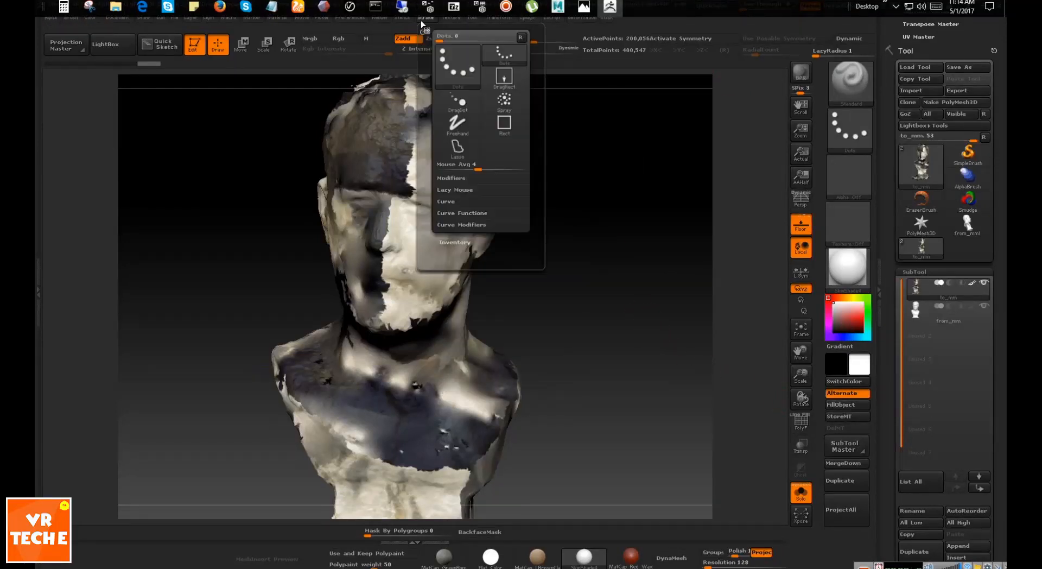
click(452, 18)
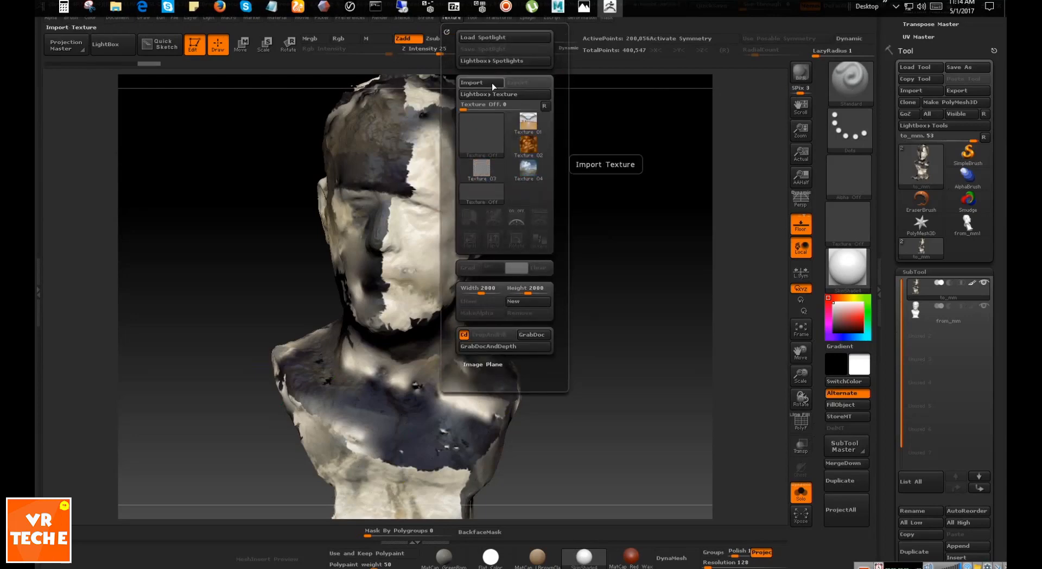
click(479, 83)
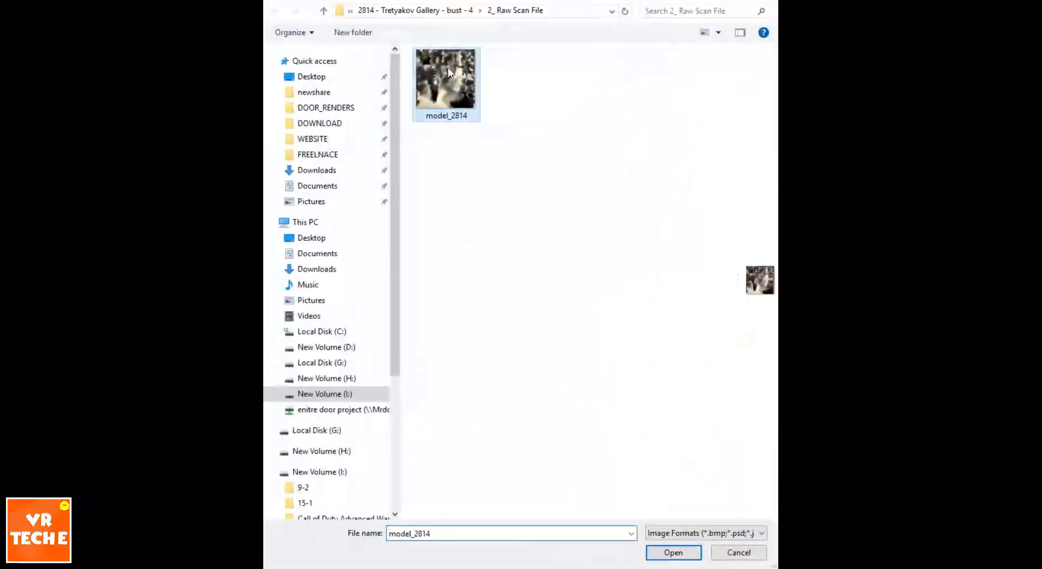
double_click(448, 72)
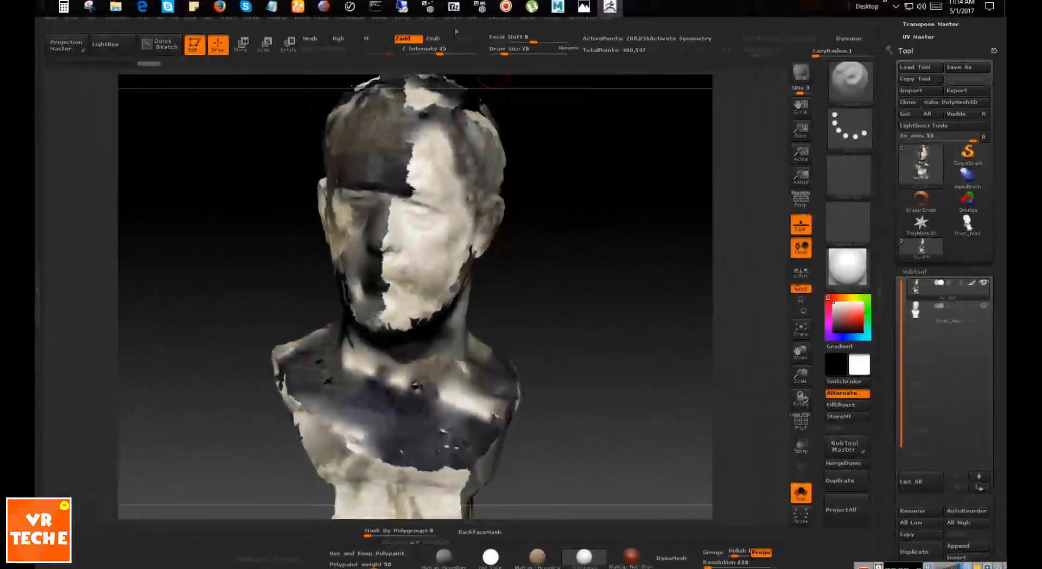
click(451, 17)
click(521, 195)
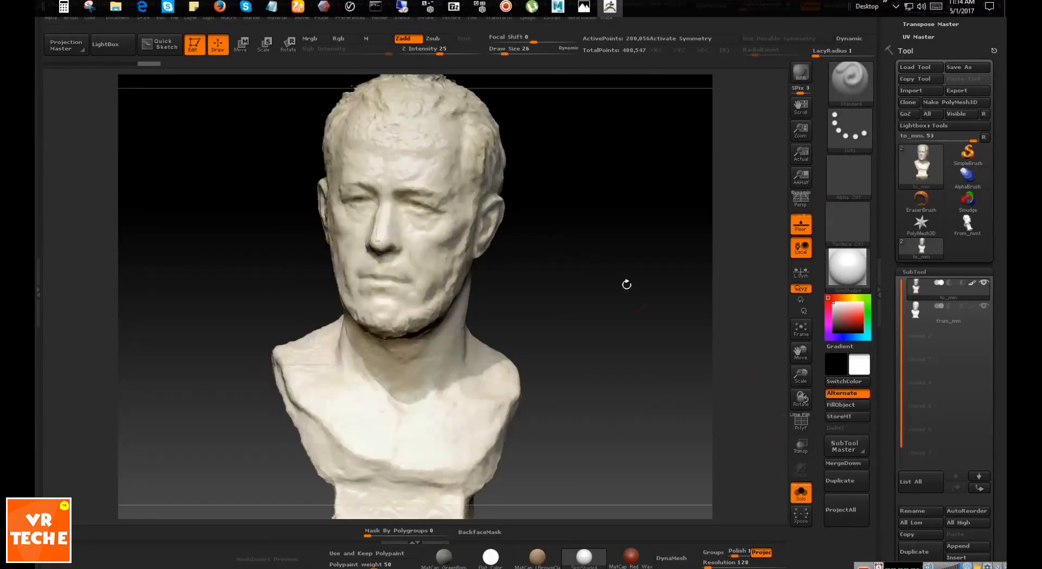
mouse_move(626, 284)
mouse_down()
mouse_move(611, 265)
mouse_move(828, 352)
mouse_up()
Select the from_mm subtool and examine its polygon wireframe from the front
click(917, 318)
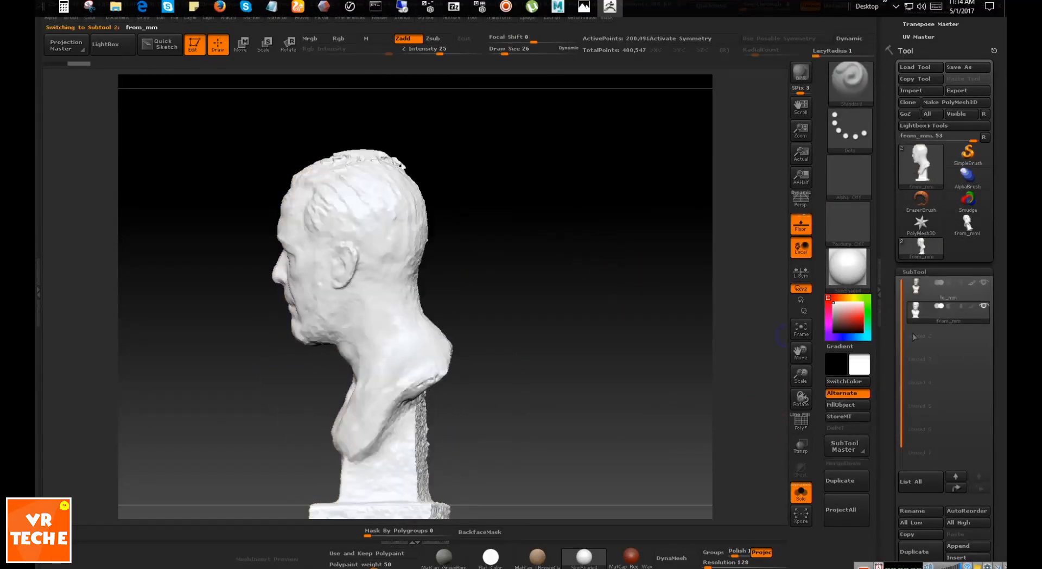
mouse_move(533, 264)
mouse_down()
mouse_move(604, 277)
mouse_move(667, 269)
mouse_up()
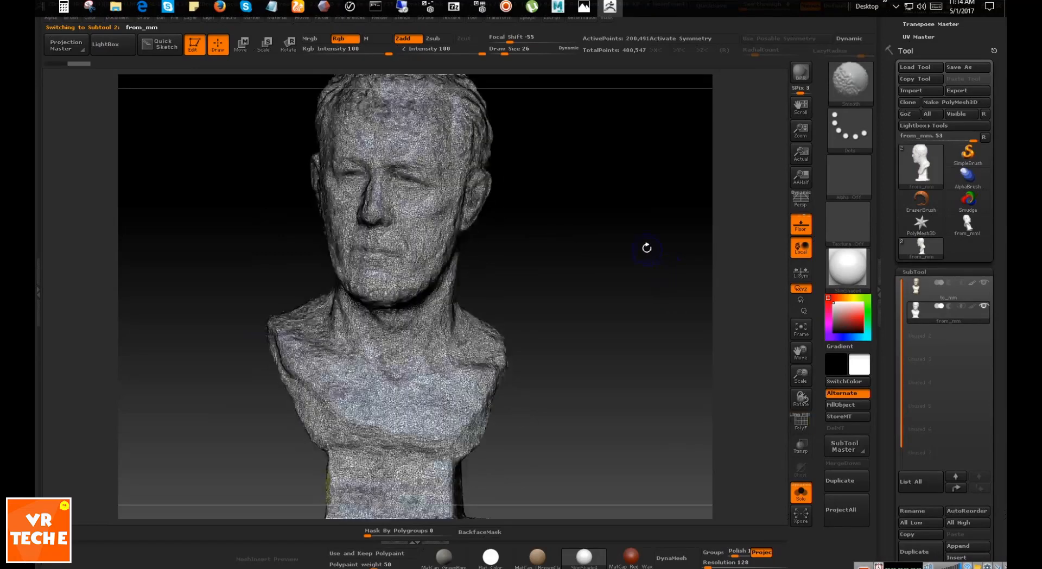
key(shift+f)
key(shift+f)
key(shift+f)
key(shift+f)
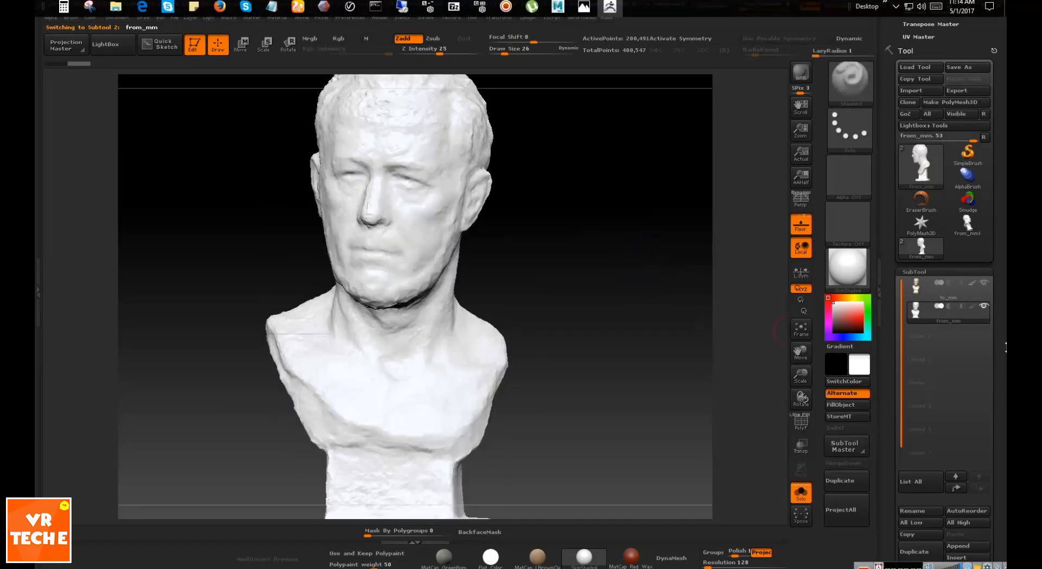
drag(1005, 517, 1006, 353)
scroll(915, 413, down, 2)
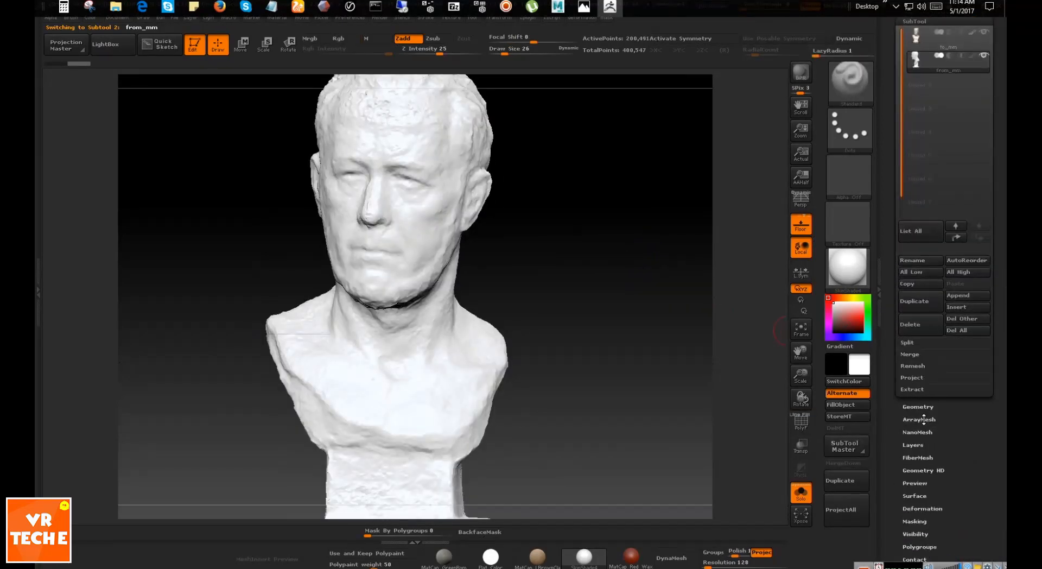
click(918, 406)
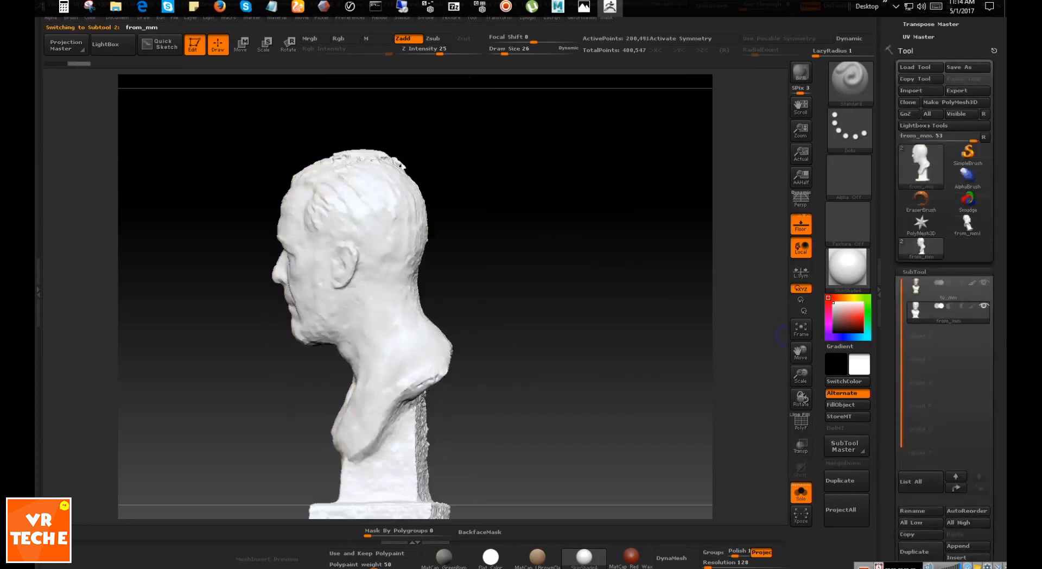
drag(533, 264, 667, 270)
key(shift+f)
key(shift+f)
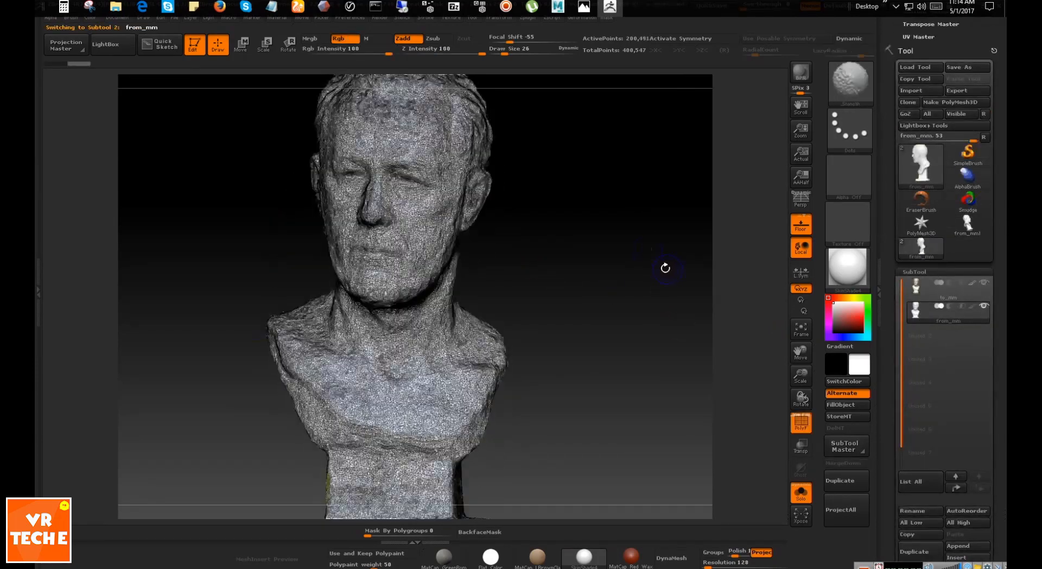
key(shift+f)
key(shift+f)
key(shift+f)
key(shift+f)
Try DynaMesh on the from_mm subtool at resolution 128, check the facial detail, and undo the remesh
scroll(930, 404, down, 5)
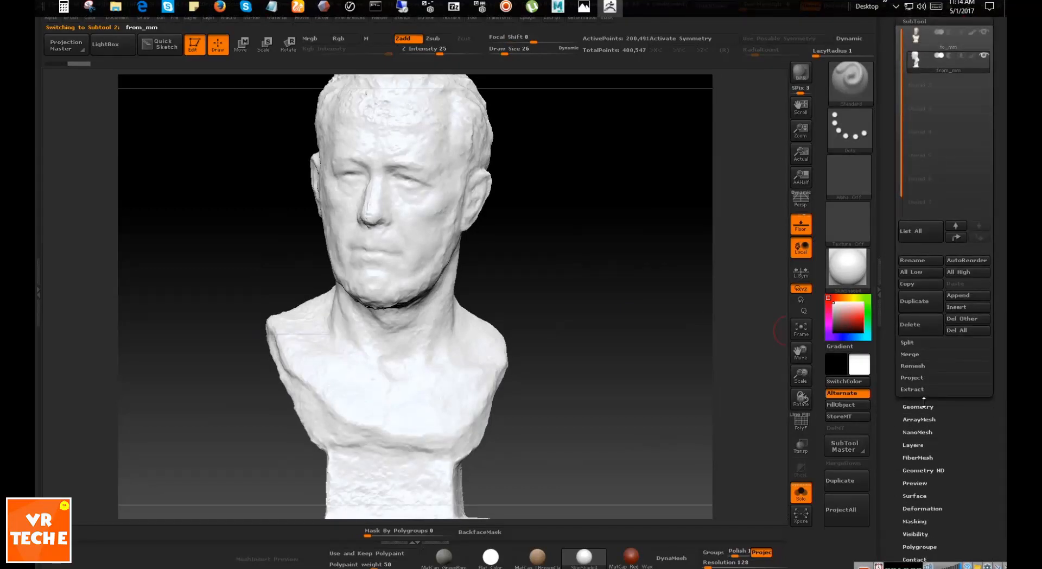
click(923, 404)
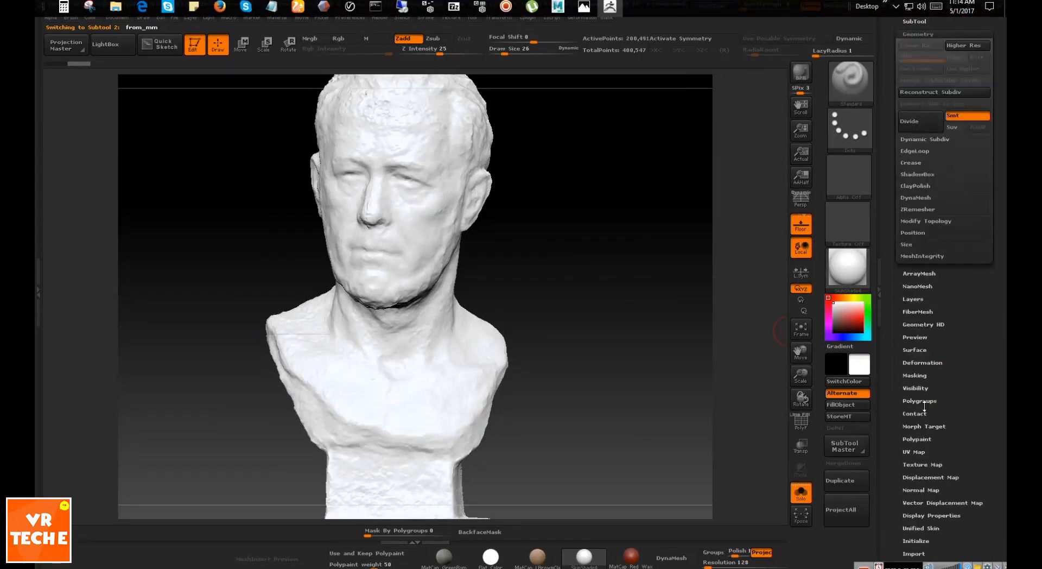
click(918, 198)
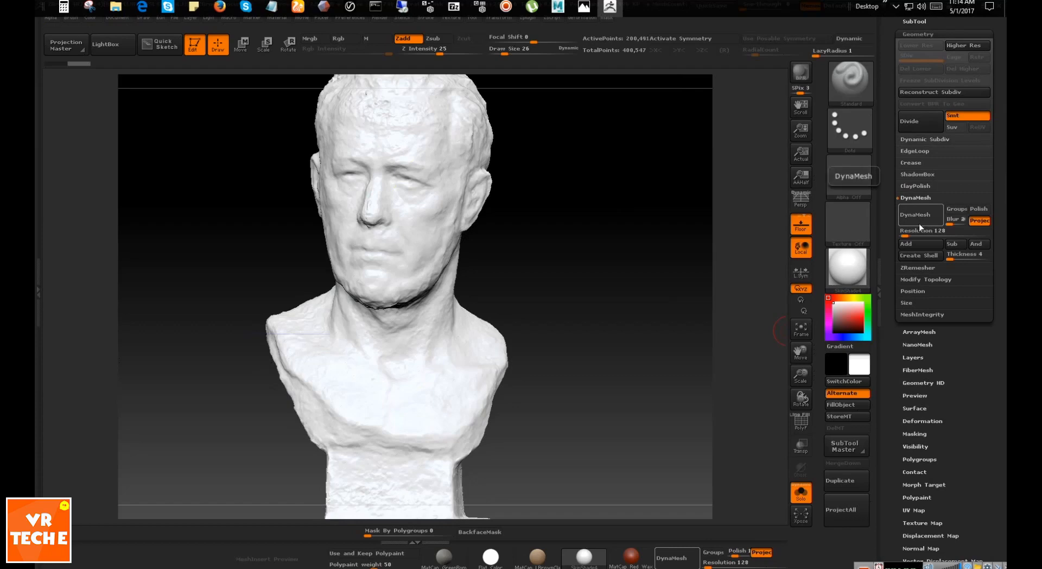
click(920, 217)
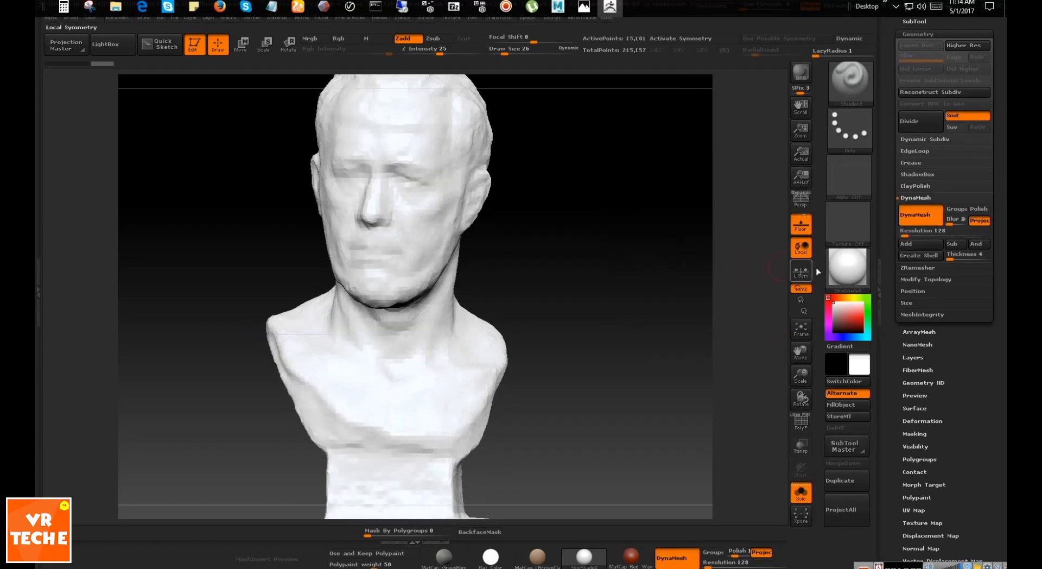
alt+drag(665, 231, 949, 244)
alt+drag(651, 177, 672, 298)
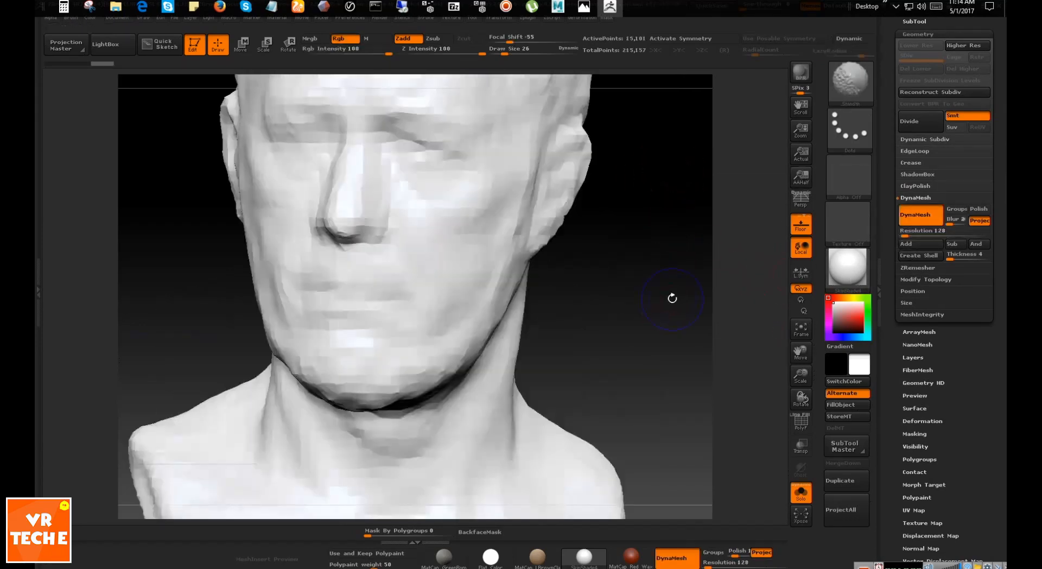
key(ctrl+z)
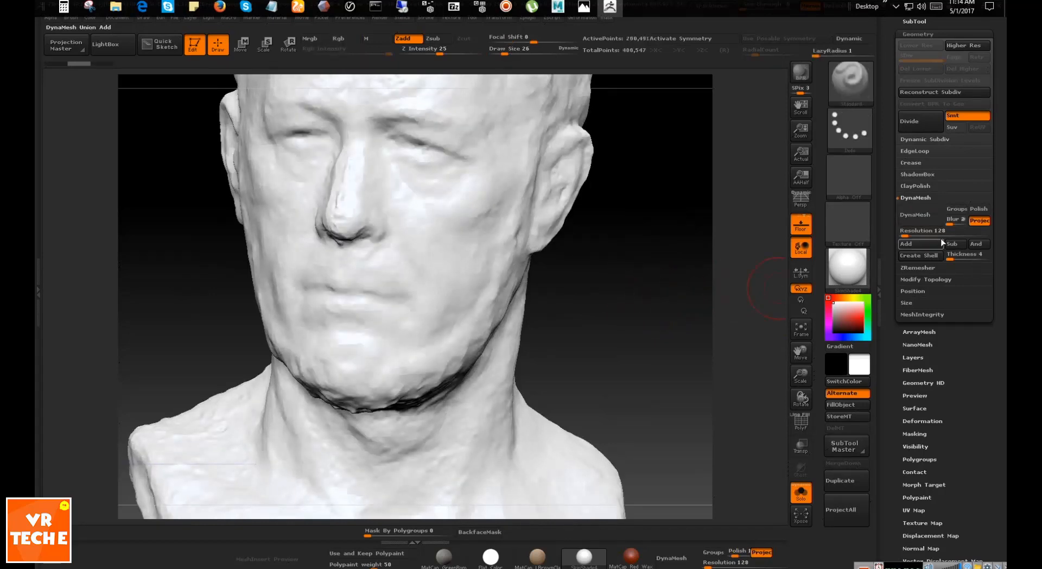
Remesh the from_mm subtool with DynaMesh at resolution 256 and check the new wireframe on the face
click(937, 233)
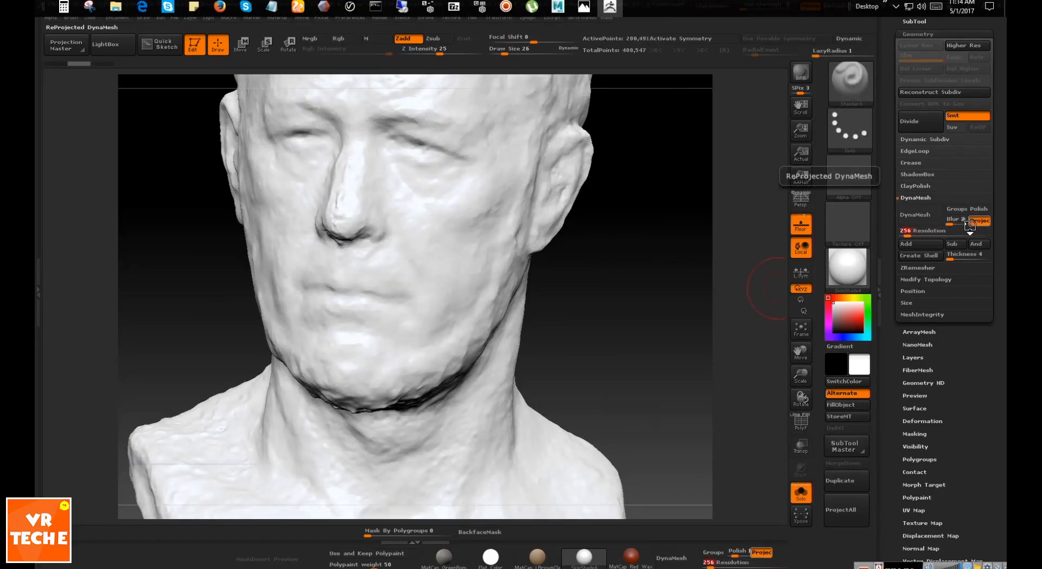
click(921, 214)
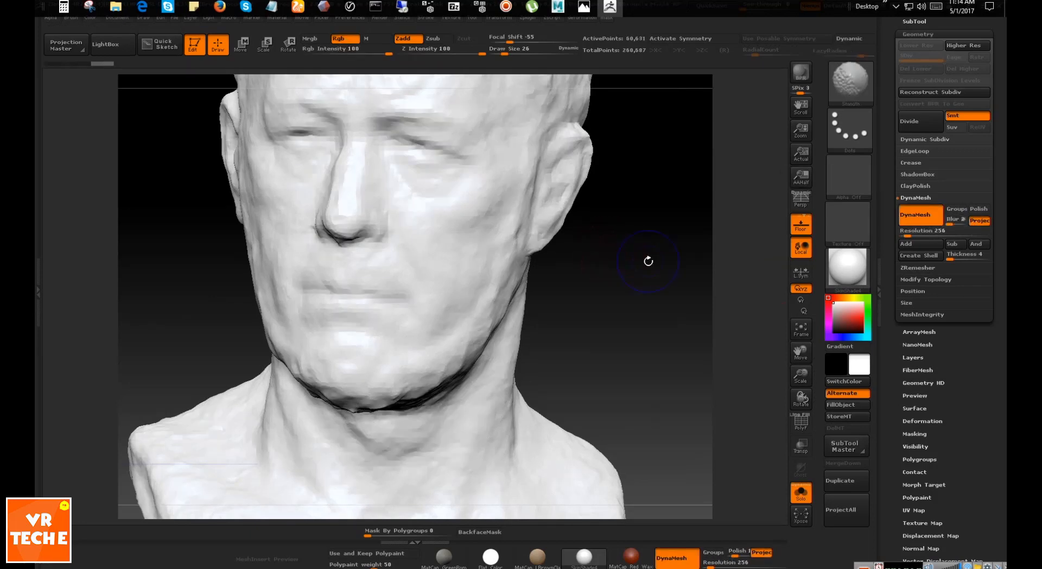
key(shift+f)
key(shift+f)
key(shift+f)
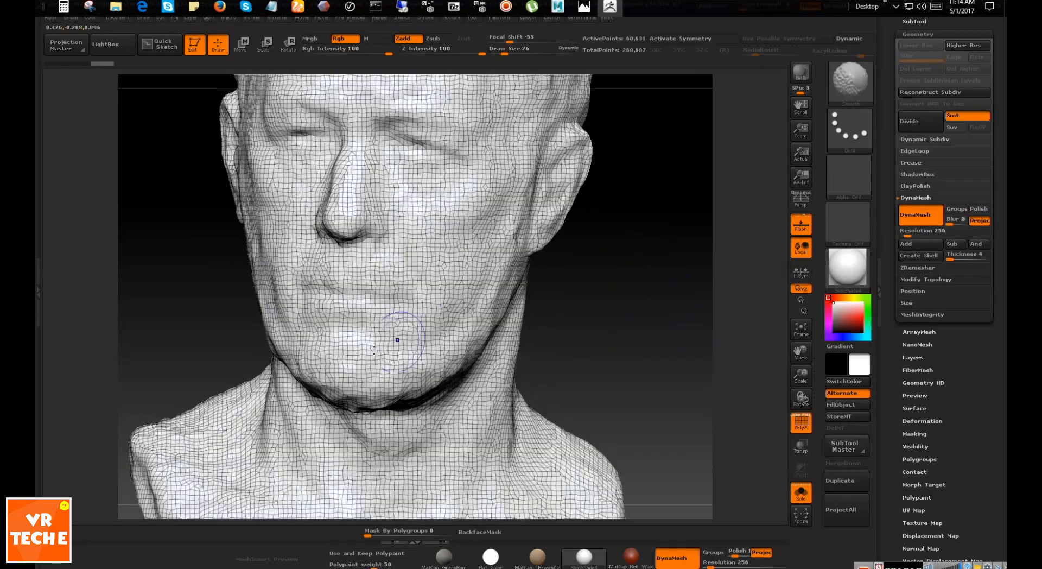
key(shift+f)
key(shift+f)
key(shift+f)
Divide the from_mm mesh twice up to subdivision level 3 and return it to level 1
drag(928, 25, 929, 157)
click(928, 153)
drag(1005, 426, 1002, 364)
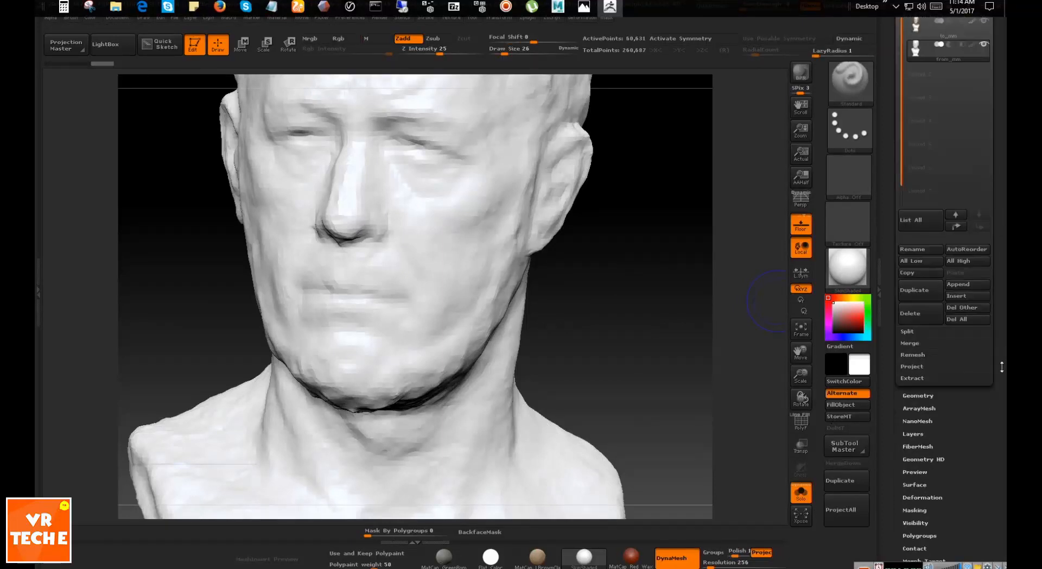
click(921, 395)
scroll(945, 229, up, 3)
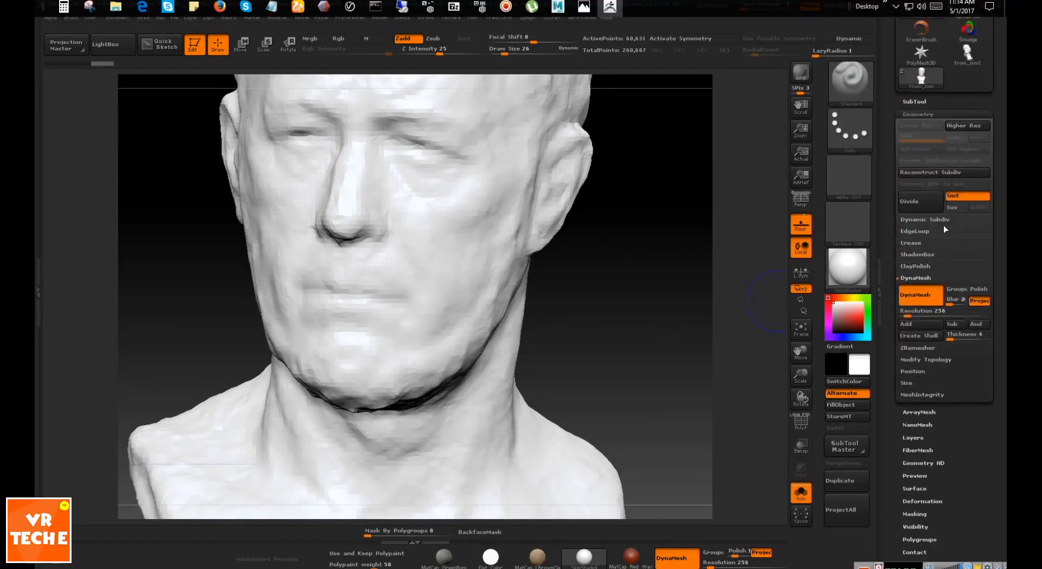
click(920, 201)
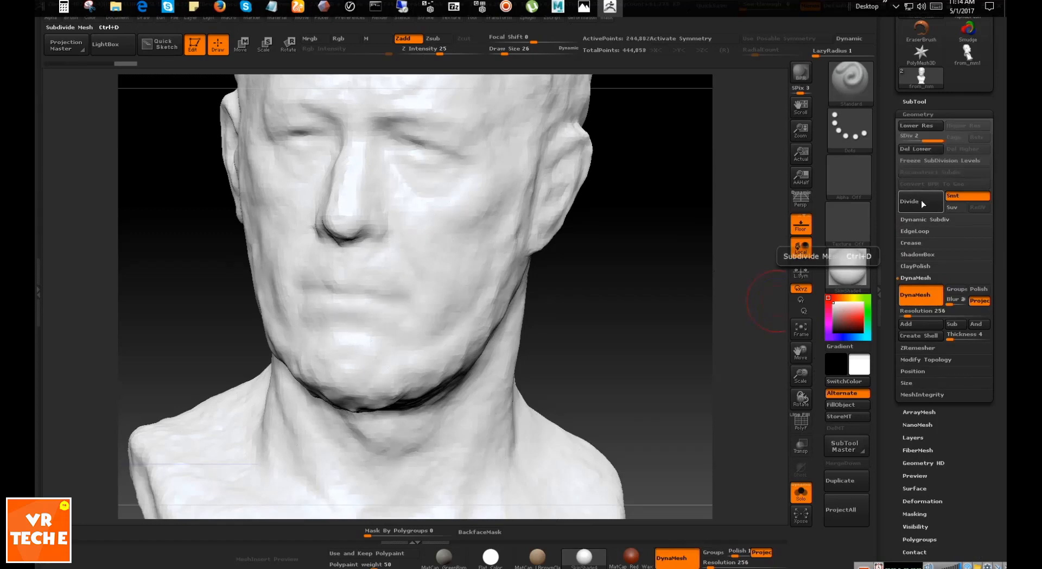
click(920, 201)
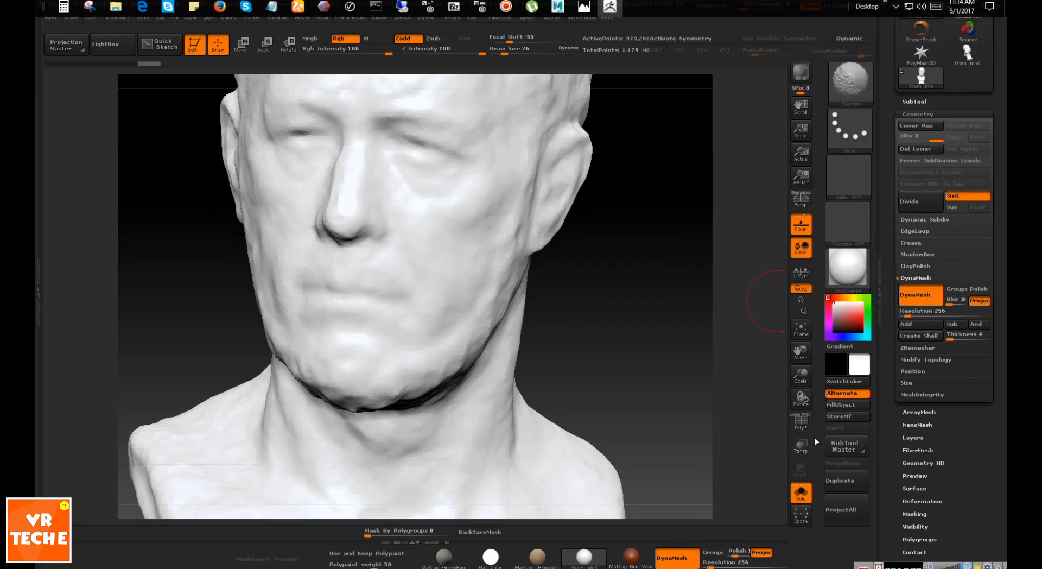
click(920, 125)
click(921, 126)
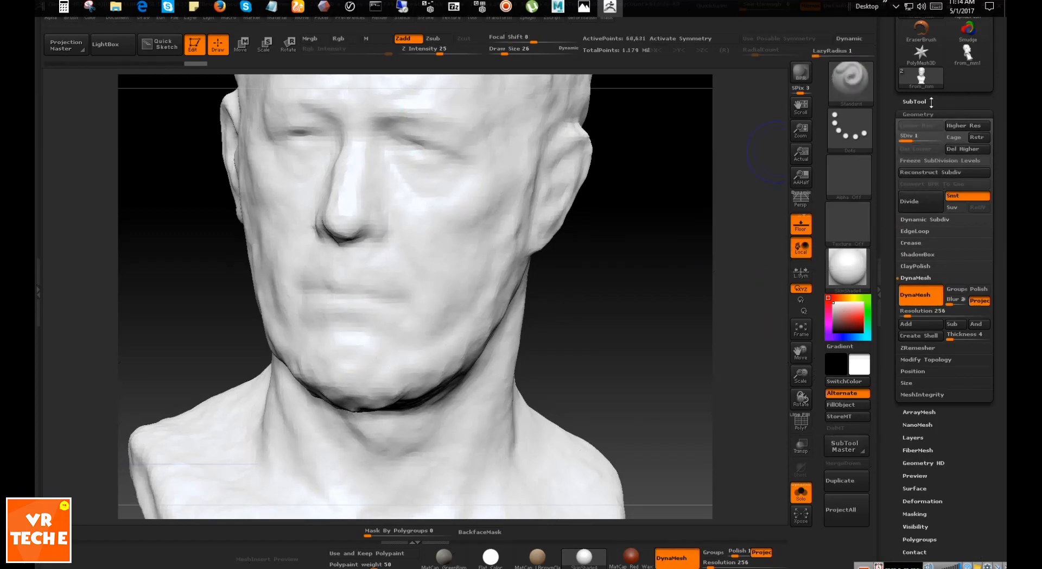
Show the to_mm scan alongside the bust, keep from_mm as the active subtool, and check that it is at subdivision level 1
click(931, 102)
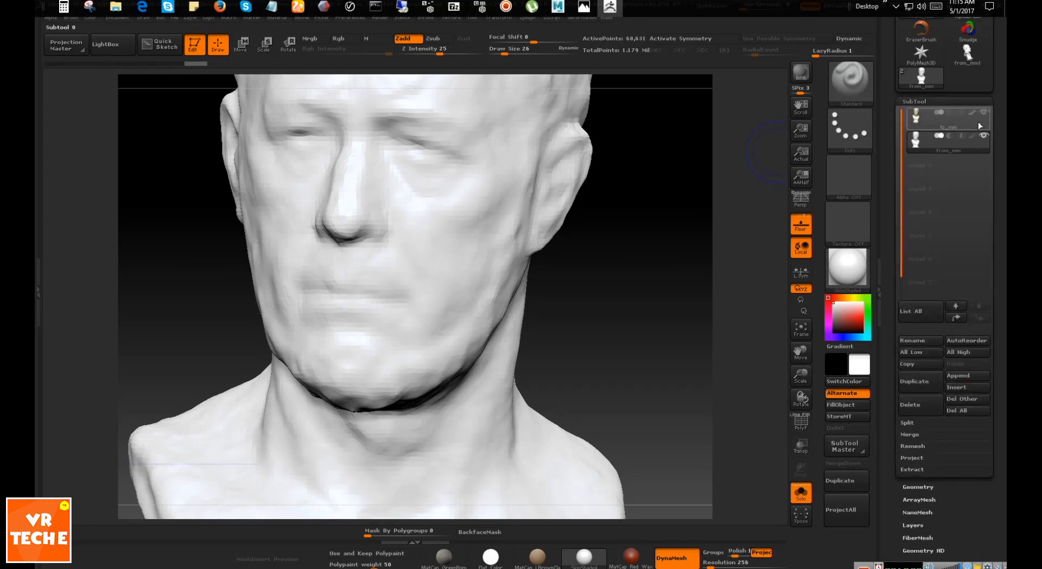
mouse_move(973, 115)
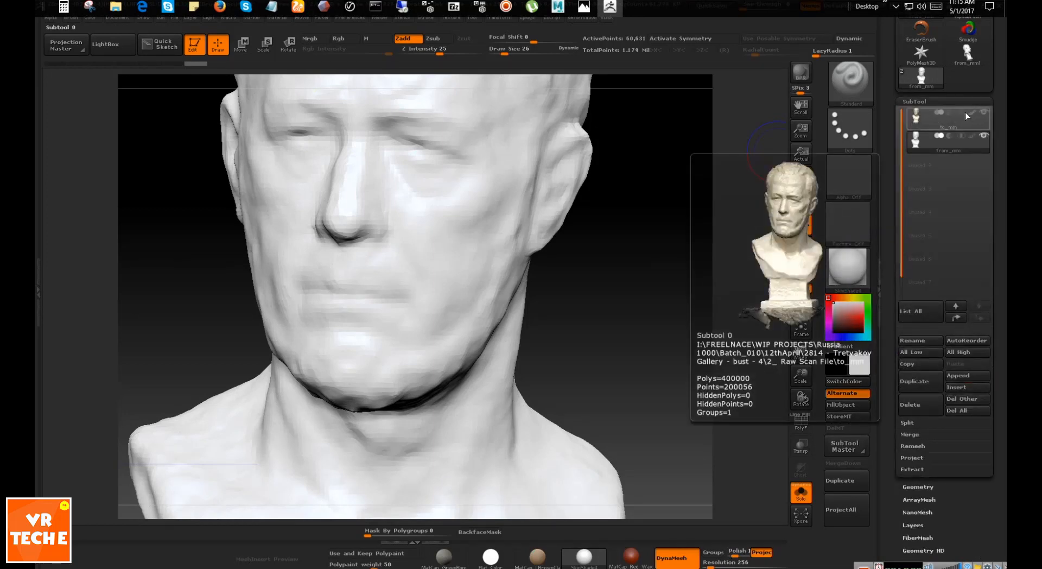
click(960, 145)
scroll(910, 412, down, 2)
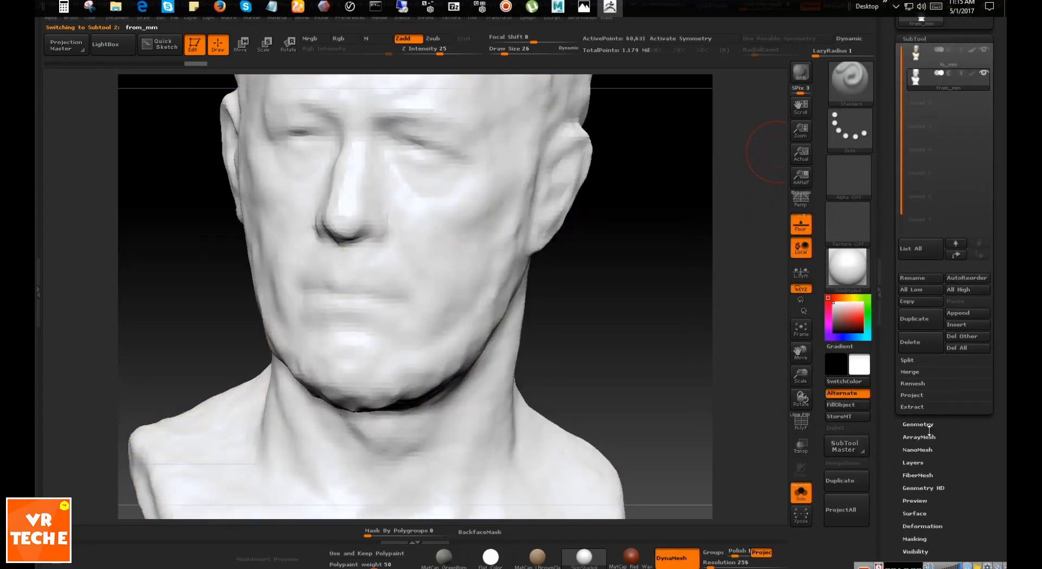
click(924, 422)
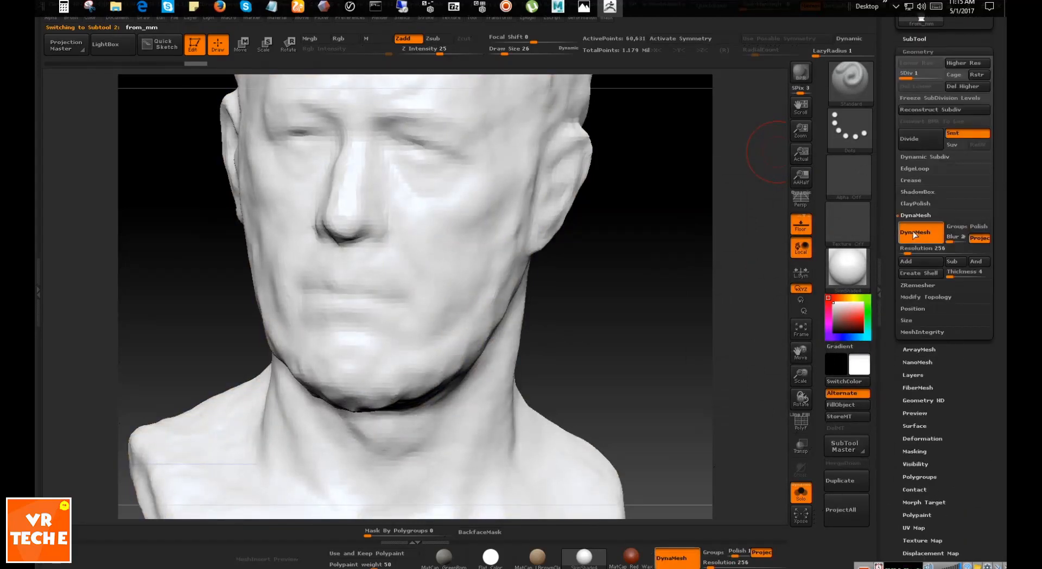
scroll(983, 203, up, 3)
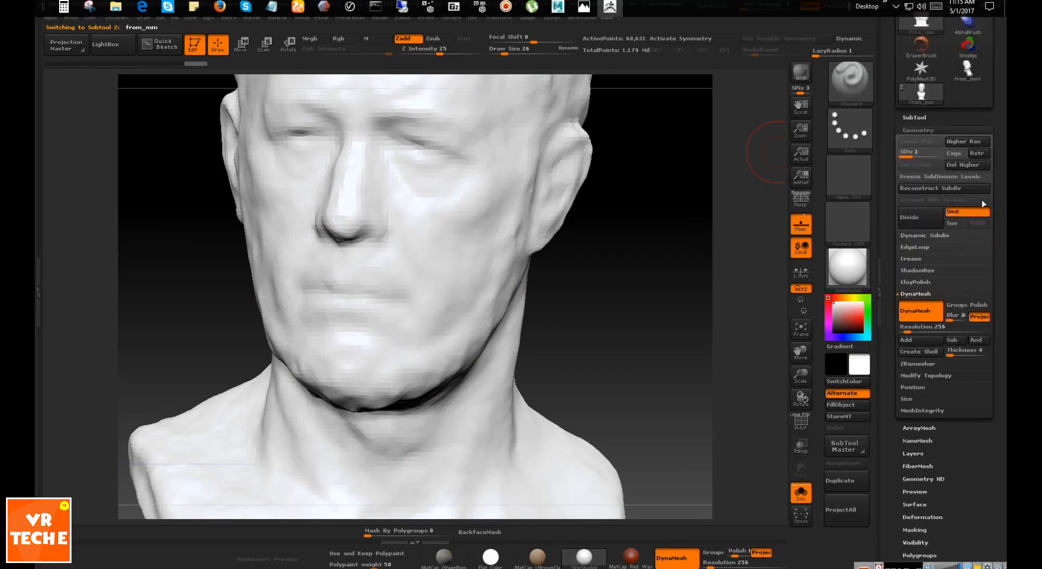
Project the to_mm scan onto from_mm at subdivision level 1, always allowing PolyPaint projection until the next restart
click(920, 112)
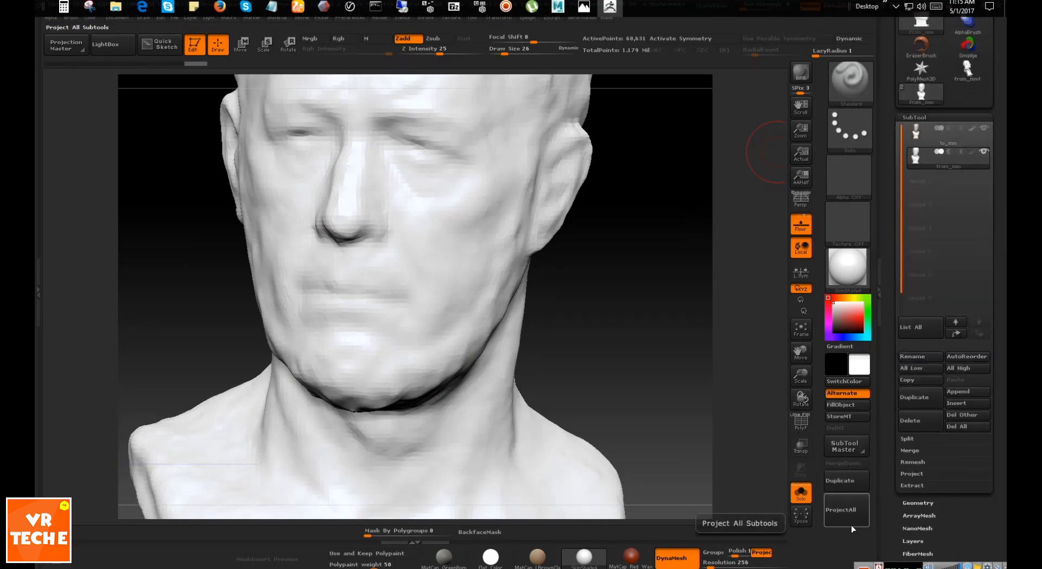
click(913, 473)
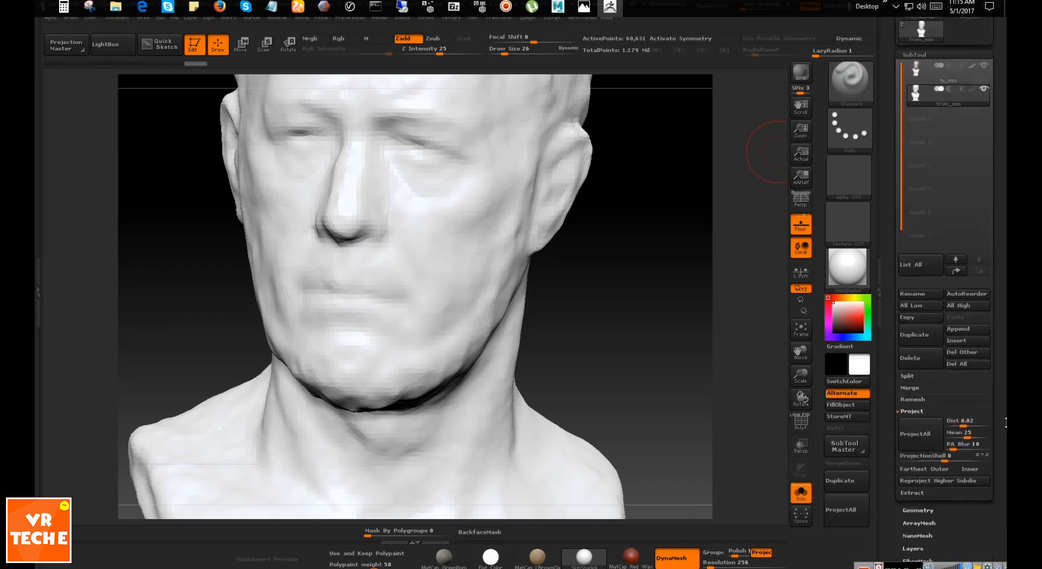
click(934, 437)
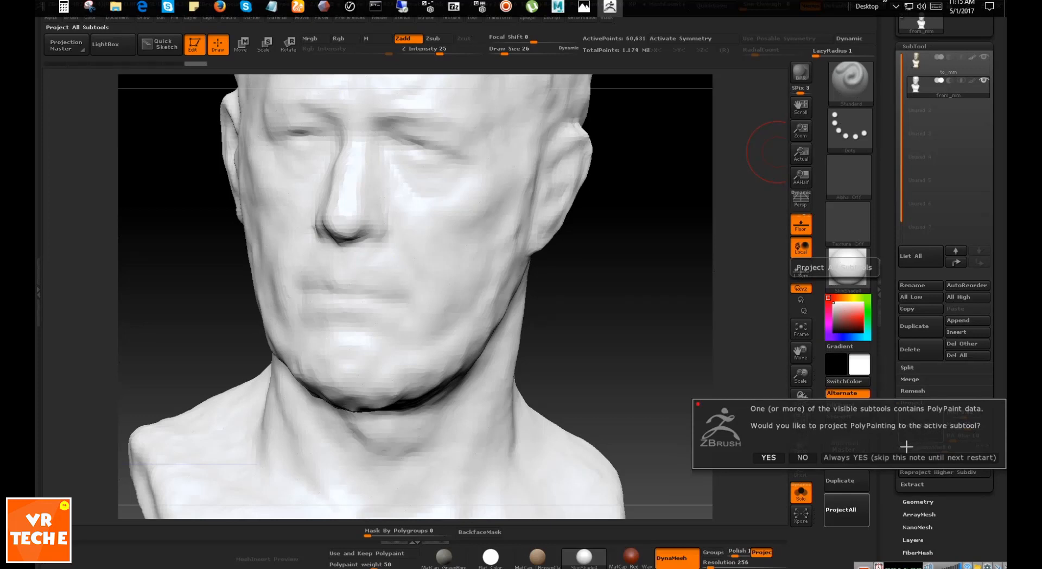
click(849, 458)
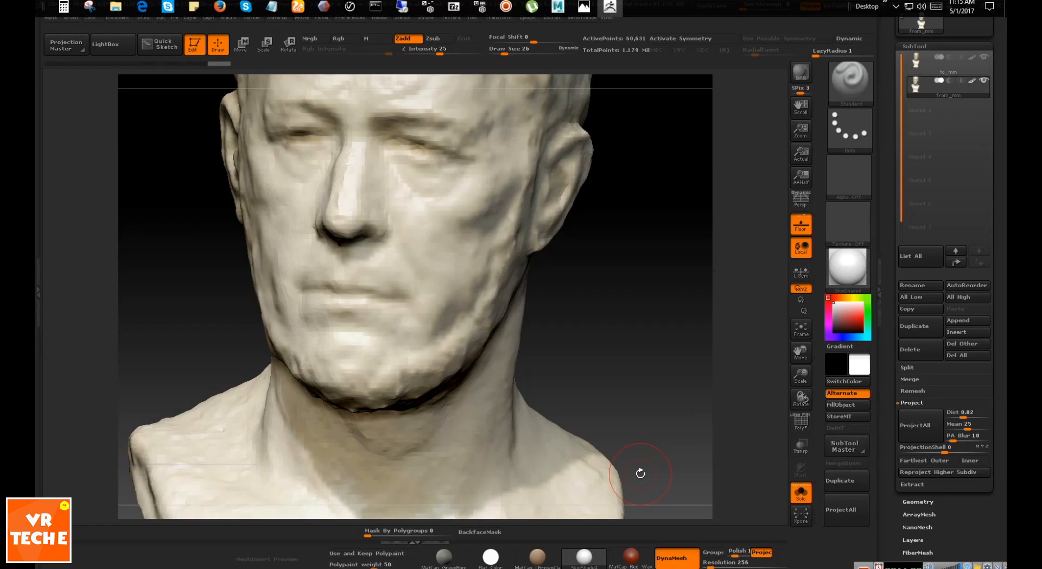
Inspect the projected level 1 bust with and without its polygon wireframe, then from a slightly turned view
key(shift+f)
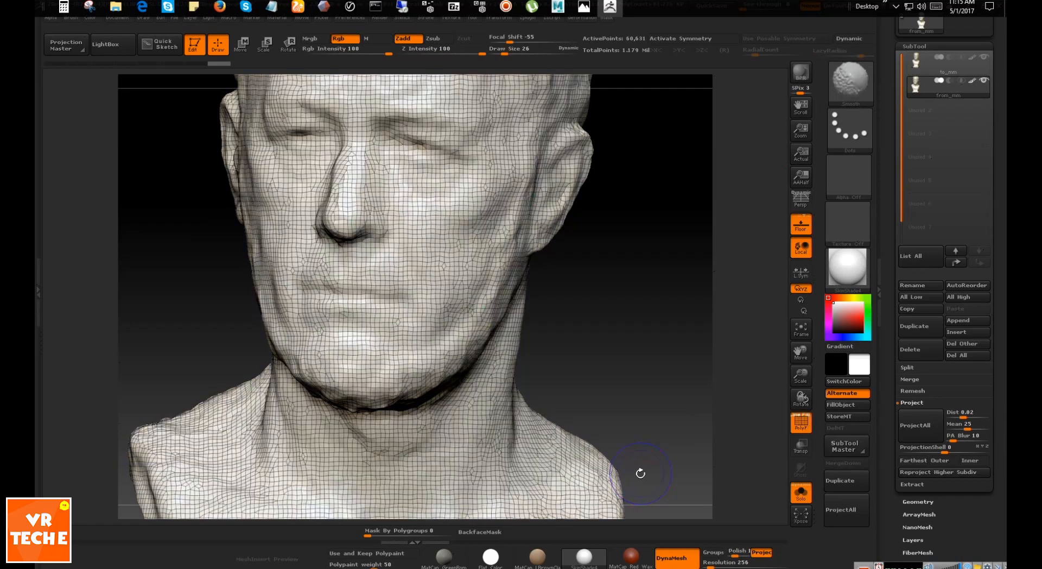
key(shift+f)
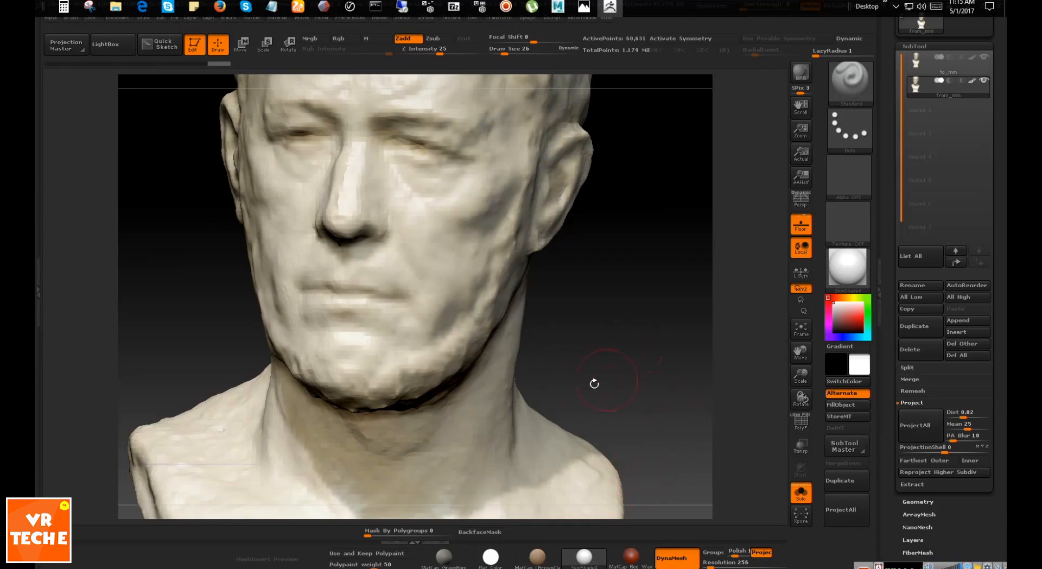
mouse_move(594, 383)
mouse_down()
mouse_move(673, 358)
mouse_move(641, 359)
mouse_move(706, 353)
mouse_up()
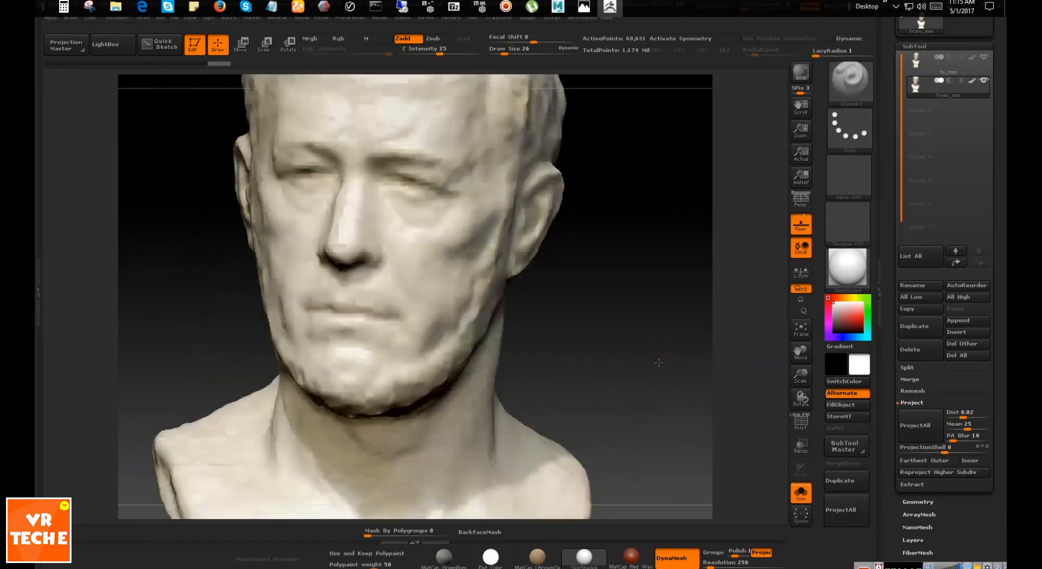
Raise from_mm to subdivision level 2 and project the scan's detail and PolyPaint onto it again
scroll(918, 419, down, 3)
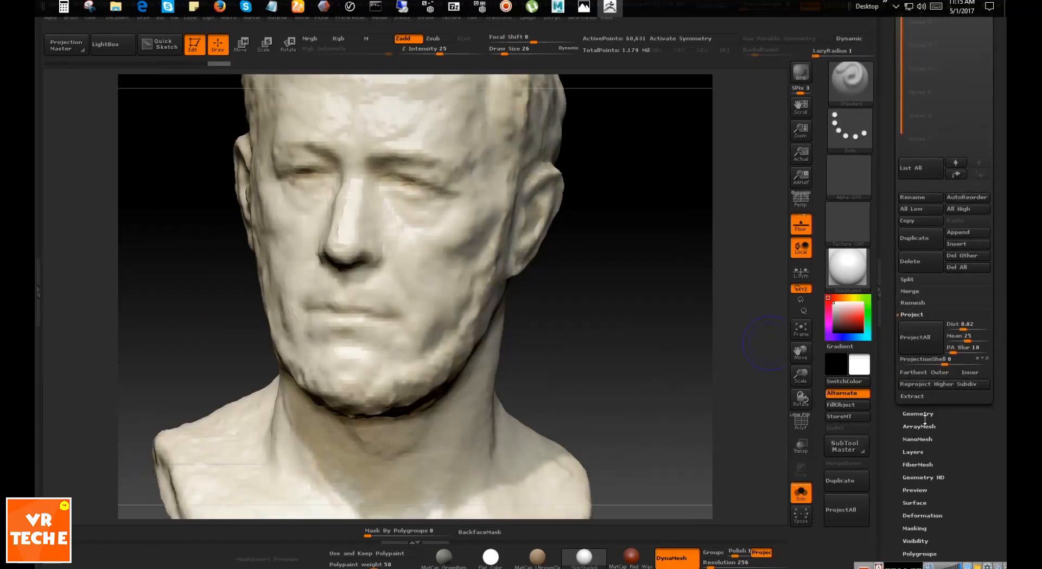
click(924, 414)
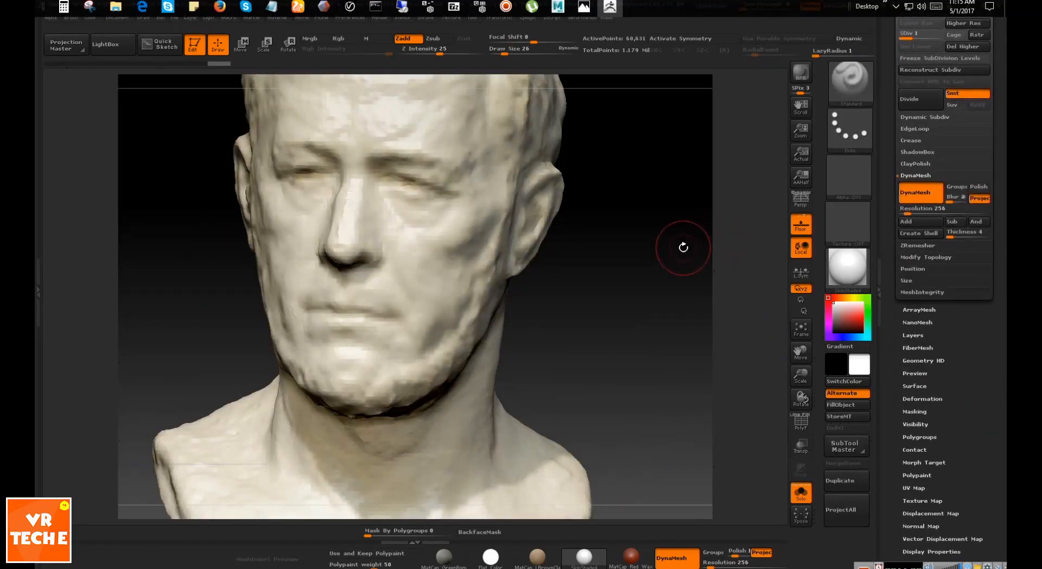
key(d)
scroll(963, 336, up, 1)
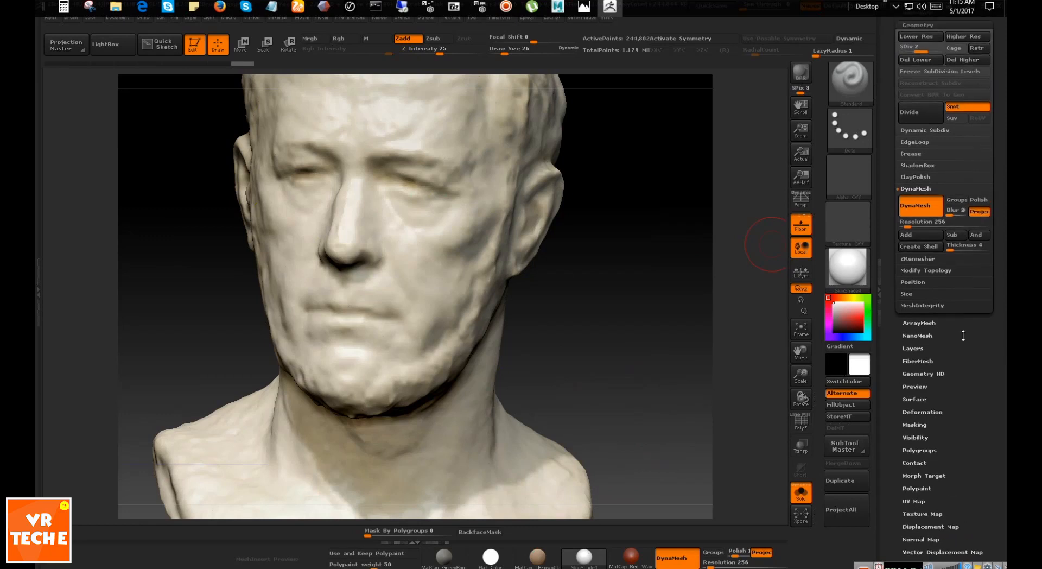
drag(1005, 368, 1004, 566)
drag(1002, 283, 1001, 318)
click(923, 249)
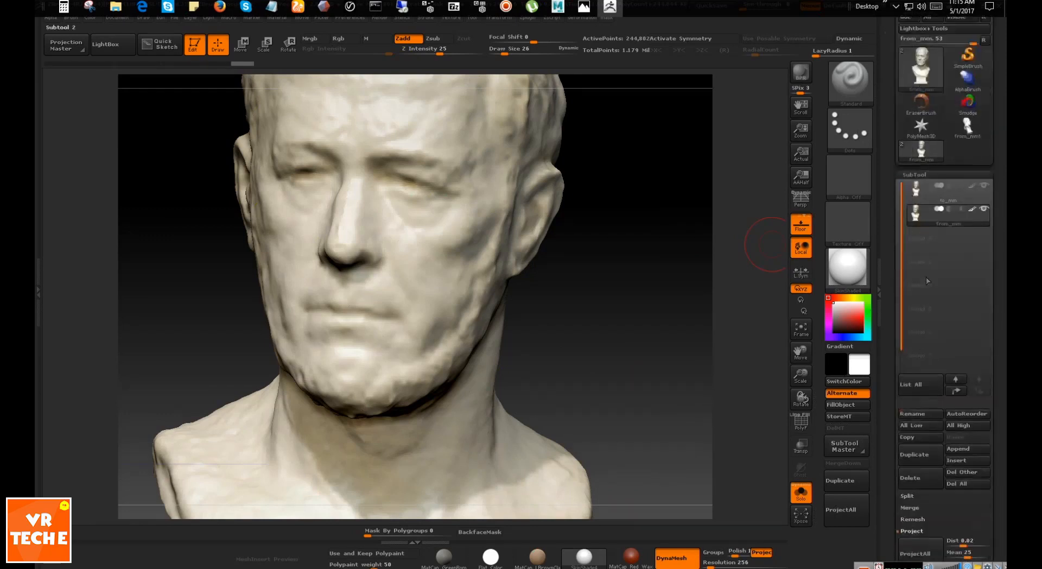
click(928, 465)
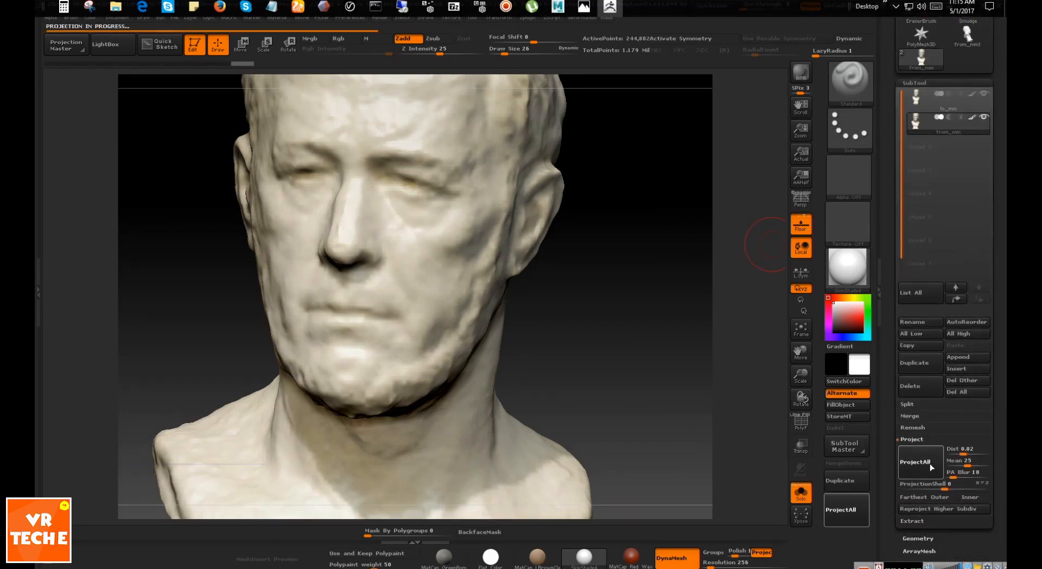
Raise from_mm to subdivision level 3 and project the scan's detail and PolyPaint onto it again
drag(1001, 481, 1001, 402)
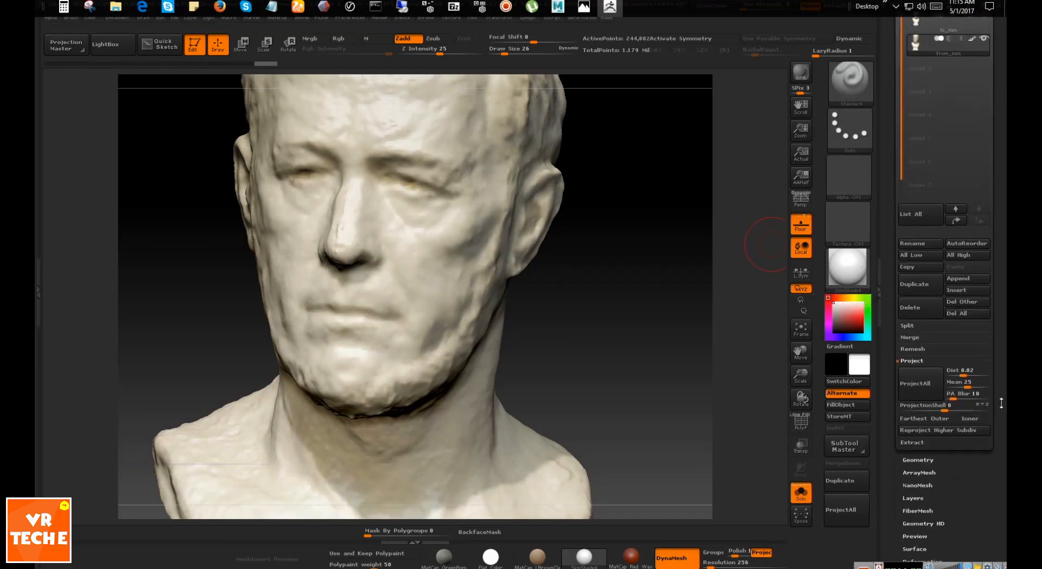
click(918, 459)
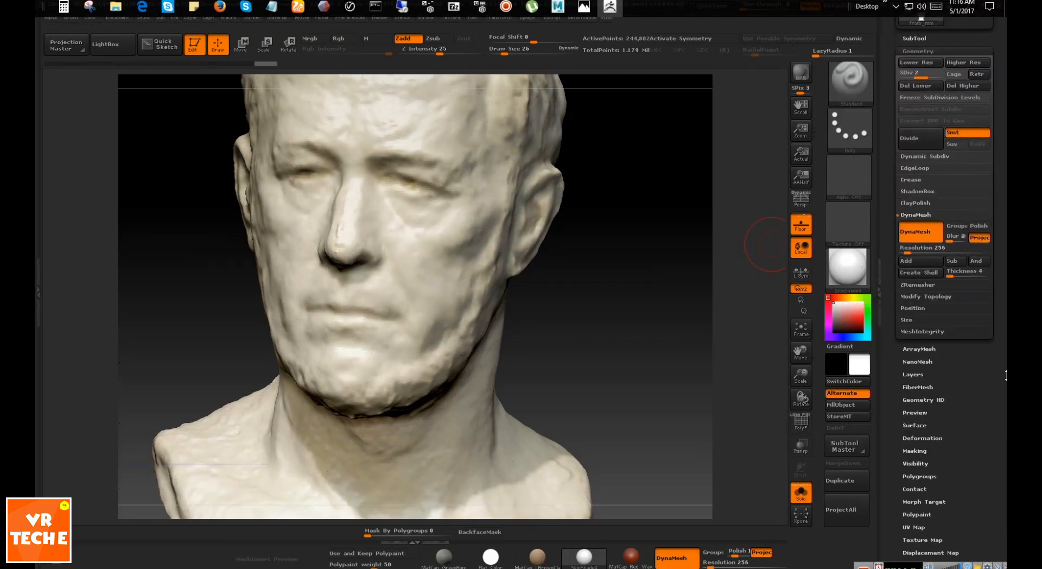
click(928, 38)
click(947, 79)
click(922, 418)
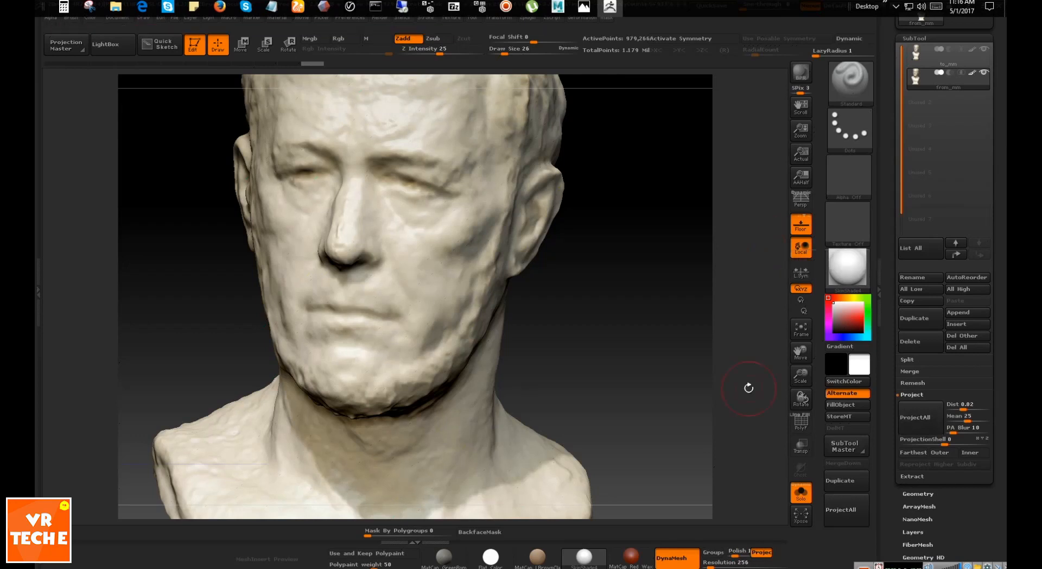
Compare the facial detail of the projected from_mm bust with the original to_mm scan at close range
alt+drag(748, 388, 698, 451)
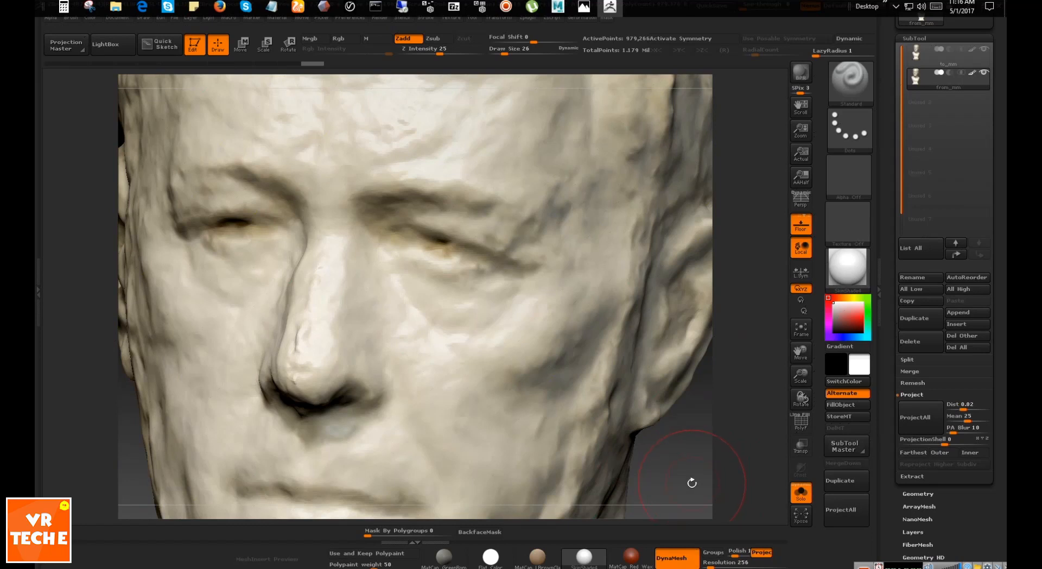
key(Up)
key(Down)
key(Up)
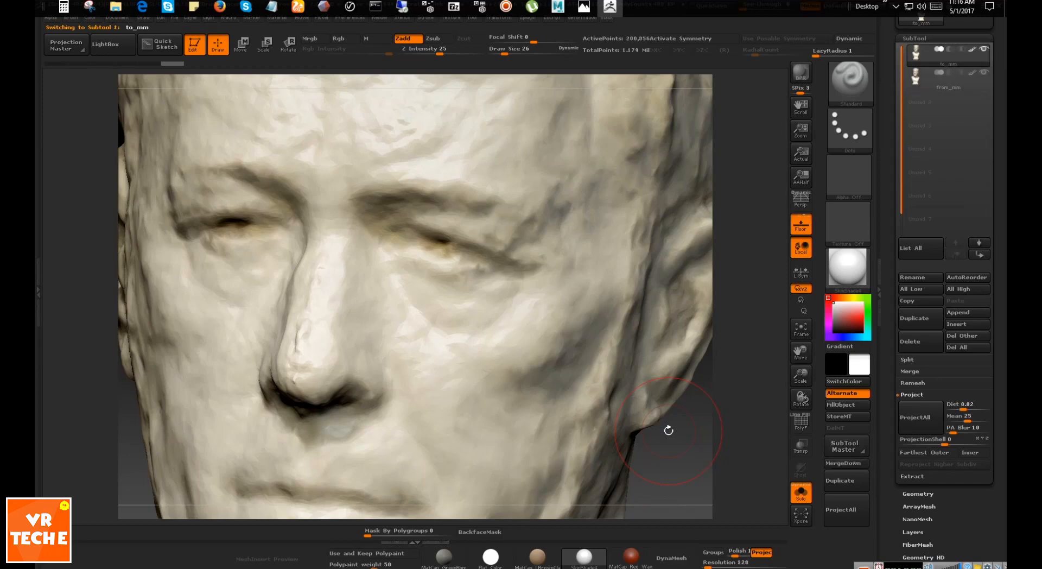
Examine the polygon wireframes of the to_mm scan and the from_mm bust, ending with from_mm as the active subtool
key(shift+f)
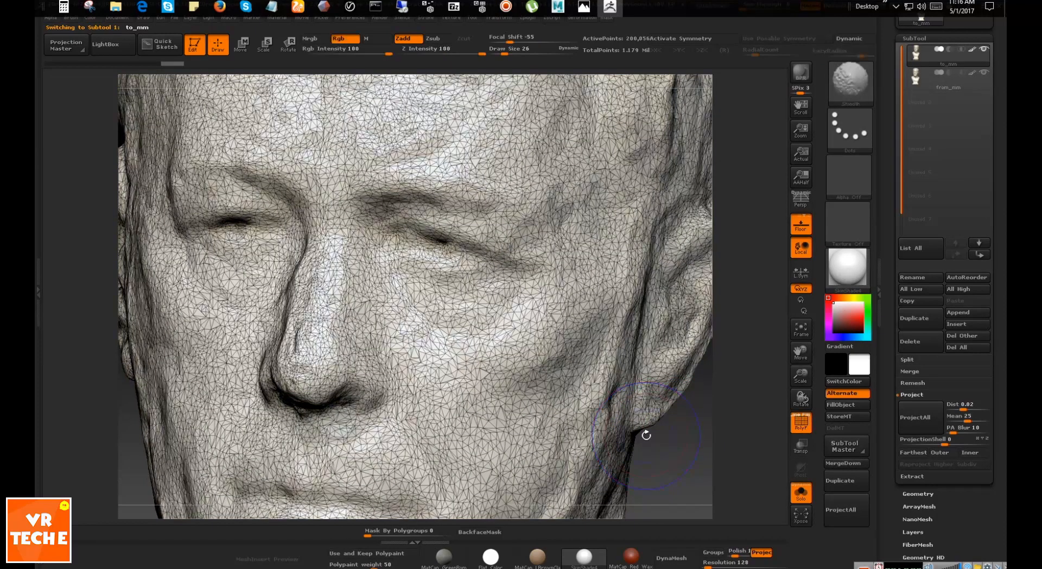
key(shift+f)
key(shift)
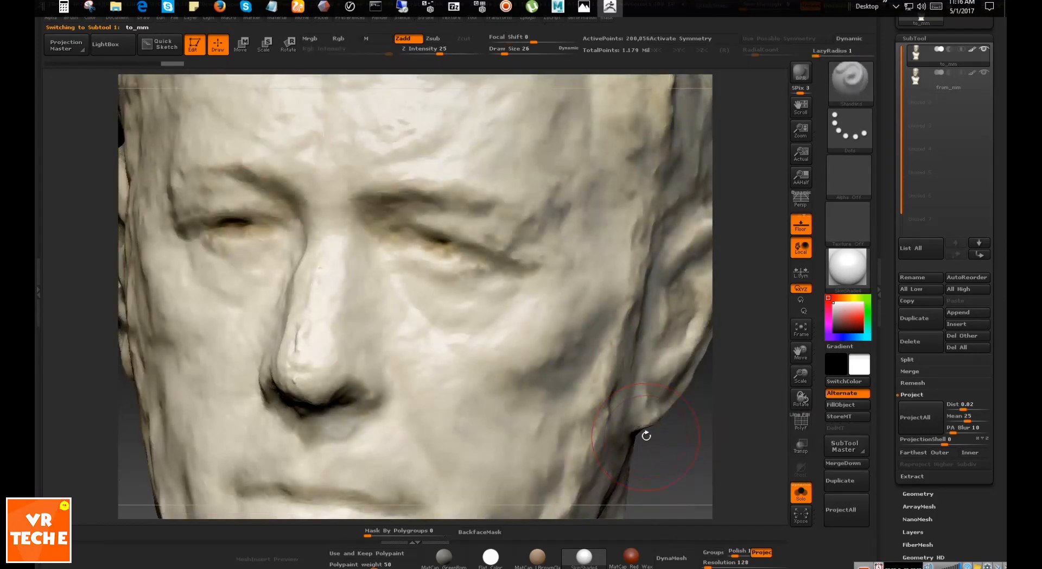
alt+click(646, 435)
key(shift+f)
key(shift+f)
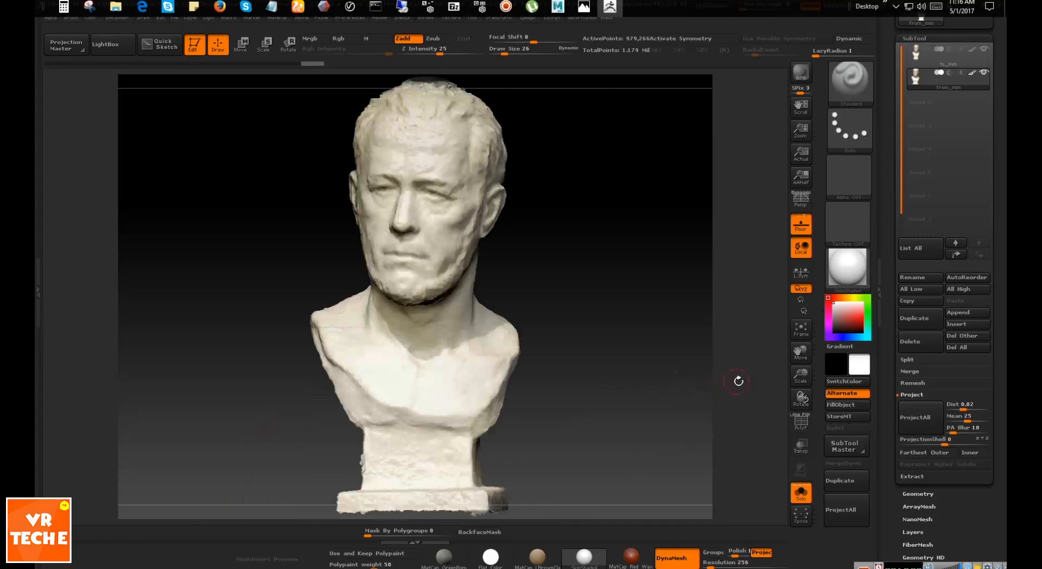
Try a Smooth stroke over the eye, undo it, and turn off the Smooth brush's Rgb channel
mouse_move(738, 378)
mouse_down()
mouse_move(633, 290)
mouse_move(628, 333)
mouse_up()
alt+drag(615, 168, 706, 358)
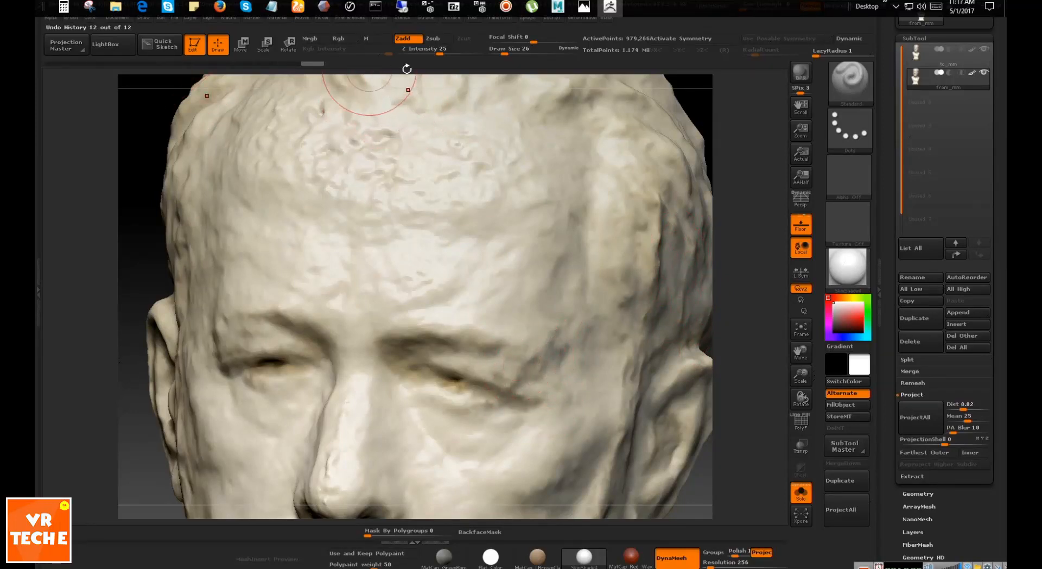
key(shift)
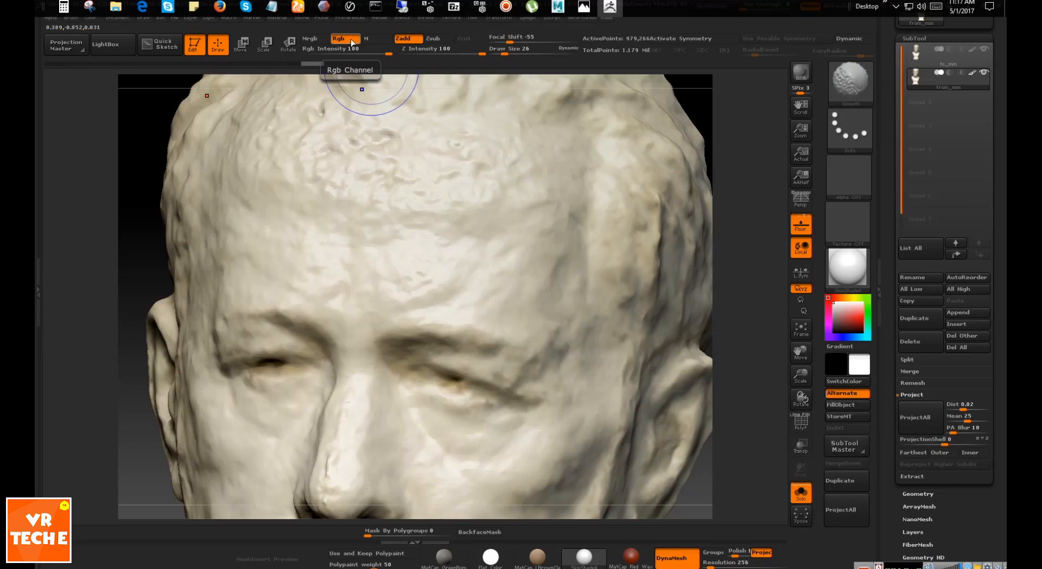
shift+drag(462, 400, 457, 390)
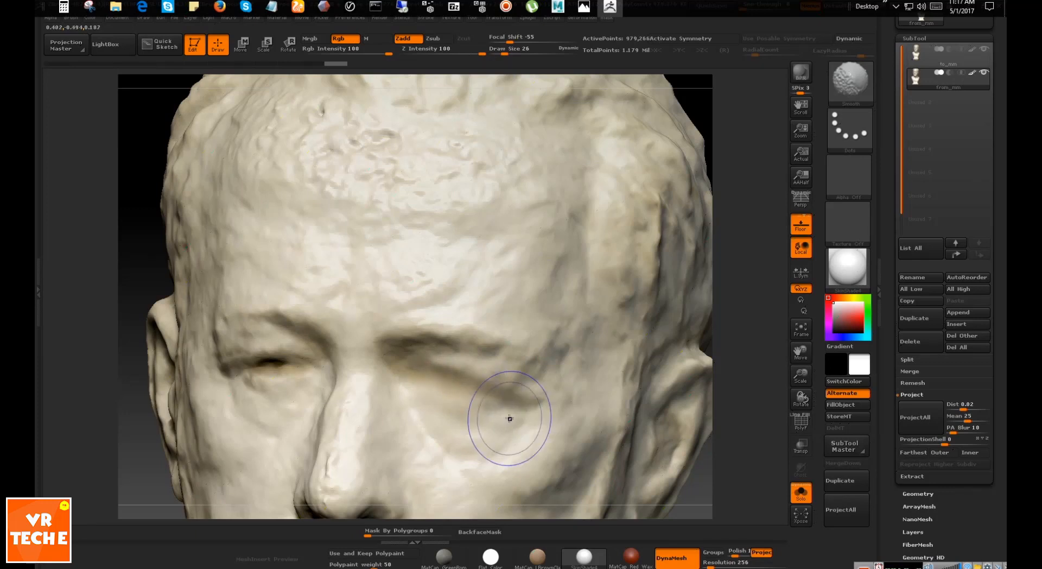
key(ctrl+z)
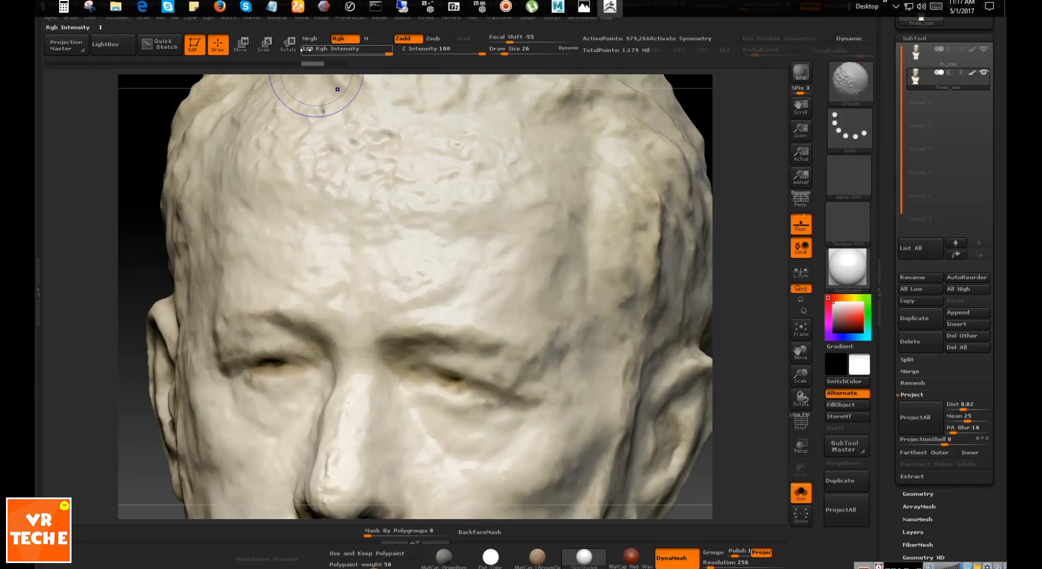
click(344, 39)
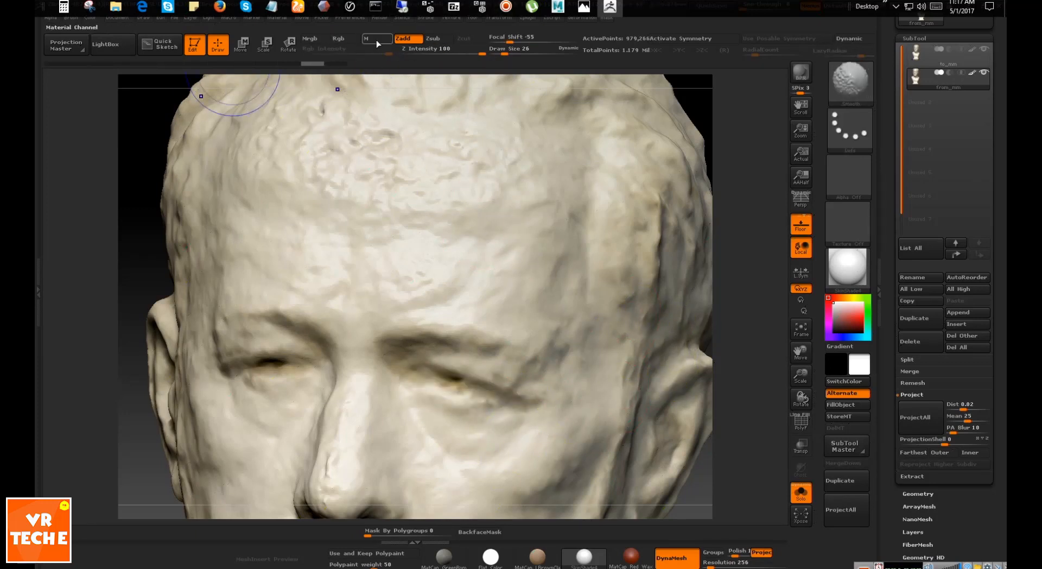
Set the Smooth brush's Z Intensity to 12
click(449, 49)
text(24)
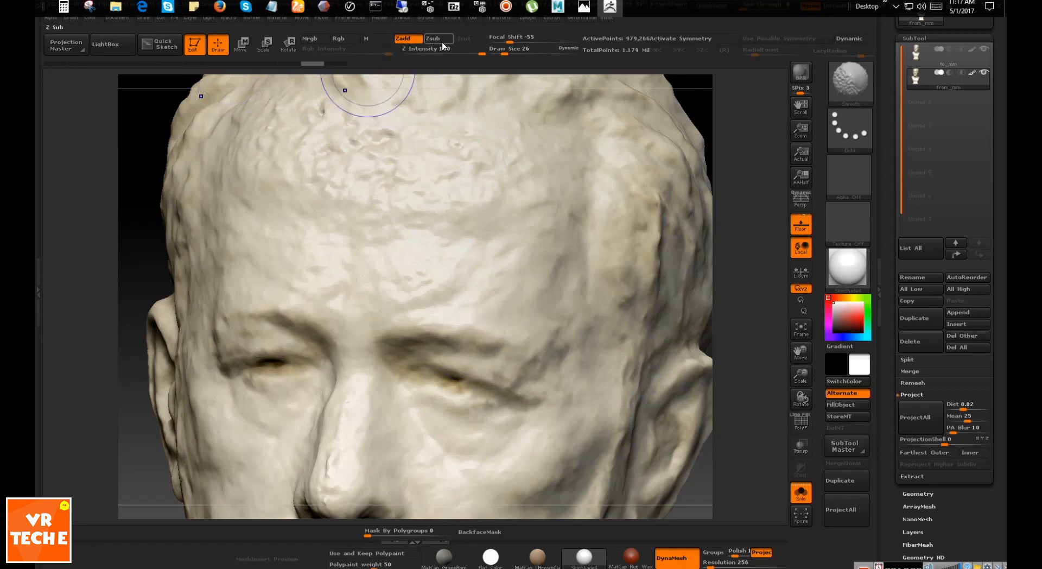
key(Return)
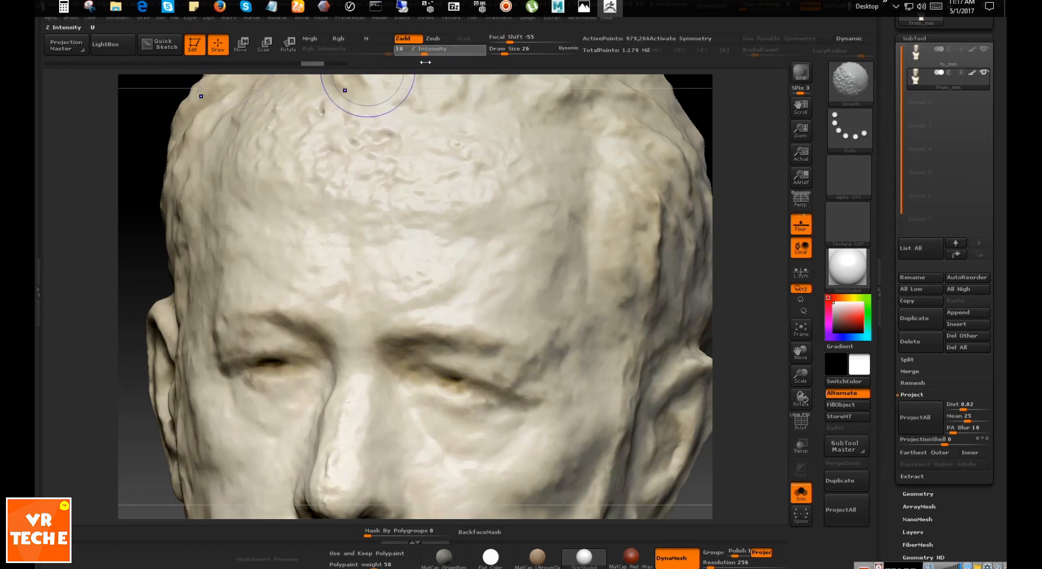
key(Return)
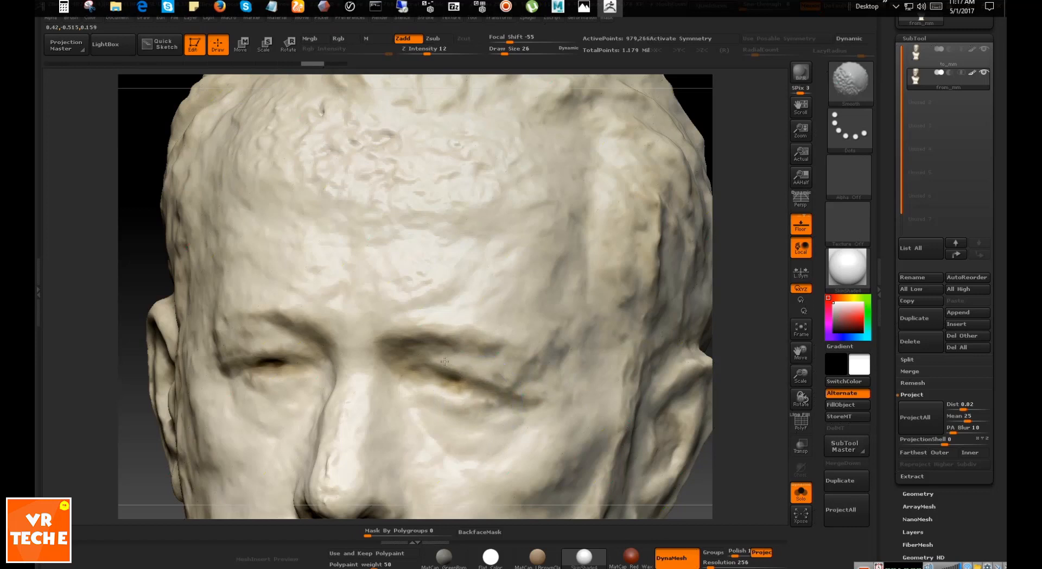
Lightly smooth the rough, bumpy surface of the forehead, undoing the first stroke made beside the brow
shift+drag(542, 310, 624, 328)
key(ctrl+z)
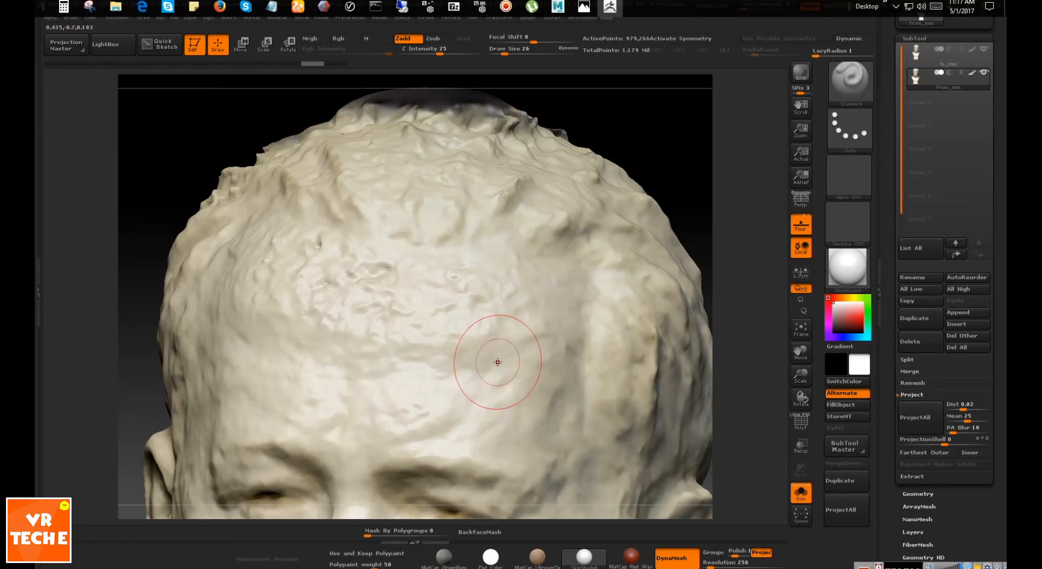
mouse_move(683, 196)
mouse_down()
mouse_move(709, 170)
mouse_move(747, 227)
mouse_move(681, 249)
mouse_move(714, 244)
mouse_move(720, 222)
mouse_move(740, 223)
mouse_move(722, 230)
mouse_up()
shift+drag(520, 310, 459, 331)
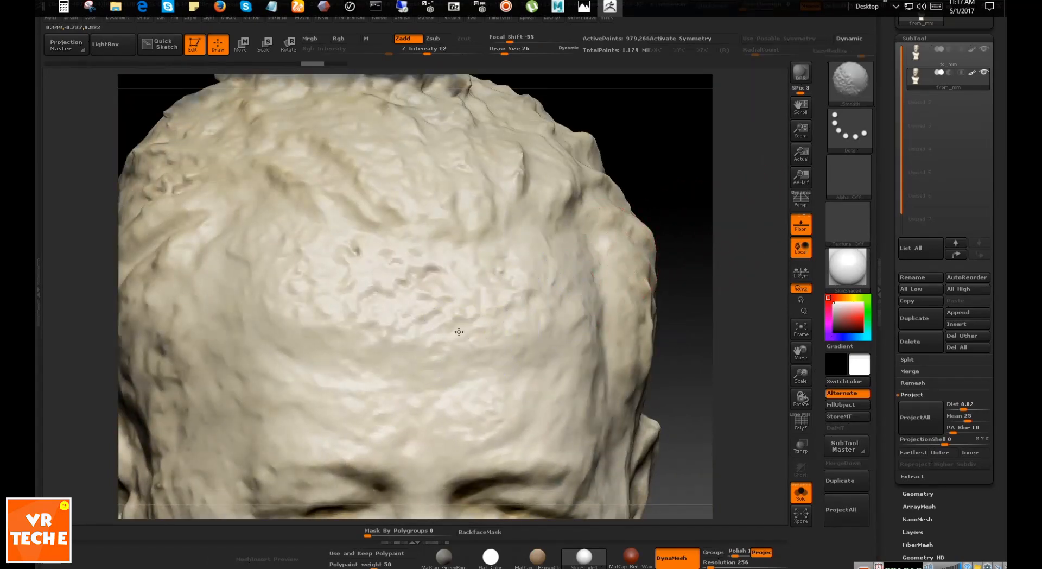
shift+drag(405, 313, 404, 310)
Raise the smoothing intensity to 37 and smooth the whole forehead up to the hairline, with draw size 35
shift+drag(427, 52, 449, 52)
mouse_move(487, 340)
shift+mouse_down()
mouse_move(373, 293)
mouse_move(418, 344)
mouse_move(493, 297)
mouse_move(494, 335)
mouse_move(352, 252)
mouse_move(380, 413)
mouse_move(289, 320)
shift+mouse_up()
key(bracketright)
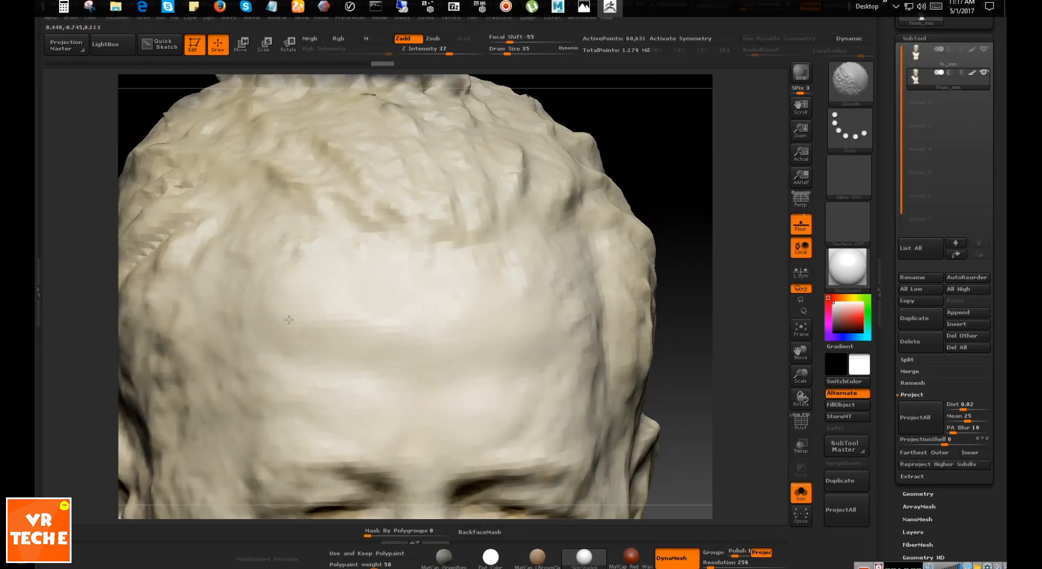
mouse_move(468, 349)
shift+mouse_down()
mouse_move(561, 347)
mouse_move(488, 421)
shift+mouse_up()
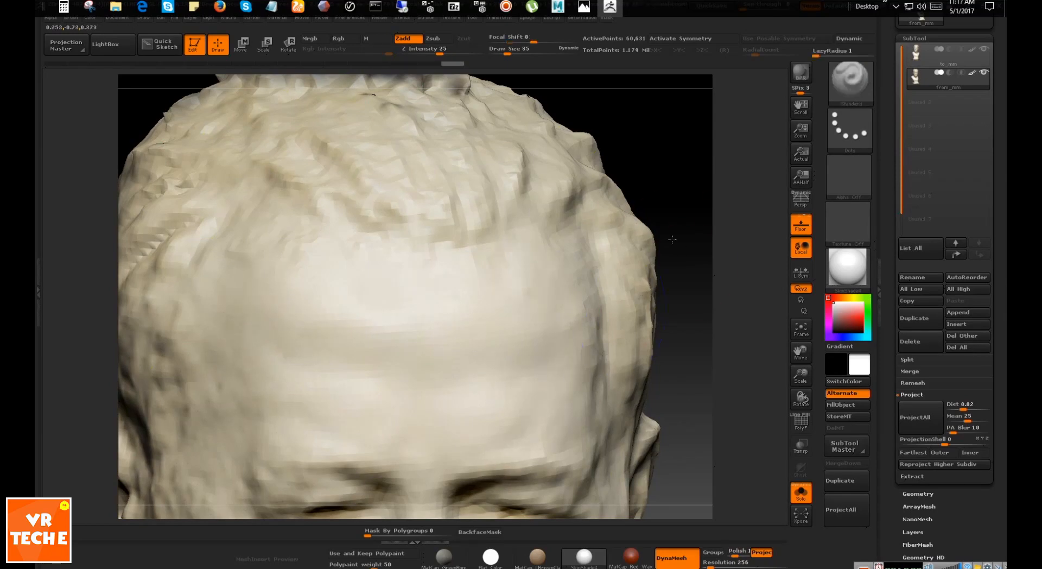
mouse_move(672, 240)
mouse_down()
mouse_move(681, 176)
mouse_move(682, 206)
mouse_up()
shift+drag(507, 285, 510, 232)
Smooth the nose and the cheeks beside it with the Smooth brush at draw size 24
mouse_move(704, 289)
alt+mouse_down()
mouse_move(698, 247)
mouse_move(698, 304)
alt+mouse_up()
mouse_move(448, 383)
shift+mouse_down()
mouse_move(395, 367)
mouse_move(342, 317)
shift+mouse_up()
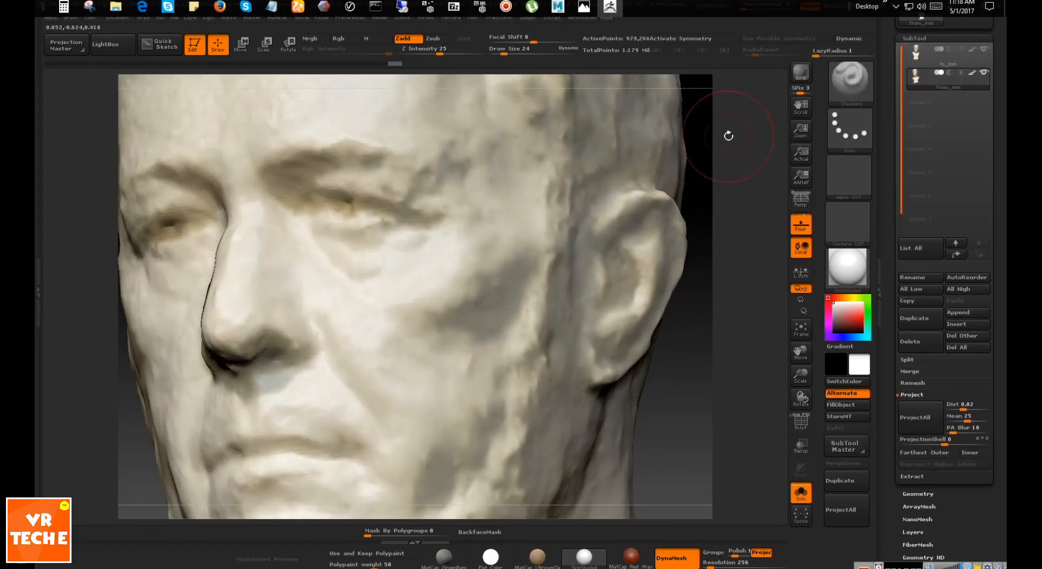
drag(727, 135, 781, 199)
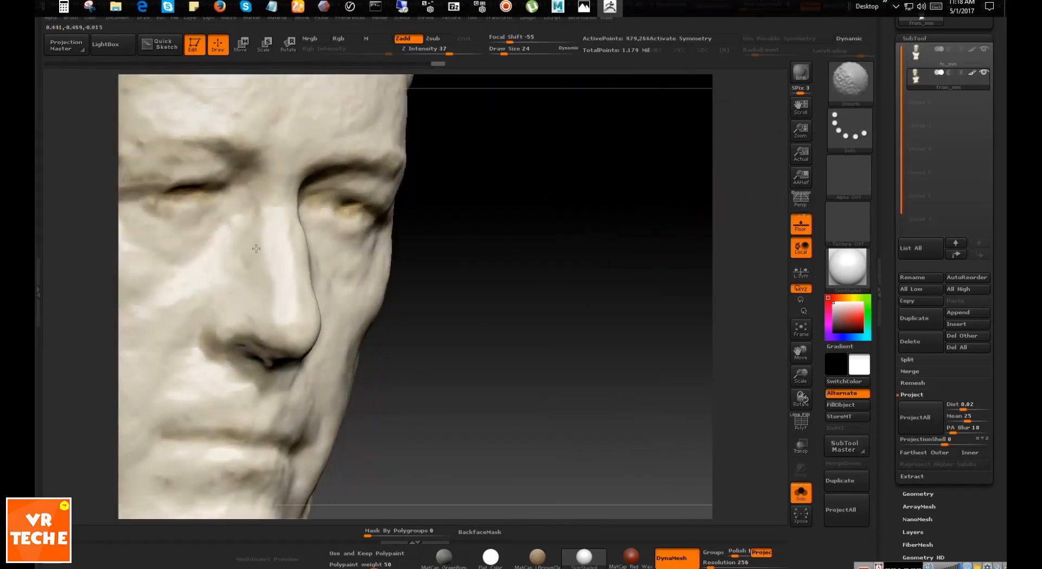
drag(541, 273, 369, 358)
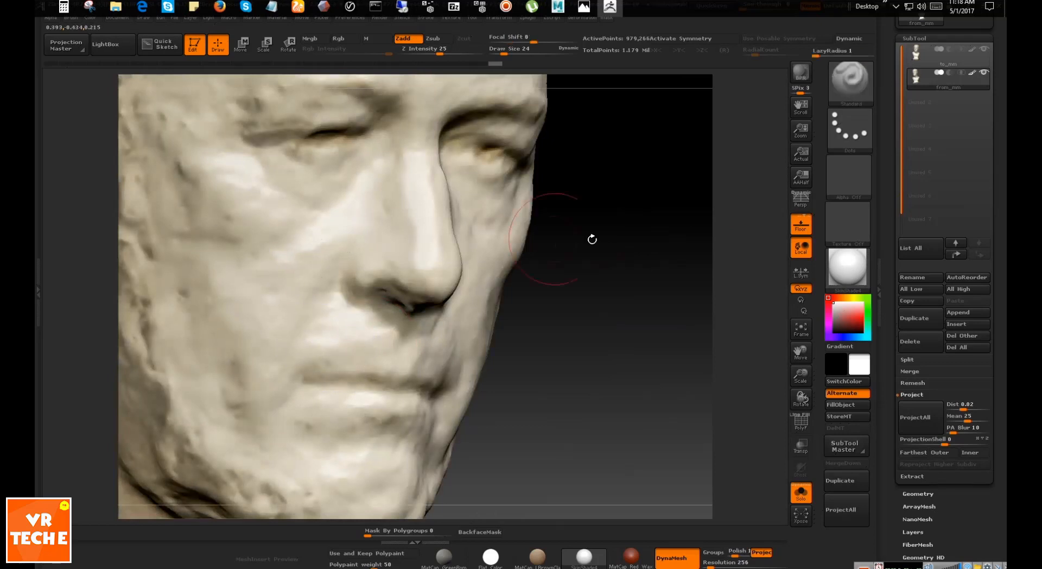
mouse_move(590, 237)
alt+mouse_down()
mouse_move(367, 190)
mouse_move(342, 216)
alt+mouse_up()
Enlarge the brush to draw size 50 and smooth the cheek and jaw on the side of the face
key(s)
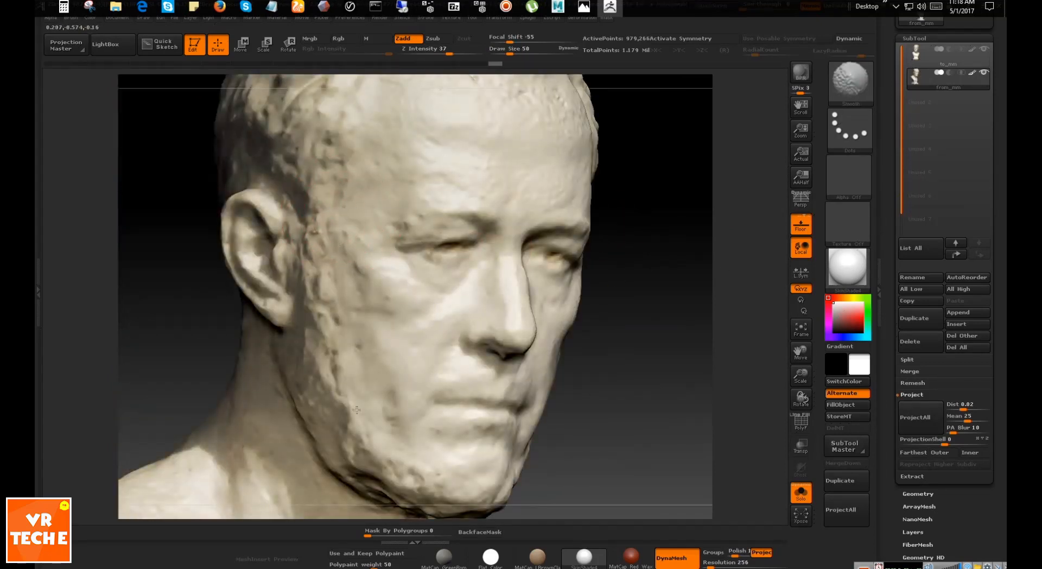
alt+drag(624, 141, 602, 259)
shift+drag(484, 241, 527, 223)
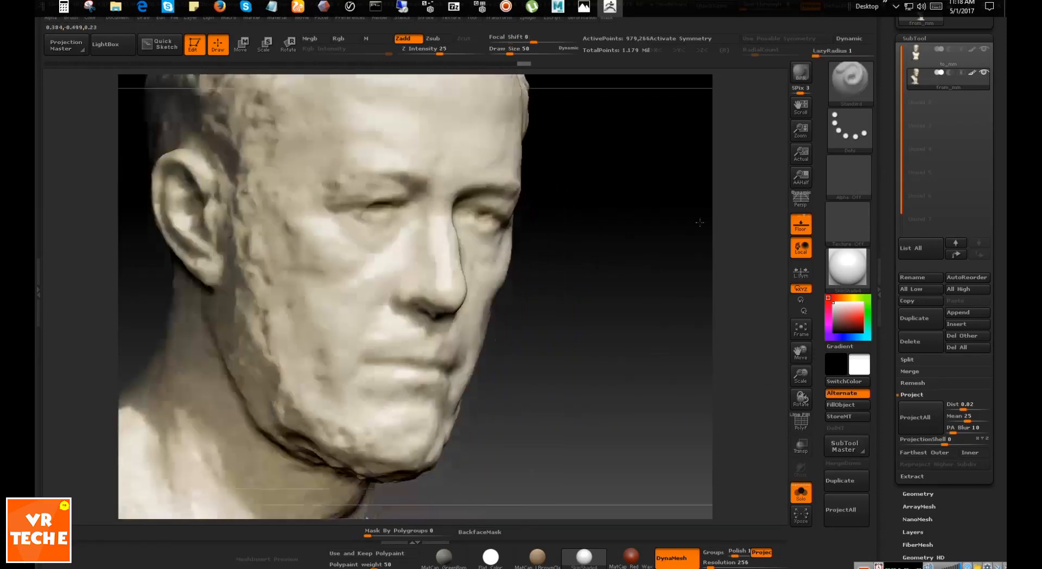
key(s)
drag(325, 358, 353, 374)
Switch to the Dam_Standard brush for the eye area and set its draw size to 15
mouse_move(659, 369)
mouse_down()
mouse_move(570, 357)
mouse_move(454, 306)
mouse_up()
drag(389, 291, 372, 277)
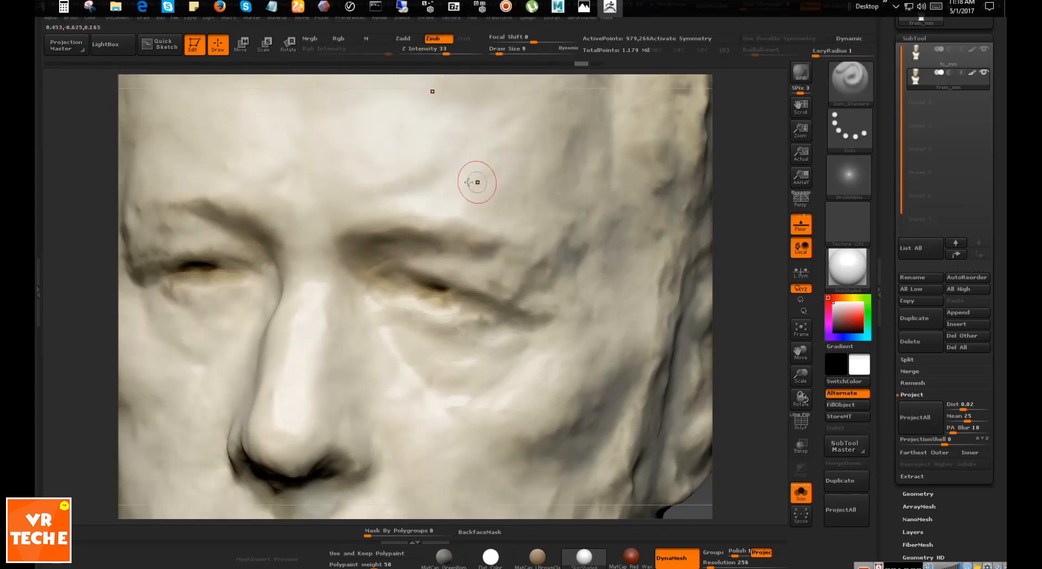
key(bracketright)
mouse_move(407, 286)
mouse_down()
mouse_move(431, 285)
mouse_move(478, 318)
mouse_move(442, 298)
mouse_move(372, 309)
mouse_move(413, 307)
mouse_move(456, 326)
mouse_move(418, 302)
mouse_move(391, 303)
mouse_move(398, 270)
mouse_up()
key(ctrl+z)
key(ctrl+z)
key(ctrl+z)
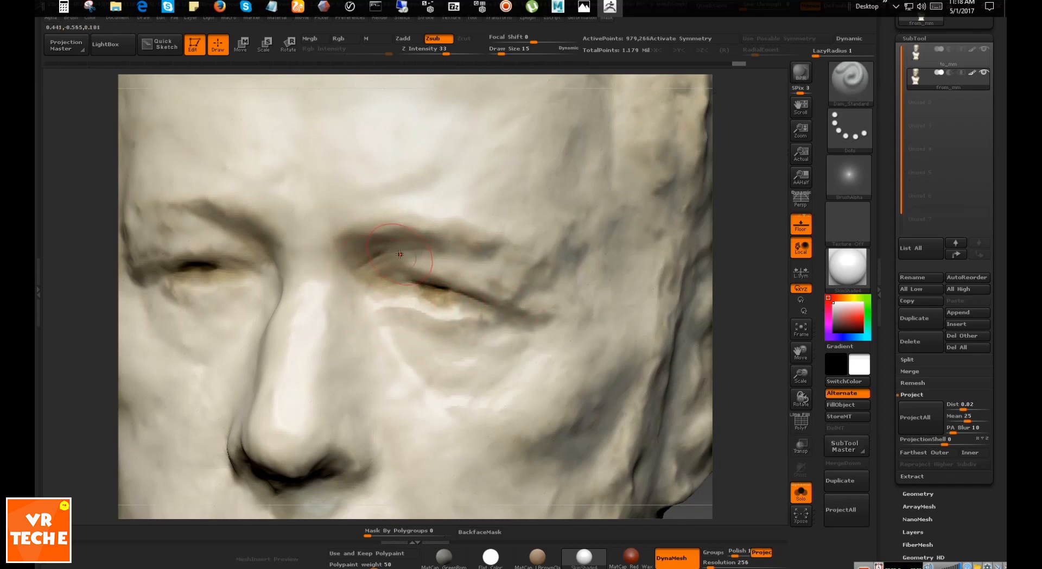
Carve the skin folds above and below the eye with the Dam_Standard brush
mouse_move(375, 303)
mouse_down()
mouse_move(402, 337)
mouse_move(490, 331)
mouse_move(451, 319)
mouse_move(544, 307)
mouse_move(565, 332)
mouse_up()
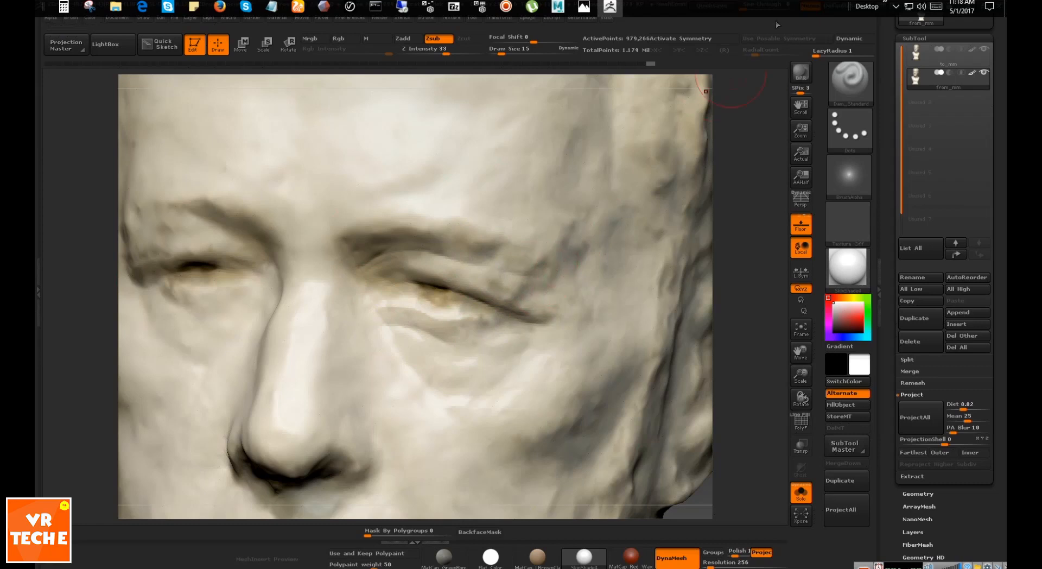
Set the lazy radius to 18 and carve the nostrils and the creases around the wings of the nose
drag(824, 50, 850, 51)
drag(757, 244, 730, 196)
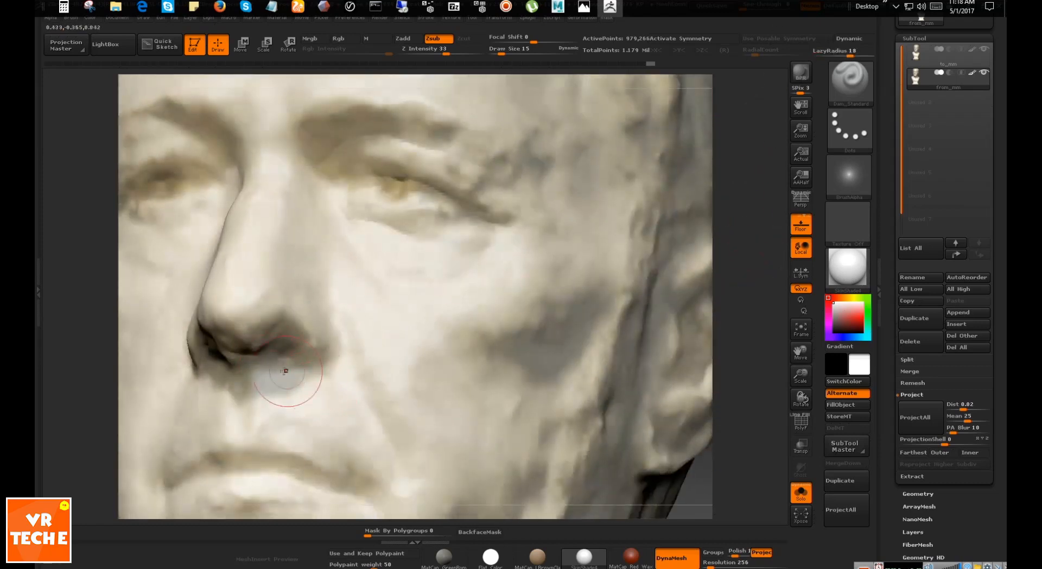
drag(724, 245, 751, 187)
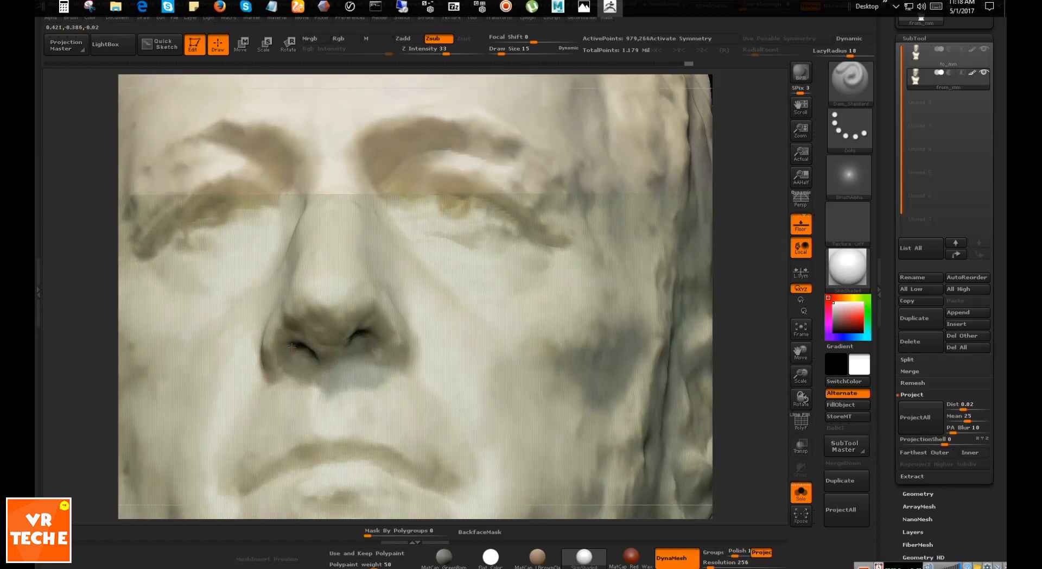
key(shift)
mouse_move(749, 374)
mouse_down()
mouse_move(767, 348)
mouse_move(773, 374)
mouse_up()
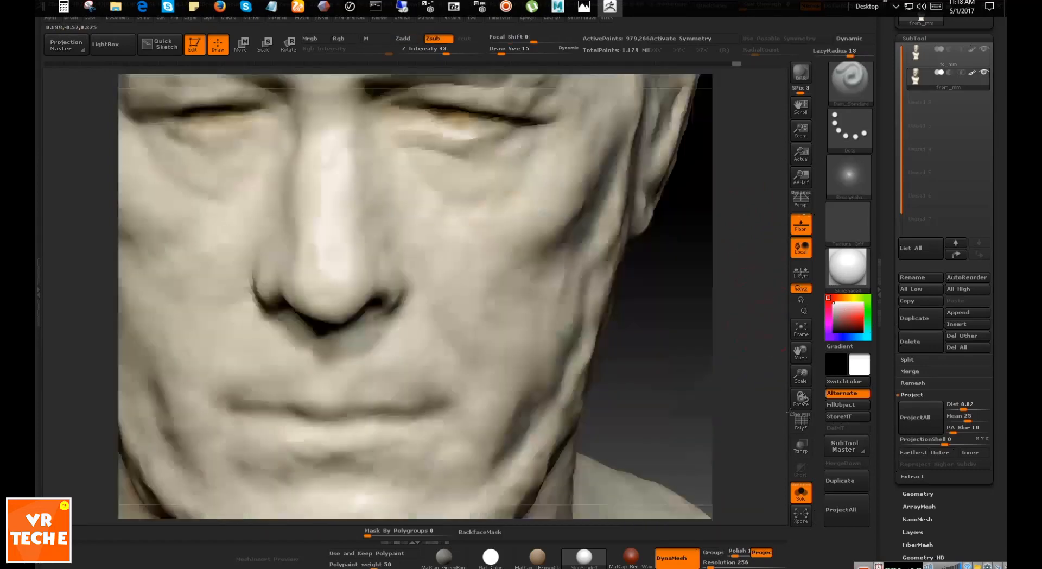
Carve the parting line of the lips and smooth the skin around the mouth at draw size 24
alt+drag(754, 325, 770, 198)
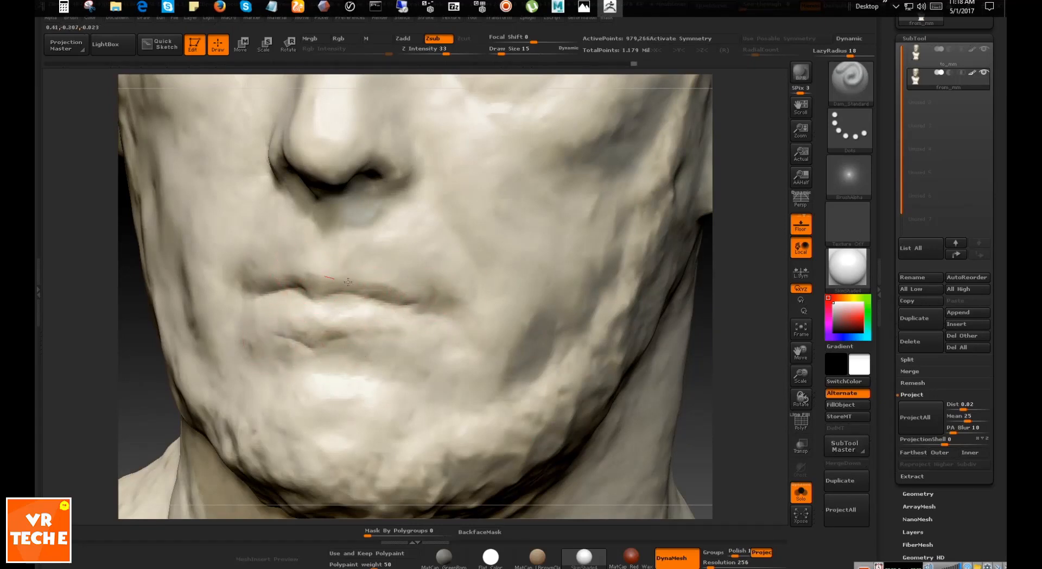
key(shift)
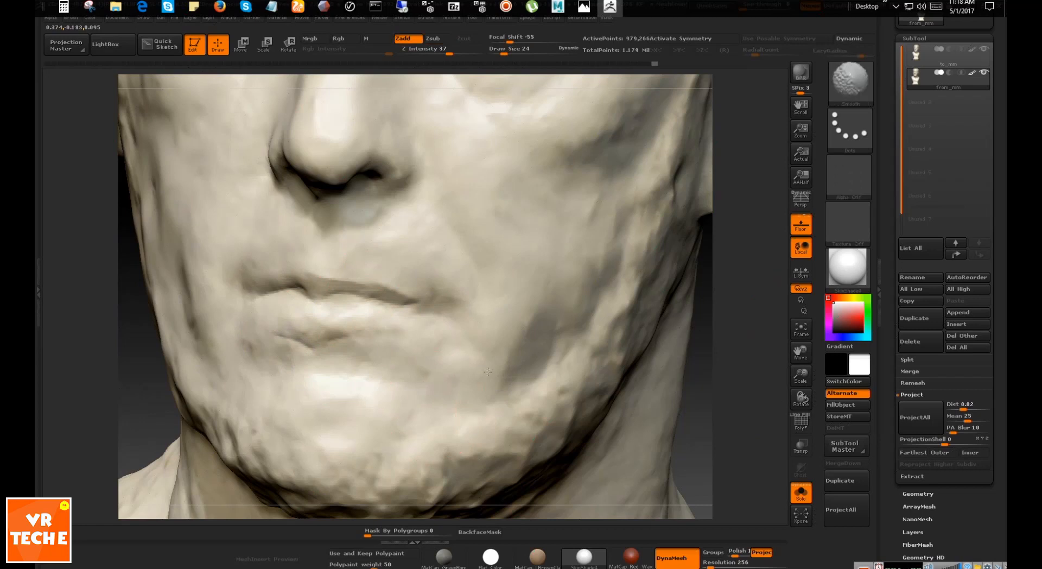
mouse_move(776, 275)
mouse_down()
mouse_move(754, 274)
mouse_move(754, 326)
mouse_up()
key(shift)
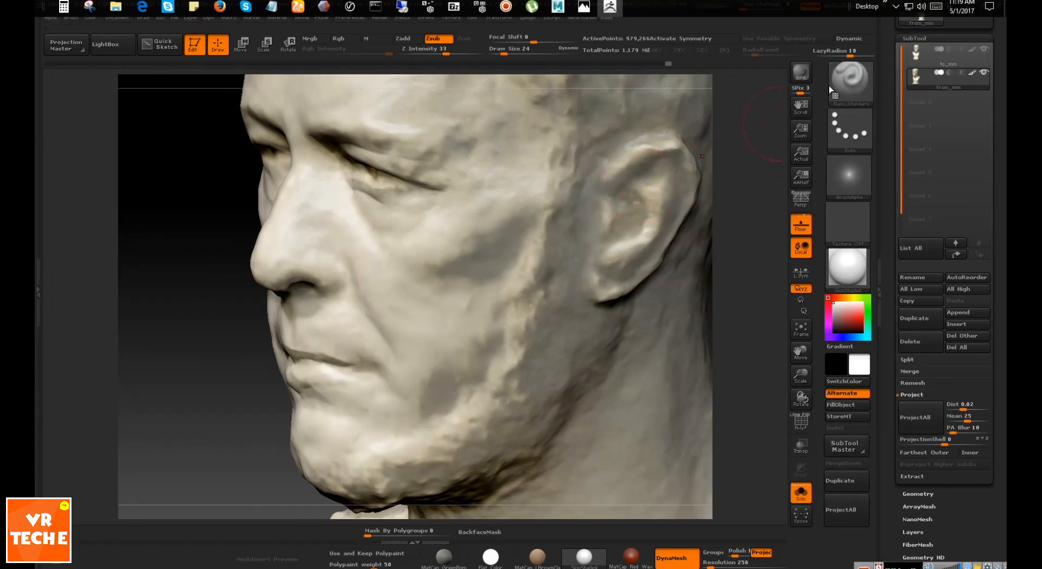
Look up the Dam_Standard brush among the sculpting brushes starting with D
click(832, 91)
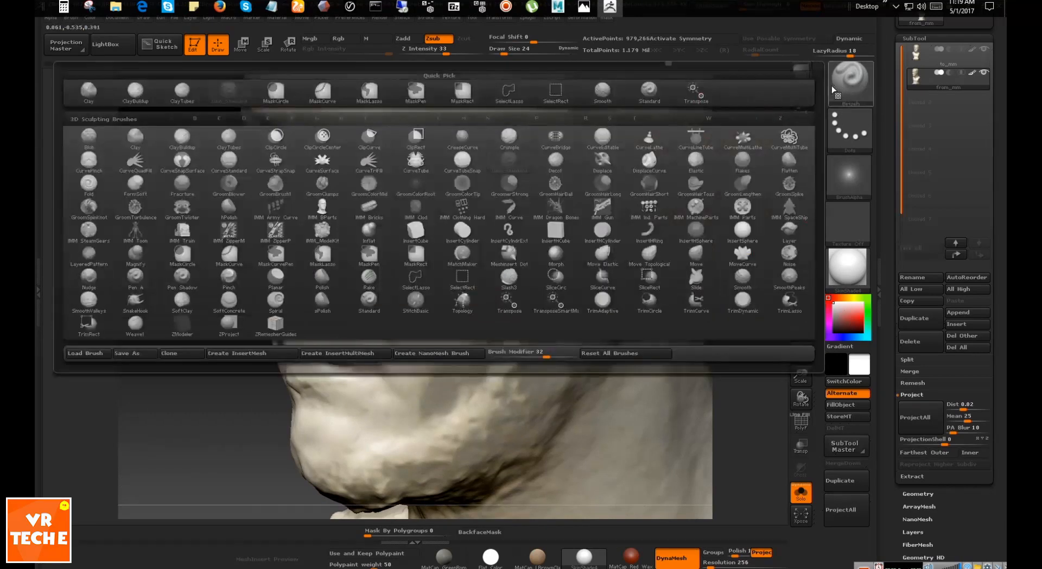
key(d)
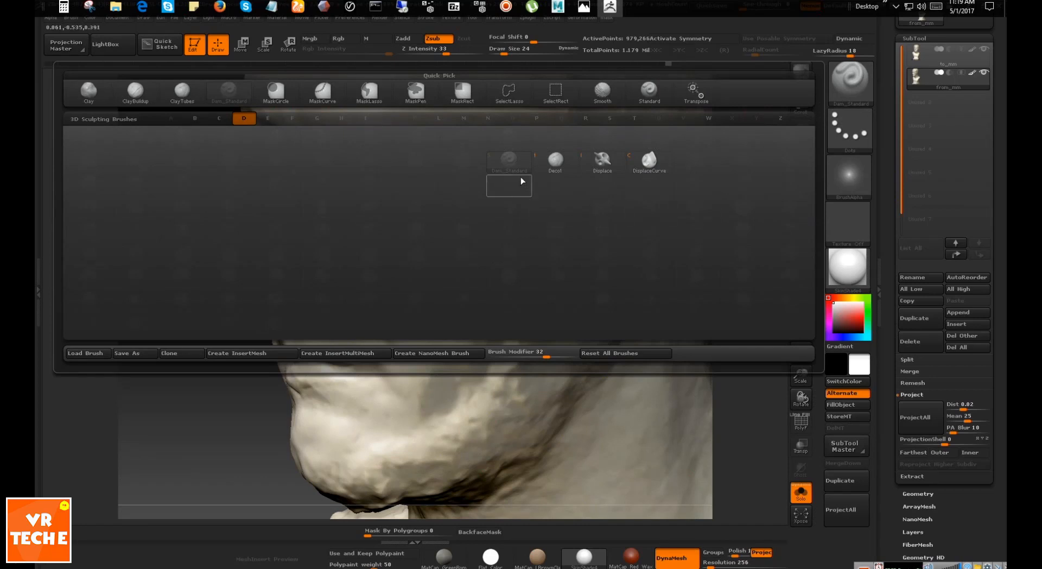
key(s)
key(b)
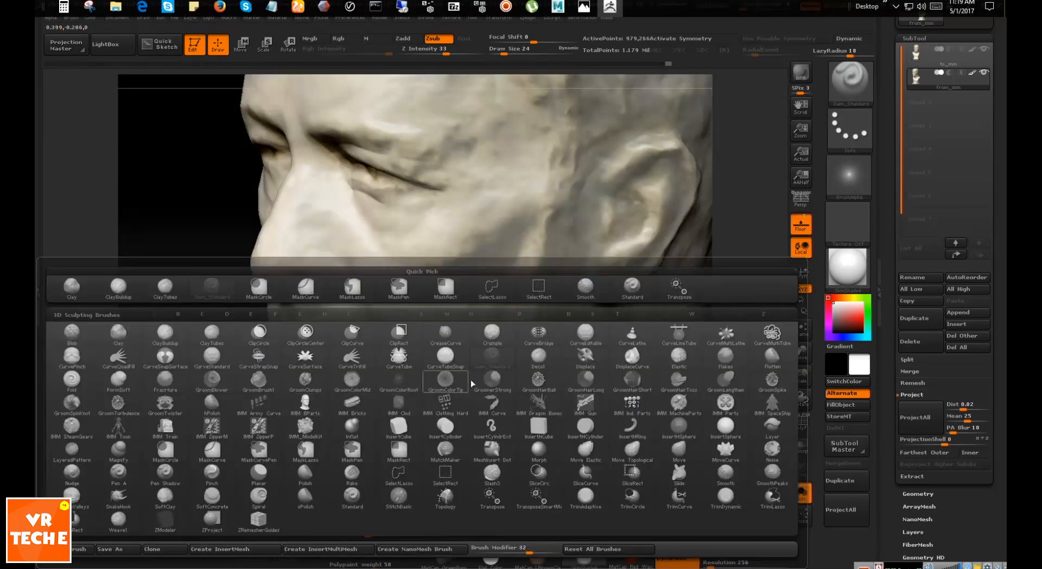
mouse_move(551, 367)
key(d)
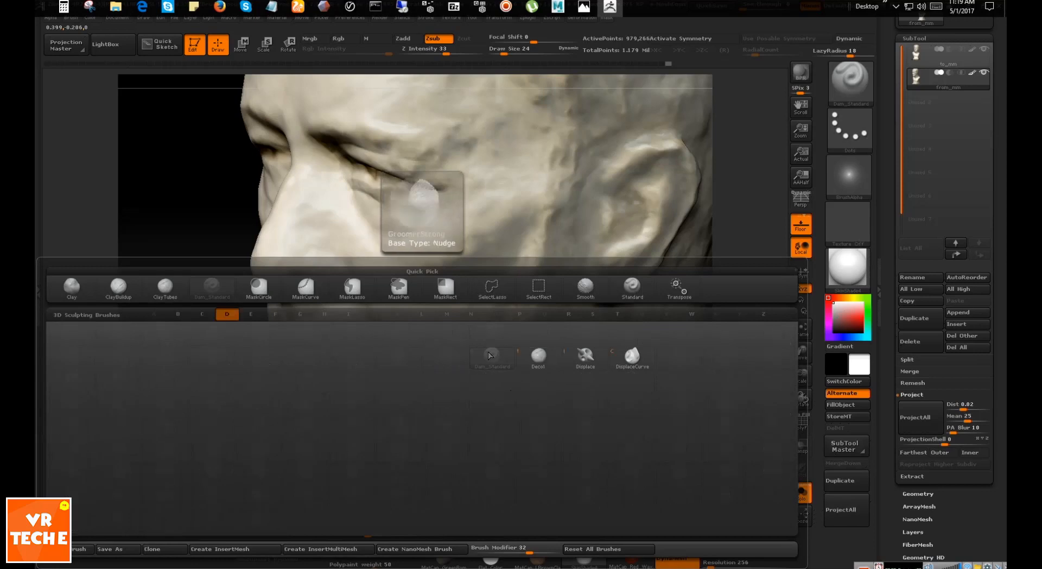
mouse_move(479, 369)
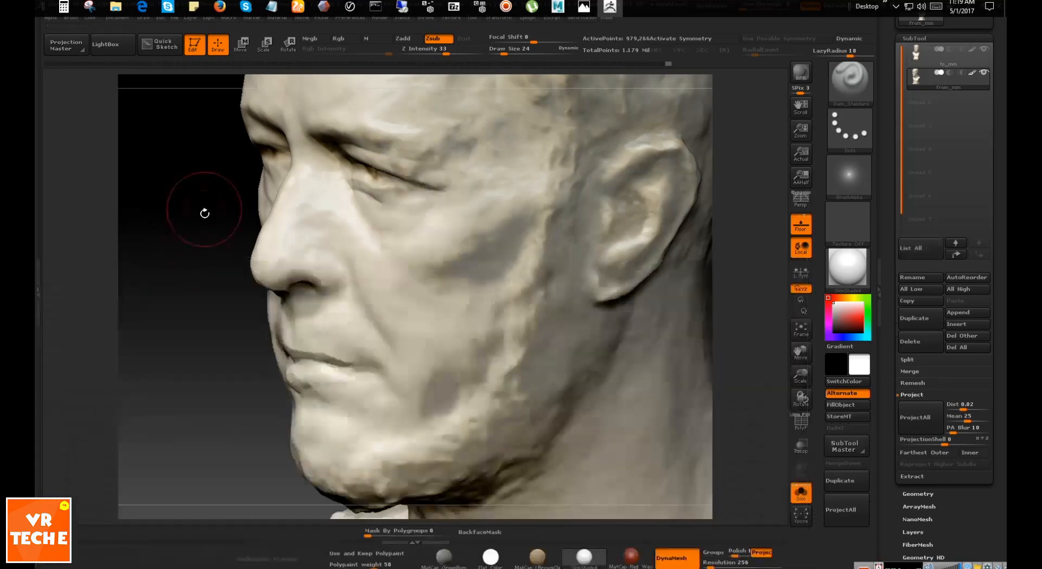
Carve the crease around the other wing of the nose with Dam_Standard at draw size 15, and soften it
mouse_move(205, 212)
mouse_down()
mouse_move(696, 235)
mouse_move(714, 330)
mouse_up()
alt+drag(700, 275, 571, 310)
key(bracketright)
key(bracketright)
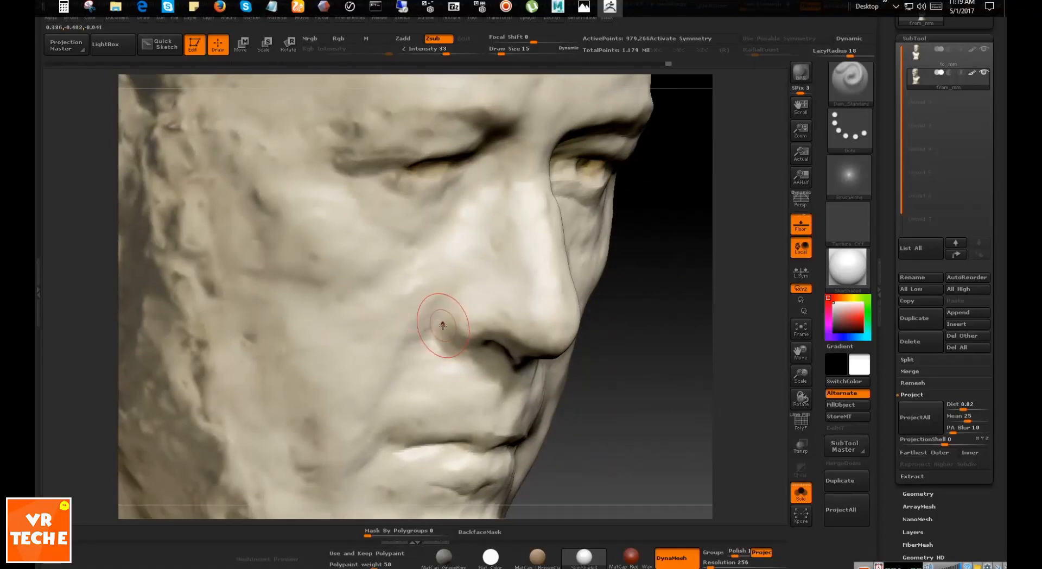
key(bracketleft)
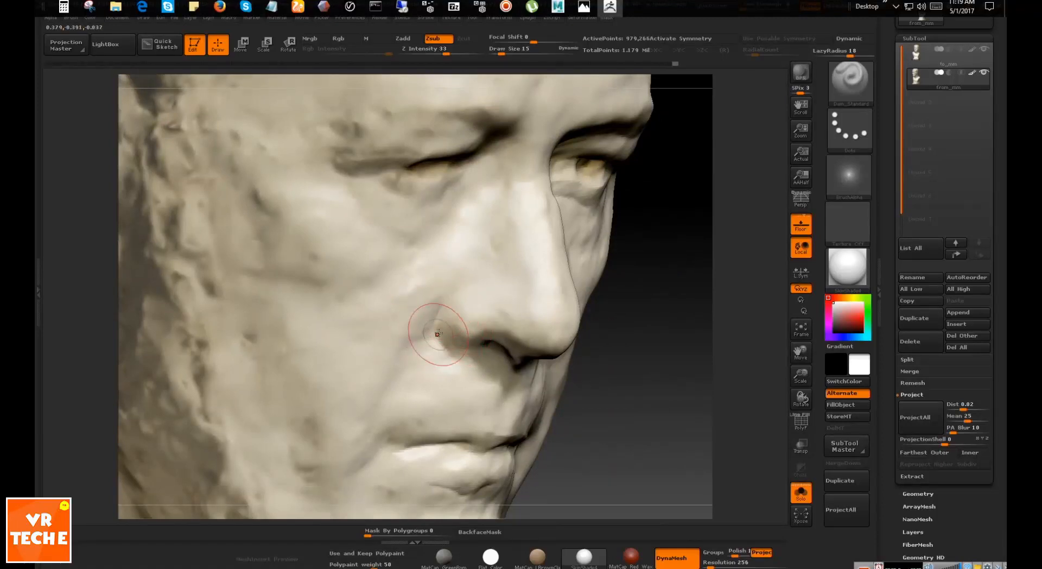
key(shift)
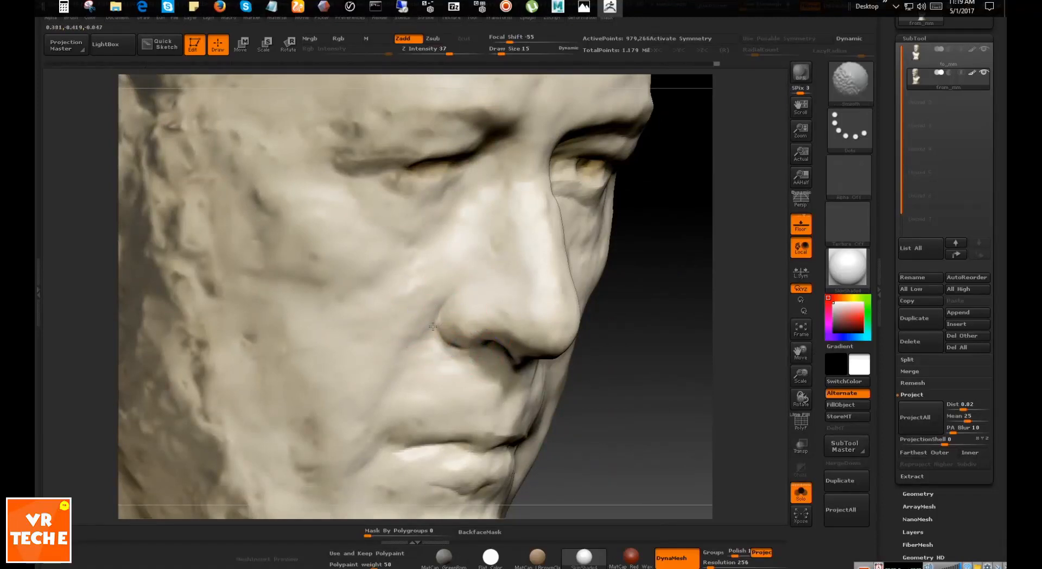
Set the draw size to 38 and smooth the rough side of the cheek in front of the ear
key(s)
click(230, 182)
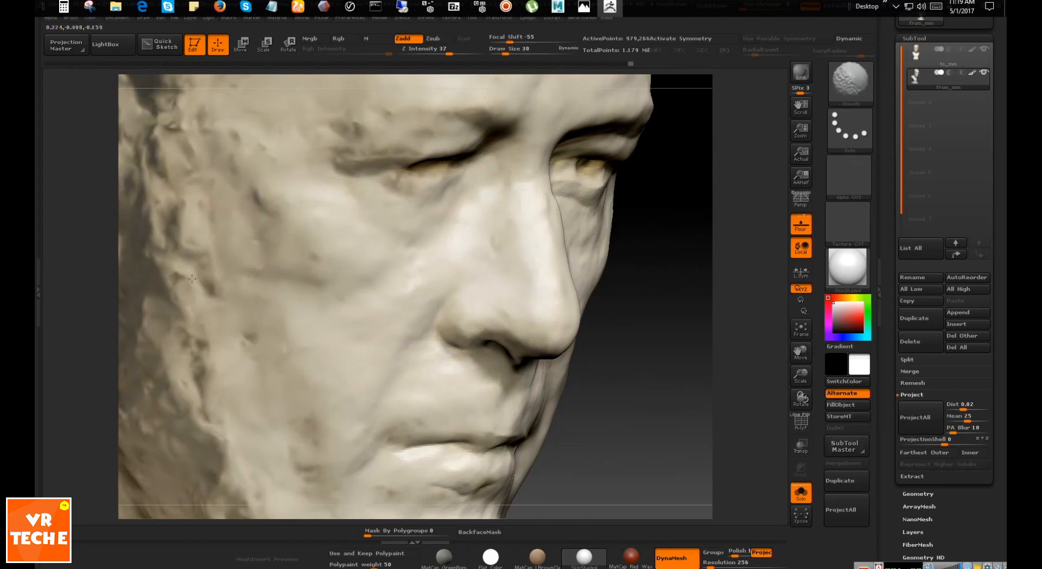
mouse_move(654, 163)
alt+mouse_down()
mouse_move(656, 220)
mouse_move(645, 235)
alt+mouse_up()
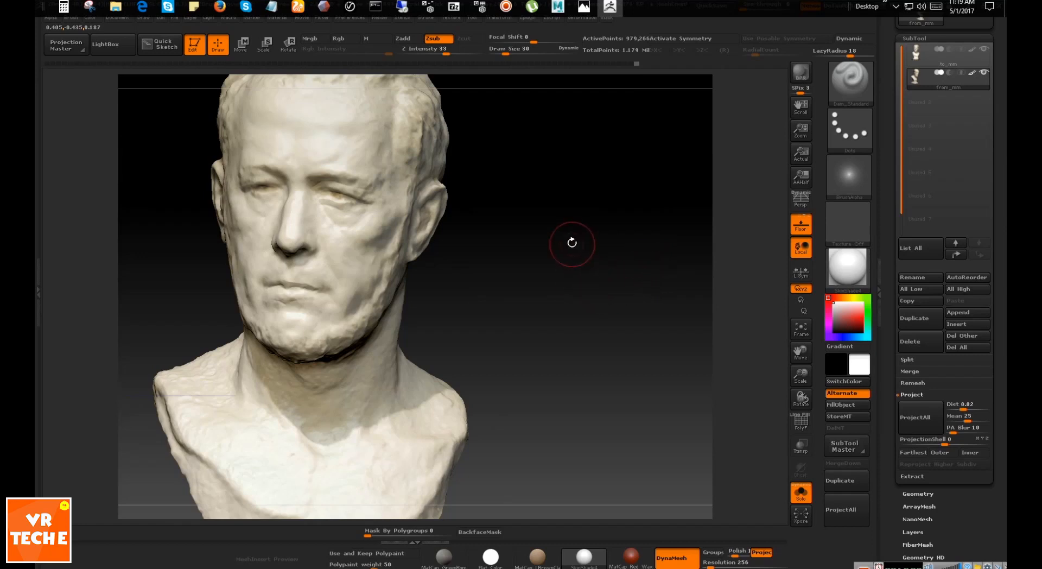
Turn off the polypaint colour on the bust
drag(572, 242, 603, 298)
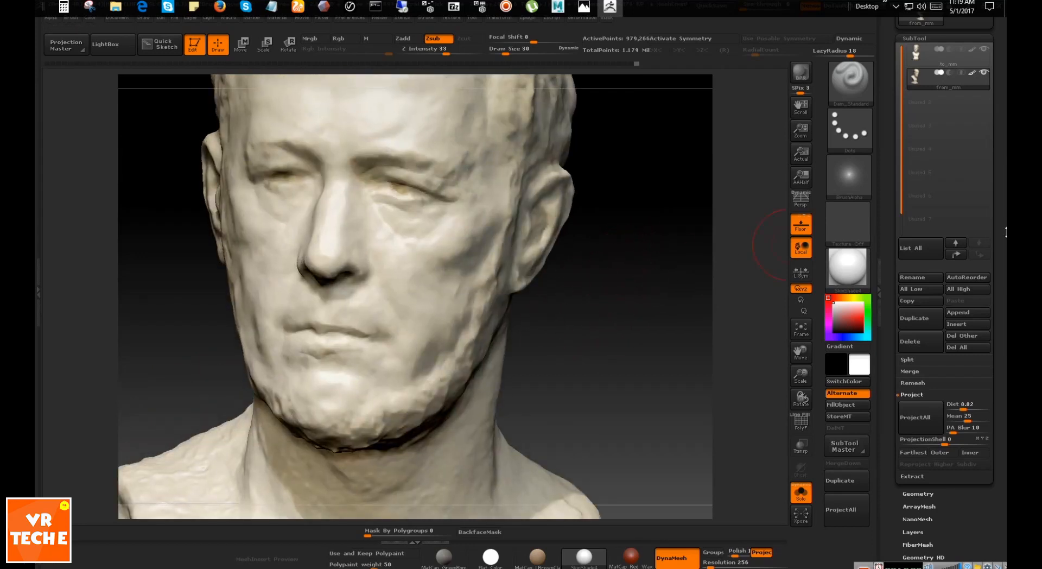
scroll(1005, 232, down, 5)
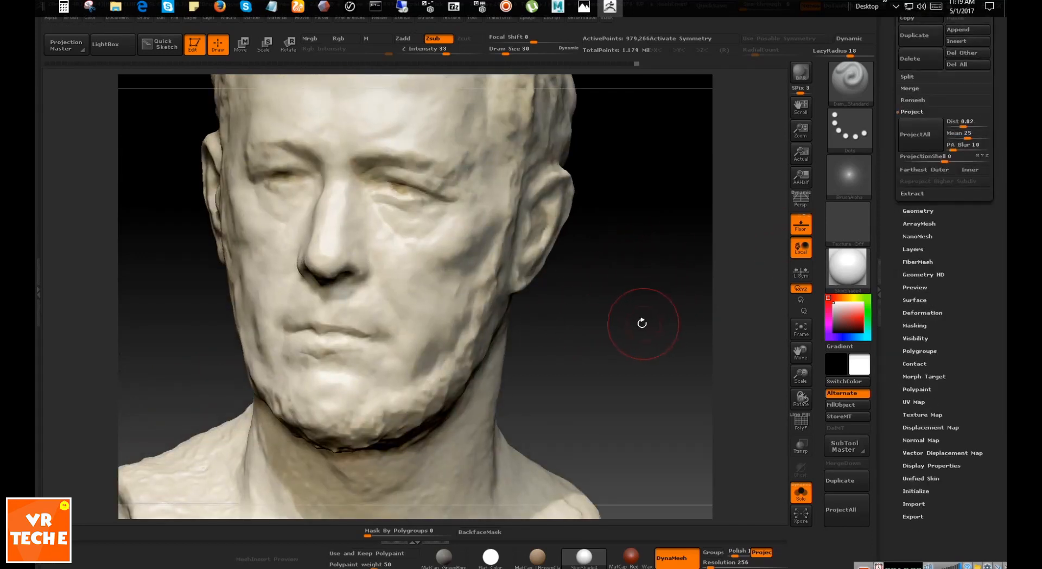
click(642, 323)
drag(597, 304, 607, 326)
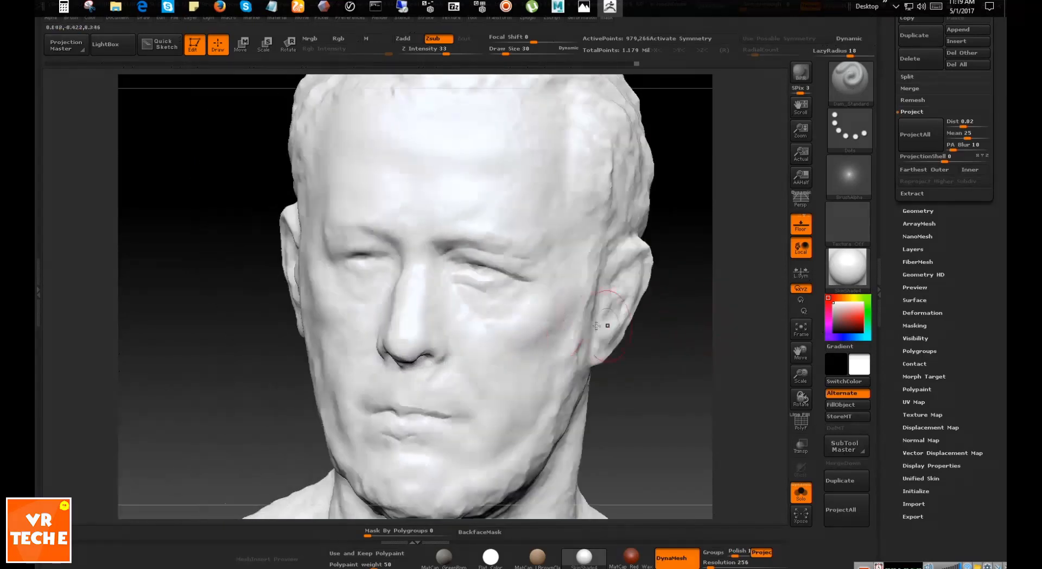
Smooth the rough skin on the temple and the cheek beside the ear with the draw size at 47
drag(694, 185, 528, 270)
key(shift)
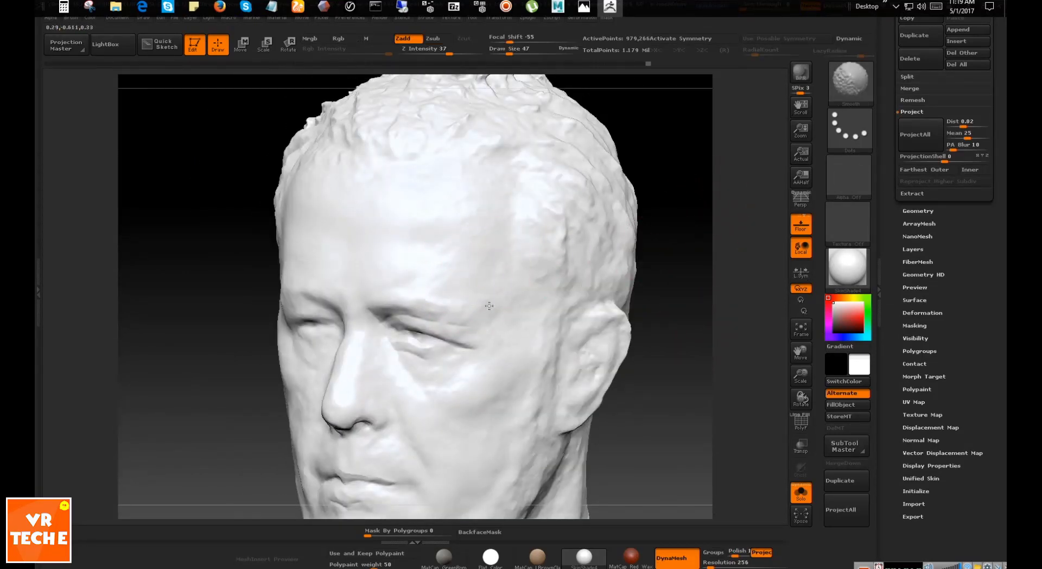
mouse_move(705, 406)
alt+mouse_down()
mouse_move(663, 263)
mouse_move(542, 304)
alt+mouse_up()
key(shift)
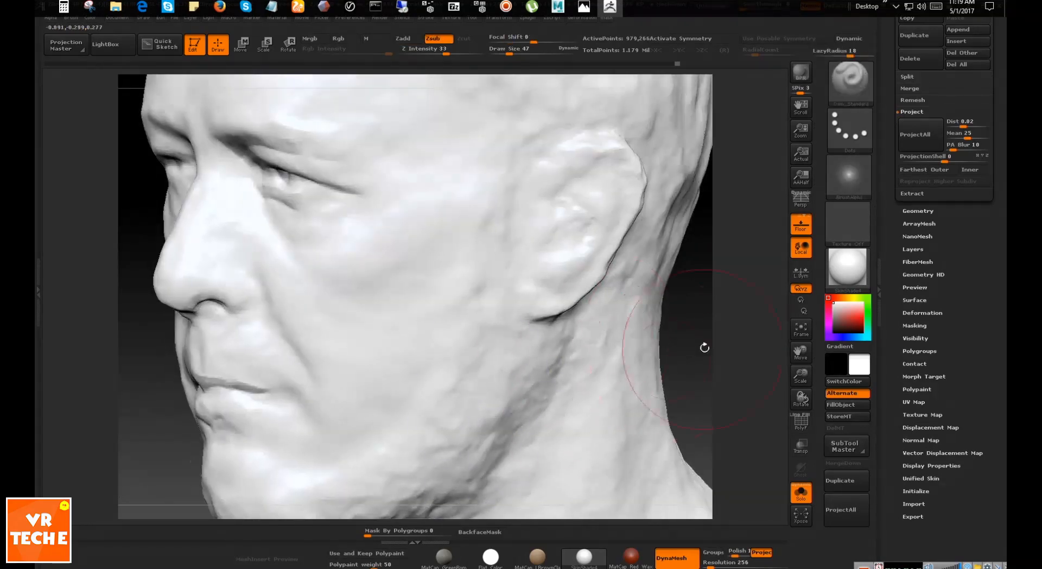
alt+drag(702, 347, 645, 241)
key(shift)
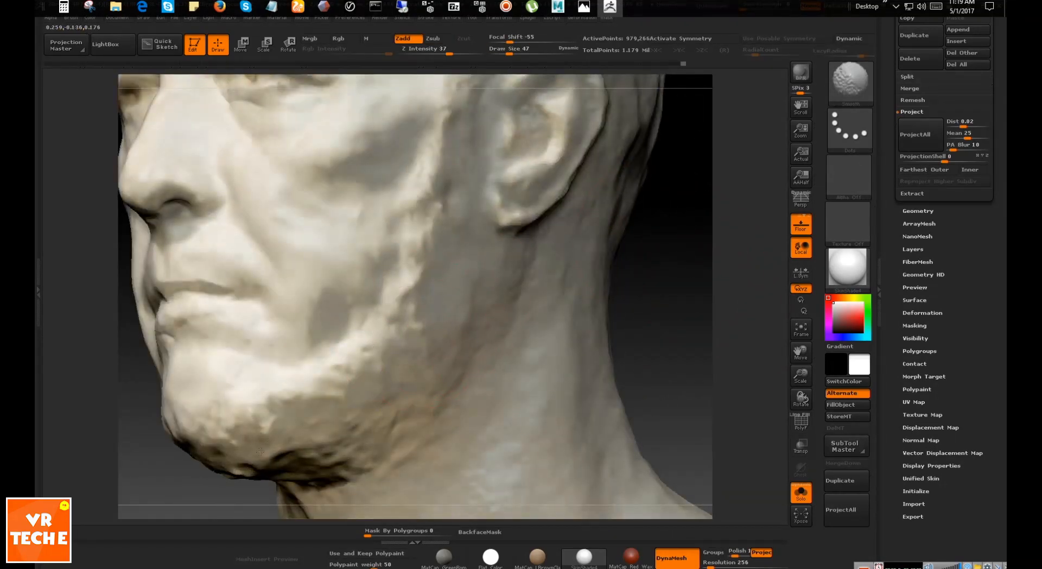
Smooth the jaw beneath the chin and the neck on both sides of the bust
drag(630, 331, 673, 233)
key(shift)
mouse_move(506, 311)
mouse_down()
mouse_move(564, 331)
mouse_move(564, 380)
mouse_up()
key(shift)
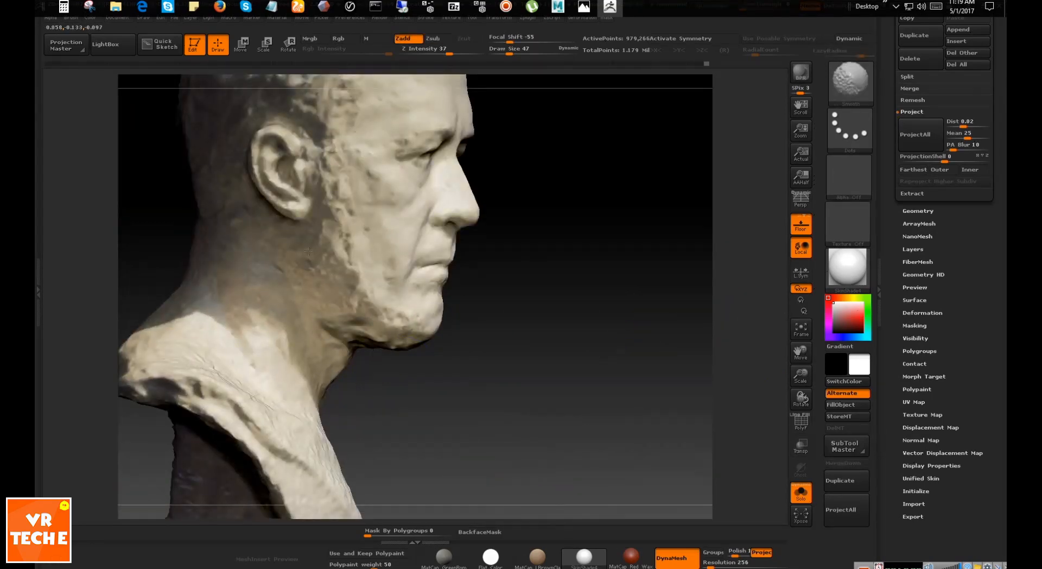
mouse_move(644, 274)
mouse_down()
mouse_move(479, 353)
mouse_move(638, 197)
mouse_move(635, 260)
mouse_move(602, 351)
mouse_move(655, 255)
mouse_move(598, 310)
mouse_up()
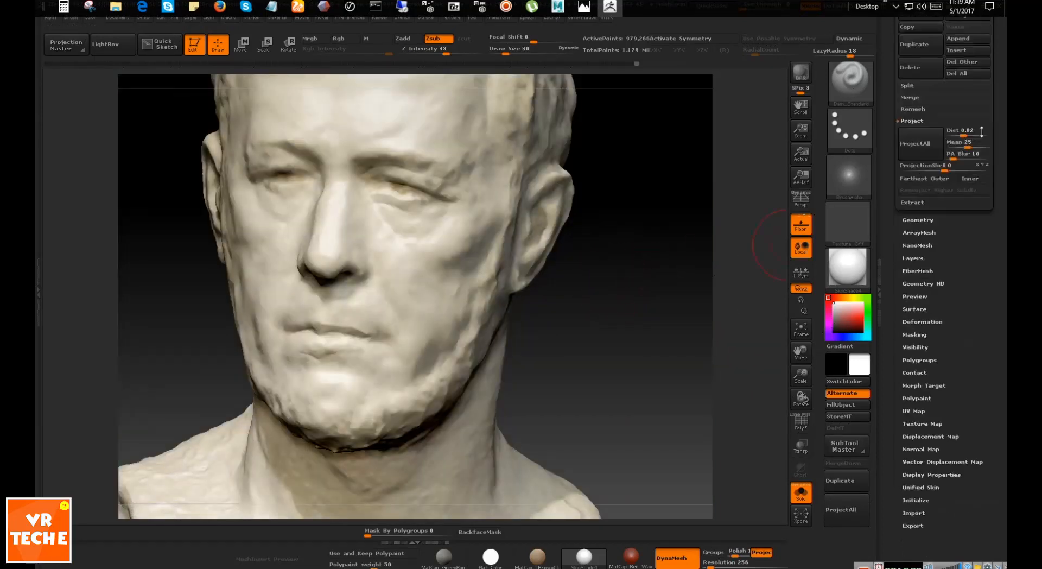
Turn off the polypaint colour and smooth the temple and upper cheek in front of the ear
click(594, 360)
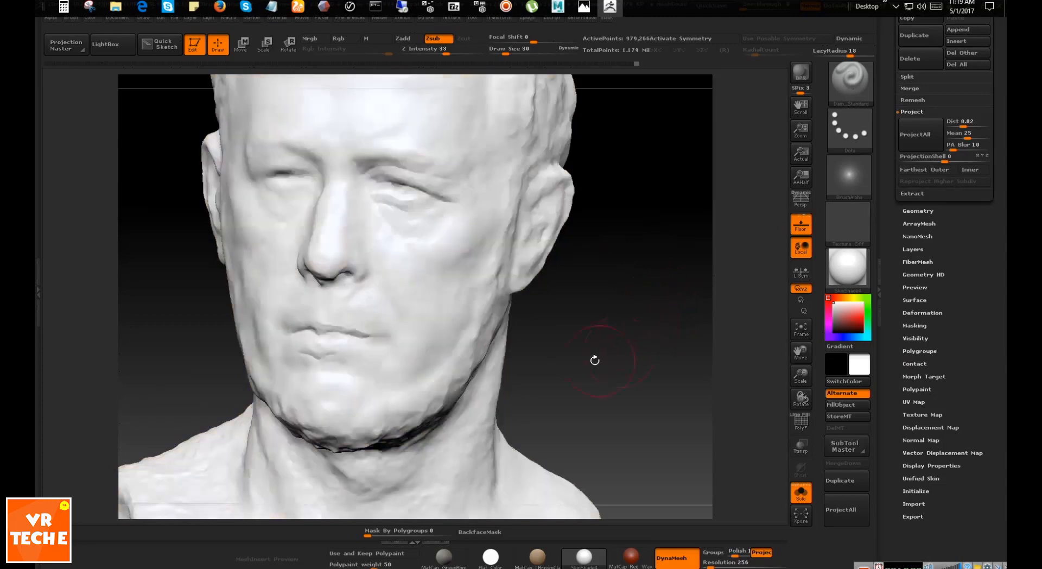
mouse_move(650, 315)
mouse_down()
mouse_move(695, 309)
mouse_move(695, 325)
mouse_move(700, 255)
mouse_move(465, 269)
mouse_up()
key(shift)
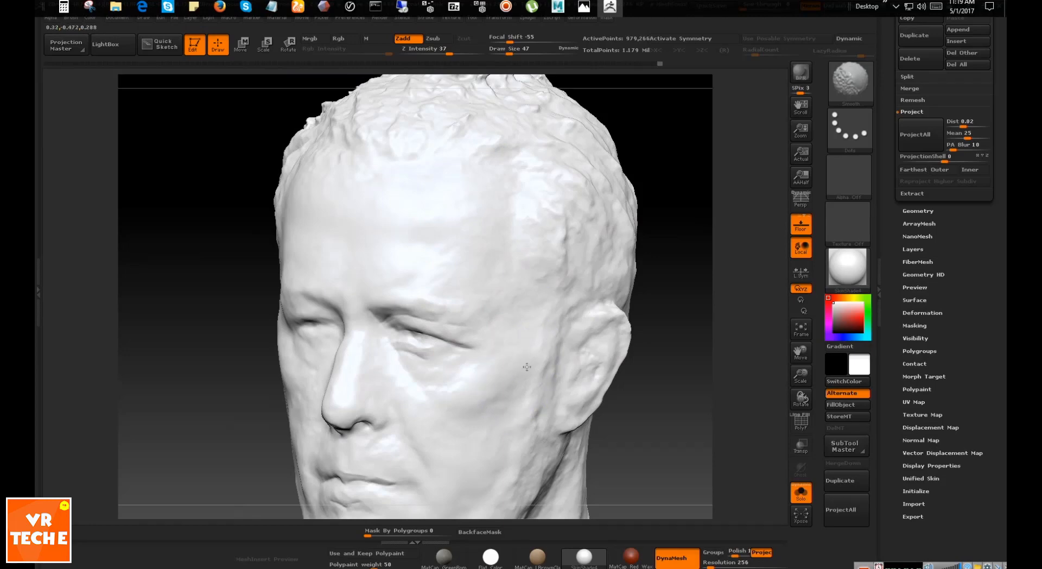
drag(672, 358, 648, 337)
shift+drag(499, 320, 483, 385)
Smooth the bumpy beard edge along the jaw and the area below the ear at draw size 47
mouse_move(673, 388)
alt+mouse_down()
mouse_move(646, 284)
mouse_move(646, 303)
alt+mouse_up()
key(s)
key(shift)
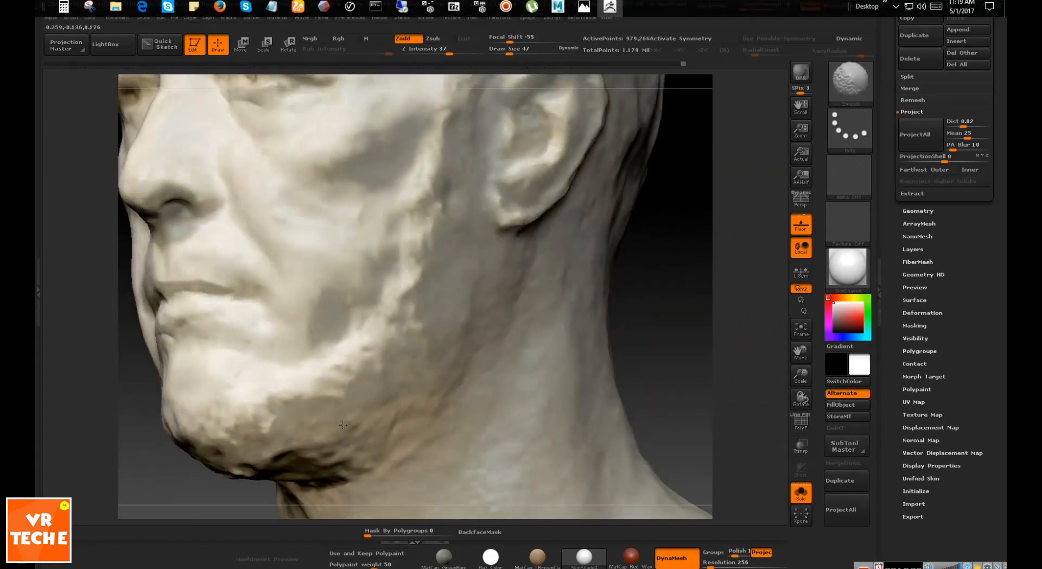
drag(667, 288, 580, 320)
key(shift)
mouse_move(565, 282)
alt+mouse_down()
mouse_move(593, 333)
mouse_move(478, 345)
alt+mouse_up()
key(shift)
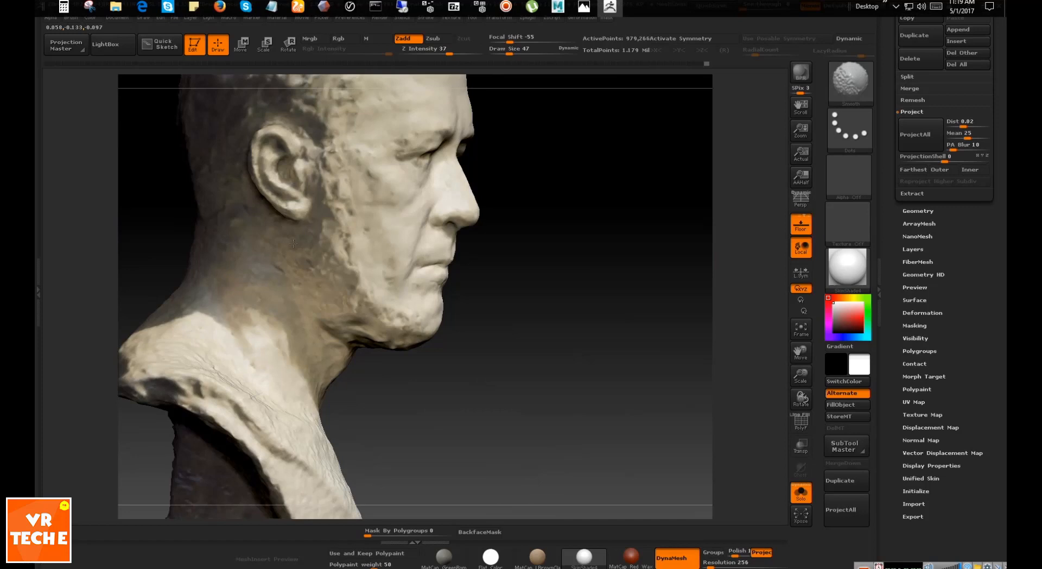
Examine the dark patch of missing scan data on the crown of the head from above
mouse_move(517, 260)
mouse_down()
mouse_move(677, 274)
mouse_move(777, 427)
mouse_up()
key(shift)
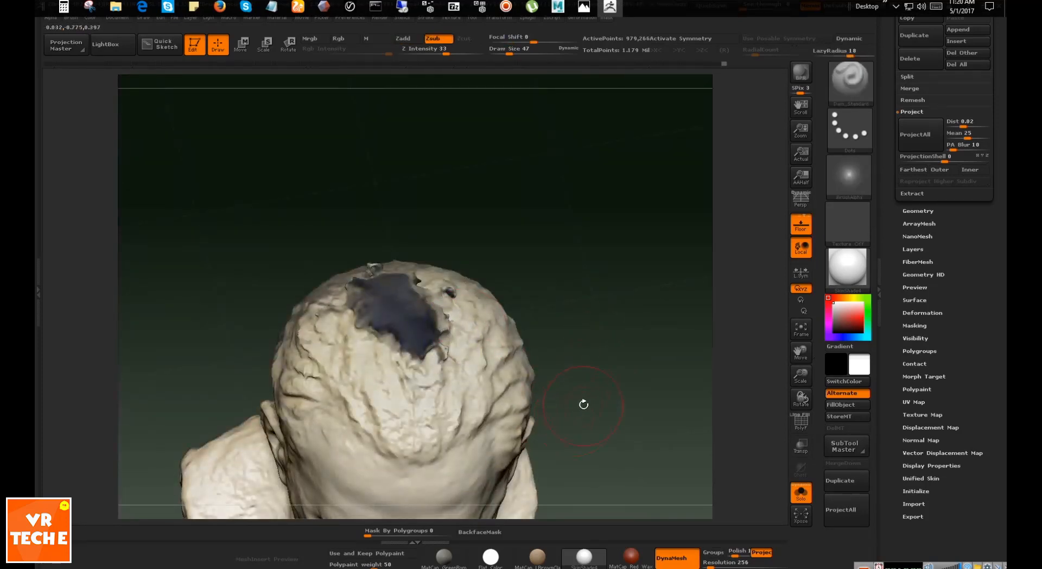
drag(662, 320, 625, 289)
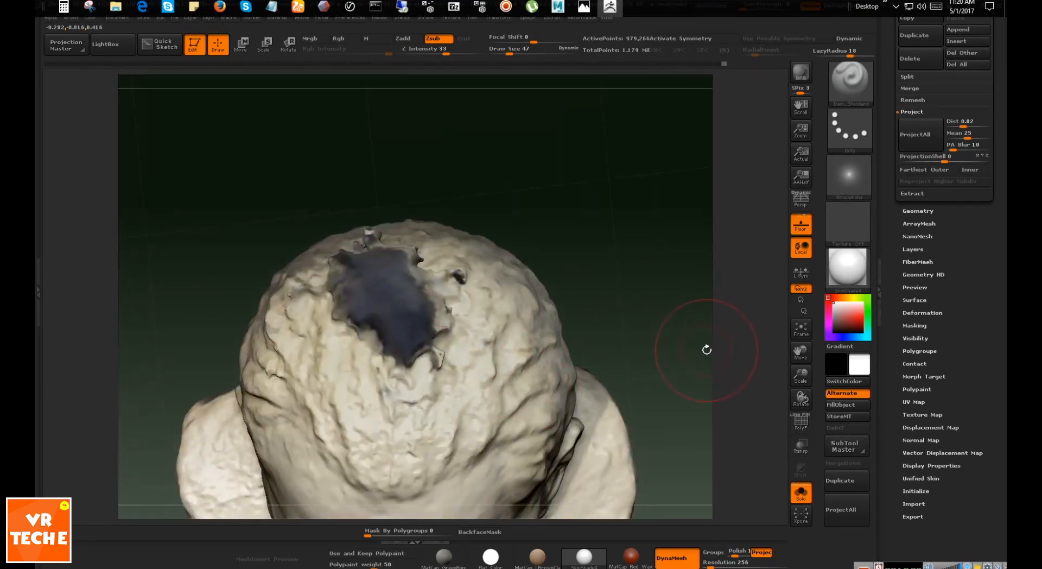
drag(708, 351, 590, 398)
mouse_move(652, 324)
mouse_down()
mouse_move(686, 232)
mouse_move(502, 377)
mouse_up()
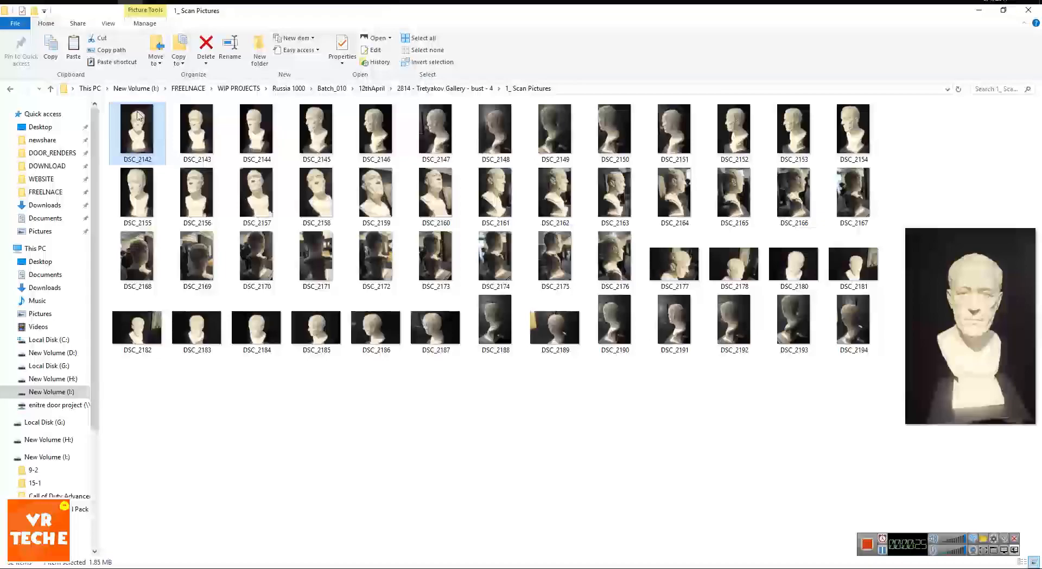
Open the scan photo DSC_2142 in IrfanView as a reference beside the sculpt
right_click(137, 130)
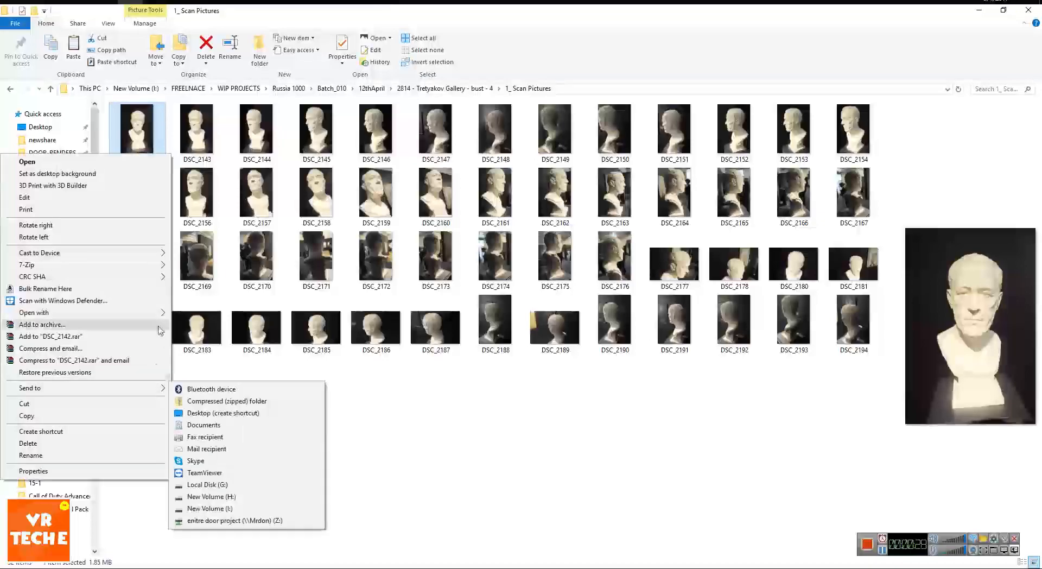
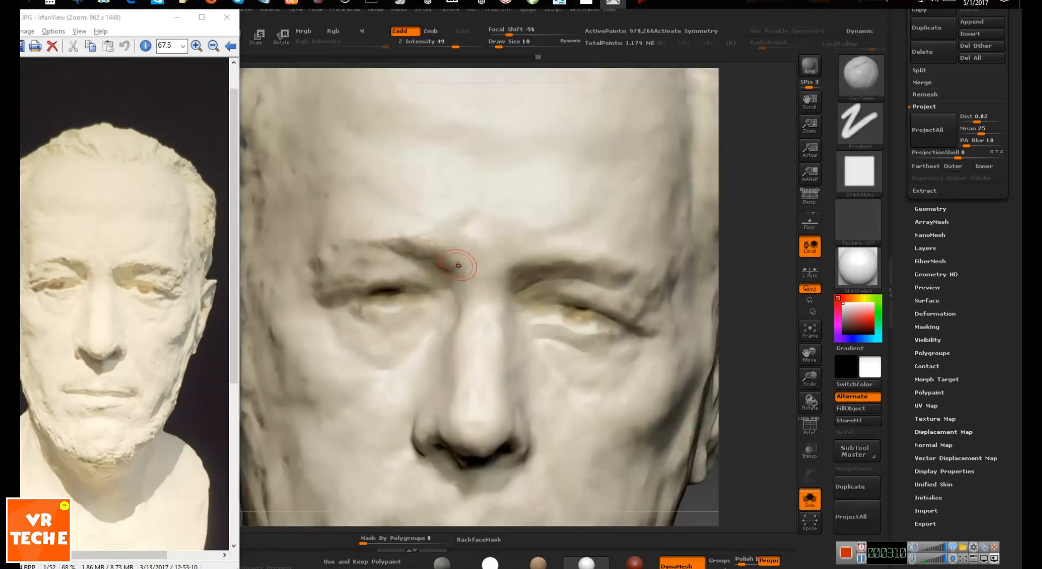
Smooth the patched area on the crown and carve hair strands around it with Dam_Standard at draw size 22
mouse_move(379, 301)
right_down()
mouse_move(465, 300)
mouse_move(492, 238)
right_up()
key(b)
key(d)
key(s)
mouse_move(629, 267)
right_down()
mouse_move(507, 267)
mouse_move(729, 275)
mouse_move(597, 271)
right_up()
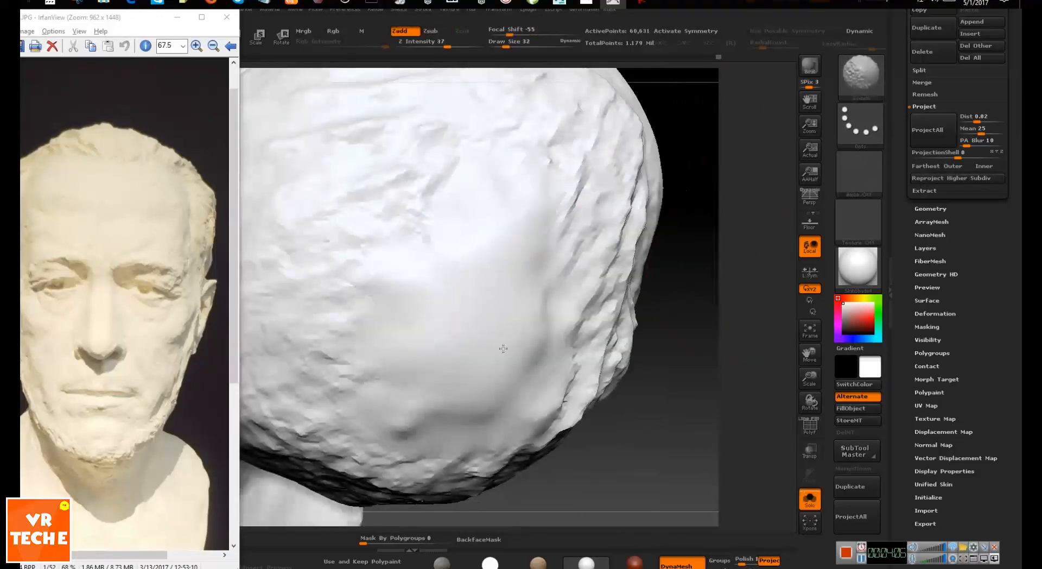
right_drag(503, 349, 497, 244)
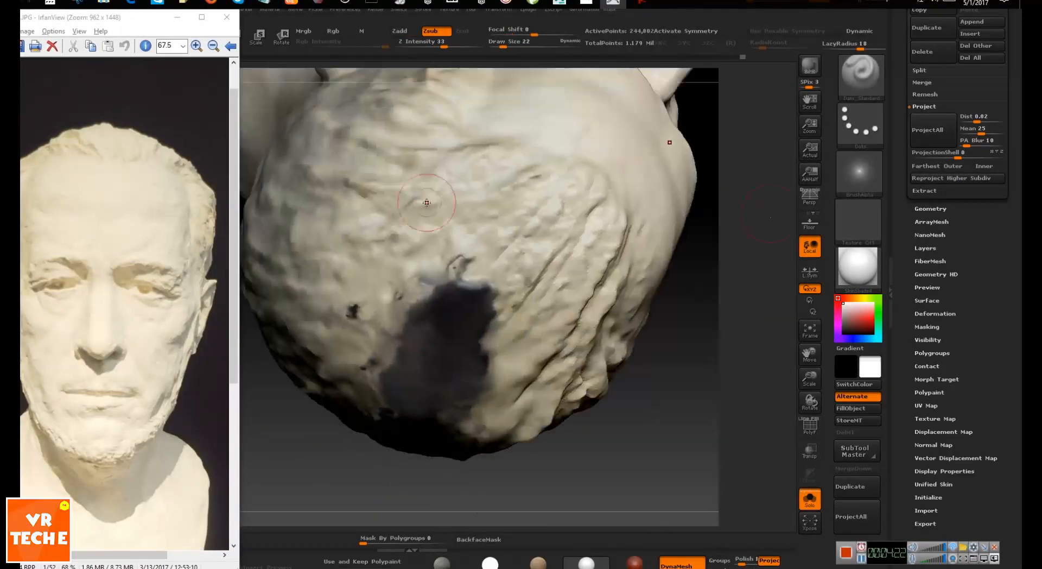
mouse_move(427, 203)
ctrl+right_down()
mouse_move(427, 163)
mouse_move(427, 228)
mouse_move(700, 288)
mouse_move(465, 160)
mouse_move(714, 216)
mouse_move(699, 255)
mouse_move(714, 313)
mouse_move(760, 179)
mouse_move(569, 332)
mouse_move(651, 217)
mouse_move(706, 349)
mouse_move(417, 188)
ctrl+right_up()
Build up the sideburn in front of the ear and the beard at the jaw with ClayTubes at draw size 20
key(b)
key(s)
key(t)
key(b)
key(c)
key(t)
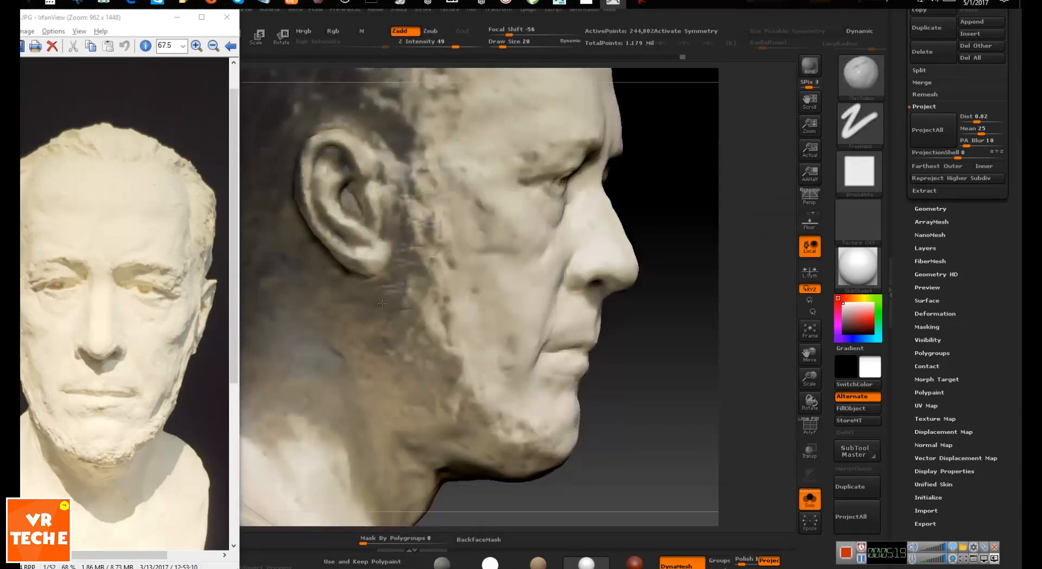
drag(382, 303, 402, 379)
right_drag(402, 379, 411, 253)
Apply the MatCap Red Wax material and build up the beard on the chin and jaw with ClayTubes at draw size 30
click(634, 562)
mouse_move(678, 325)
right_down()
mouse_move(624, 271)
mouse_move(597, 347)
right_up()
key(bracketright)
drag(613, 347, 534, 384)
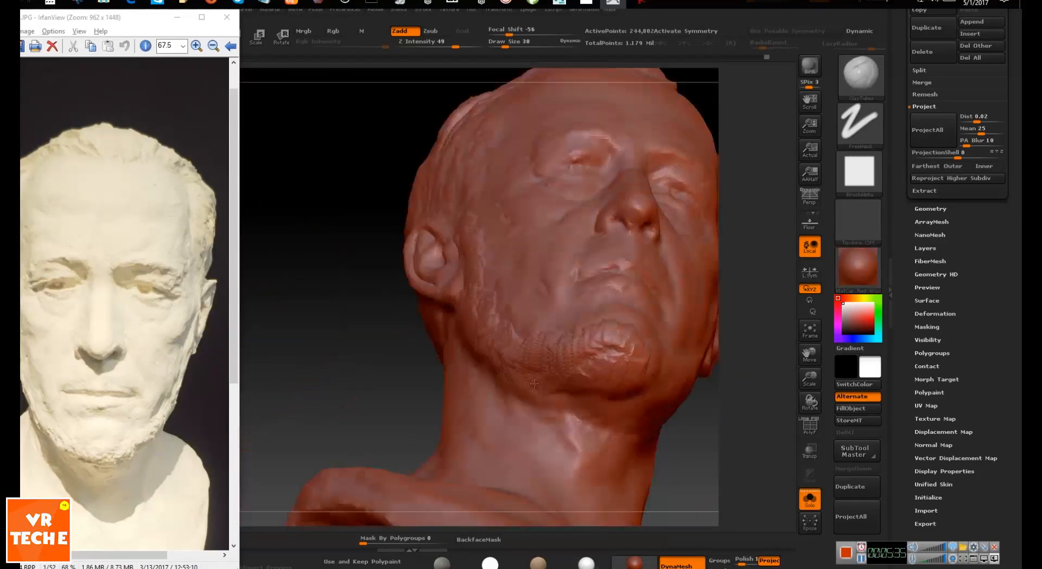
mouse_move(534, 384)
right_down()
mouse_move(380, 374)
mouse_move(791, 367)
mouse_move(721, 344)
right_up()
Build up the sideburn from the hairline past the ear to the jaw with ClayTubes
drag(545, 92, 552, 187)
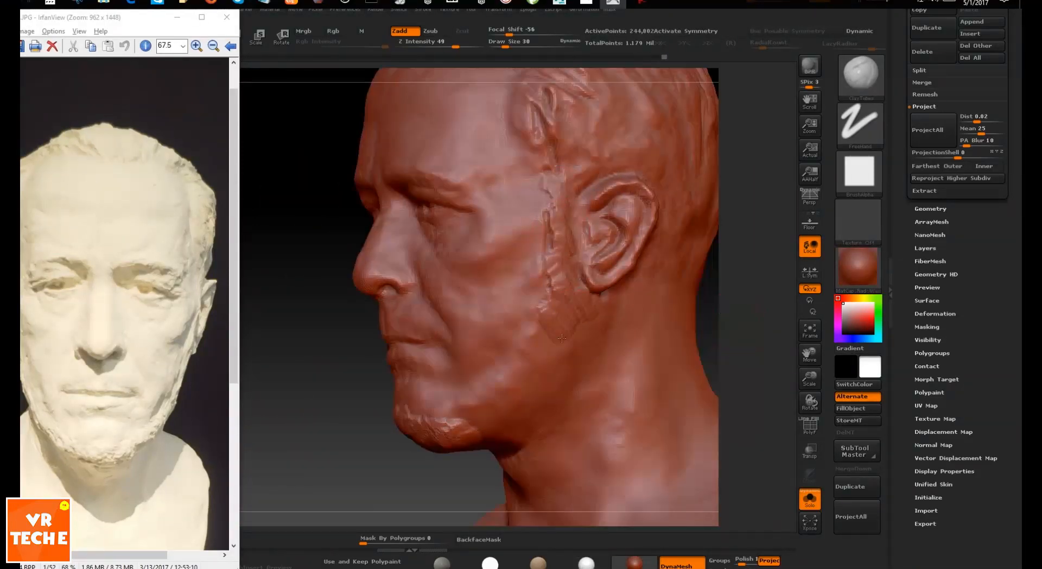
right_drag(467, 432, 488, 450)
drag(570, 306, 601, 325)
mouse_move(632, 356)
right_down()
mouse_move(722, 303)
mouse_move(727, 344)
mouse_move(730, 277)
mouse_move(733, 369)
right_up()
Carve the fold from the nose wing toward the mouth corner with Dam_Standard at a small draw size, and soften it
key(b)
key(d)
key(s)
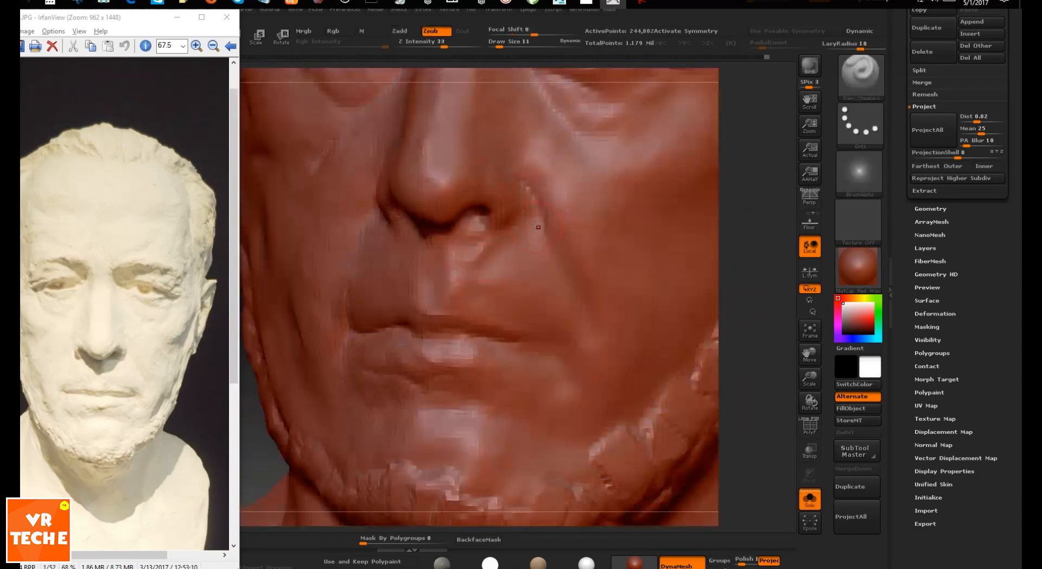
drag(523, 184, 548, 260)
shift+drag(548, 261, 535, 225)
mouse_move(733, 347)
right_down()
mouse_move(700, 390)
mouse_move(690, 365)
mouse_move(700, 282)
right_up()
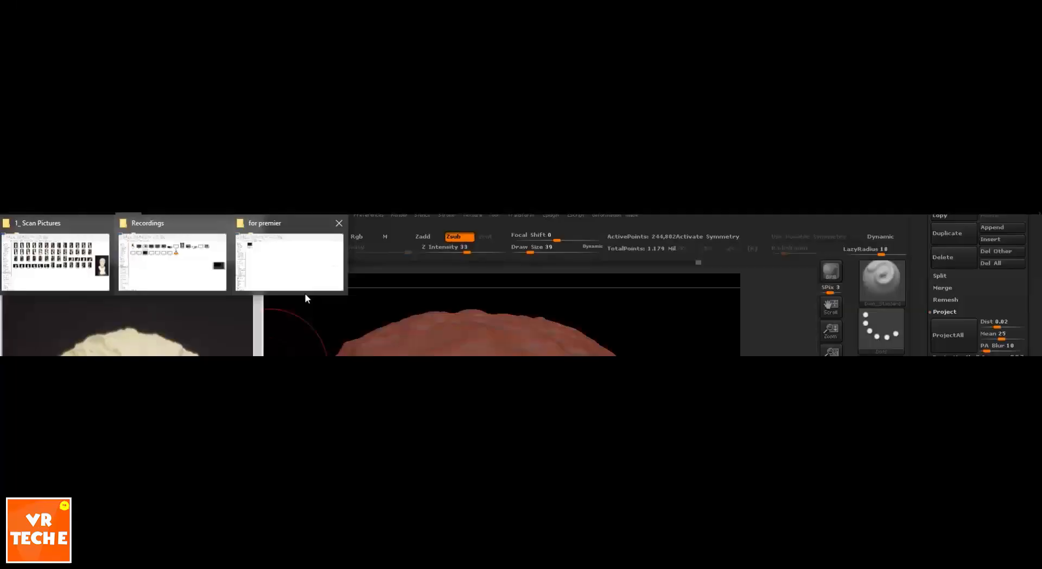
Open the scan photo DSC_2180 as a second hair reference above the first photo and return to the sculpt
click(356, 332)
click(793, 263)
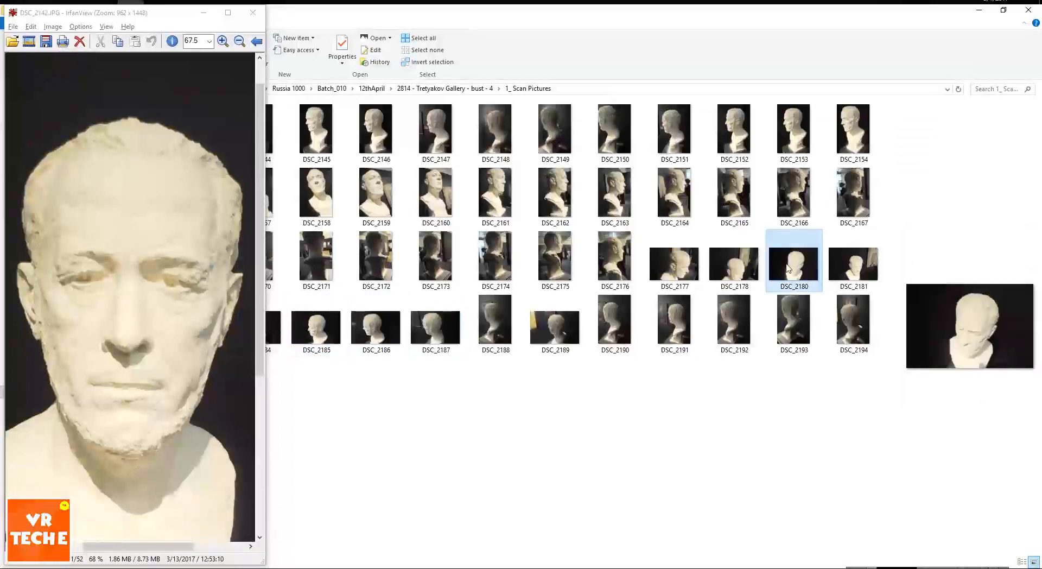
right_click(790, 242)
mouse_move(651, 402)
click(507, 425)
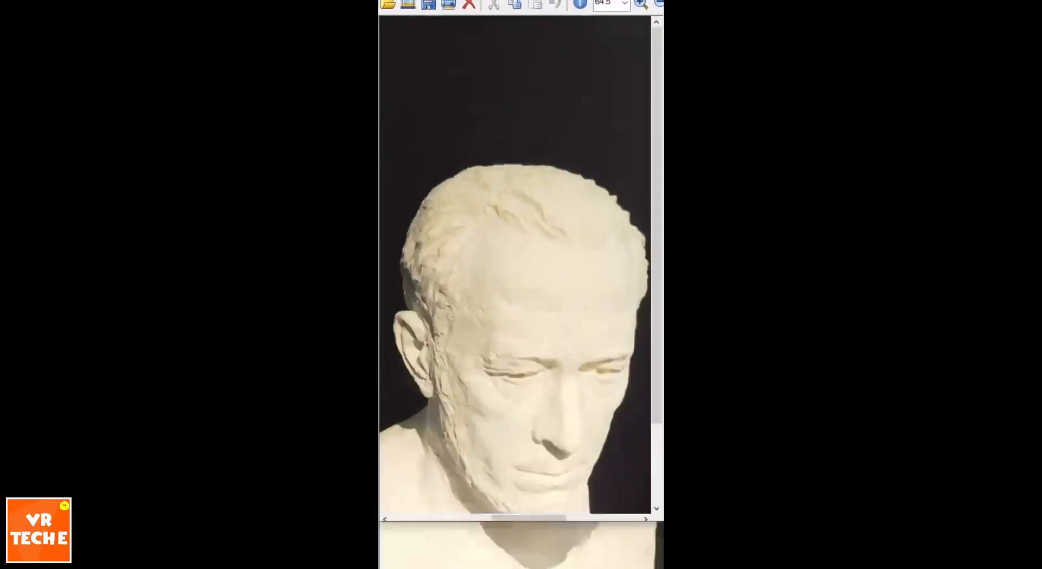
key(alt+Tab)
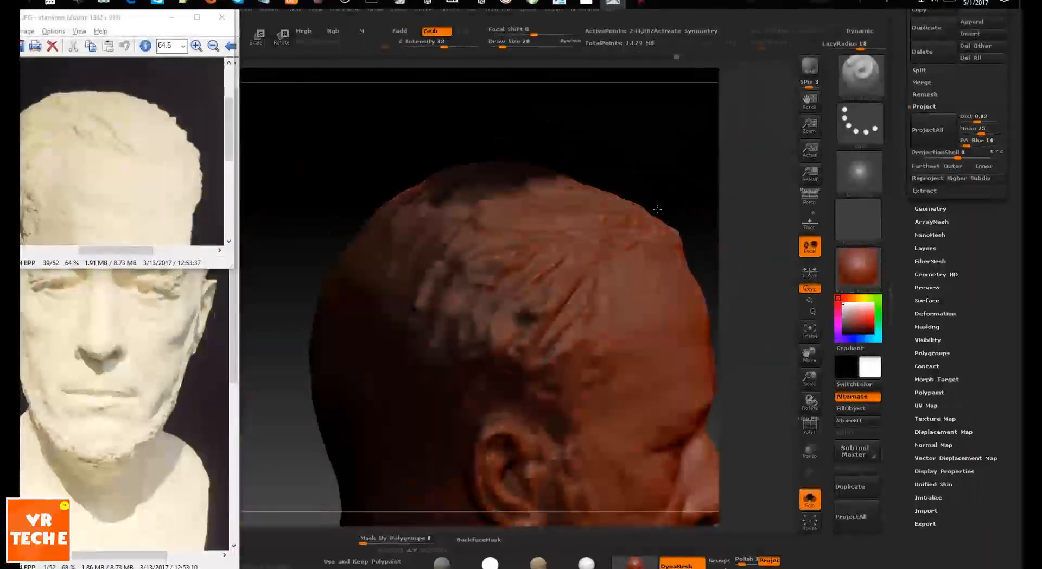
Carve hair strands across the side and back of the head with Dam_Standard at draw size 22
mouse_move(657, 209)
mouse_down()
mouse_move(679, 278)
mouse_move(648, 234)
mouse_move(778, 234)
mouse_move(428, 337)
mouse_up()
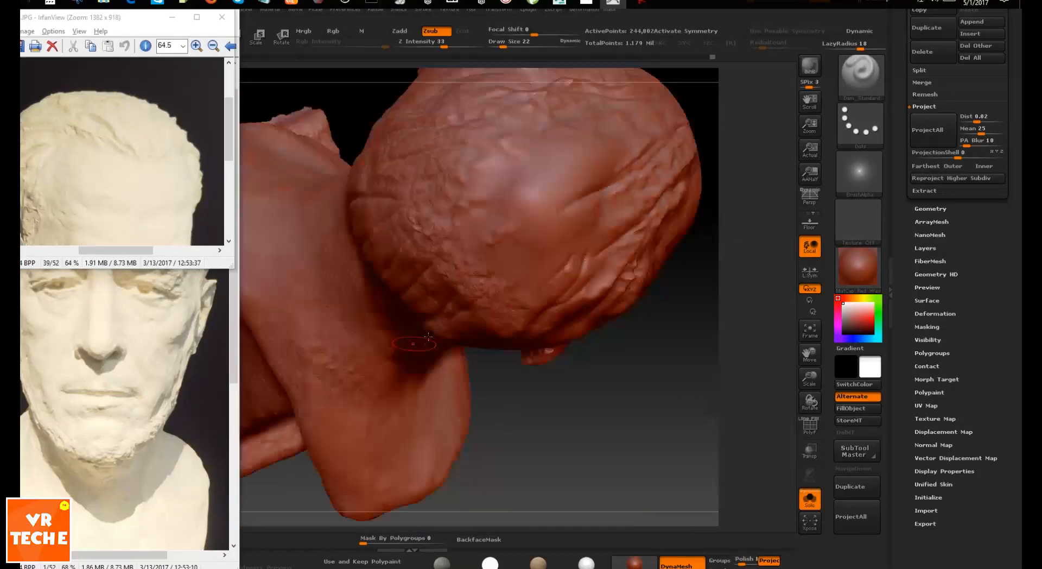
mouse_move(520, 201)
mouse_down()
mouse_move(461, 265)
mouse_move(372, 424)
mouse_move(328, 415)
mouse_move(651, 350)
mouse_move(394, 273)
mouse_move(521, 325)
mouse_move(662, 404)
mouse_up()
ctrl+right_drag(663, 404, 702, 344)
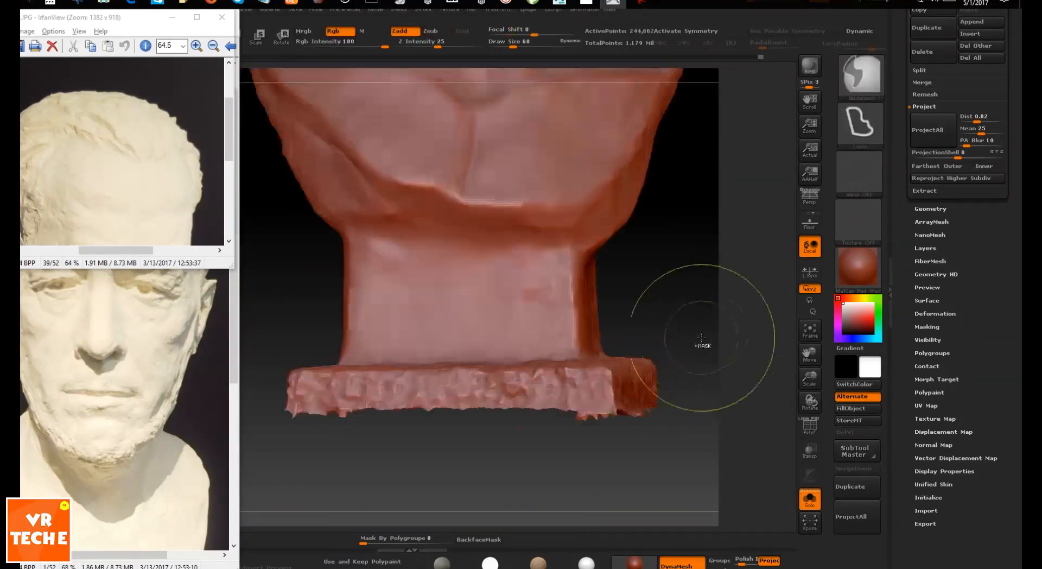
Smooth around the ear at draw size 24 and carve hair strands above the temple with Dam_Standard at draw size 35
mouse_move(702, 344)
mouse_down()
mouse_move(599, 358)
mouse_move(488, 325)
mouse_up()
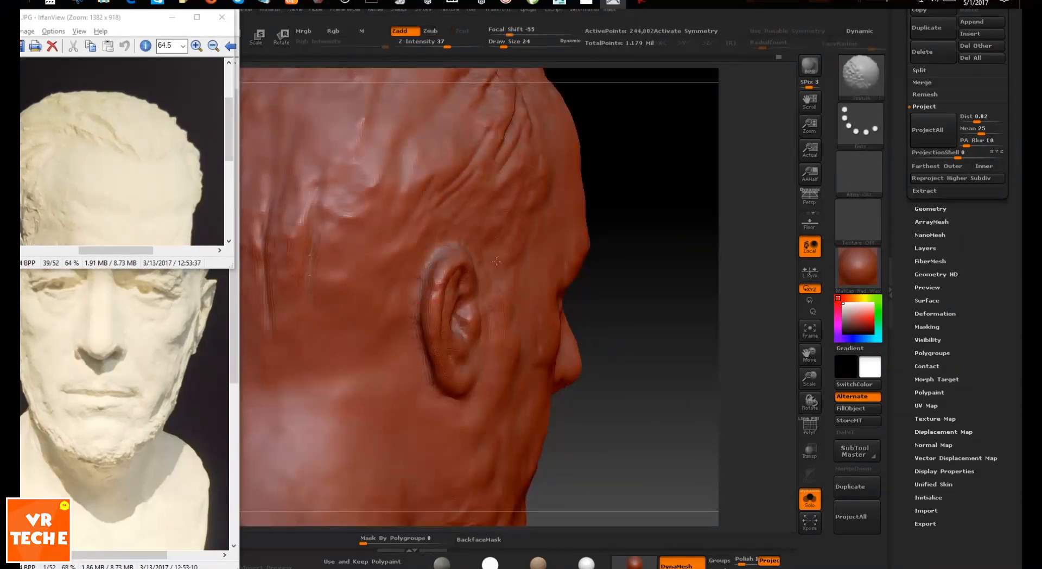
mouse_move(488, 325)
ctrl+right_down()
mouse_move(485, 294)
mouse_move(537, 304)
mouse_move(667, 244)
mouse_move(454, 227)
ctrl+right_up()
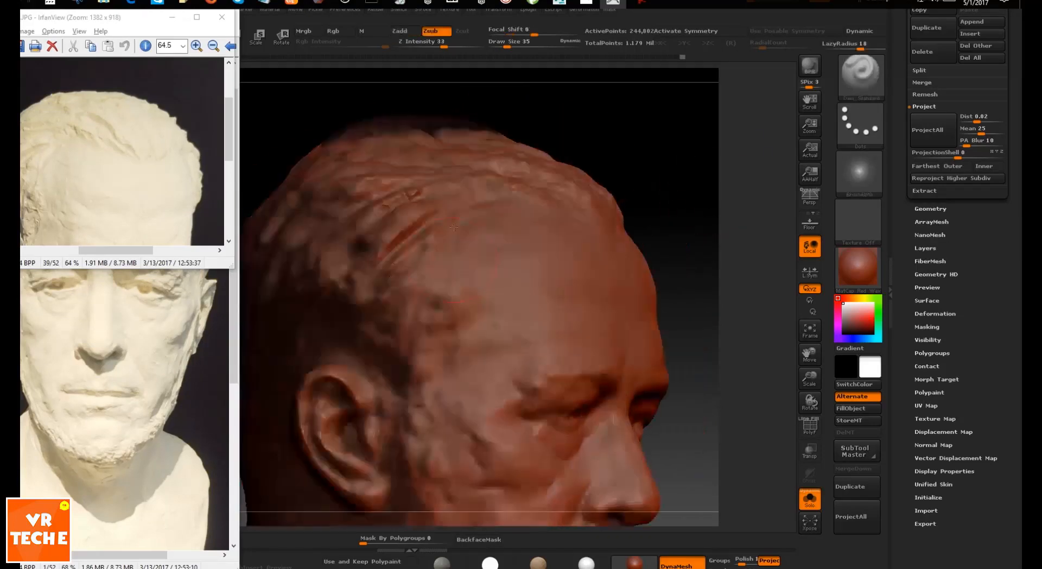
mouse_move(327, 318)
ctrl+right_down()
mouse_move(630, 242)
mouse_move(543, 304)
mouse_move(489, 304)
ctrl+right_up()
Compare the eyes and brows under the white and red wax materials, keep white and raise the subdivision level
click(586, 563)
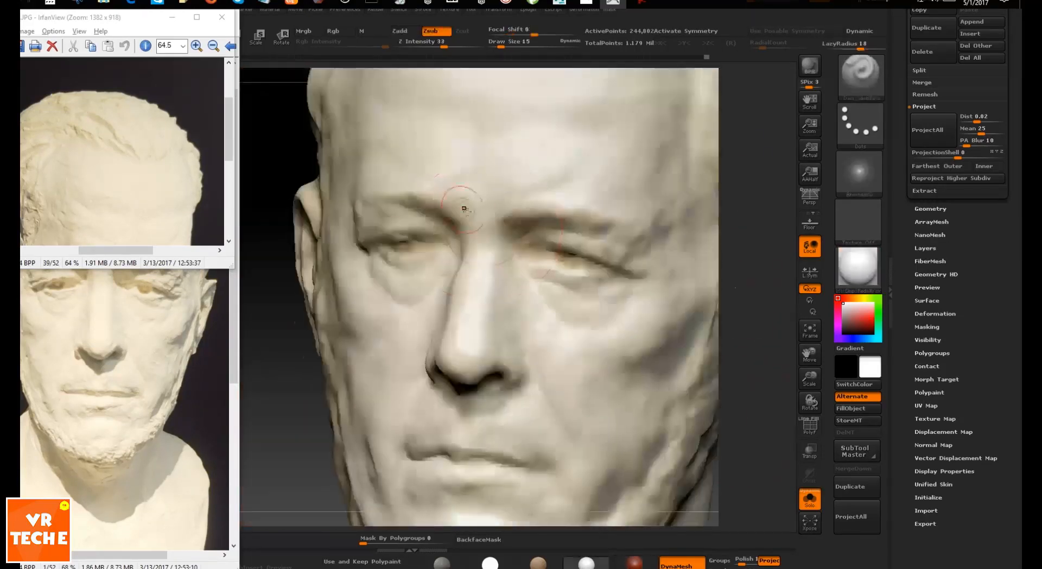
mouse_move(465, 204)
right_down()
mouse_move(587, 356)
mouse_move(564, 293)
right_up()
click(634, 563)
mouse_move(547, 414)
right_down()
mouse_move(488, 325)
mouse_move(525, 271)
mouse_move(691, 255)
right_up()
click(586, 563)
key(d)
Build up the upper eyelid and the iris of the eye with ClayTubes, reducing the draw size to 8
ctrl+right_drag(585, 337, 525, 274)
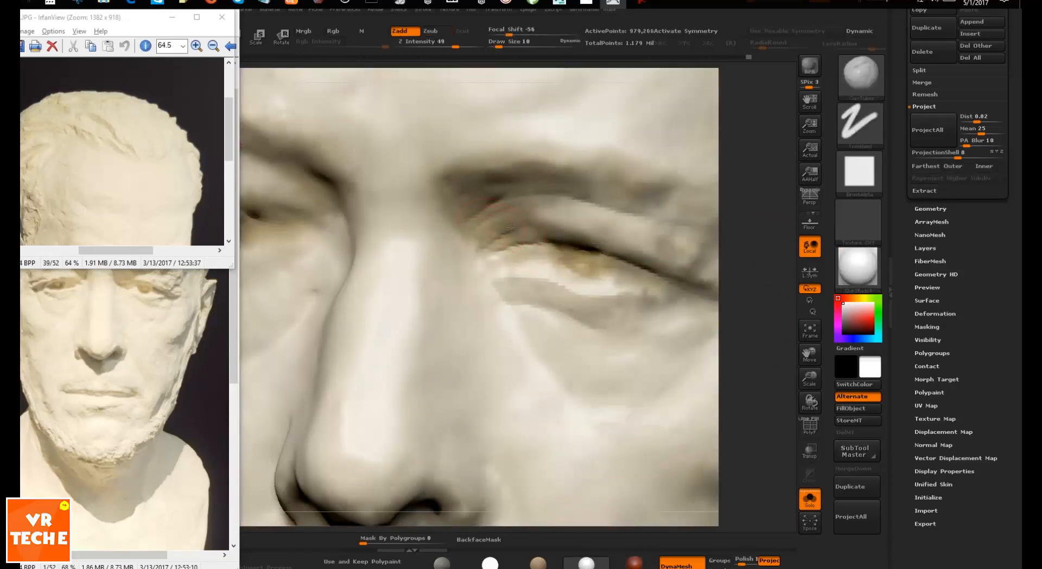
ctrl+right_drag(514, 228, 565, 258)
drag(312, 243, 460, 258)
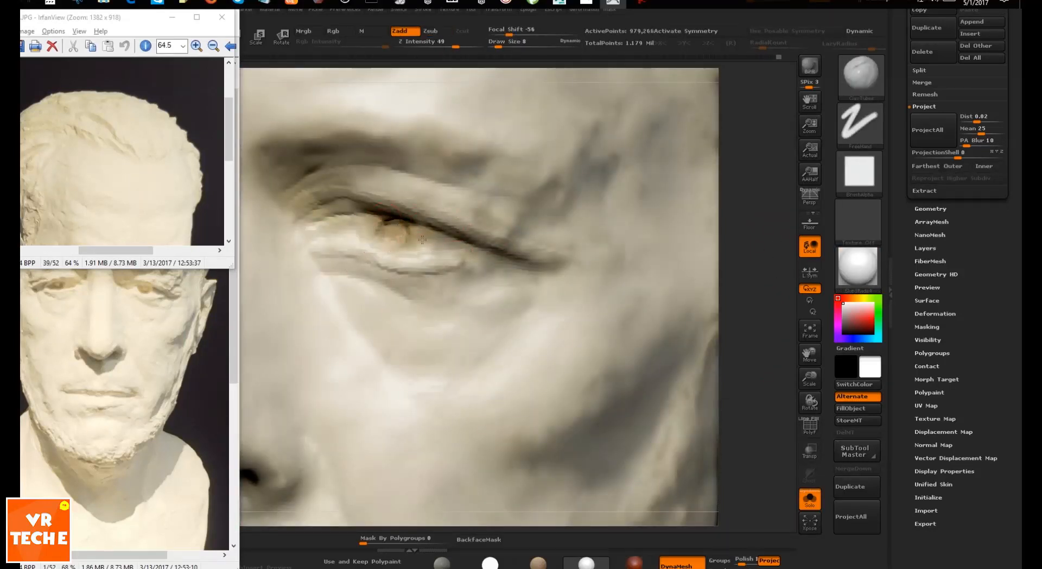
Shape the bag under the eye and the outer eyelid fold with ClayTubes at draw size 14, smoothing the brow
drag(492, 301, 410, 320)
shift+drag(388, 122, 347, 130)
drag(456, 196, 507, 218)
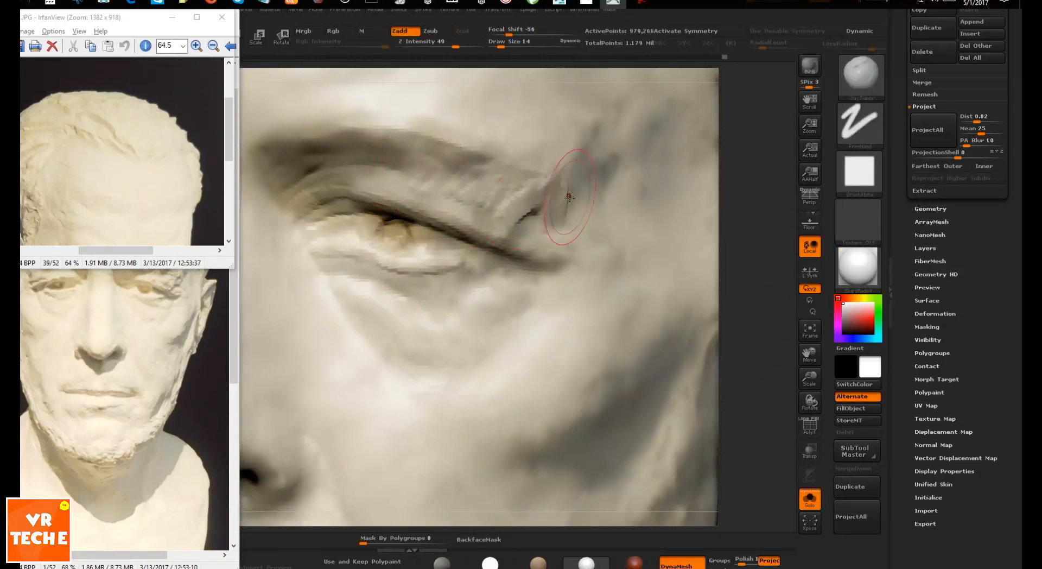
mouse_move(548, 217)
ctrl+right_down()
mouse_move(699, 158)
mouse_move(542, 174)
ctrl+right_up()
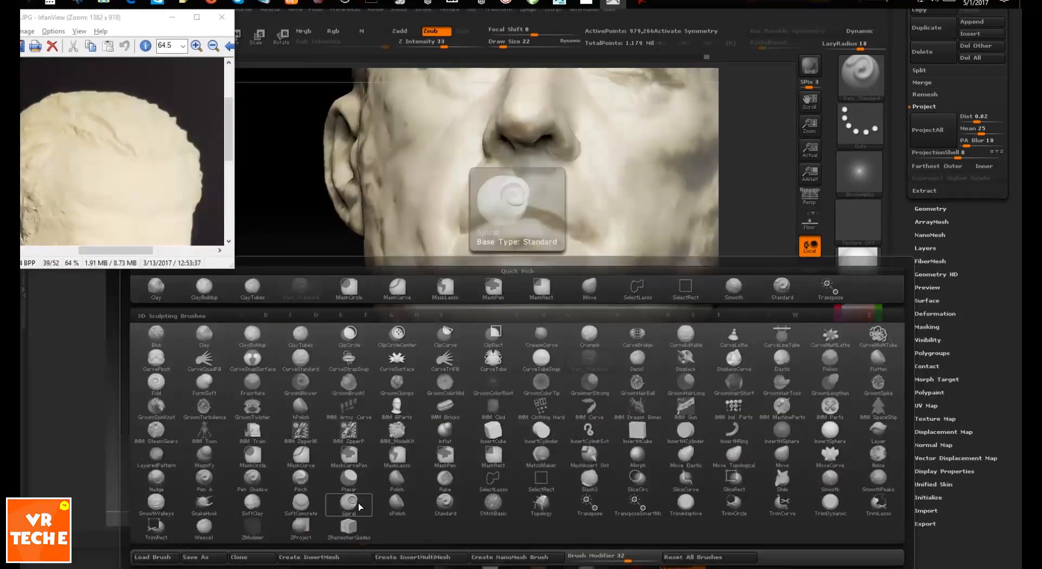
Carve fine hair strands above the forehead with Dam_Standard at draw size 13
key(m)
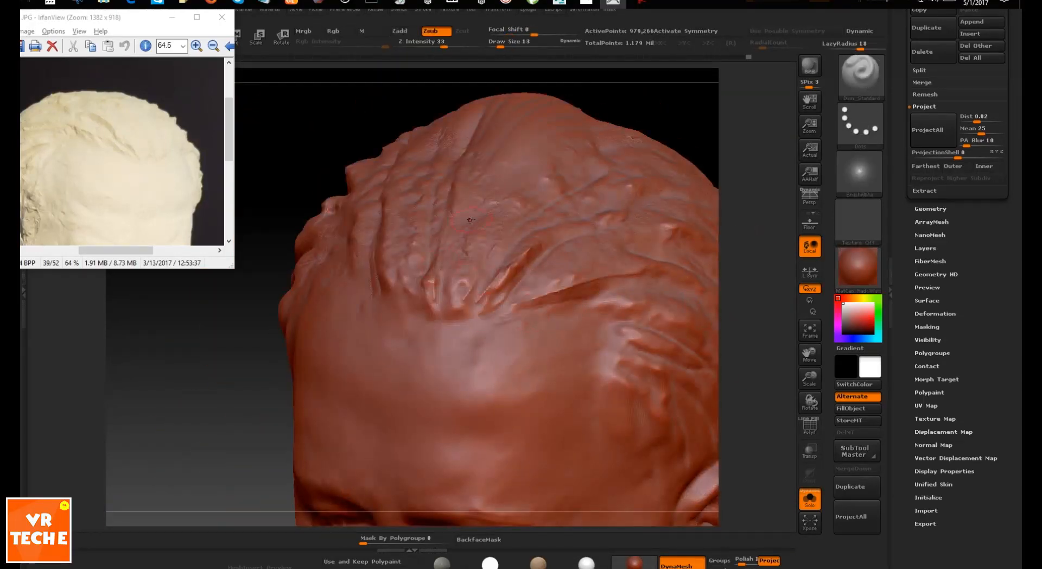
key(bracketright)
mouse_move(469, 220)
right_down()
mouse_move(716, 227)
mouse_move(507, 153)
mouse_move(414, 350)
mouse_move(501, 276)
mouse_move(665, 335)
mouse_move(600, 242)
right_up()
Build up the inner folds of the ear with ClayTubes and smooth them at draw size 20
key(bracketleft)
key(b)
key(c)
key(t)
key(bracketright)
shift+drag(430, 315, 387, 316)
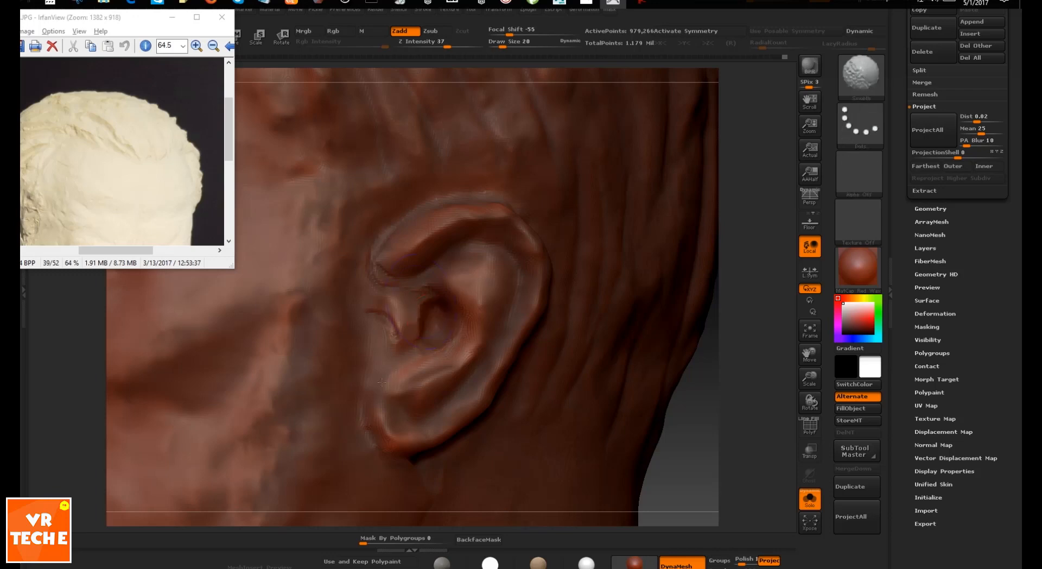
key(b)
key(d)
key(s)
drag(764, 330, 598, 399)
right_drag(598, 399, 658, 319)
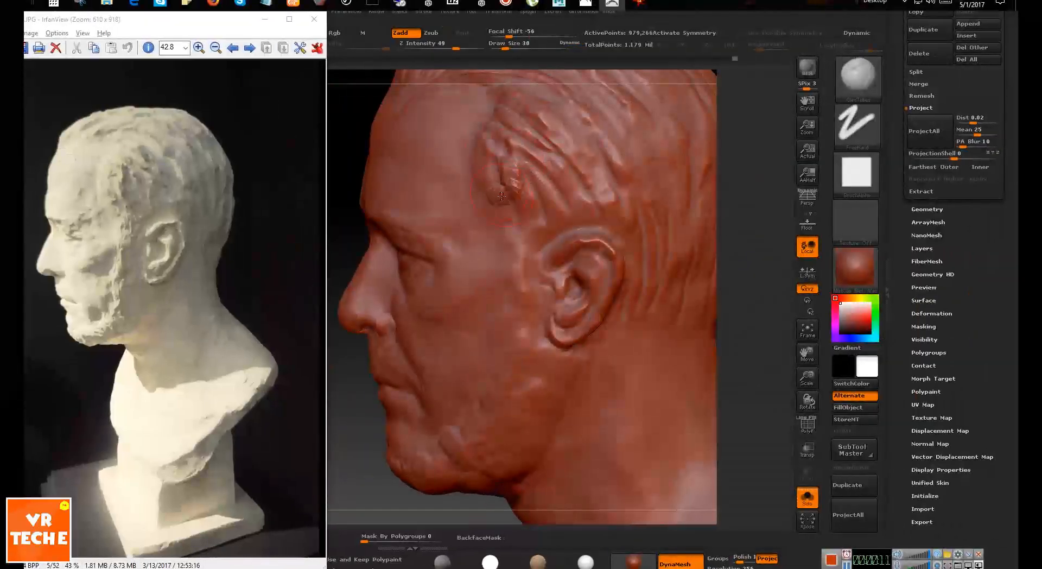
Lay ClayTubes strokes down the sideburn and beard edge in front of the ear with a reduced draw size
drag(495, 405, 488, 421)
alt+right_drag(530, 383, 495, 397)
key(s)
drag(534, 344, 523, 344)
drag(540, 356, 514, 358)
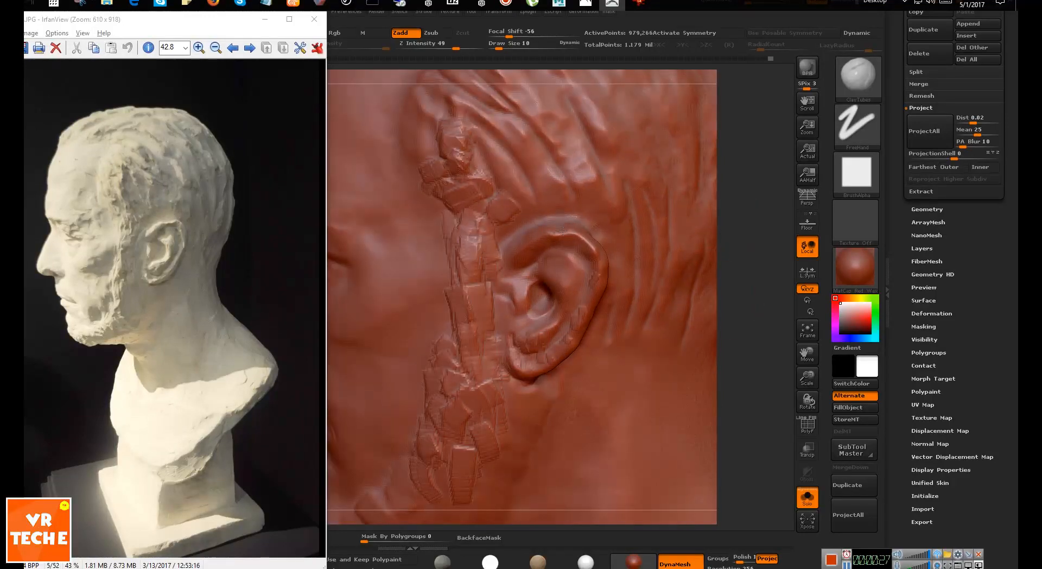
Add more clay to the sideburn and temple hairline, and smooth the strokes in front of the ear
alt+drag(781, 195, 737, 219)
drag(527, 210, 469, 188)
alt+right_drag(415, 201, 440, 177)
shift+drag(440, 177, 458, 412)
mouse_move(740, 228)
alt+mouse_down()
mouse_move(739, 267)
mouse_move(759, 239)
alt+mouse_up()
shift+drag(494, 402, 483, 370)
mouse_move(478, 282)
mouse_down()
mouse_move(461, 281)
mouse_move(515, 297)
mouse_up()
Drop the head one subdivision level and smooth the cheek area
right_drag(423, 282, 548, 282)
key(shift+d)
ctrl+right_drag(464, 239, 464, 270)
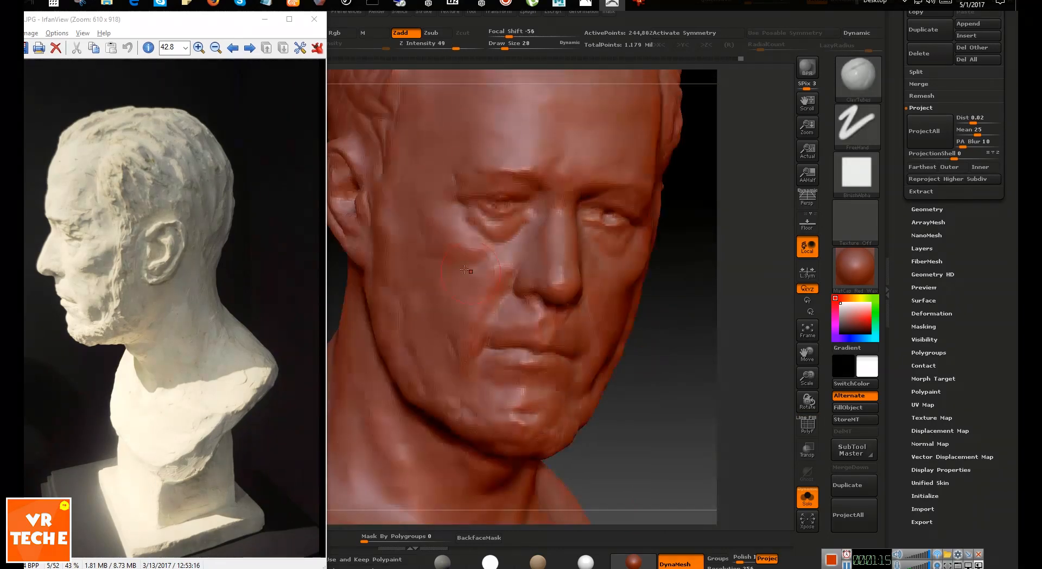
shift+drag(418, 216, 434, 260)
Inspect the whole bust, its chest edges and the rough pedestal from the front, sides and above
right_drag(434, 261, 380, 260)
mouse_move(740, 71)
alt+mouse_down()
mouse_move(739, 133)
mouse_move(674, 163)
alt+mouse_up()
ctrl+right_drag(707, 353, 707, 294)
drag(707, 294, 676, 303)
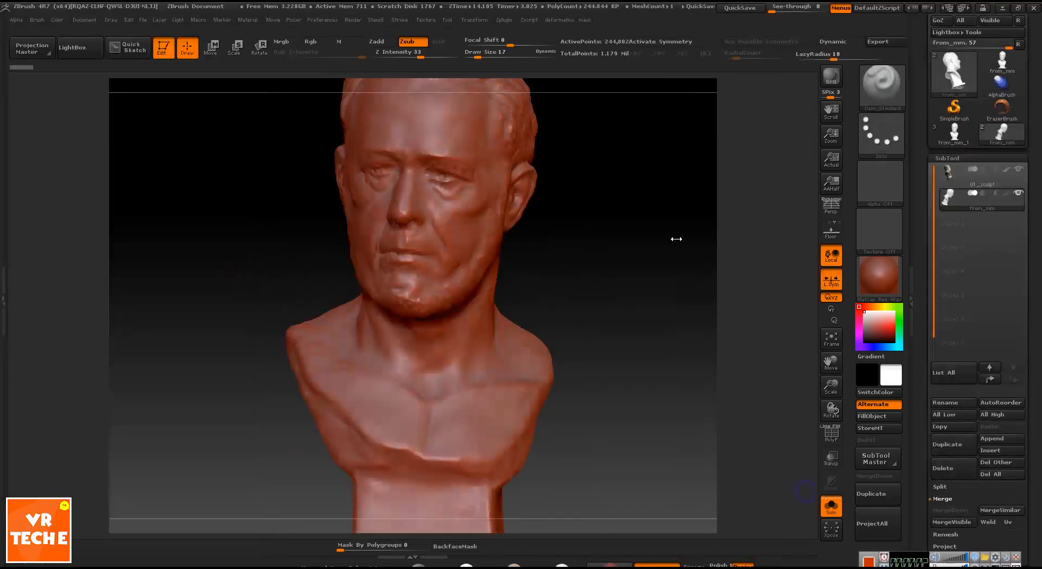
drag(674, 237, 659, 243)
ctrl+right_drag(659, 243, 714, 276)
drag(714, 276, 695, 231)
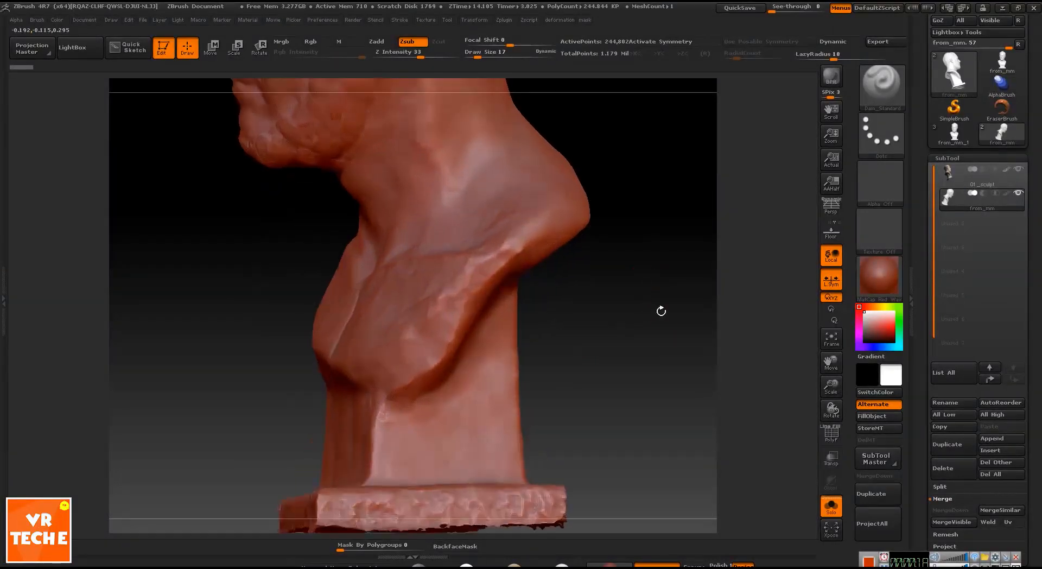
drag(697, 303, 364, 214)
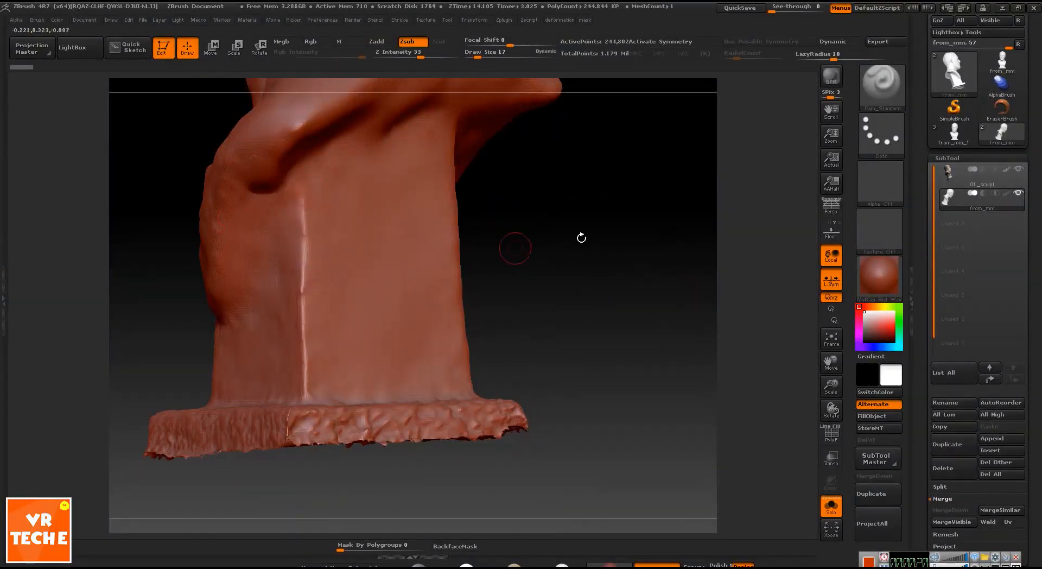
drag(581, 237, 338, 257)
drag(524, 223, 548, 221)
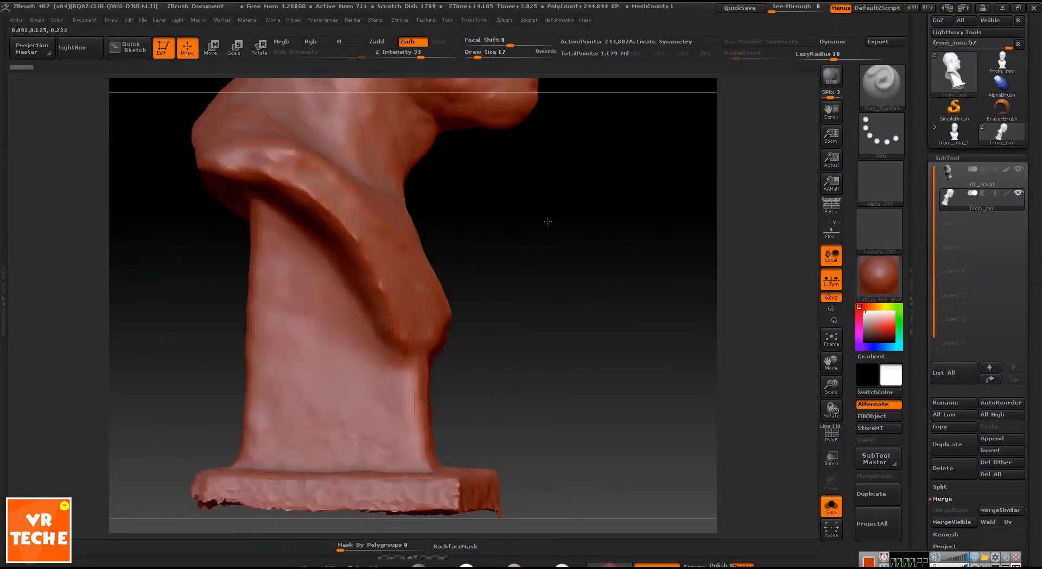
drag(568, 342, 627, 380)
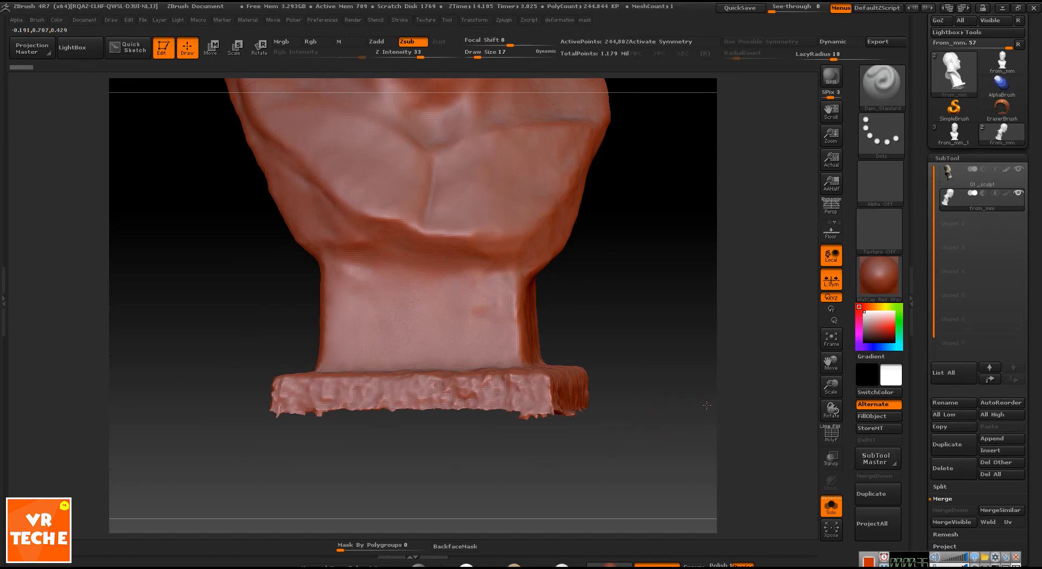
drag(706, 404, 711, 430)
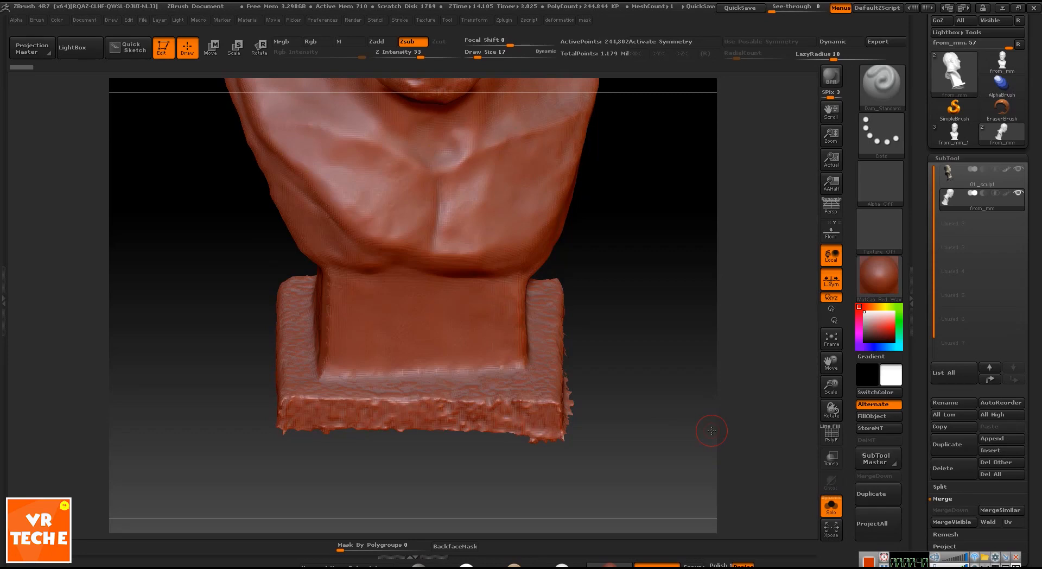
drag(704, 409, 714, 357)
Import the base OBJ from the 2_ Raw Scan File folder as a separate tool
drag(1036, 174, 1040, 247)
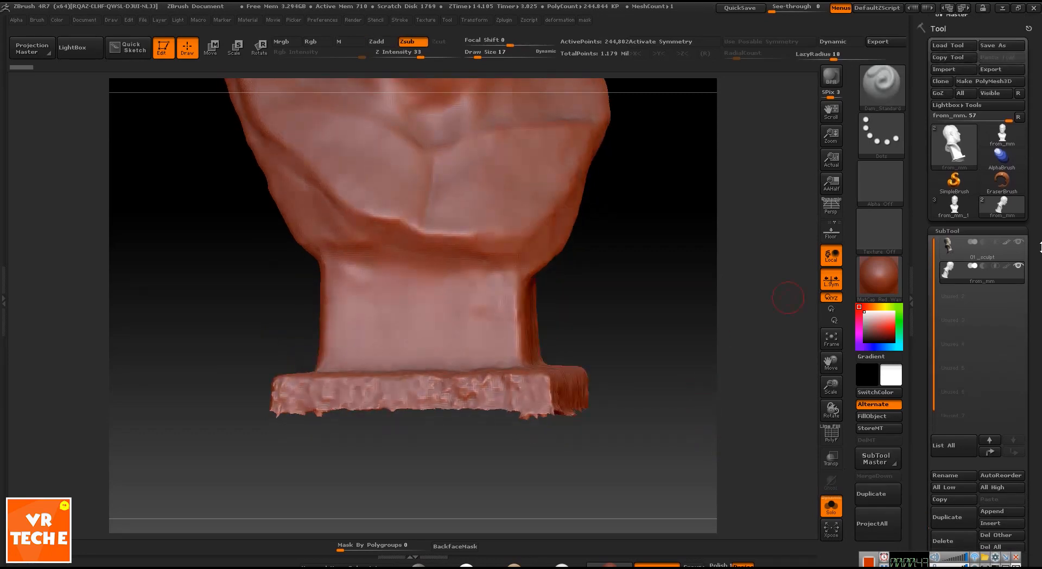
click(961, 183)
click(950, 69)
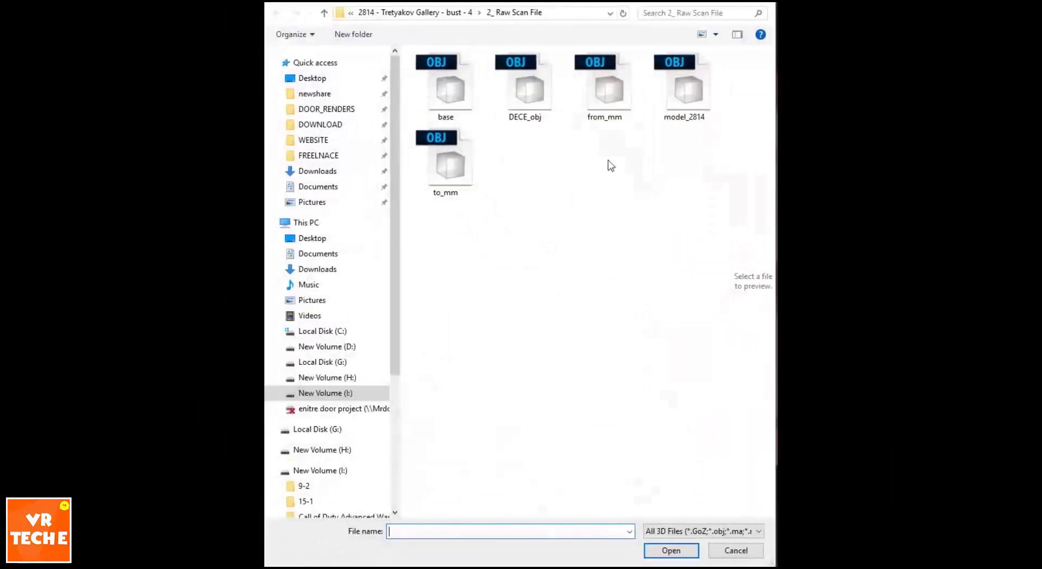
double_click(457, 107)
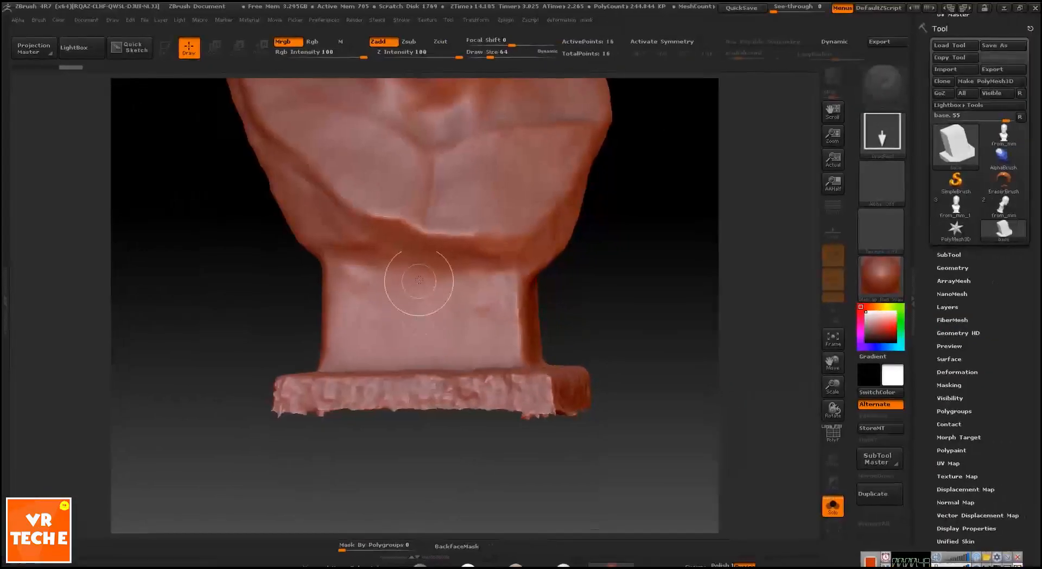
Clear the canvas, place the imported base on it in edit mode, and frame it in a straight front view
drag(418, 280, 433, 431)
key(ctrl+n)
mouse_move(368, 302)
mouse_down()
mouse_move(368, 402)
mouse_move(388, 434)
mouse_up()
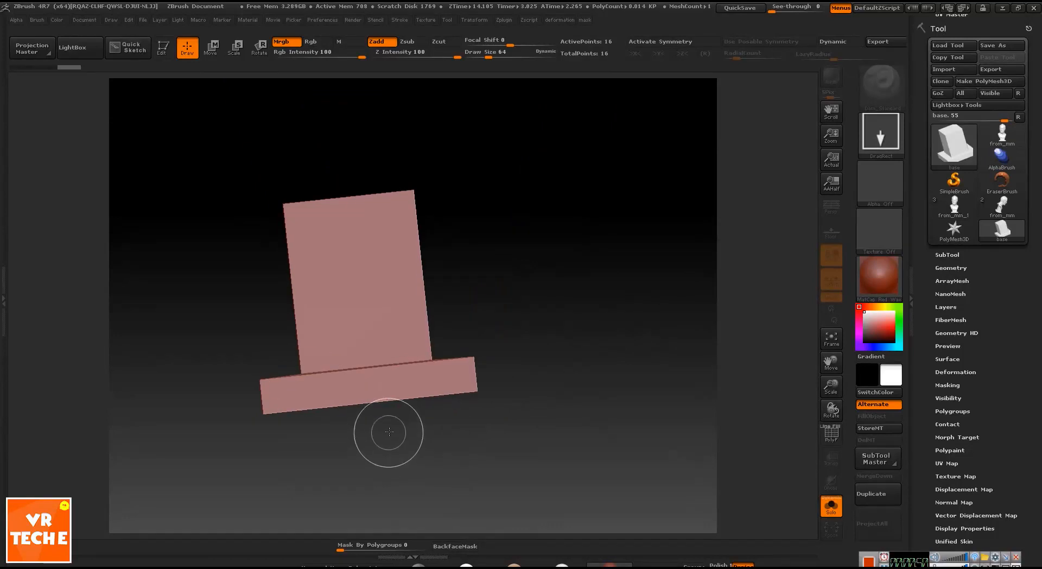
key(t)
drag(623, 292, 637, 332)
key(f)
key(shift+f)
key(shift+f)
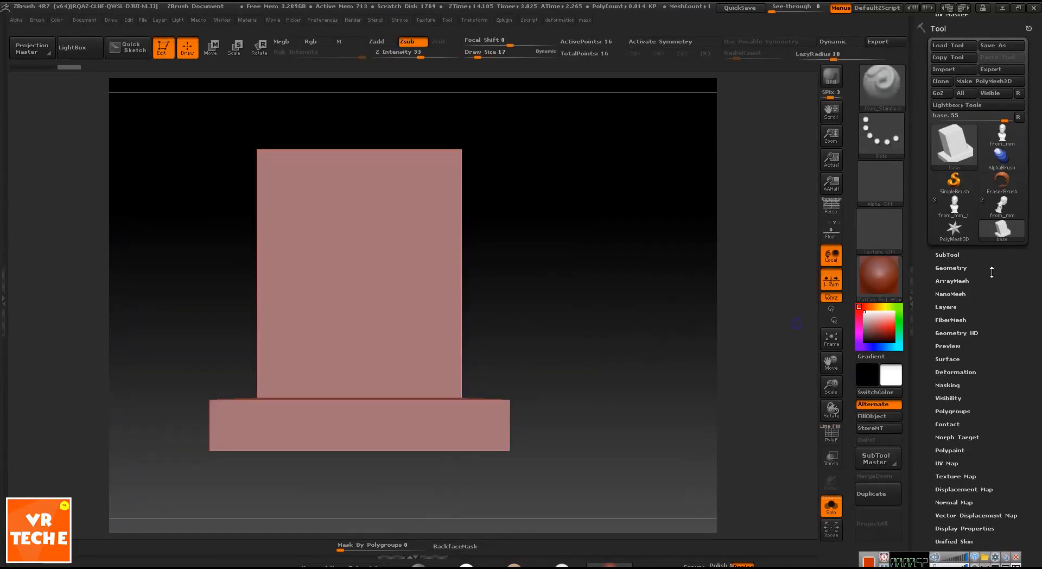
Switch back to the from_mm bust and append the base model as a new subtool
click(964, 252)
click(1001, 109)
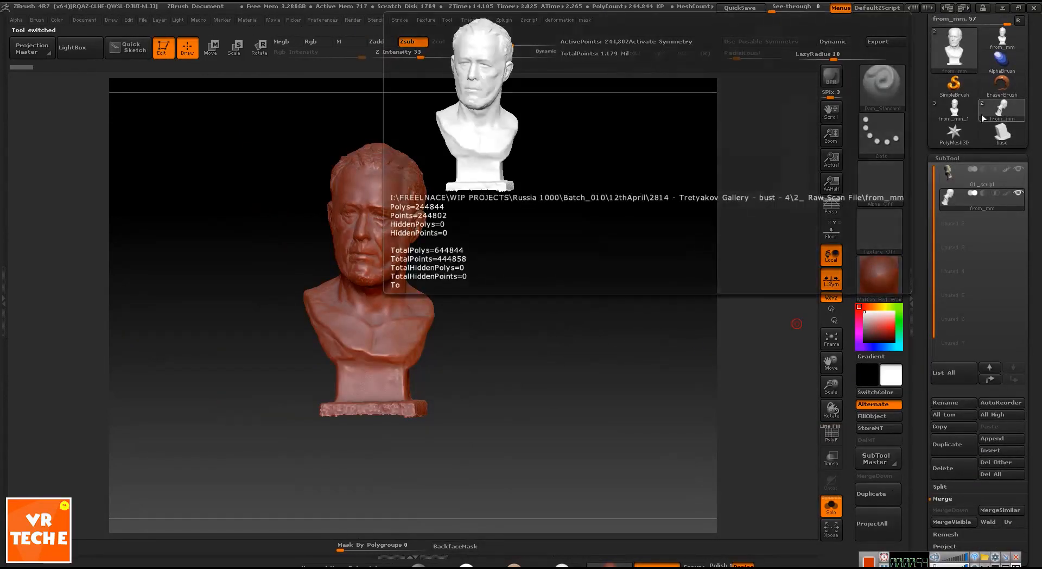
alt+drag(587, 235, 635, 312)
drag(924, 266, 924, 223)
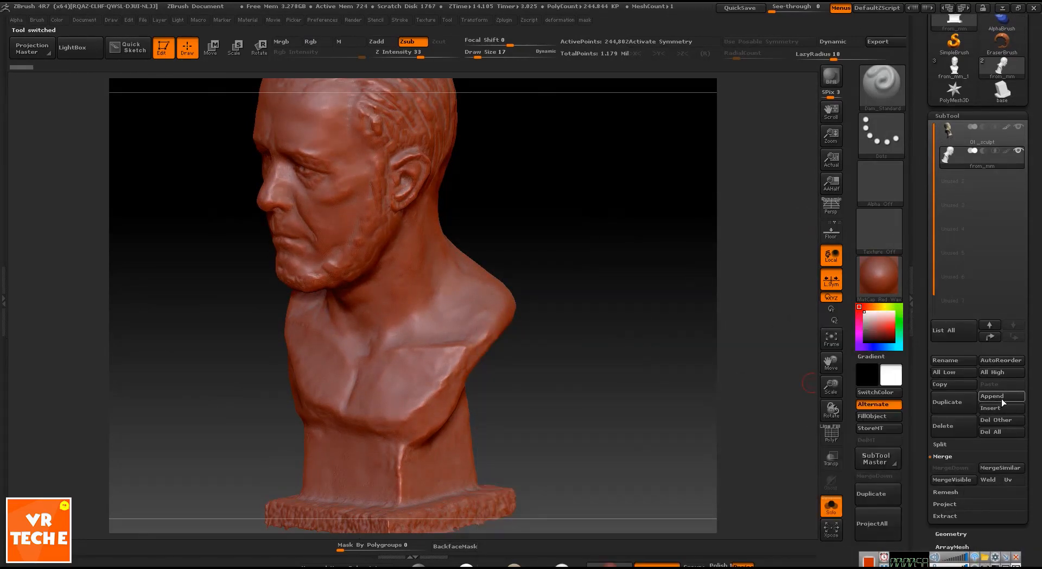
click(1001, 396)
click(720, 365)
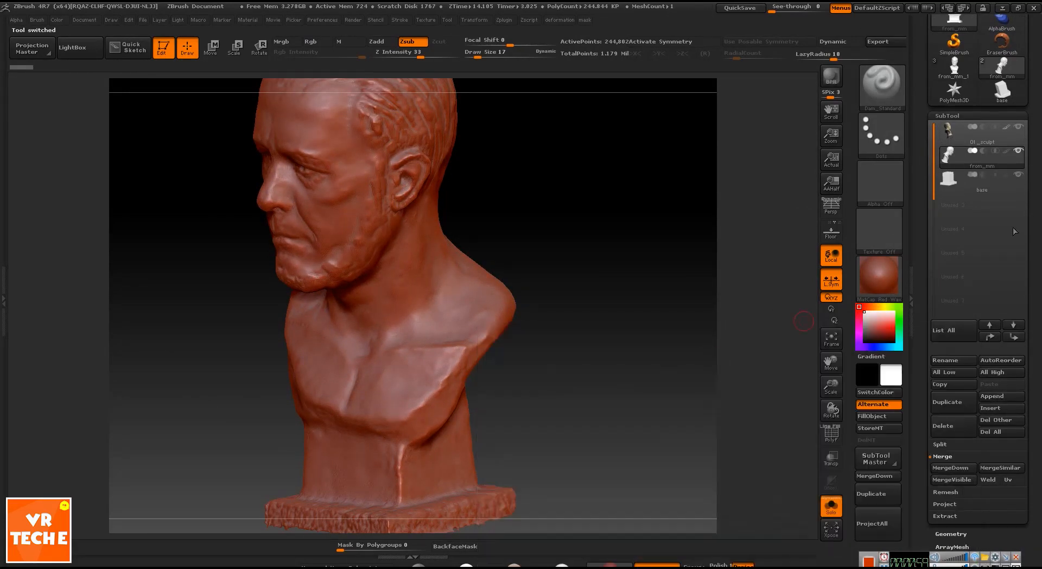
Select the base subtool, turn off Solo, and move the base under the bust in the side view
click(983, 193)
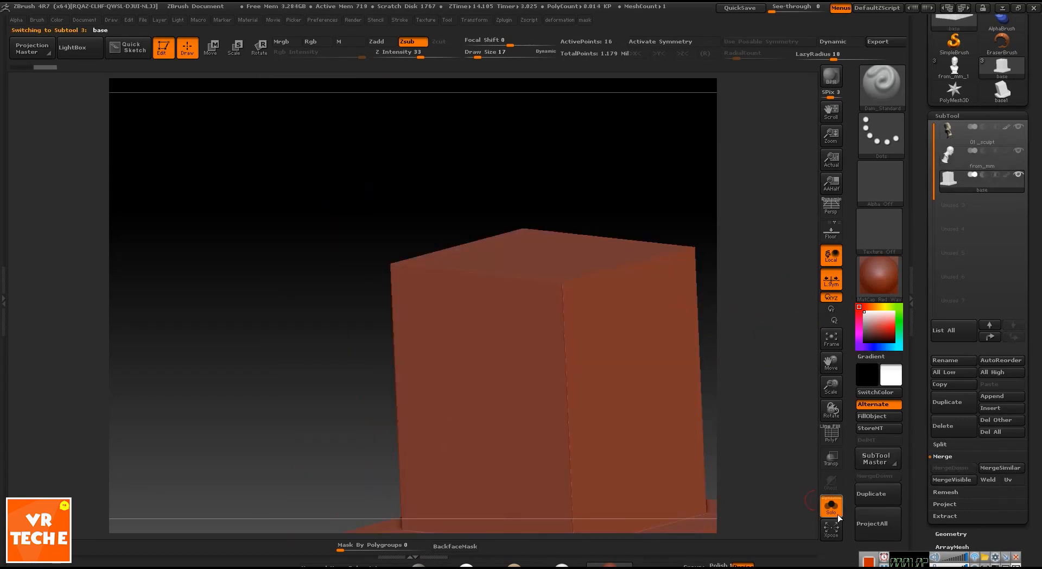
click(831, 508)
drag(705, 235, 619, 246)
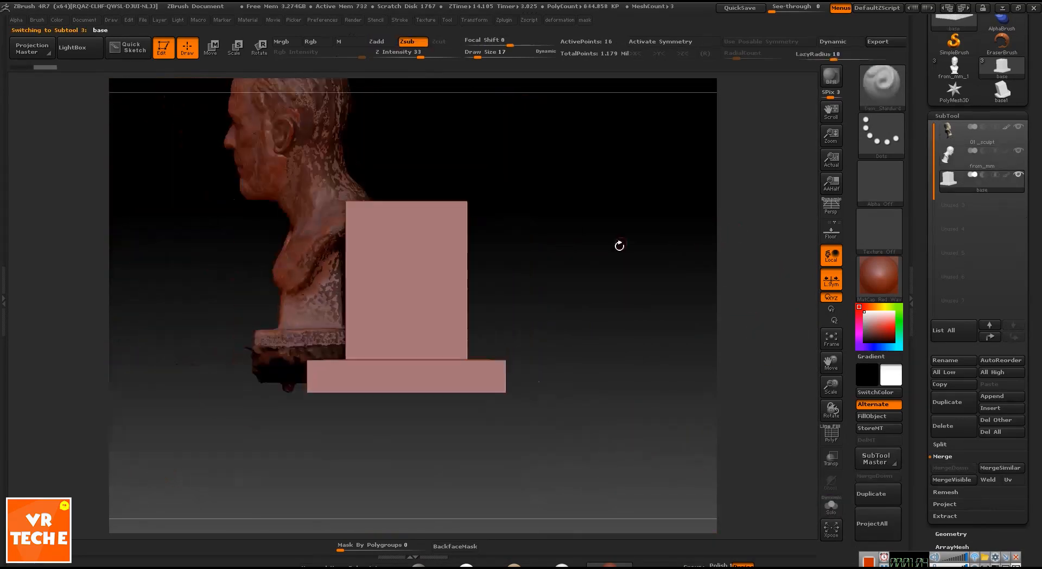
mouse_move(538, 308)
alt+mouse_down()
mouse_move(632, 327)
mouse_move(624, 363)
alt+mouse_up()
key(w)
mouse_move(497, 397)
shift+mouse_down()
mouse_move(711, 397)
mouse_move(496, 370)
shift+mouse_up()
key(e)
key(w)
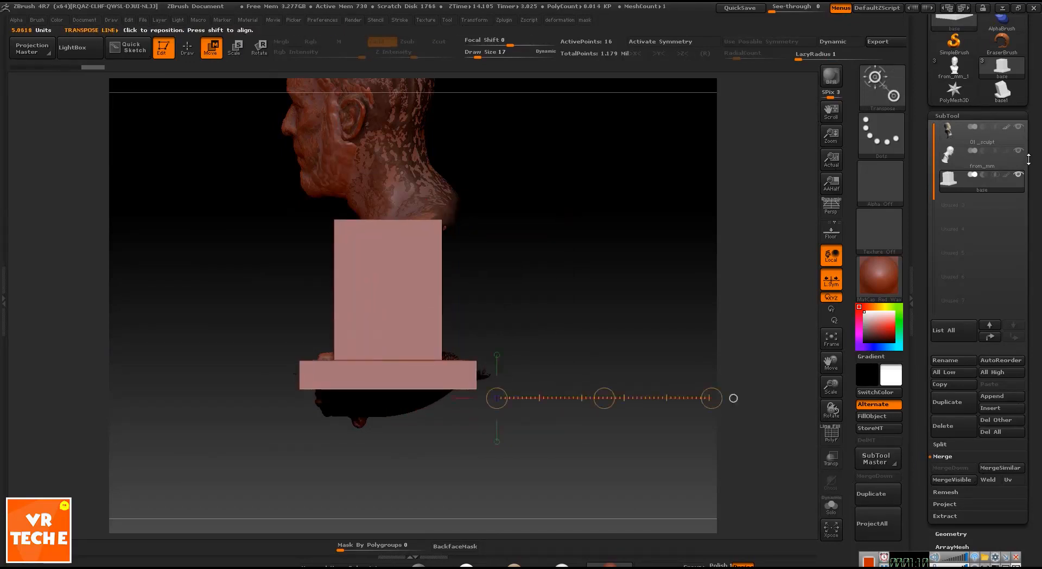
Hide the original sculpt subtool and centre the base under the bust in the front view
click(981, 142)
click(1018, 126)
click(982, 182)
mouse_move(614, 311)
mouse_down()
mouse_move(677, 324)
mouse_move(640, 319)
mouse_up()
shift+drag(368, 341, 686, 341)
shift+drag(525, 343, 423, 335)
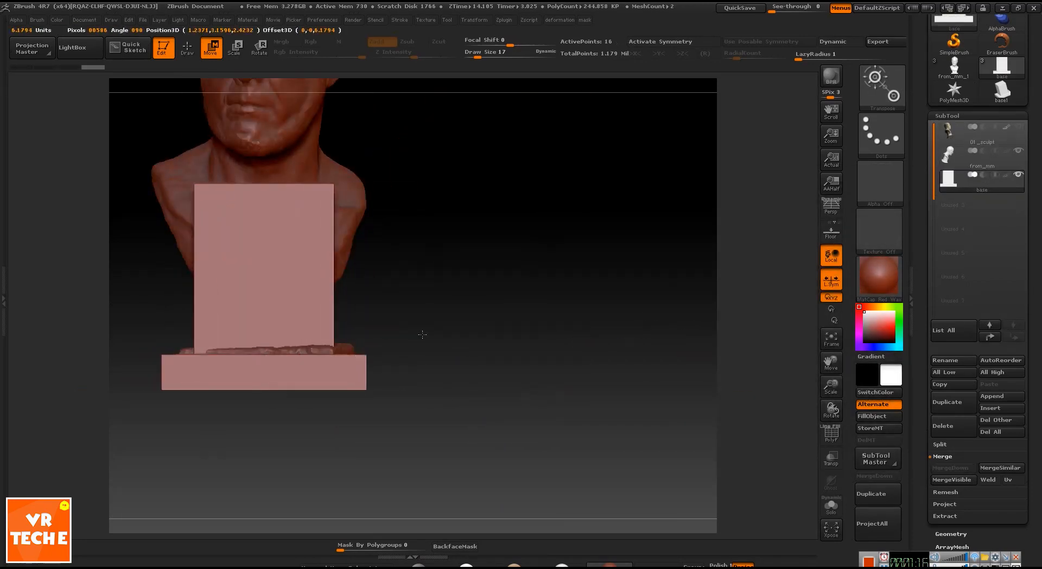
Raise the base vertically so its plinth lines up with the rough scanned plinth
mouse_move(537, 299)
mouse_down()
mouse_move(503, 294)
mouse_move(521, 295)
mouse_up()
alt+drag(521, 295, 591, 327)
shift+drag(420, 337, 420, 496)
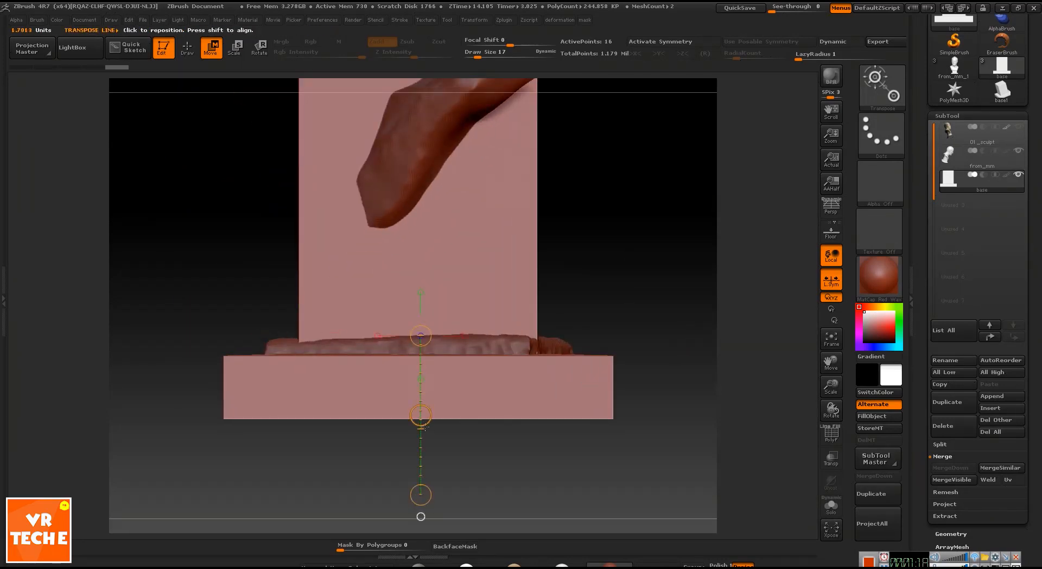
shift+drag(420, 416, 419, 390)
drag(675, 212, 727, 374)
Turn on transparency and scale the base down to fit the scanned pedestal
click(830, 458)
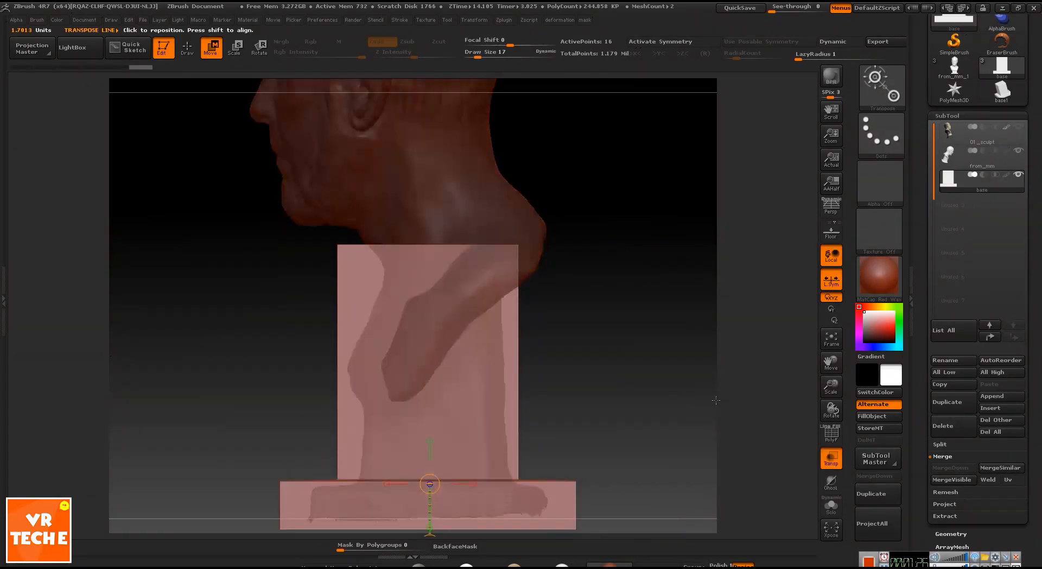
mouse_move(722, 434)
alt+mouse_down()
mouse_move(700, 295)
mouse_move(735, 258)
mouse_move(630, 326)
mouse_move(535, 267)
mouse_move(529, 344)
alt+mouse_up()
mouse_move(419, 444)
shift+mouse_down()
mouse_move(680, 444)
mouse_move(648, 442)
shift+mouse_up()
key(e)
shift+drag(646, 407, 683, 338)
Shift the base sideways in the front view to match the pillar of the scanned pedestal
shift+drag(423, 375, 754, 374)
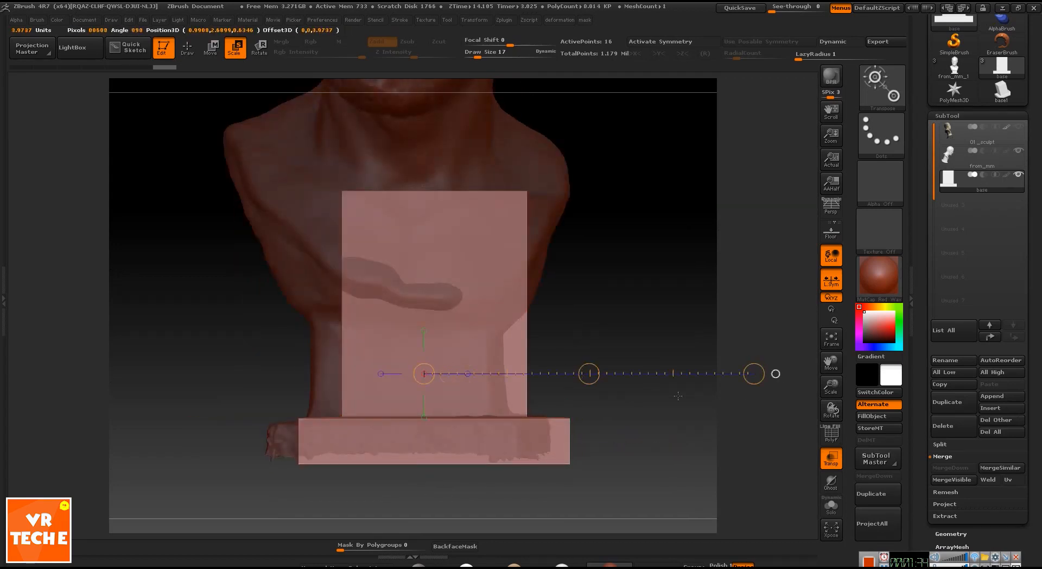
key(w)
drag(588, 372, 557, 376)
shift+drag(639, 344, 596, 348)
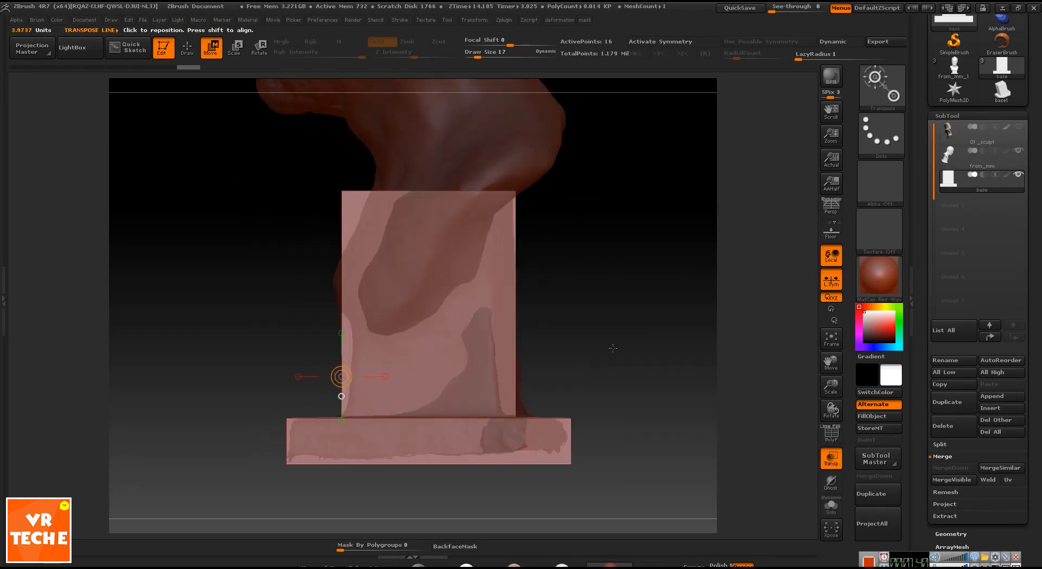
Turn off transparency, convert the base to a DynaMesh at resolution 256, and check its wireframe
click(830, 457)
mouse_move(693, 294)
mouse_down()
mouse_move(733, 294)
mouse_move(693, 295)
mouse_up()
drag(1037, 502, 1037, 357)
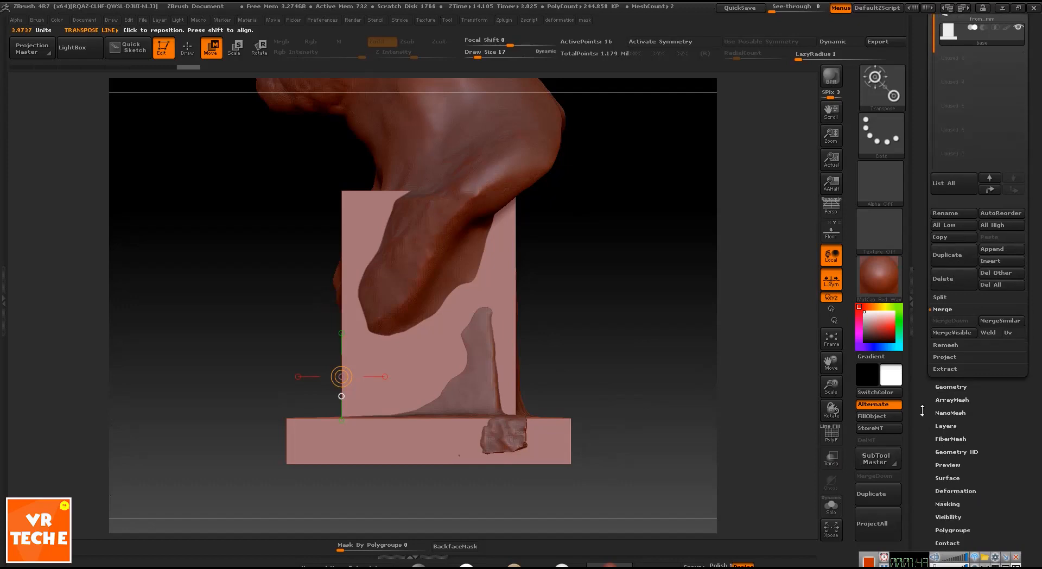
click(952, 386)
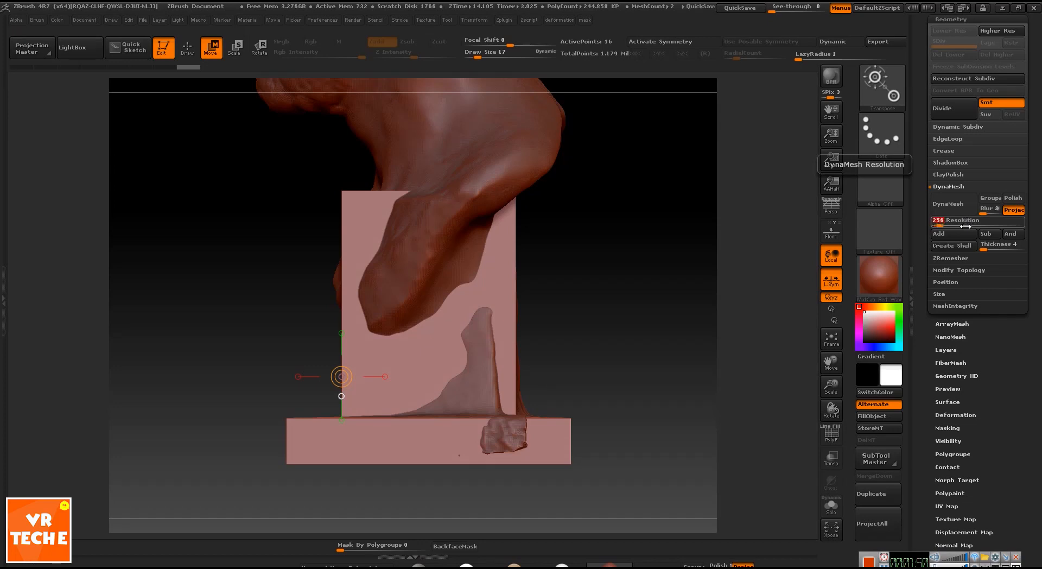
click(947, 203)
drag(640, 303, 558, 432)
key(shift+f)
key(shift+f)
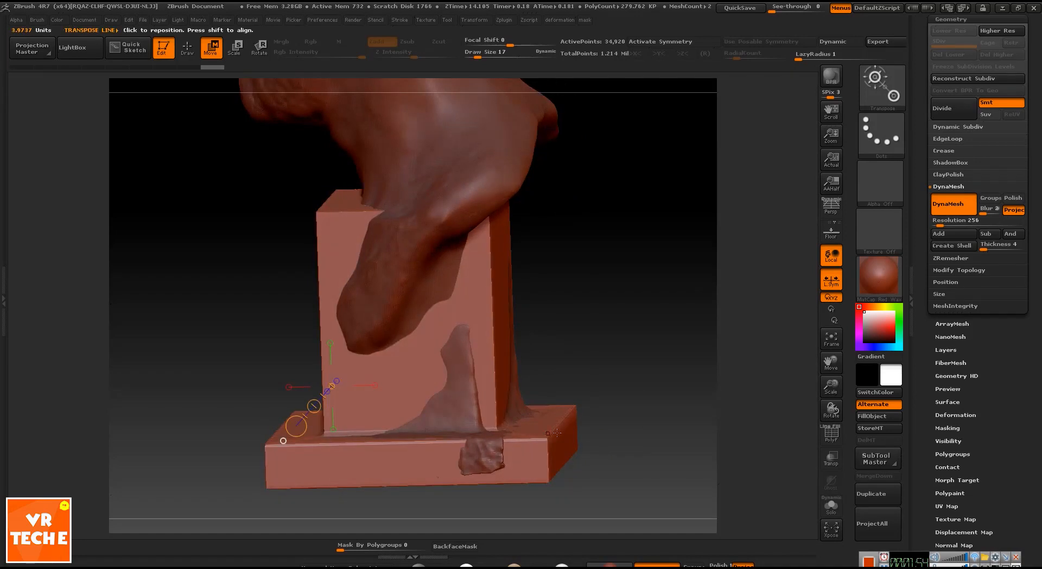
drag(604, 345, 643, 301)
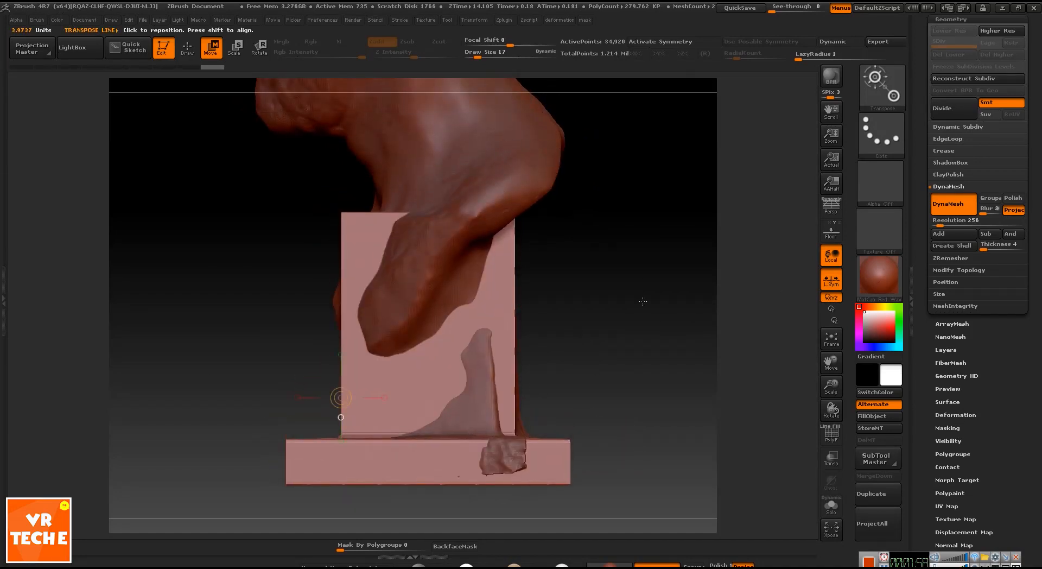
Dock the Transform palette and set the base's active symmetry to the Z axis instead of X
key(ctrl+shift)
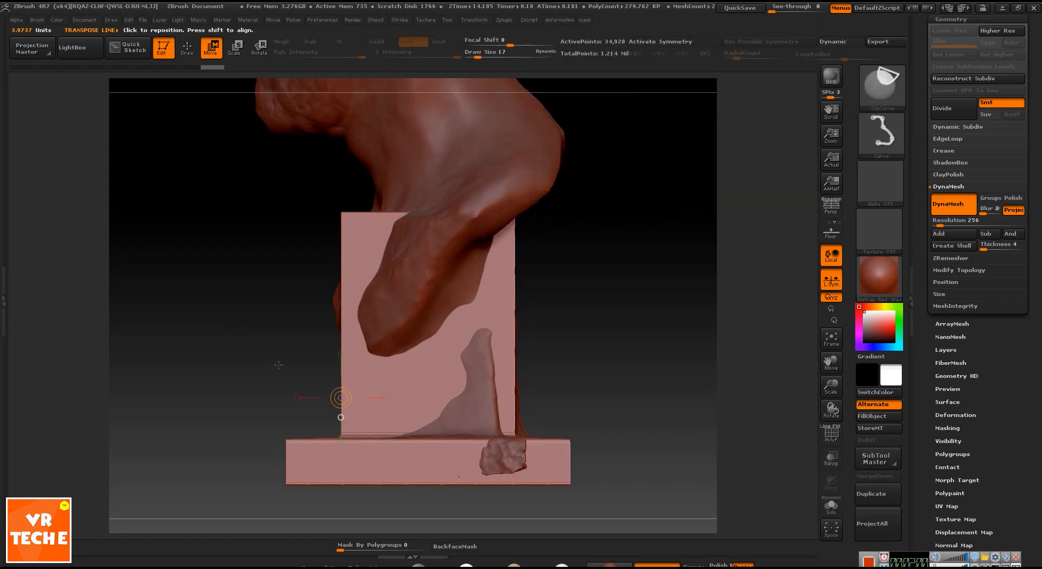
drag(278, 365, 406, 350)
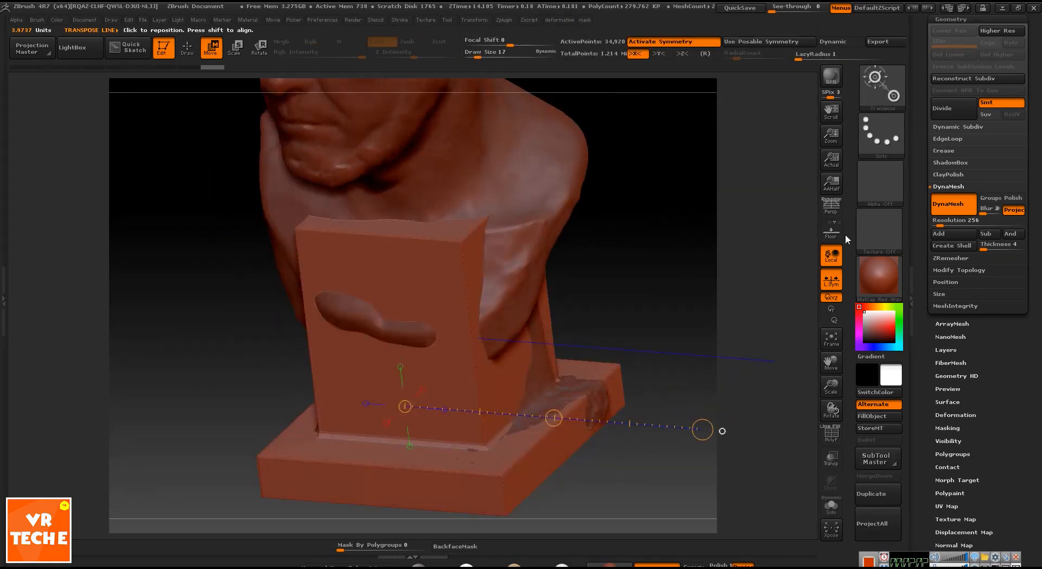
drag(1034, 193, 1040, 251)
click(476, 20)
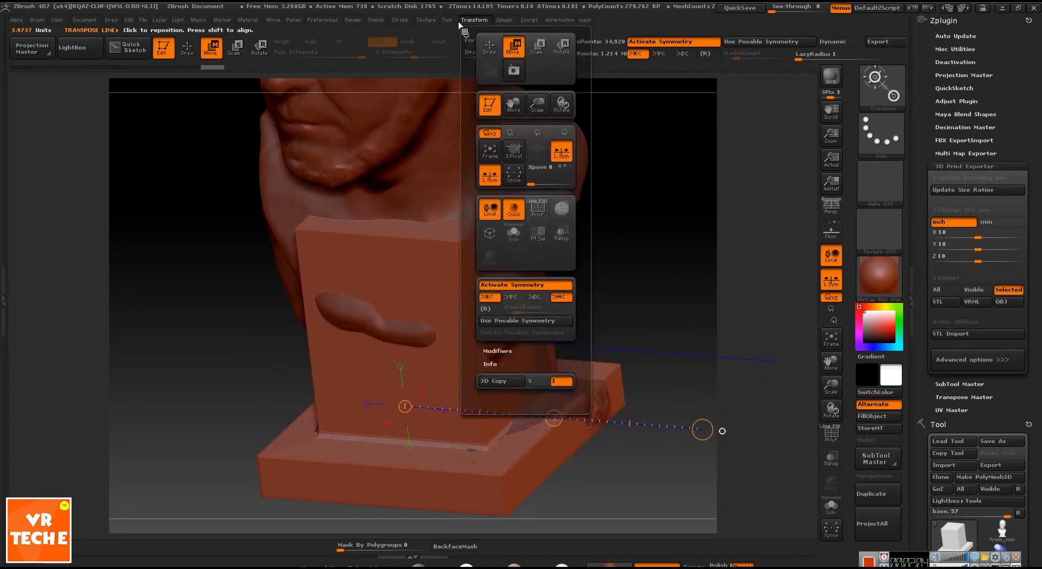
drag(467, 35, 1016, 115)
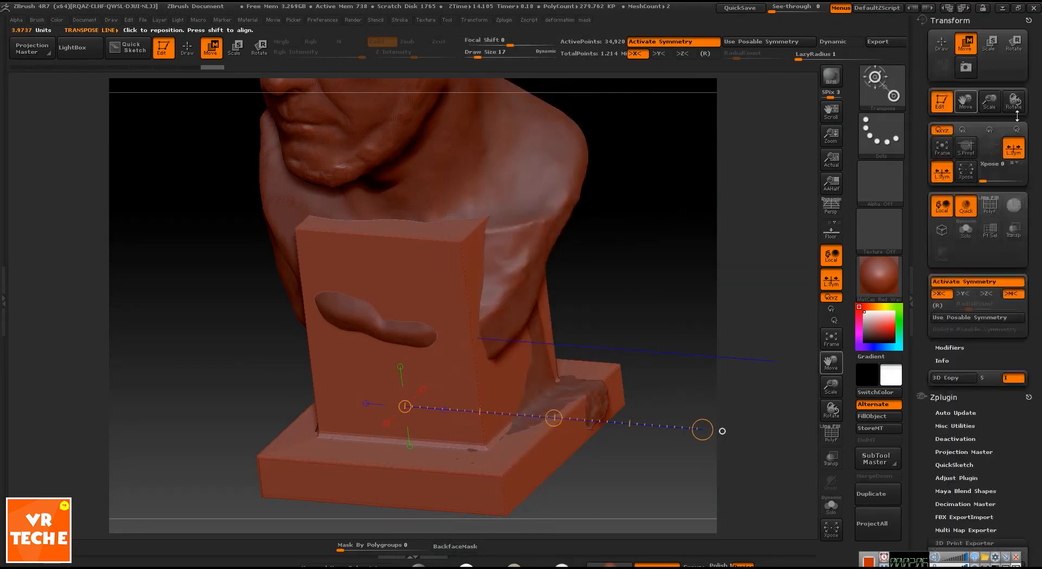
alt+drag(684, 247, 700, 272)
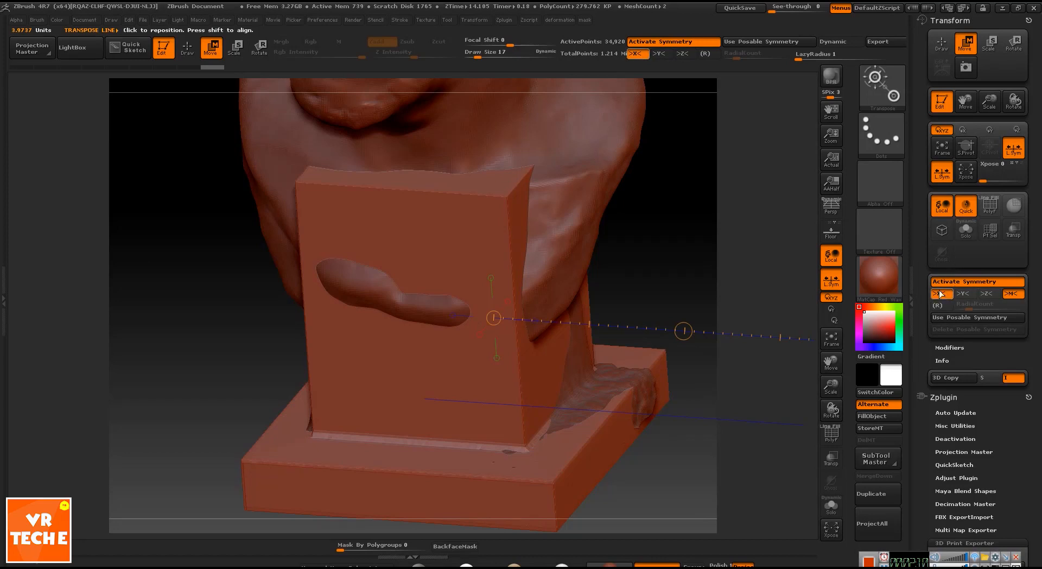
click(986, 293)
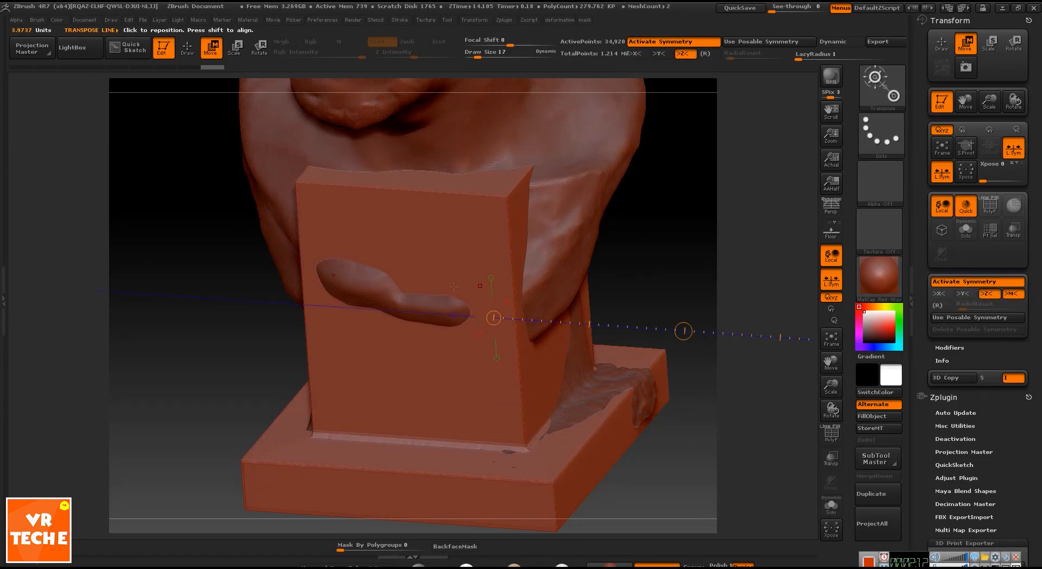
Clip the pillar's upper front corner off at an angle in the side view with the ClipCurve brush
mouse_move(727, 204)
mouse_down()
mouse_move(756, 235)
mouse_move(713, 238)
mouse_move(741, 216)
mouse_up()
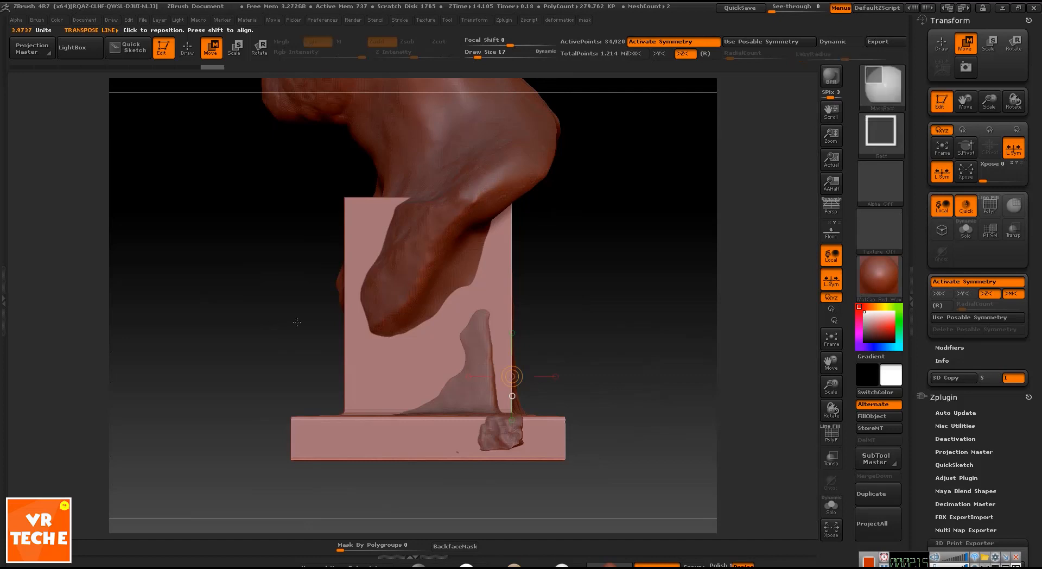
click(881, 89)
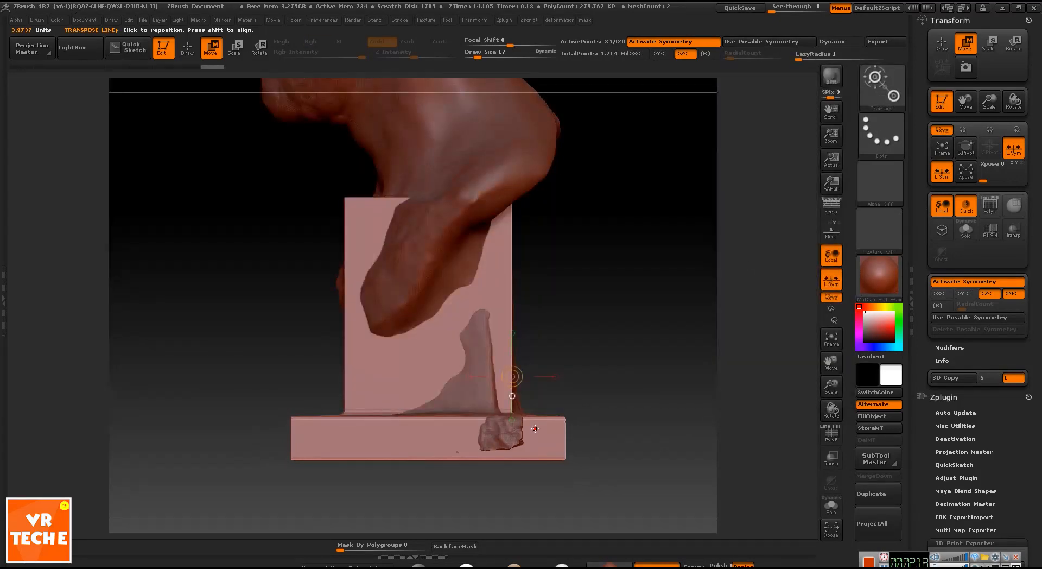
key(ctrl+shift)
click(880, 108)
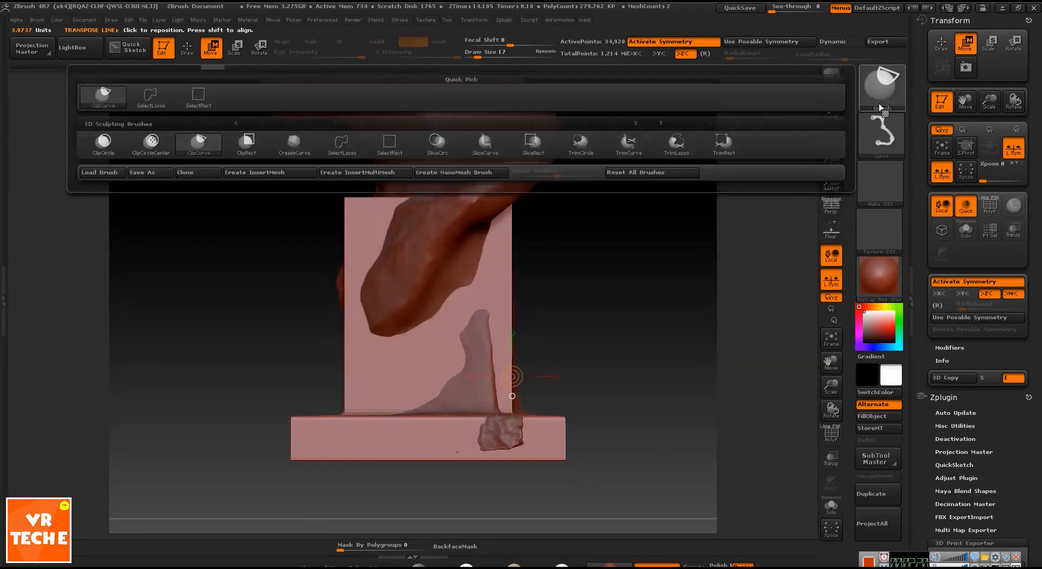
click(213, 153)
drag(175, 312, 195, 314)
key(ctrl+shift)
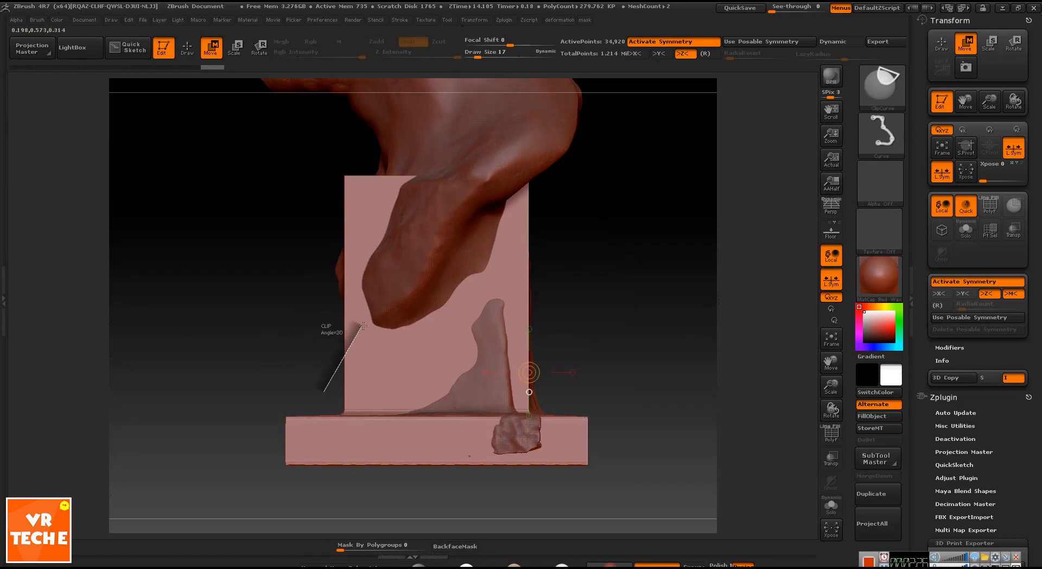
mouse_move(363, 325)
ctrl+shift+mouse_down()
mouse_move(429, 239)
mouse_move(603, 137)
mouse_move(617, 148)
ctrl+shift+mouse_up()
drag(564, 210, 709, 238)
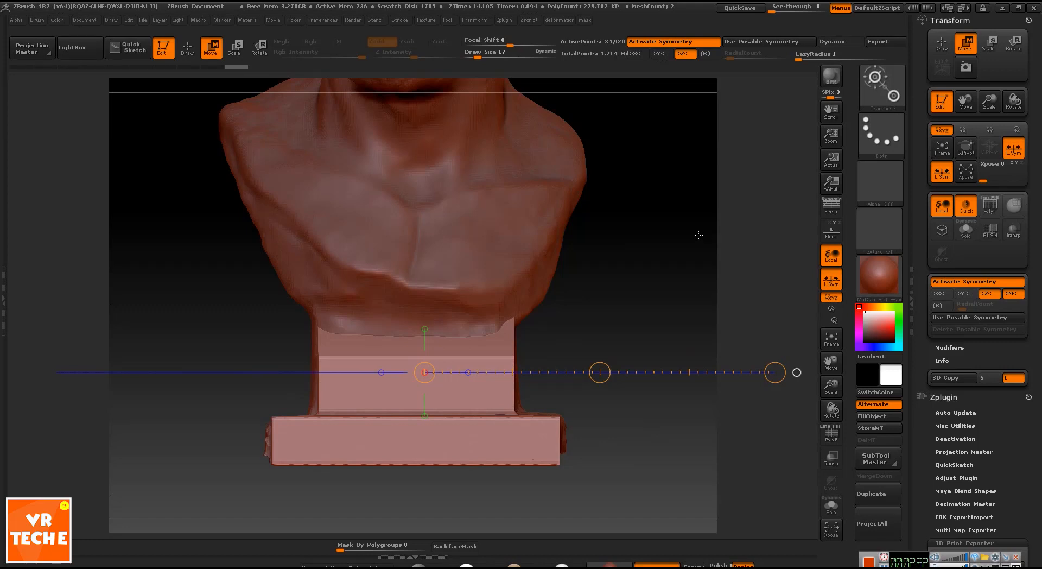
Make the scanned bust the active subtool in Draw mode and set the brush size to 122
drag(596, 191, 504, 211)
alt+click(476, 198)
key(q)
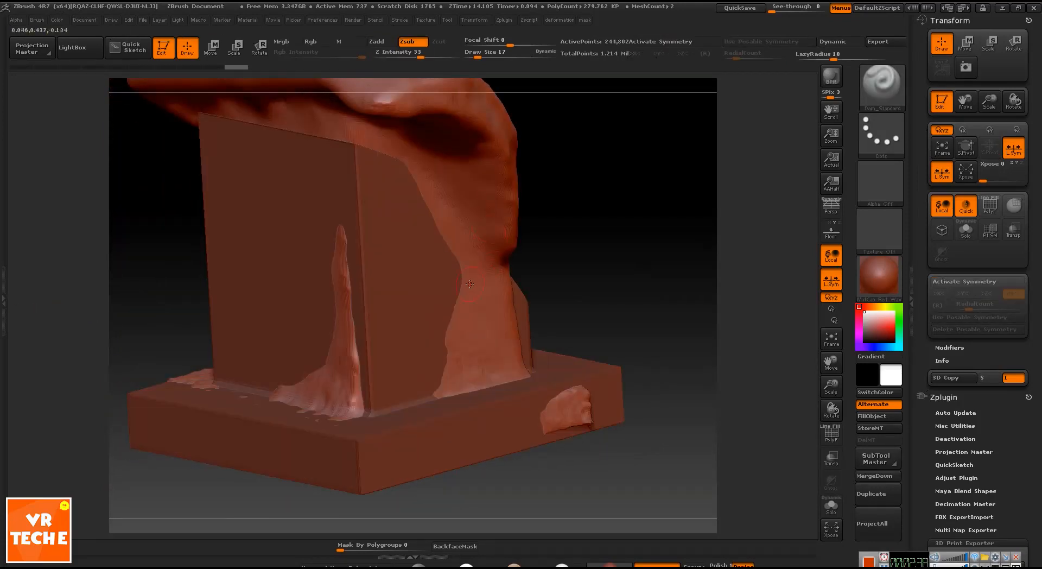
key(s)
drag(635, 260, 613, 298)
key(s)
Push the scan's bulge beside the pillar inside the clean base with the Move brush
drag(455, 300, 461, 300)
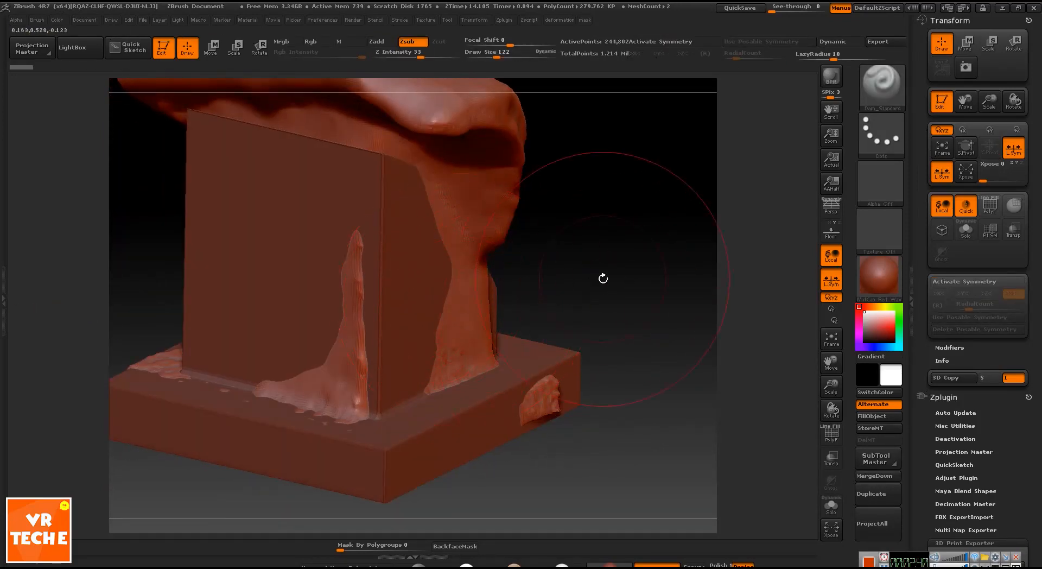
drag(602, 278, 604, 291)
alt+drag(604, 291, 649, 299)
mouse_move(524, 311)
mouse_down()
mouse_move(492, 310)
mouse_move(524, 301)
mouse_move(493, 305)
mouse_move(496, 333)
mouse_up()
key(b)
key(m)
key(v)
drag(562, 384, 534, 386)
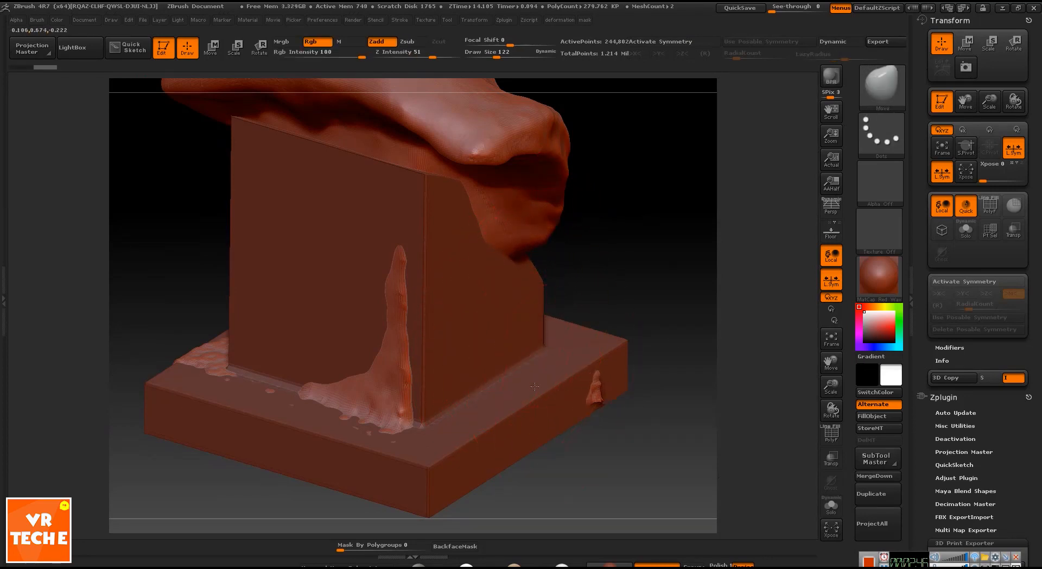
Push the remaining scan fragments around the pillar's foot and the plinth's edges inside the clean base
drag(653, 250, 345, 291)
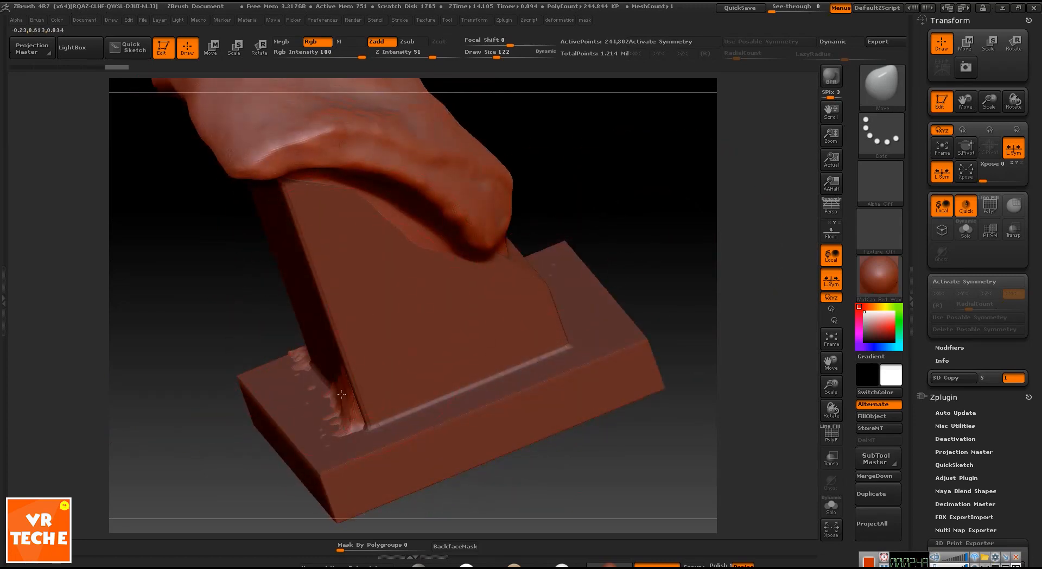
drag(341, 394, 379, 375)
drag(355, 418, 391, 379)
mouse_move(251, 309)
mouse_down()
mouse_move(227, 285)
mouse_move(245, 295)
mouse_up()
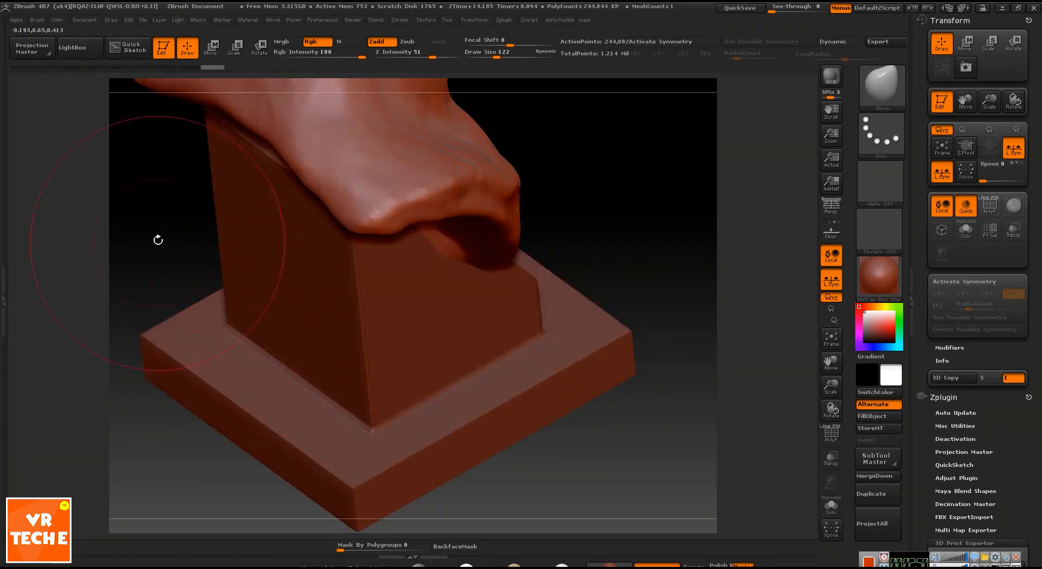
mouse_move(158, 239)
mouse_down()
mouse_move(561, 391)
mouse_move(667, 477)
mouse_move(282, 255)
mouse_up()
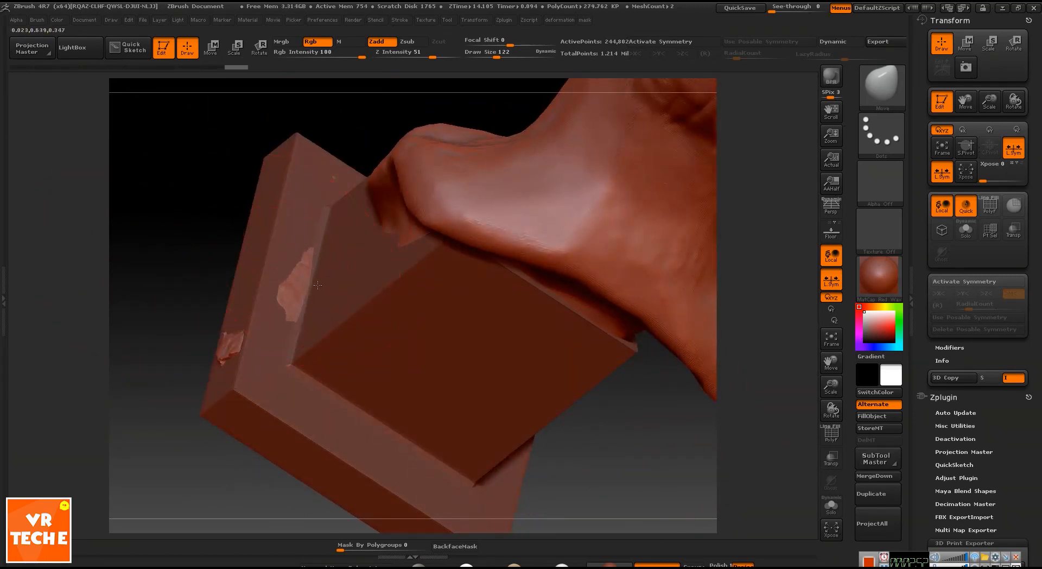
drag(255, 320, 282, 307)
mouse_move(190, 271)
mouse_down()
mouse_move(210, 284)
mouse_move(163, 309)
mouse_move(233, 337)
mouse_up()
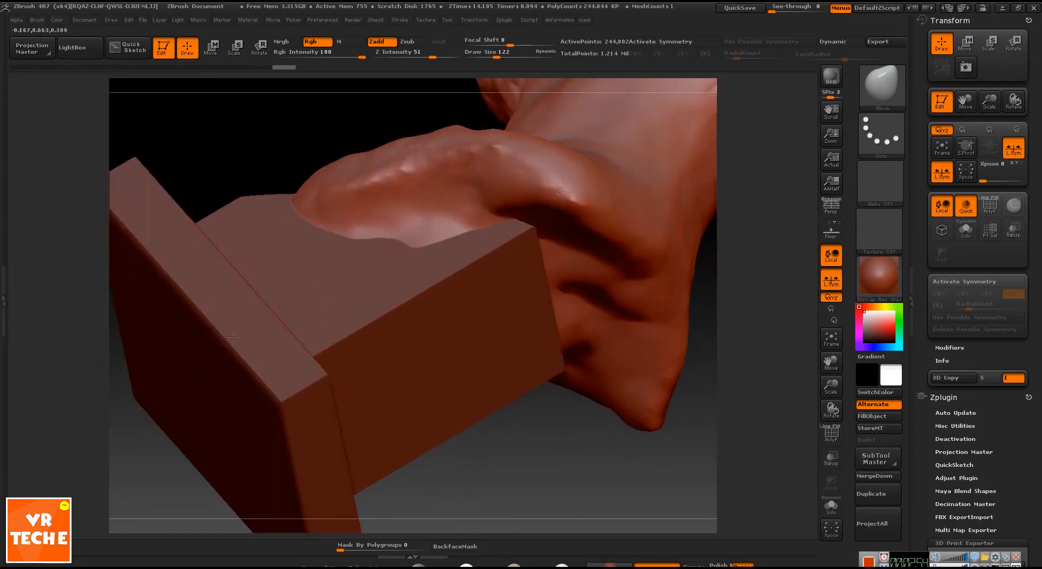
drag(569, 474, 489, 321)
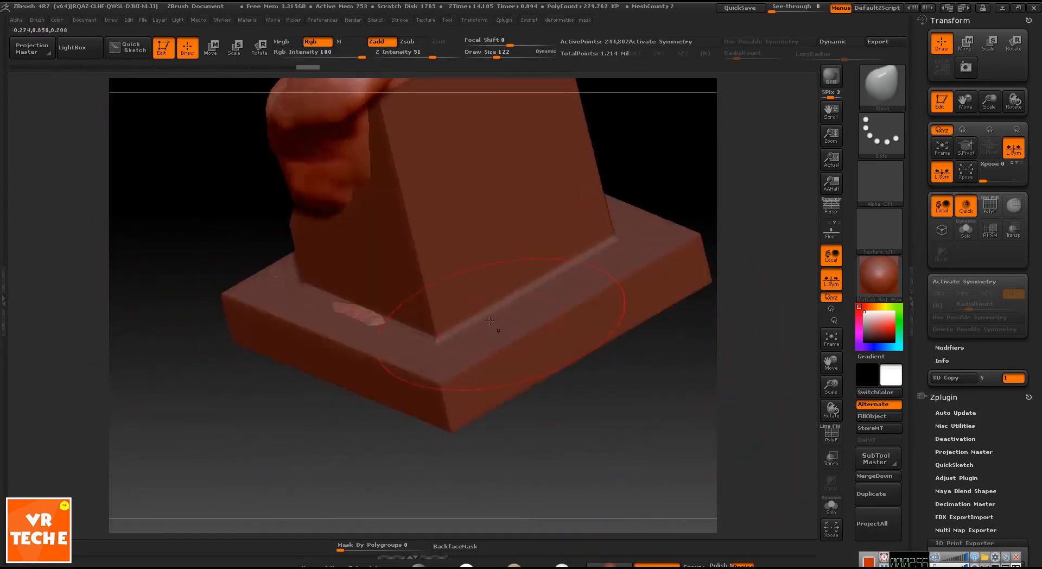
mouse_move(640, 353)
mouse_down()
mouse_move(619, 244)
mouse_move(600, 281)
mouse_move(665, 360)
mouse_move(620, 304)
mouse_up()
mouse_move(771, 298)
mouse_down()
mouse_move(711, 291)
mouse_move(700, 244)
mouse_up()
With a smaller Move brush, pull the bust's lower back outward over the pillar's top rear corner
key(bracketleft)
key(s)
mouse_move(291, 218)
mouse_down()
mouse_move(343, 218)
mouse_move(253, 269)
mouse_move(270, 287)
mouse_move(421, 273)
mouse_move(444, 302)
mouse_up()
click(347, 217)
mouse_move(287, 247)
shift+mouse_down()
mouse_move(675, 286)
mouse_move(644, 260)
shift+mouse_up()
mouse_move(627, 184)
mouse_down()
mouse_move(668, 183)
mouse_move(678, 233)
mouse_up()
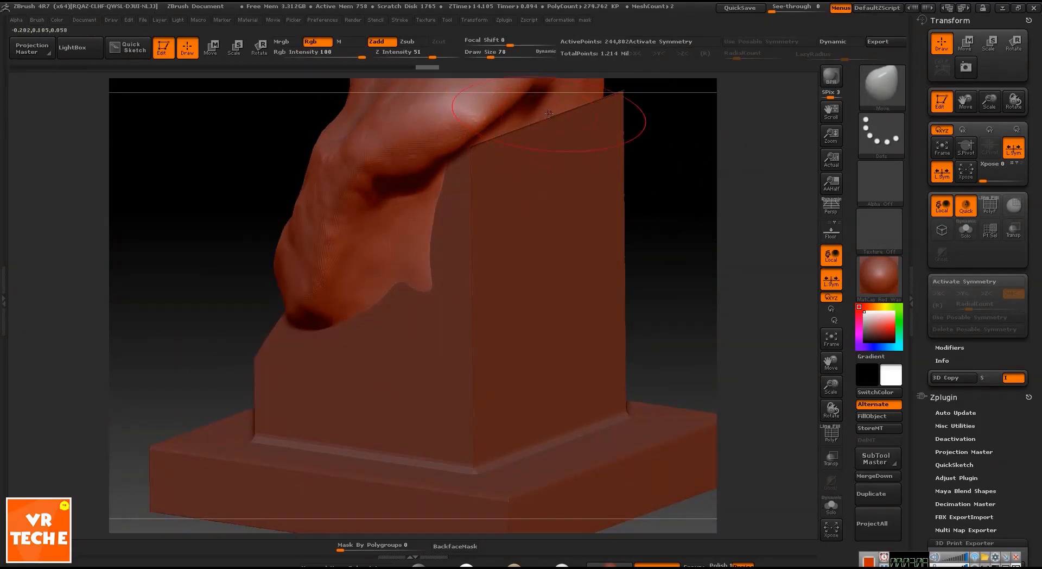
drag(548, 113, 586, 119)
mouse_move(703, 166)
mouse_down()
mouse_move(676, 218)
mouse_move(629, 182)
mouse_up()
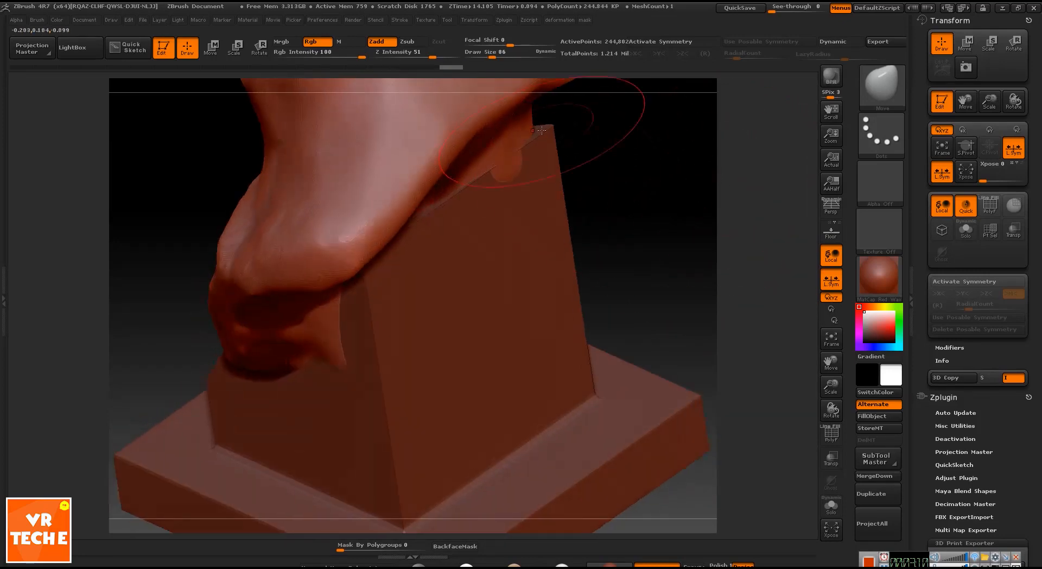
drag(549, 126, 627, 162)
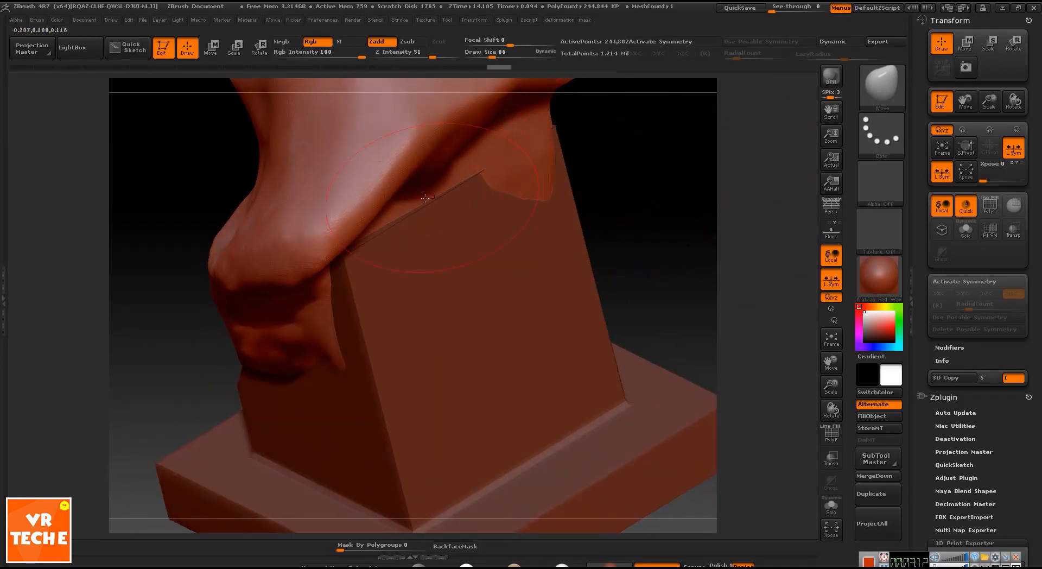
Reshape the bust's underside along the pillar's top rear edge so that it overlaps the base
drag(397, 236, 386, 227)
drag(507, 230, 678, 228)
drag(400, 232, 388, 236)
drag(458, 271, 402, 236)
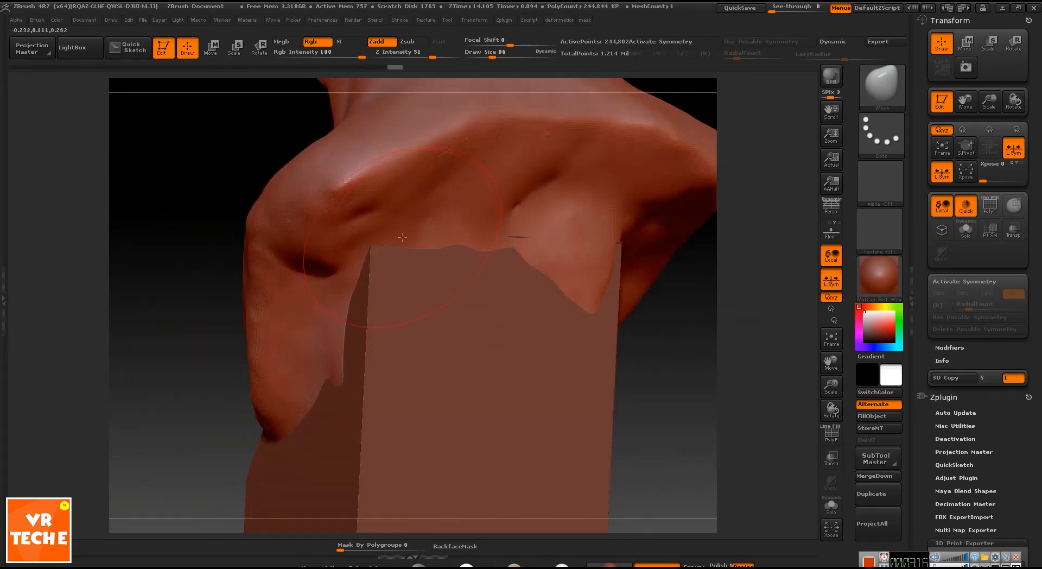
Blend the bust's surface over the pillar's opposite top rear corner and reduce the brush size to 78
drag(657, 324, 584, 310)
drag(326, 312, 226, 321)
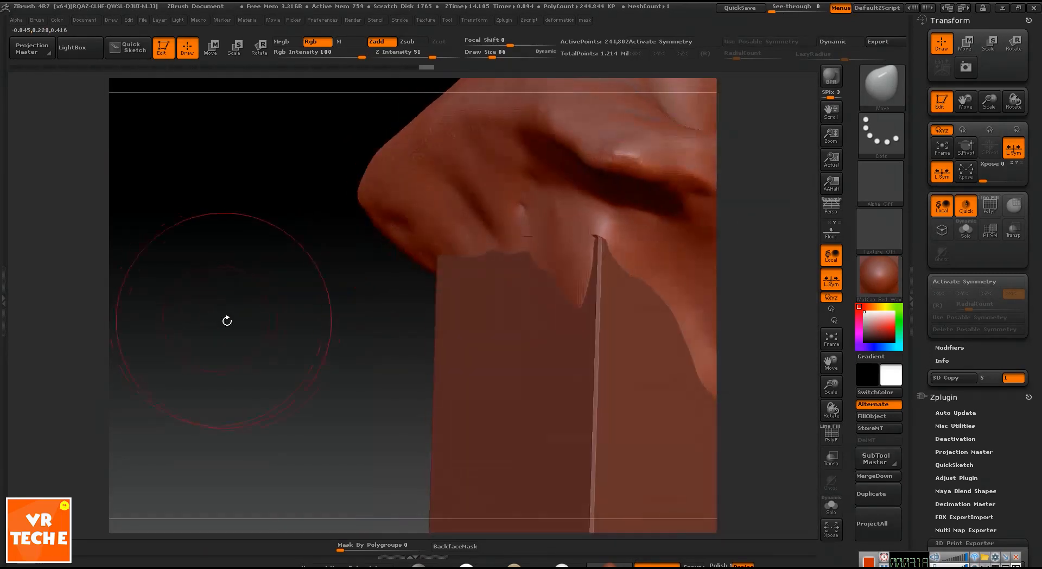
mouse_move(277, 294)
alt+mouse_down()
mouse_move(246, 268)
mouse_move(209, 257)
alt+mouse_up()
drag(478, 209, 468, 198)
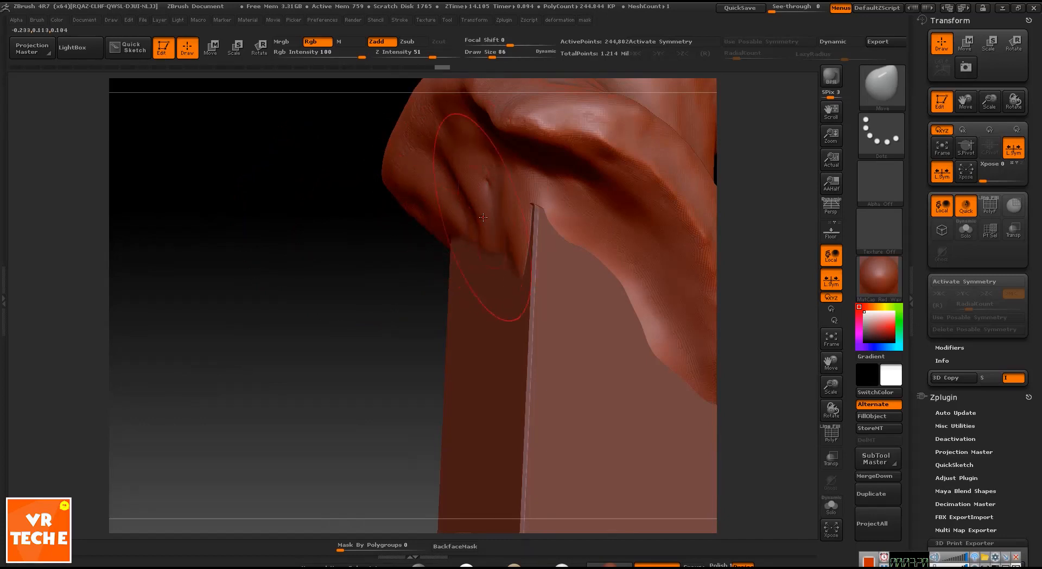
mouse_move(406, 272)
mouse_down()
mouse_move(319, 328)
mouse_move(614, 301)
mouse_up()
mouse_move(691, 301)
mouse_down()
mouse_move(654, 289)
mouse_move(580, 315)
mouse_up()
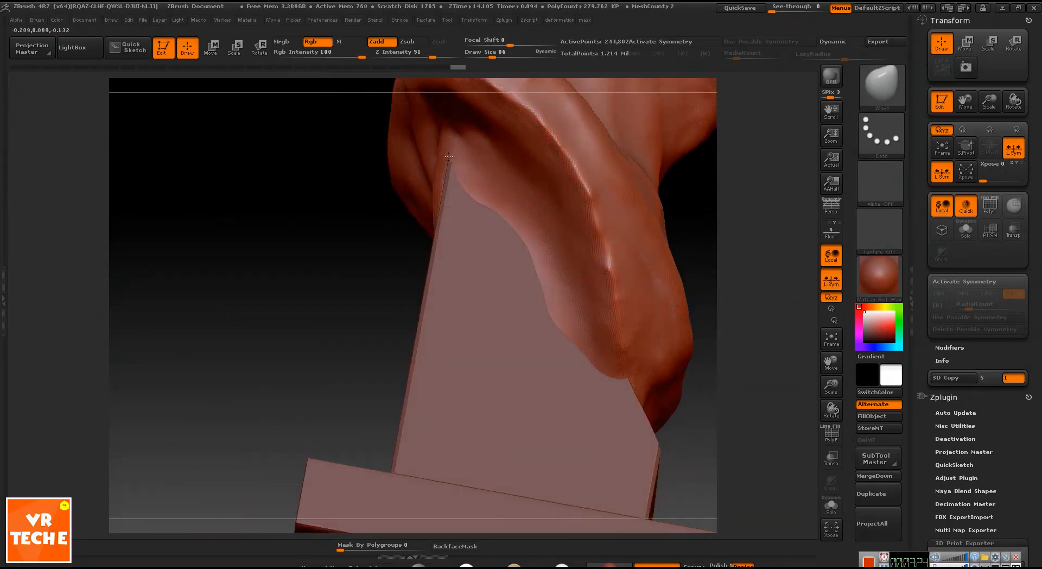
key(bracketleft)
drag(345, 197, 542, 244)
mouse_move(543, 244)
alt+mouse_down()
mouse_move(588, 283)
mouse_move(694, 283)
mouse_move(716, 300)
mouse_move(709, 327)
alt+mouse_up()
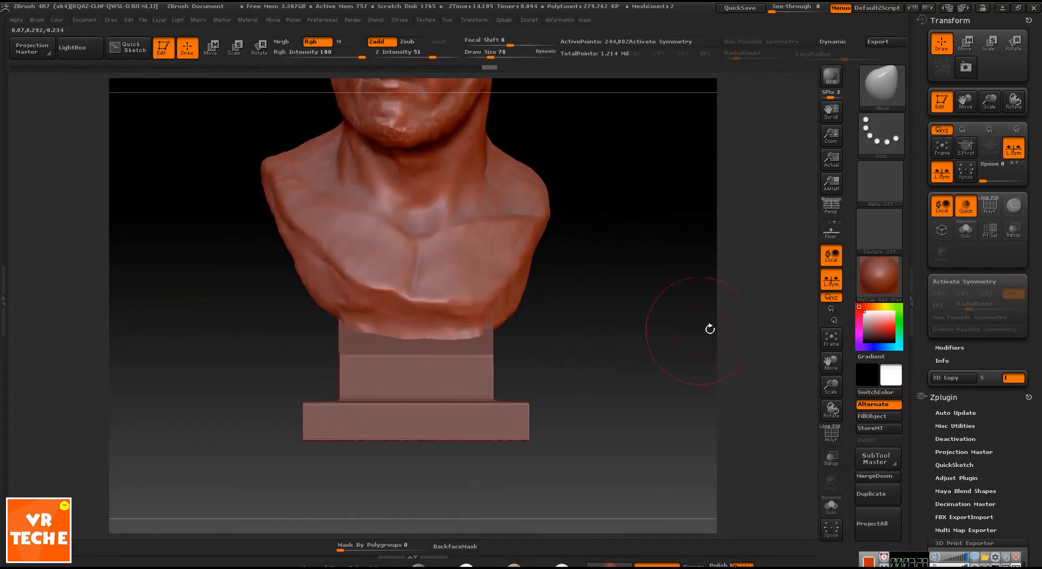
Save the tool as a new numbered ZTL file in the 2_ Raw Scan File folder
drag(1040, 347, 1040, 284)
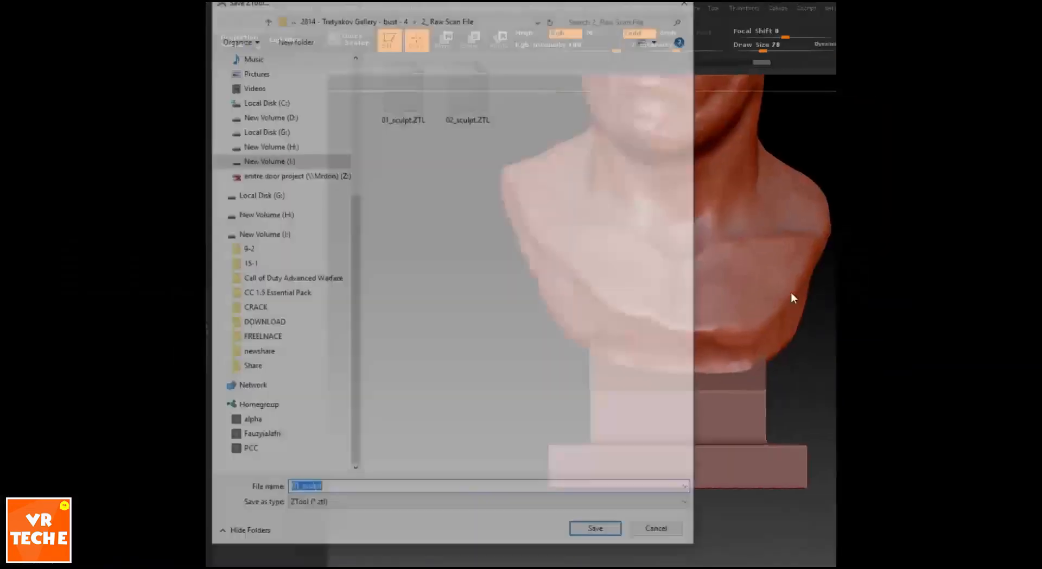
text(0)
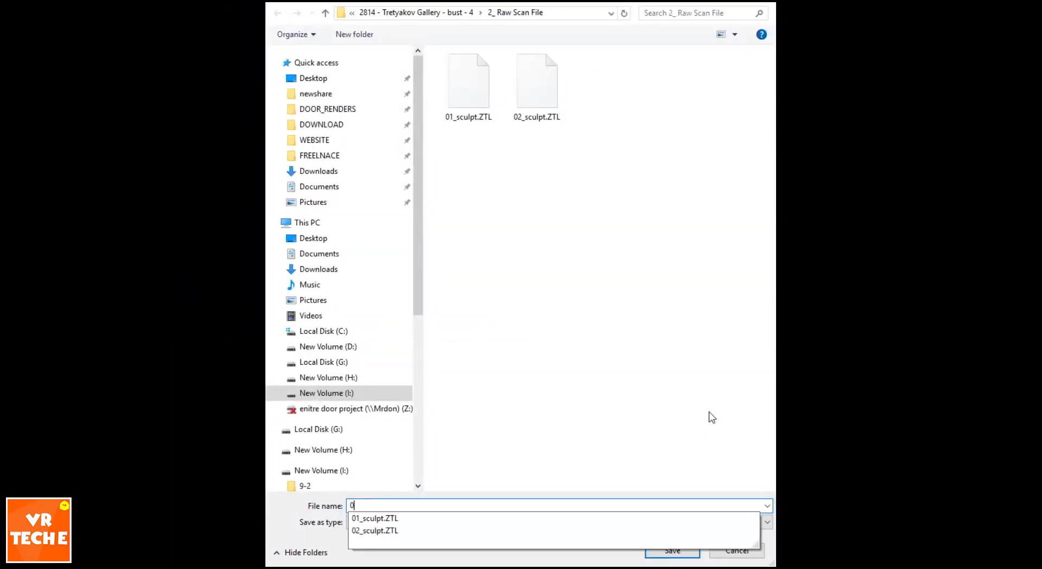
key(Return)
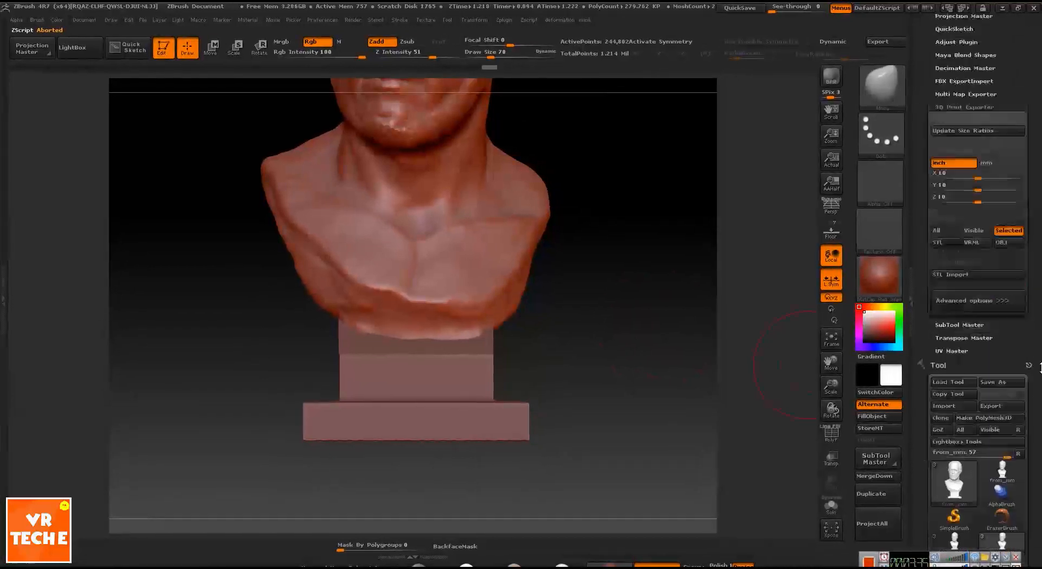
Duplicate the from_mm bust subtool and select the from_mm copy directly above the base
drag(1039, 367, 1022, 285)
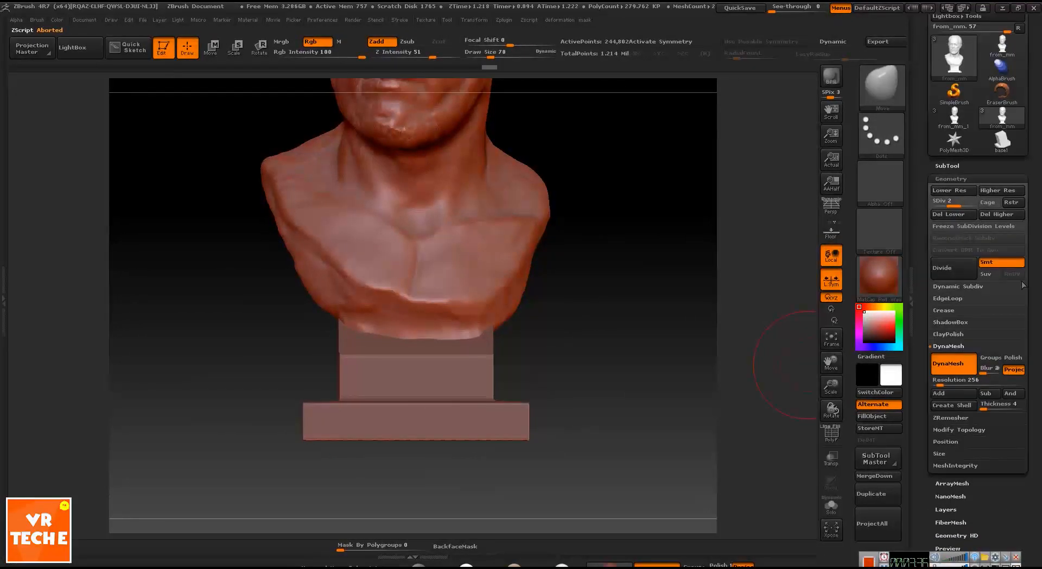
click(950, 166)
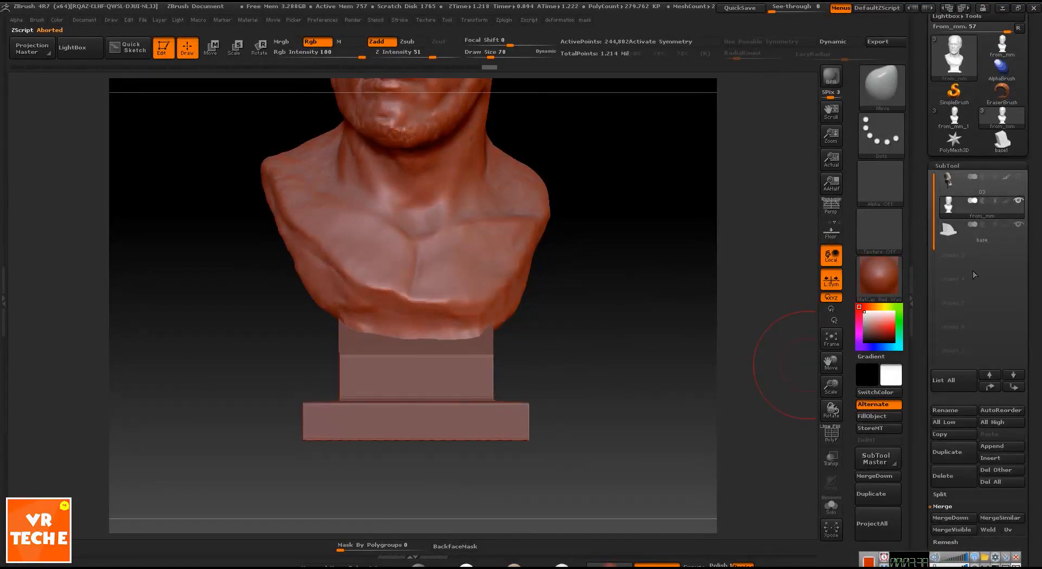
drag(728, 279, 564, 293)
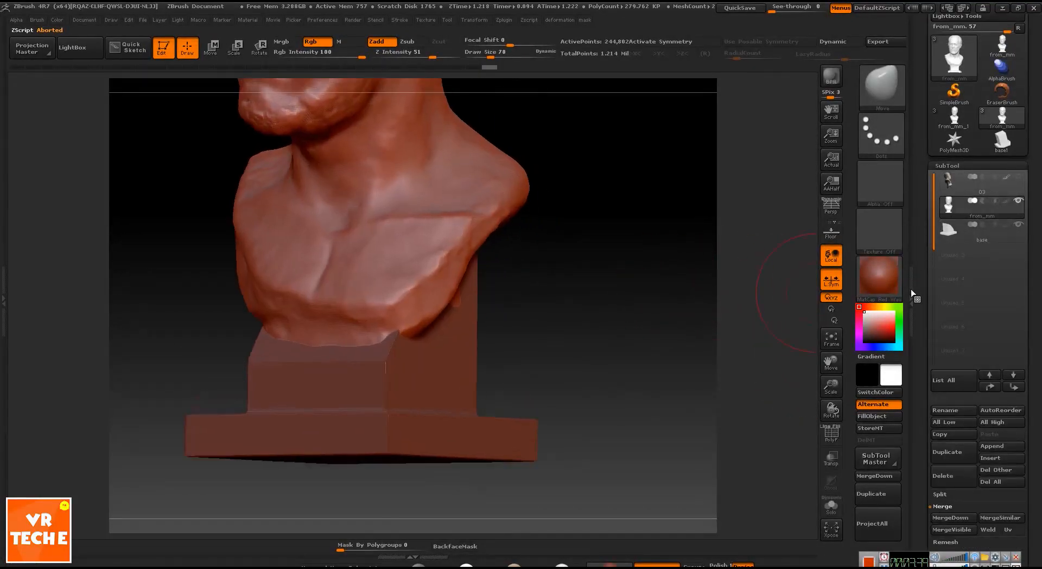
click(951, 455)
click(999, 232)
drag(1036, 489, 1040, 265)
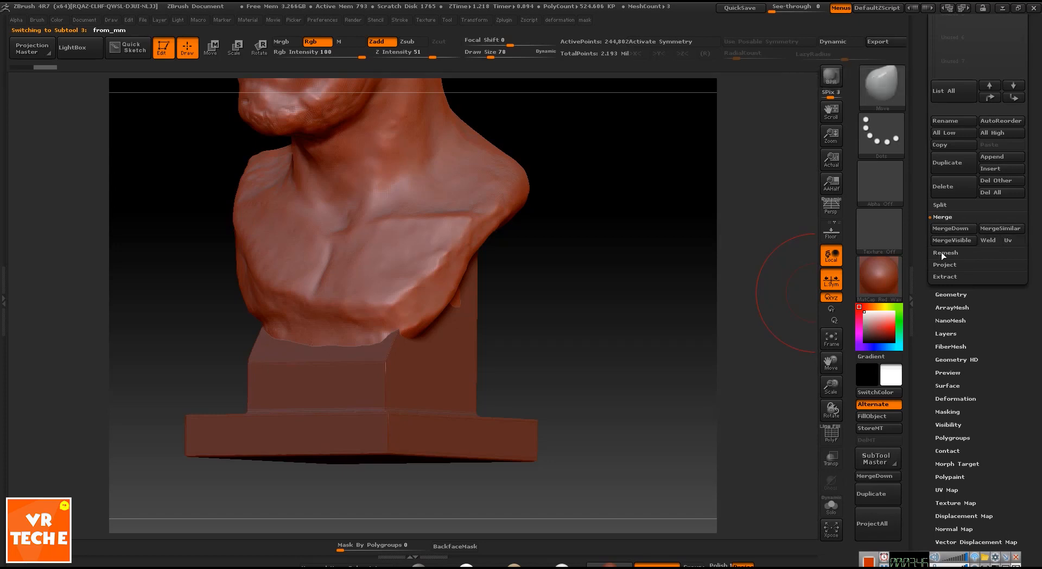
drag(1038, 70, 1039, 147)
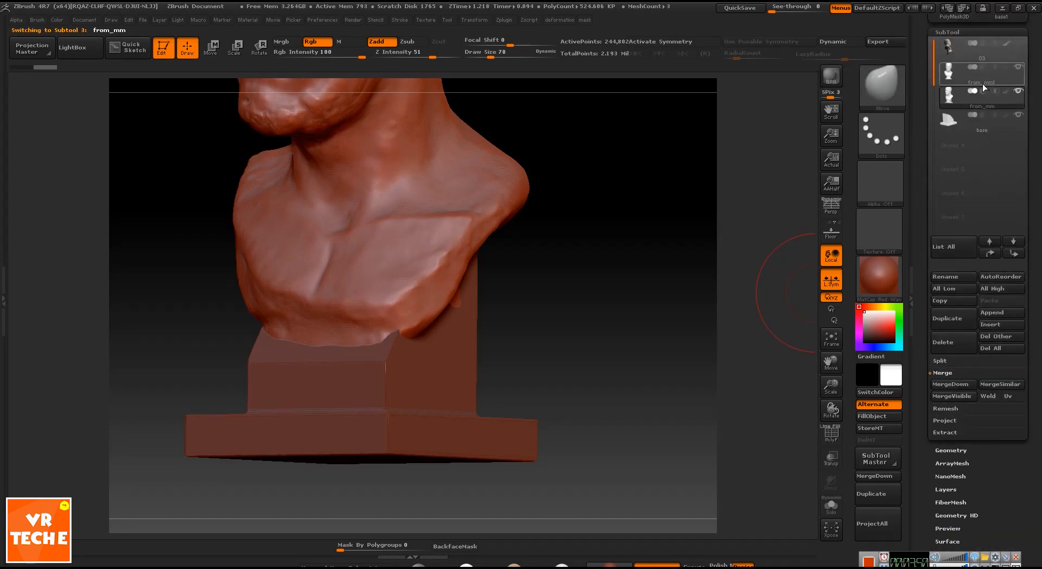
click(989, 83)
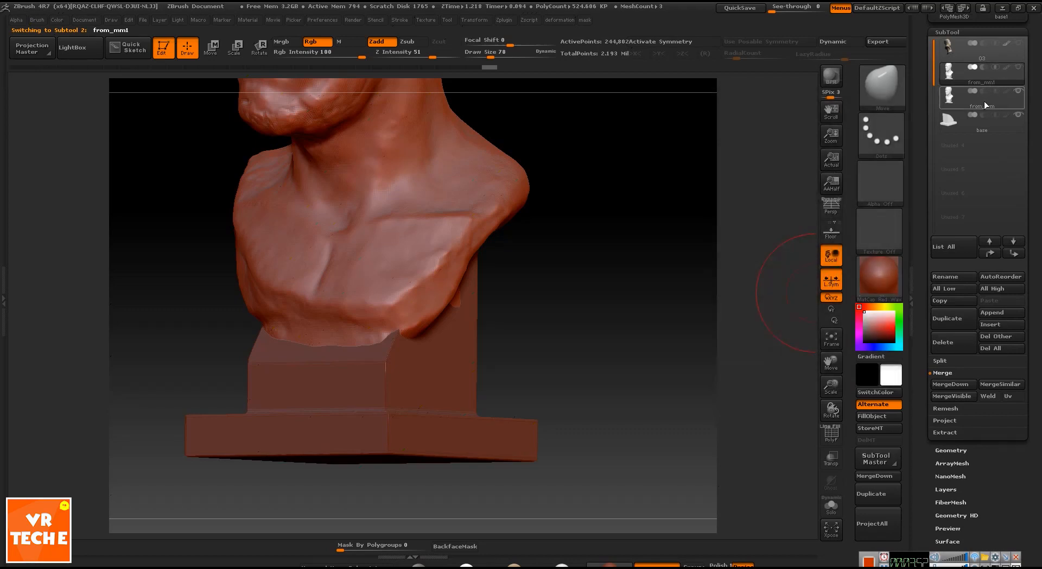
click(985, 104)
Merge the from_mm bust subtool down with the base into a single subtool
drag(924, 424, 924, 347)
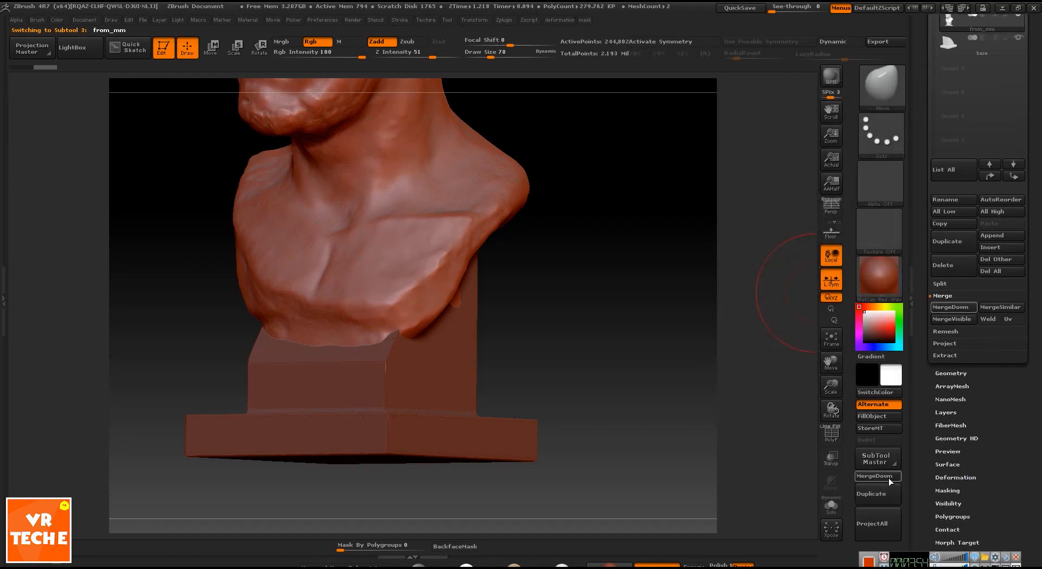
click(874, 475)
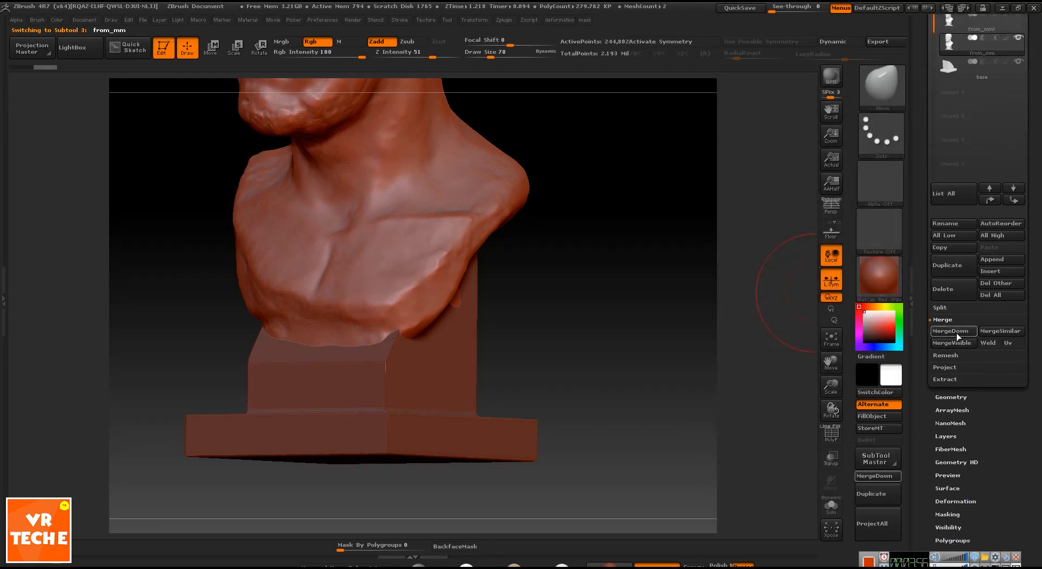
click(960, 331)
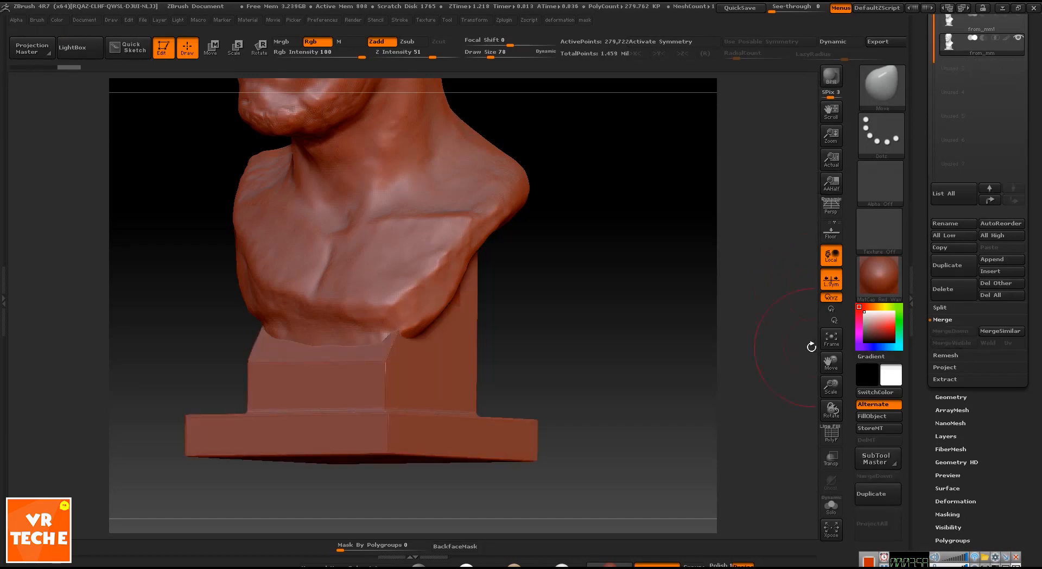
mouse_move(660, 299)
mouse_down()
mouse_move(731, 337)
mouse_move(655, 323)
mouse_move(694, 302)
mouse_move(690, 235)
mouse_move(683, 238)
mouse_up()
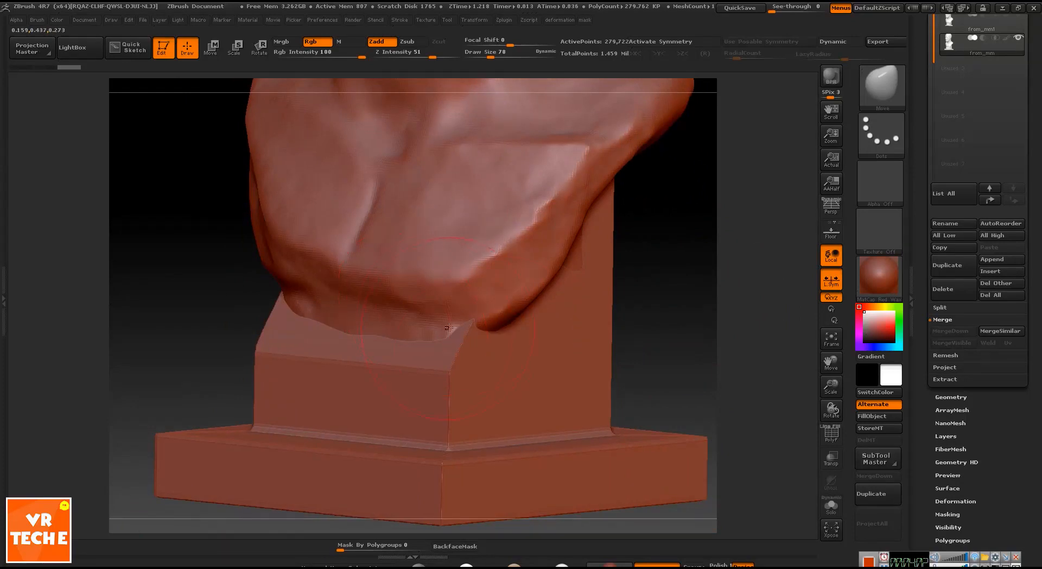
drag(675, 307, 532, 188)
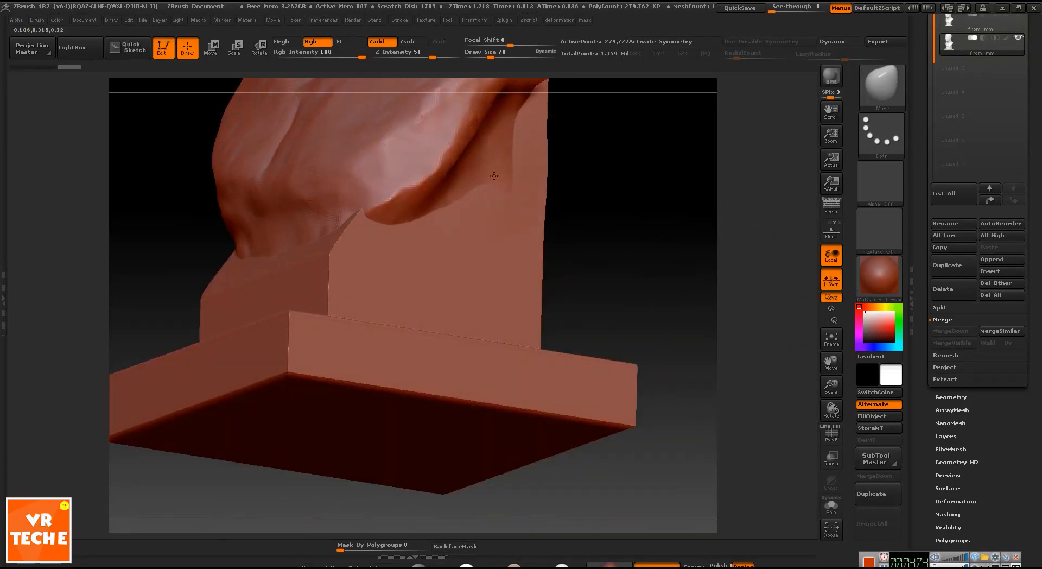
Undo the last brush stroke where the bust meets the pillar and switch to the Move Topological brush
key(ctrl+z)
mouse_move(315, 249)
mouse_down()
mouse_move(301, 199)
mouse_move(248, 177)
mouse_move(279, 237)
mouse_up()
key(b)
key(m)
key(t)
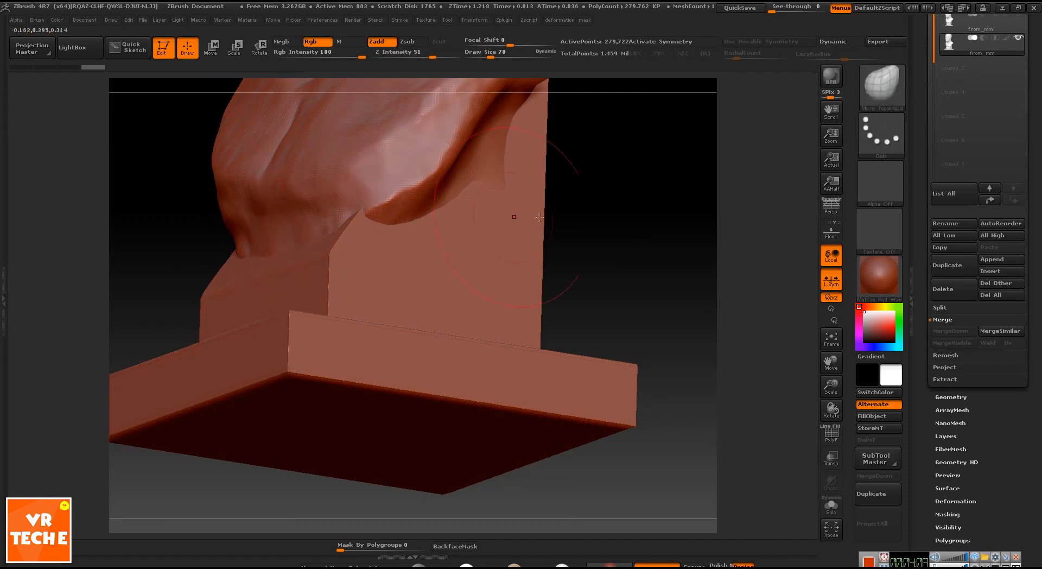
shift+drag(602, 234, 658, 270)
alt+drag(811, 360, 873, 416)
Try remeshing the merged bust and base with DynaMesh at resolution 256
click(952, 397)
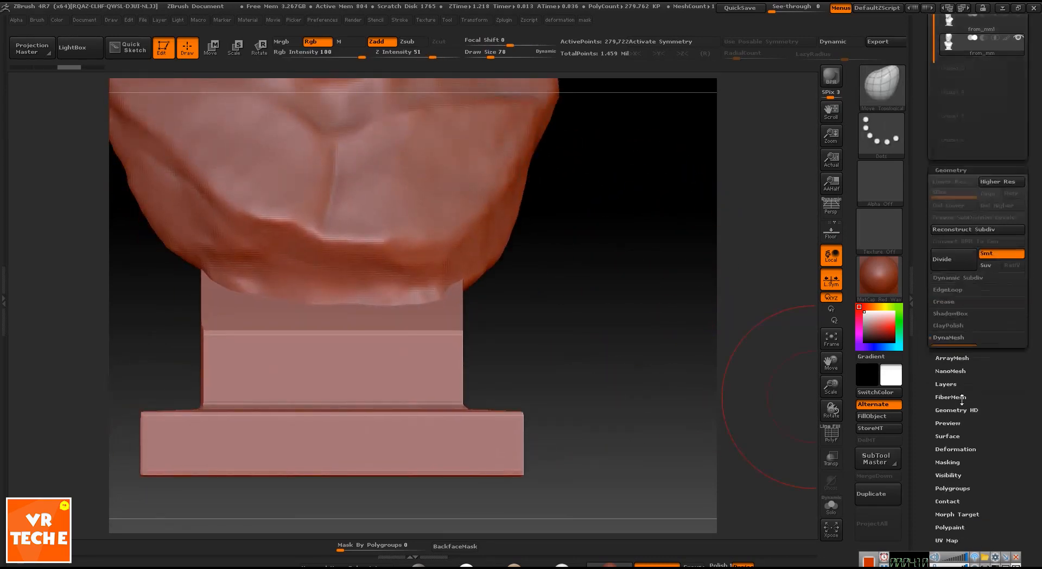
alt+drag(675, 202, 677, 290)
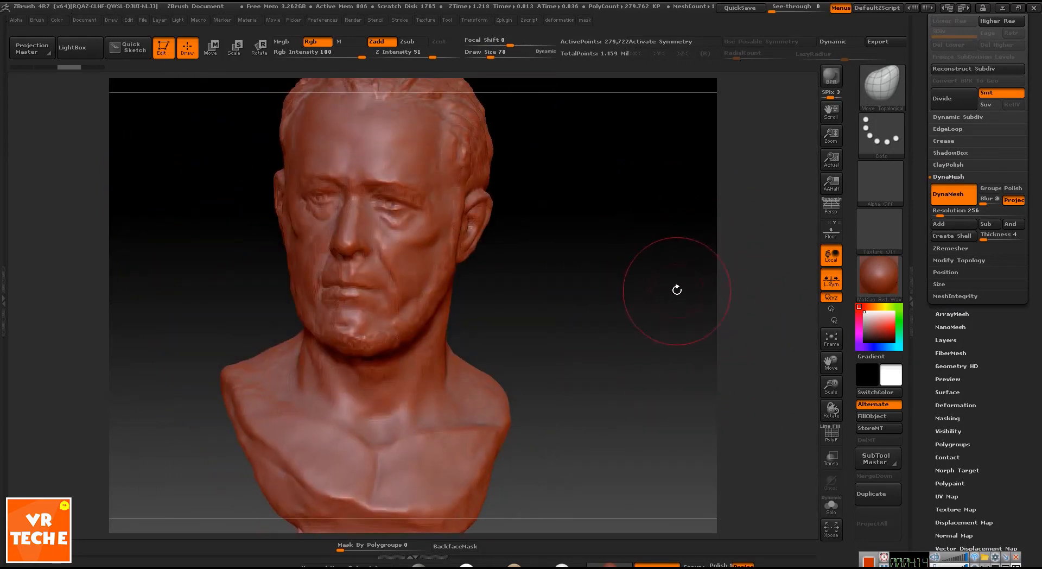
ctrl+drag(607, 256, 665, 316)
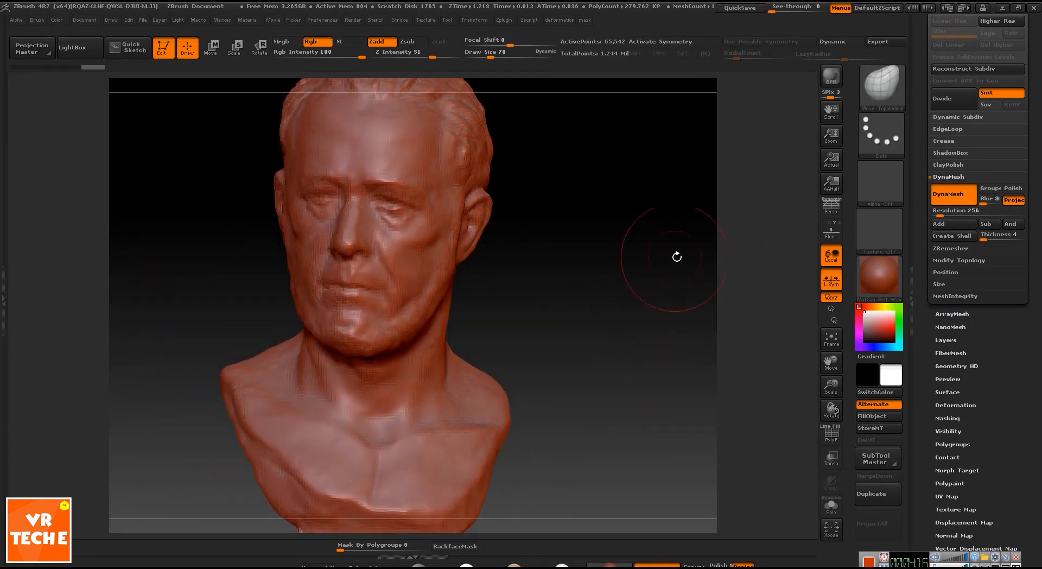
alt+drag(677, 256, 661, 349)
alt+drag(714, 324, 674, 323)
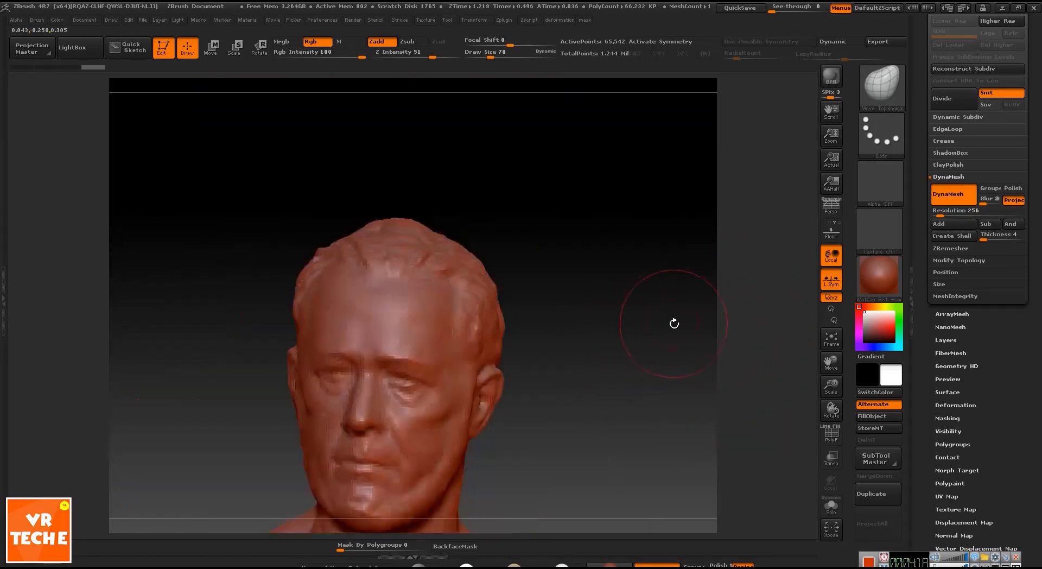
alt+drag(674, 389, 658, 325)
key(ctrl+z)
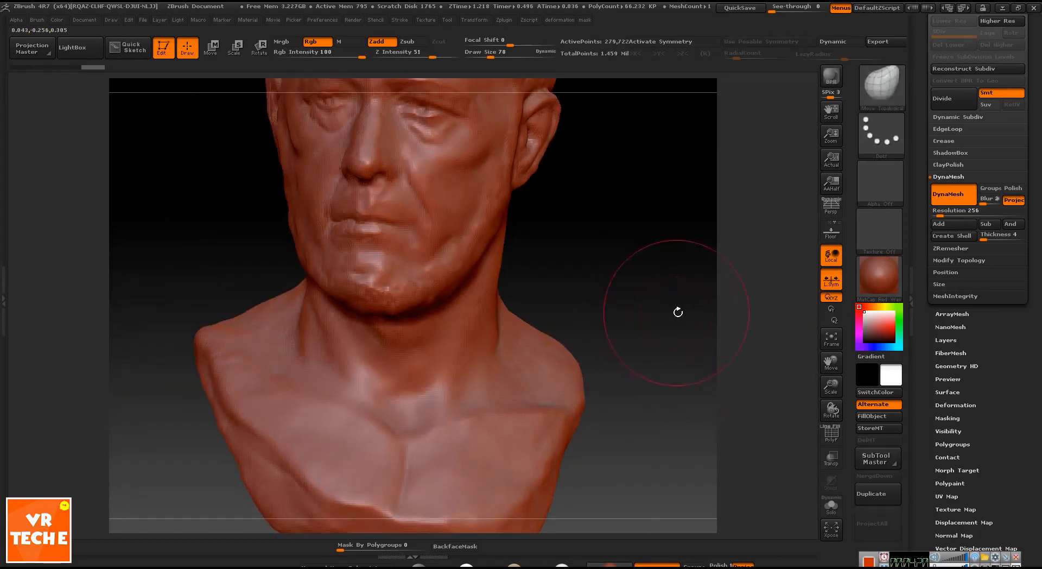
Set the DynaMesh resolution to 504 and remesh the merged bust and base
alt+drag(685, 283, 698, 362)
drag(1035, 276, 985, 332)
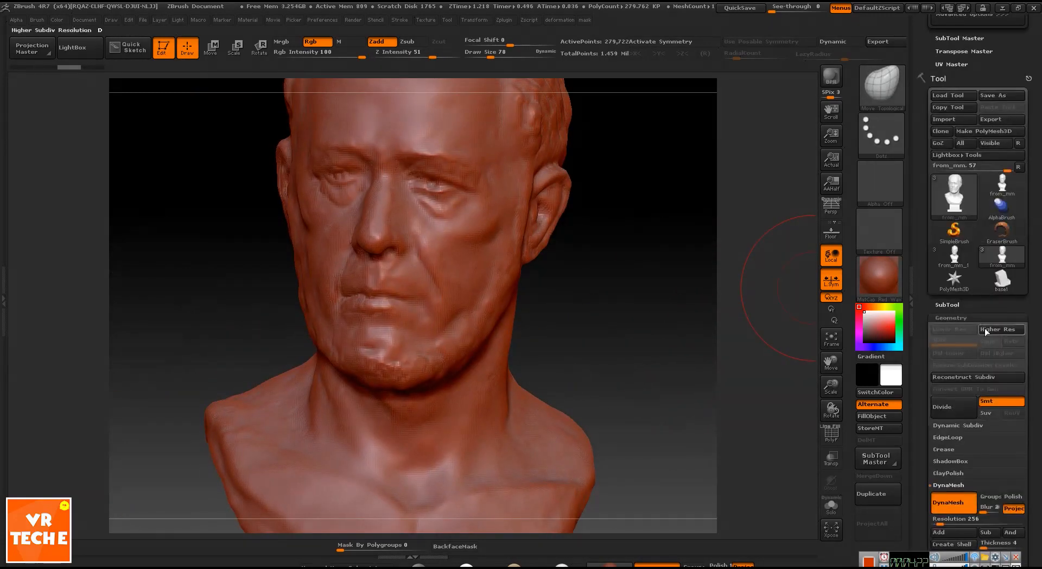
click(958, 303)
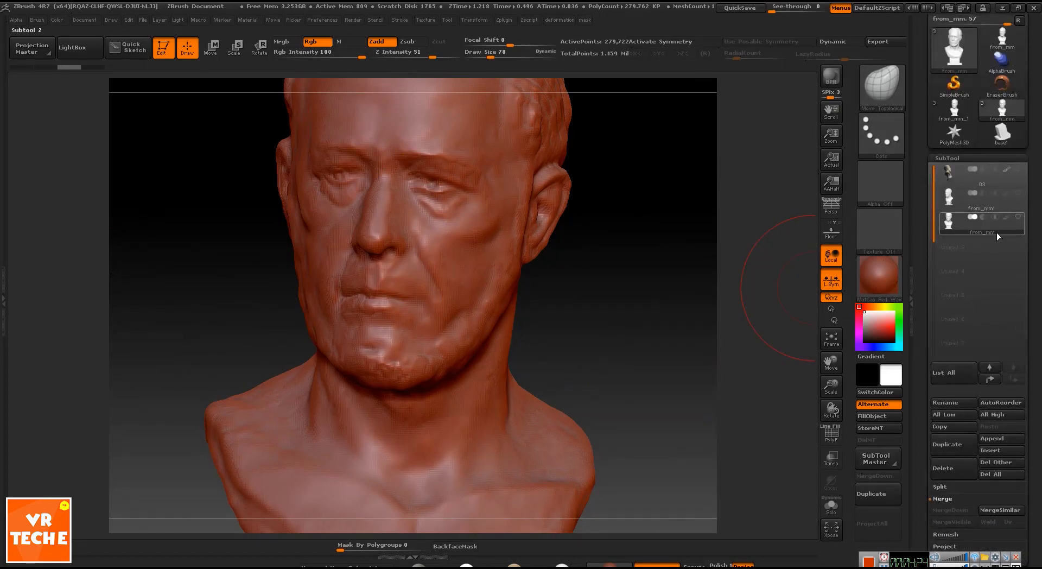
drag(668, 287, 624, 307)
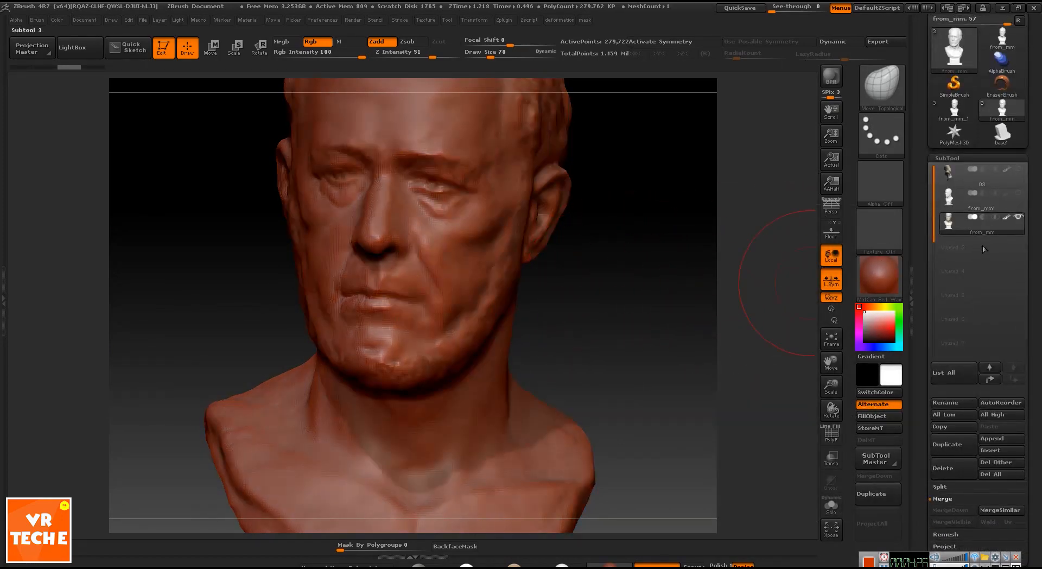
drag(1025, 347, 1012, 244)
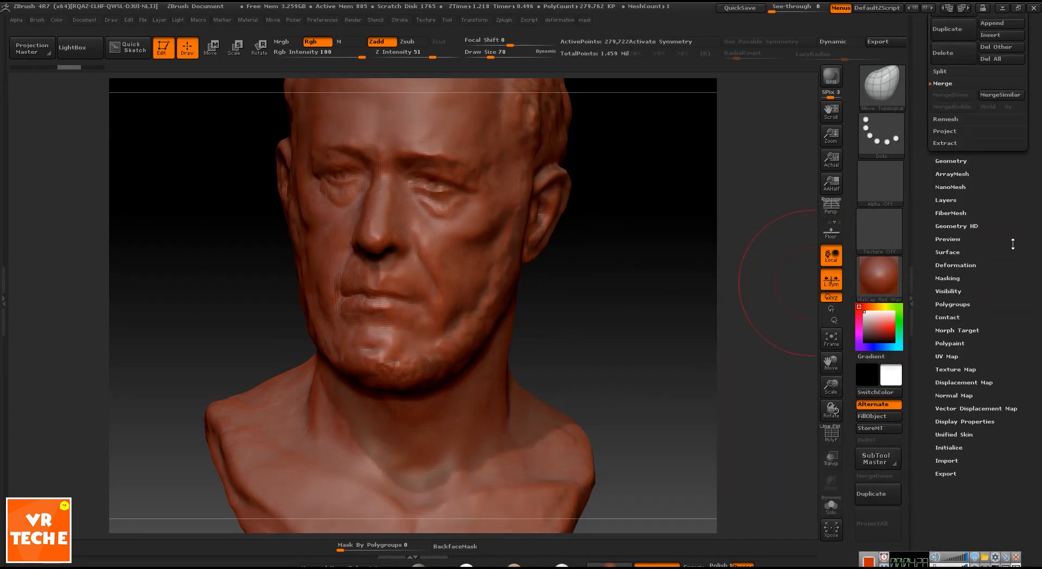
click(950, 160)
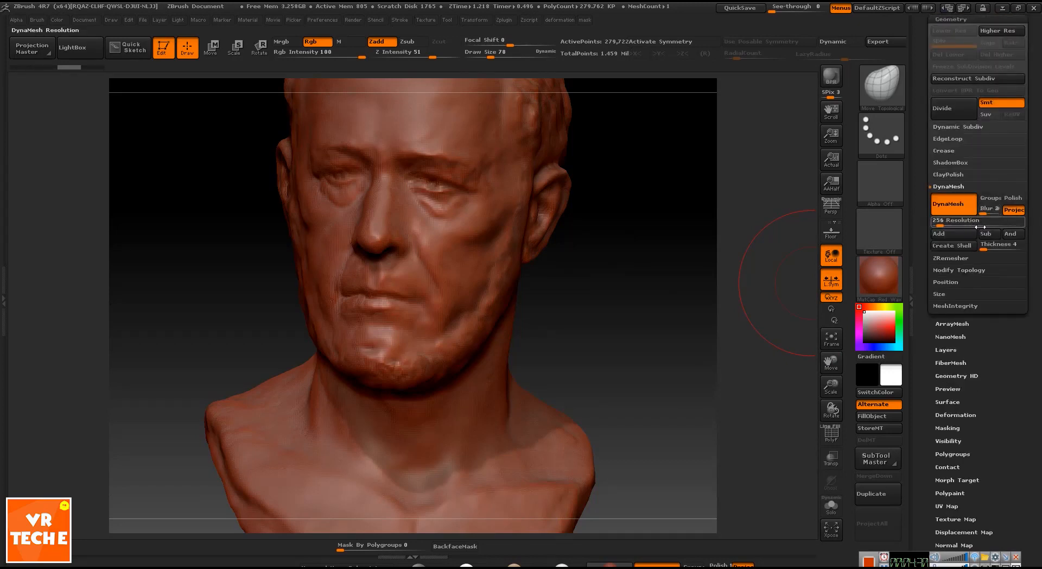
click(992, 222)
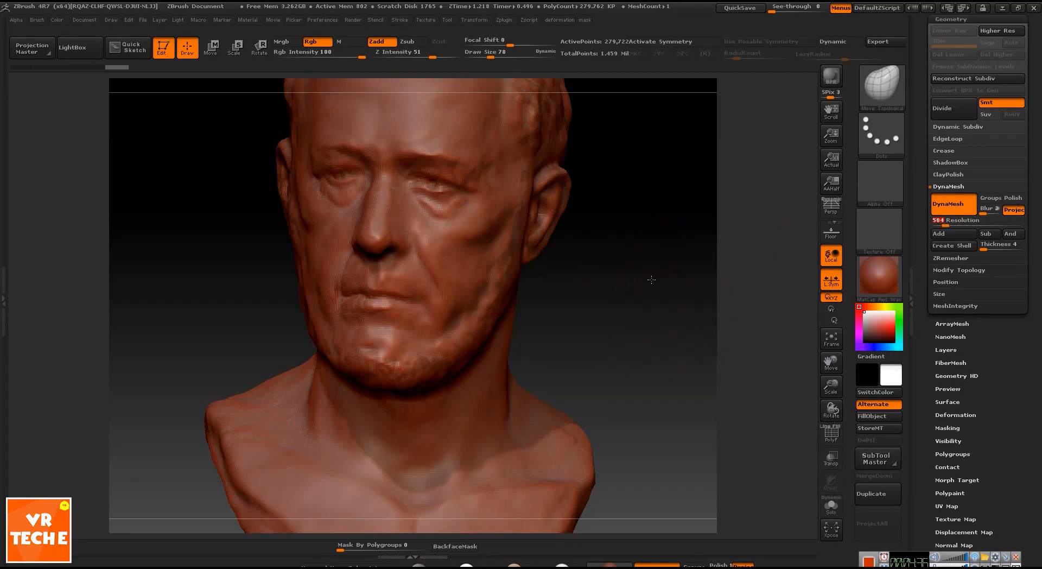
alt+drag(651, 278, 686, 320)
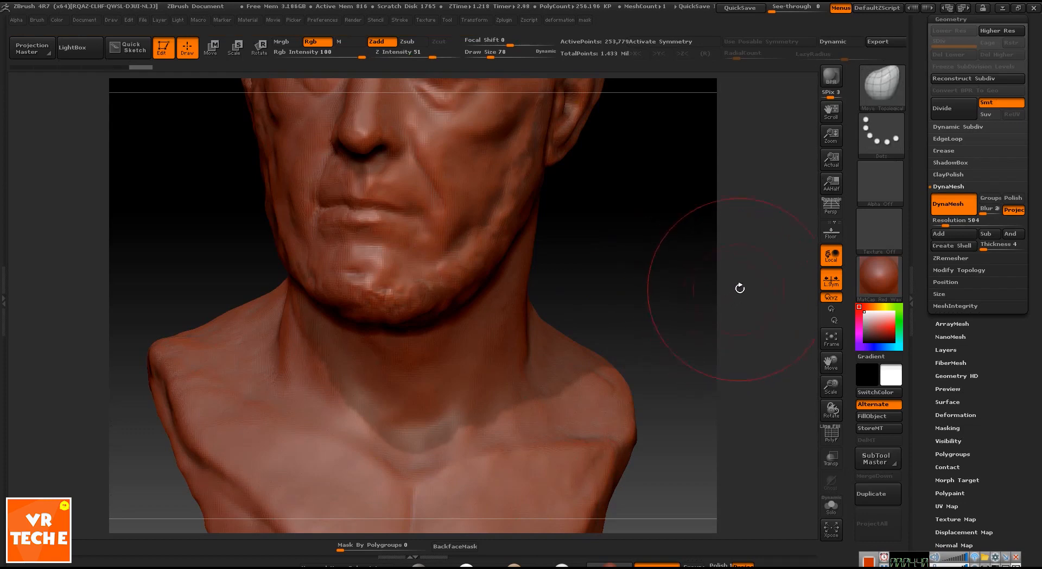
Check the remeshed bust with its wireframe display switched on and off, and set the draw size to 32
key(f)
mouse_move(711, 297)
alt+mouse_down()
mouse_move(736, 281)
mouse_move(737, 336)
mouse_move(737, 307)
mouse_move(718, 313)
mouse_move(701, 363)
mouse_move(683, 353)
mouse_move(683, 287)
alt+mouse_up()
key(shift+f)
key(shift+f)
key(s)
click(682, 318)
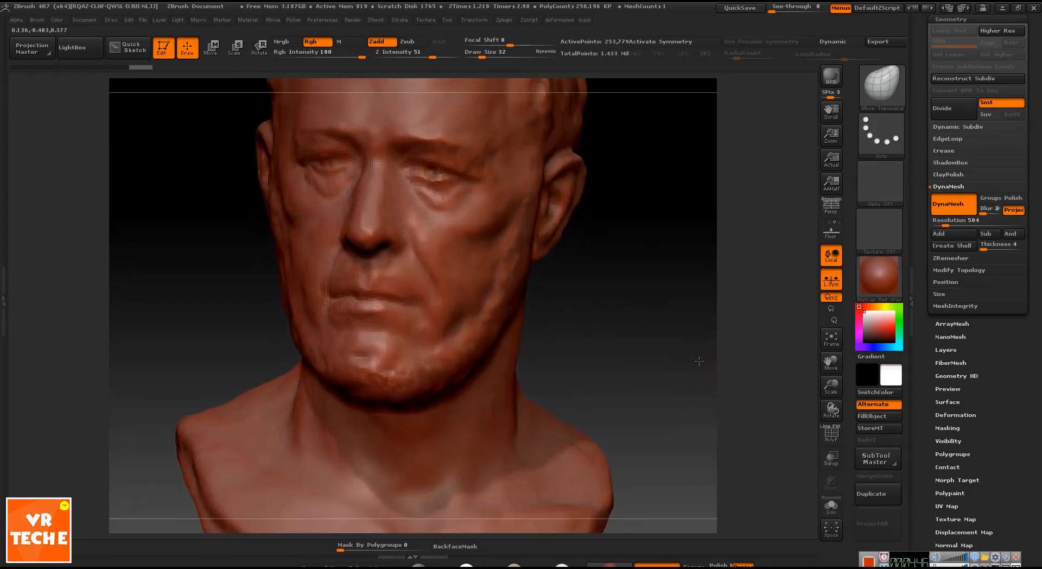
Reduce the draw size to 30 and smooth the seam between the bust's underside and the pillar's side face
mouse_move(699, 360)
alt+mouse_down()
mouse_move(706, 382)
mouse_move(692, 178)
mouse_move(718, 311)
mouse_move(729, 291)
mouse_move(653, 352)
alt+mouse_up()
key(s)
shift+drag(482, 320, 490, 284)
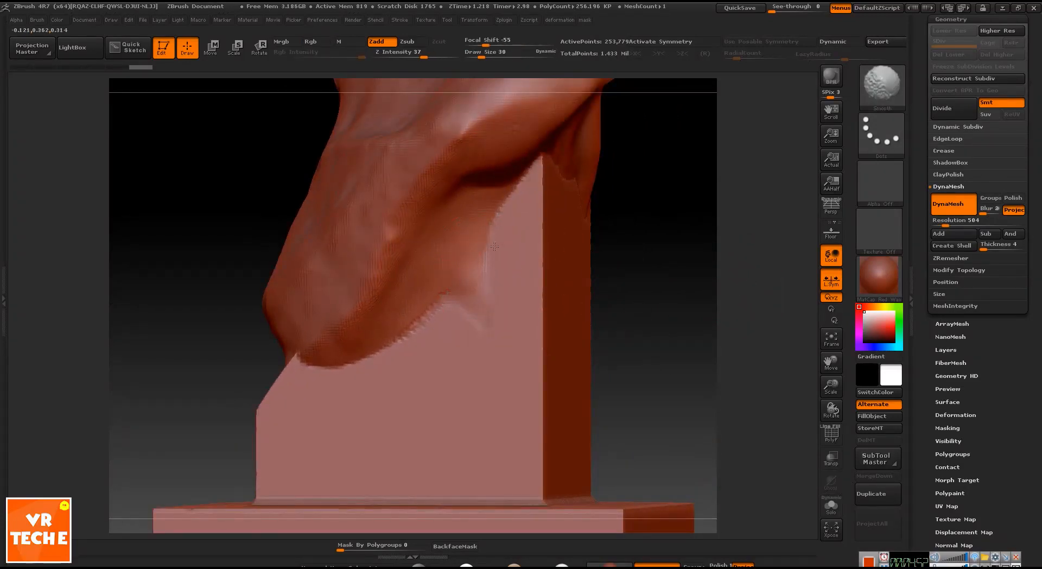
shift+drag(378, 347, 327, 367)
drag(227, 331, 304, 364)
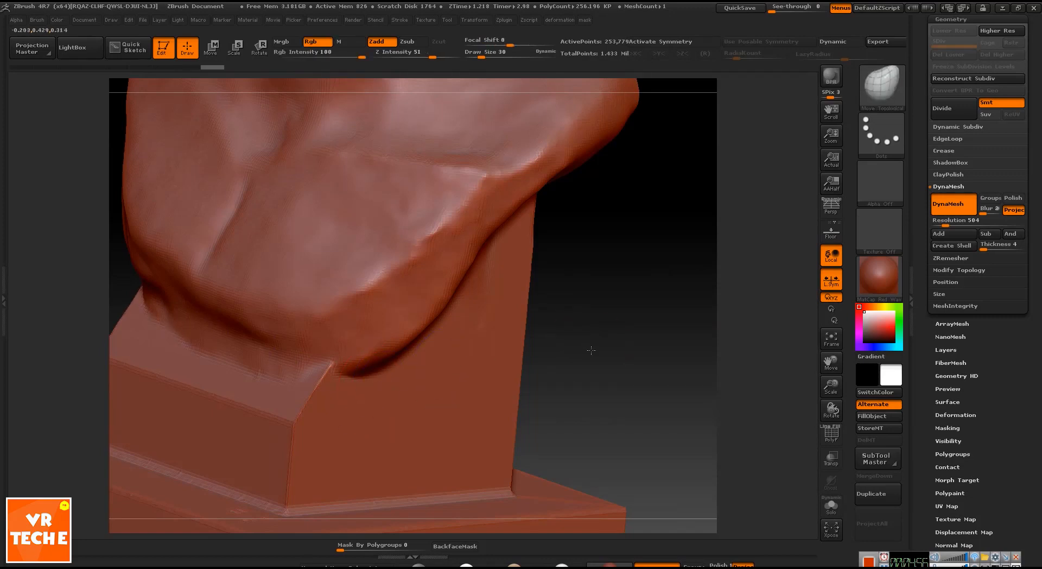
Smooth the seam on the pillar's opposite side face and around its top rear corner
mouse_move(590, 350)
mouse_down()
mouse_move(707, 381)
mouse_move(627, 399)
mouse_up()
key(shift)
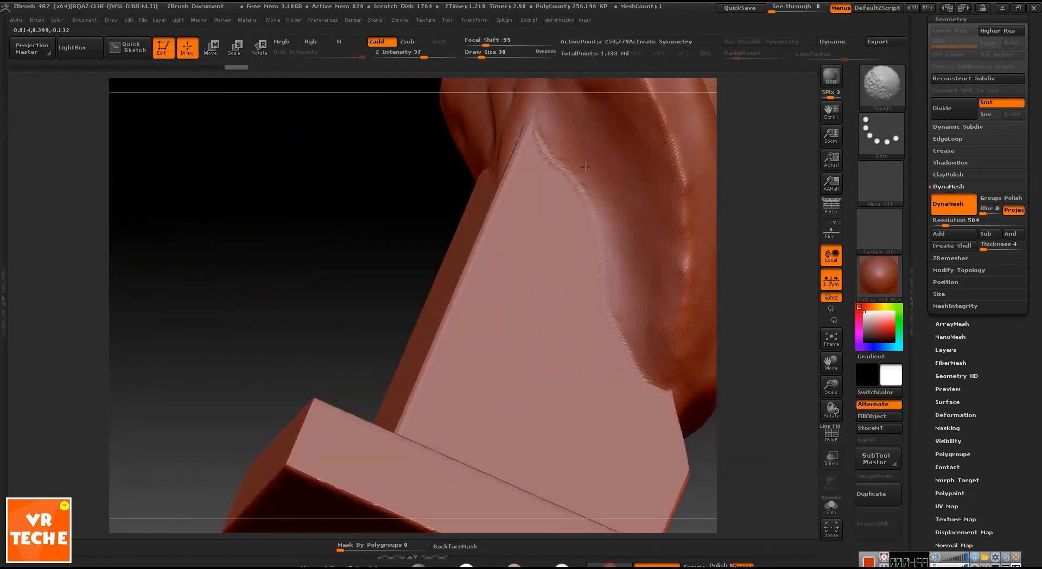
right_drag(531, 127, 522, 132)
key(shift)
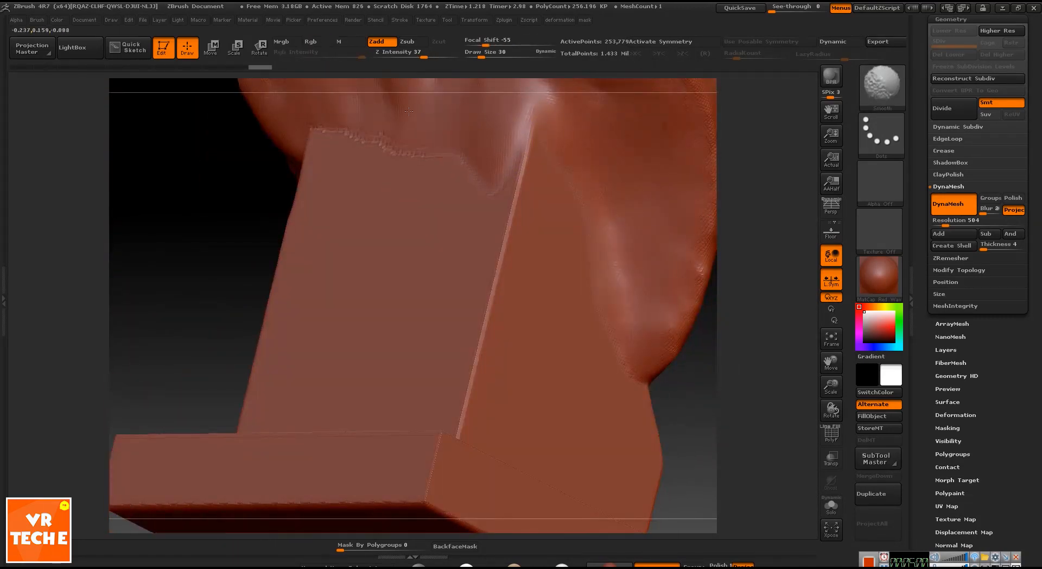
Smooth the seam along the pillar's back face and other rear corner, and review the whole bust
shift+drag(716, 393, 691, 358)
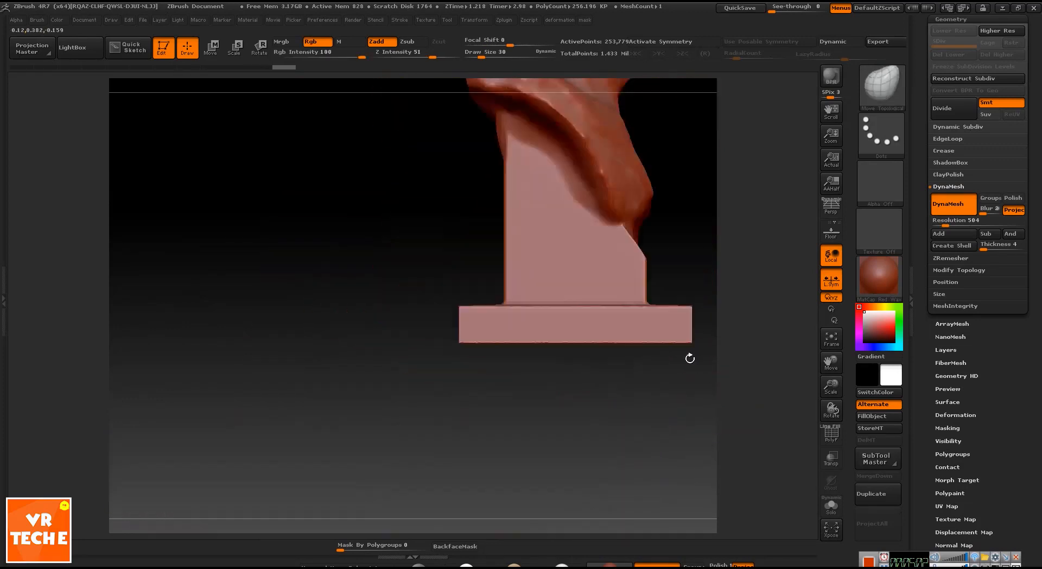
mouse_move(734, 289)
alt+mouse_down()
mouse_move(644, 343)
mouse_move(664, 286)
mouse_move(761, 328)
mouse_move(616, 262)
alt+mouse_up()
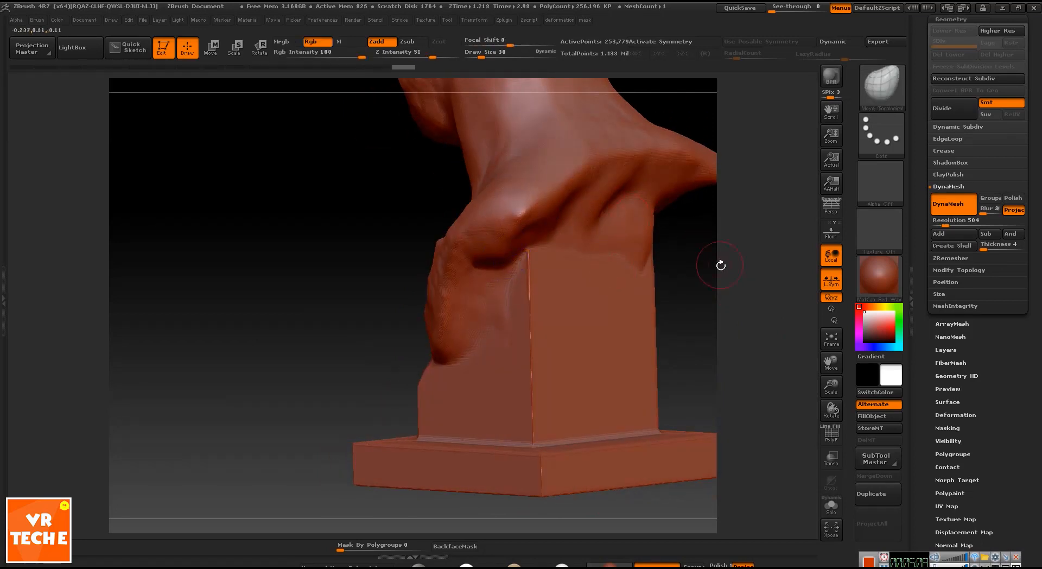
shift+drag(721, 262, 544, 231)
drag(407, 325, 267, 372)
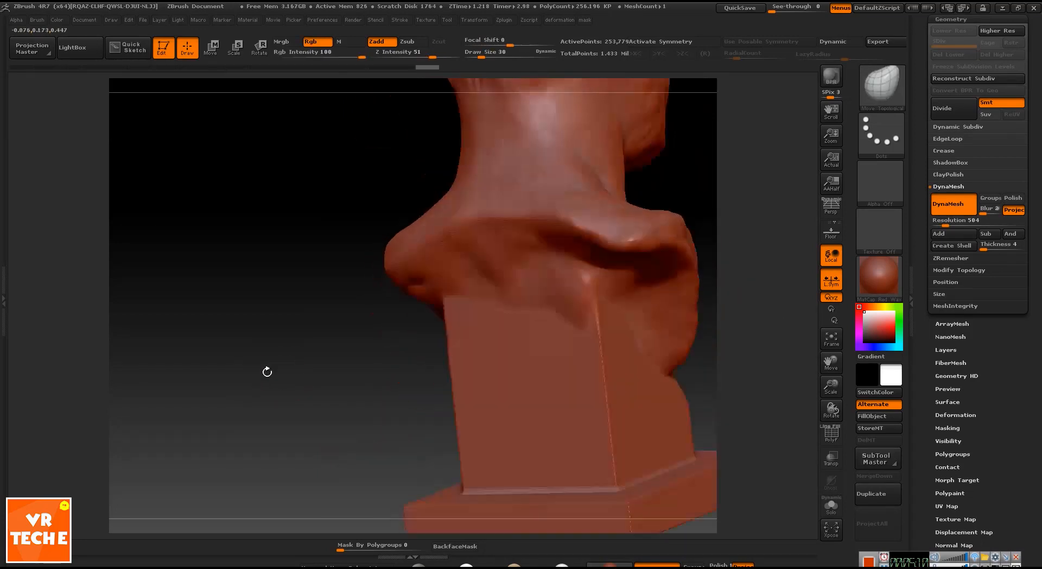
mouse_move(706, 171)
alt+mouse_down()
mouse_move(620, 244)
mouse_move(660, 246)
mouse_move(678, 260)
mouse_move(543, 434)
alt+mouse_up()
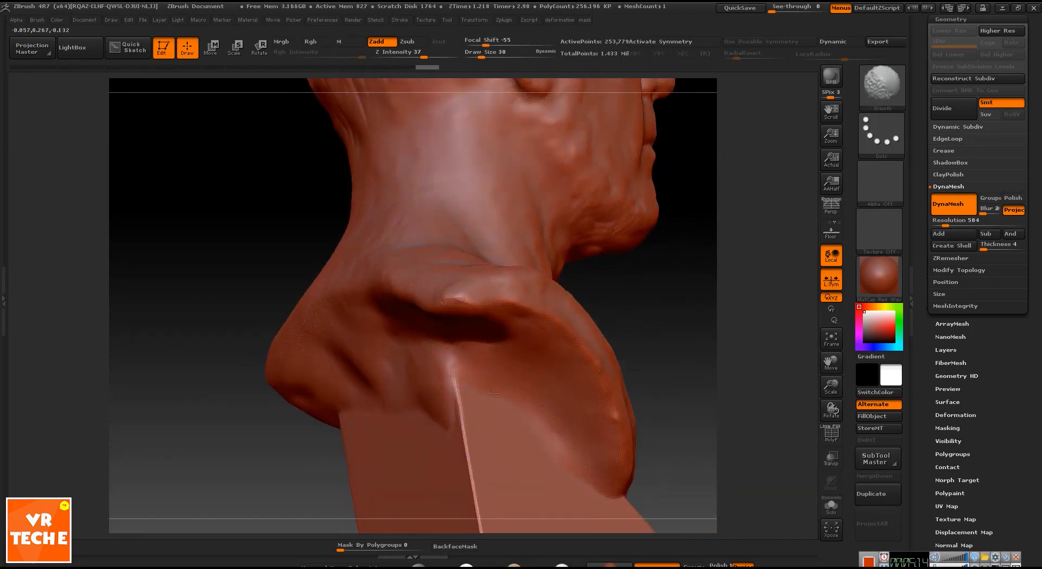
key(f)
drag(691, 312, 625, 300)
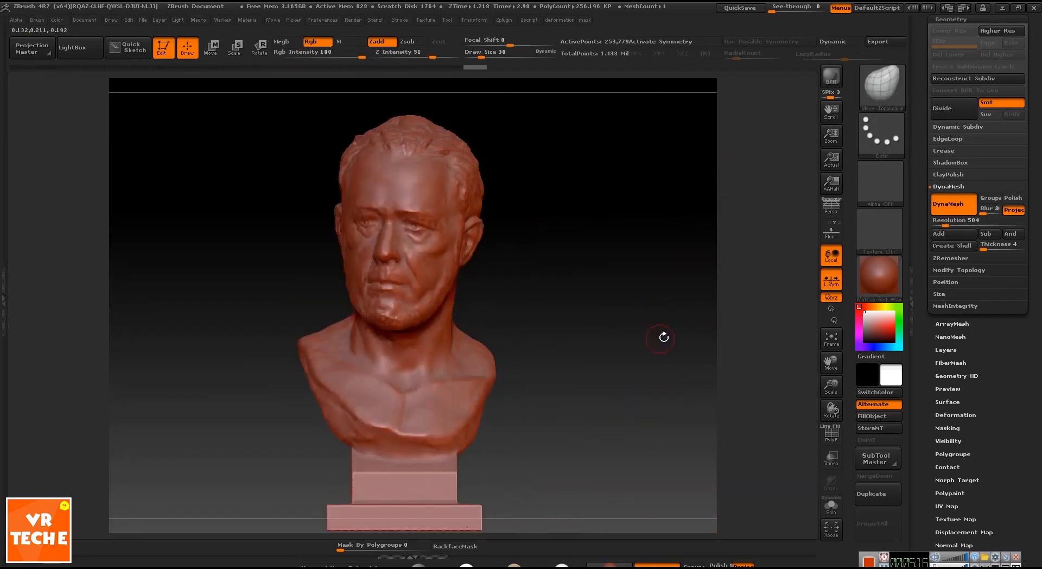
mouse_move(664, 336)
mouse_down()
mouse_move(684, 395)
mouse_move(562, 398)
mouse_move(619, 324)
mouse_move(677, 323)
mouse_move(673, 310)
mouse_up()
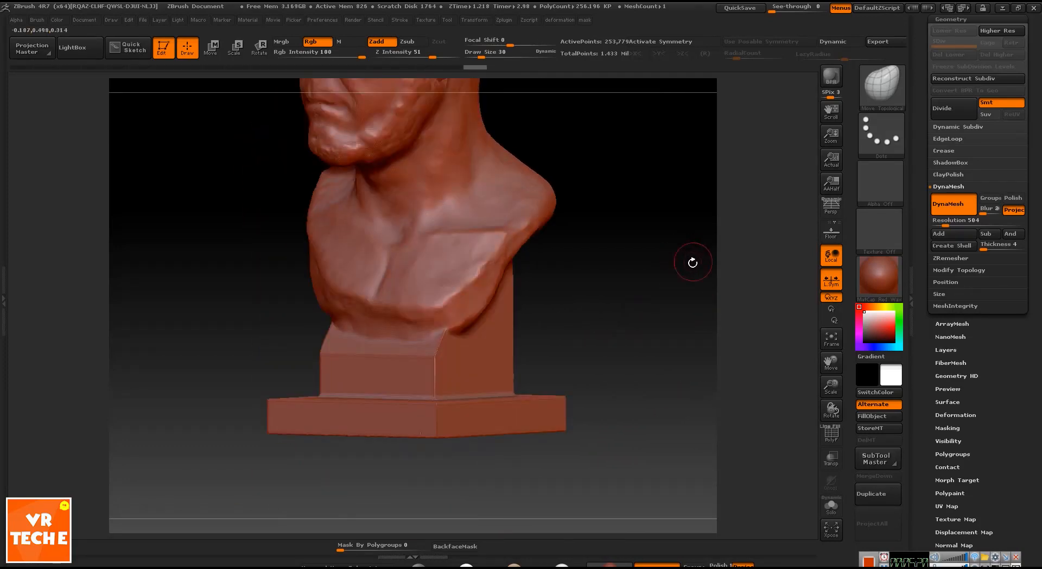
Remove the Transform palette from the tray, dock Zplugin above Tool, and collapse its 3D Print Exporter section
drag(1027, 287, 1025, 542)
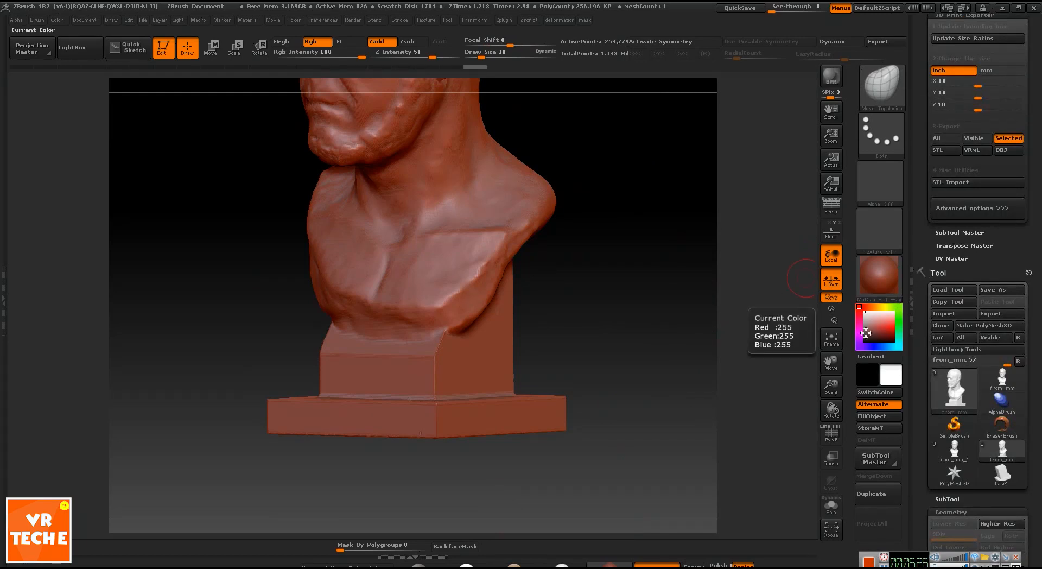
drag(716, 297, 665, 439)
mouse_move(1028, 263)
mouse_down()
mouse_move(1039, 61)
mouse_move(1025, 244)
mouse_up()
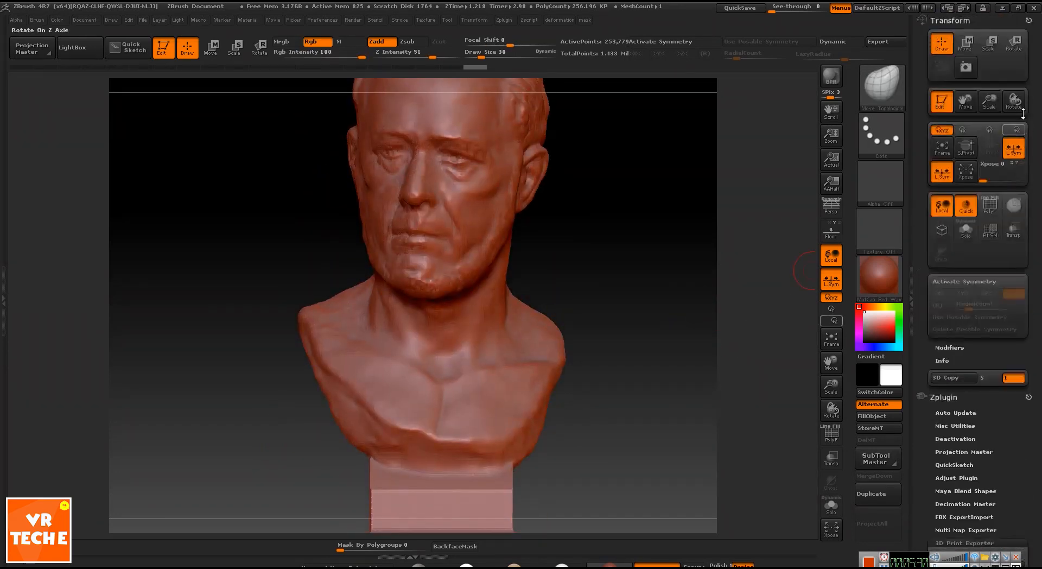
click(1027, 22)
click(1027, 22)
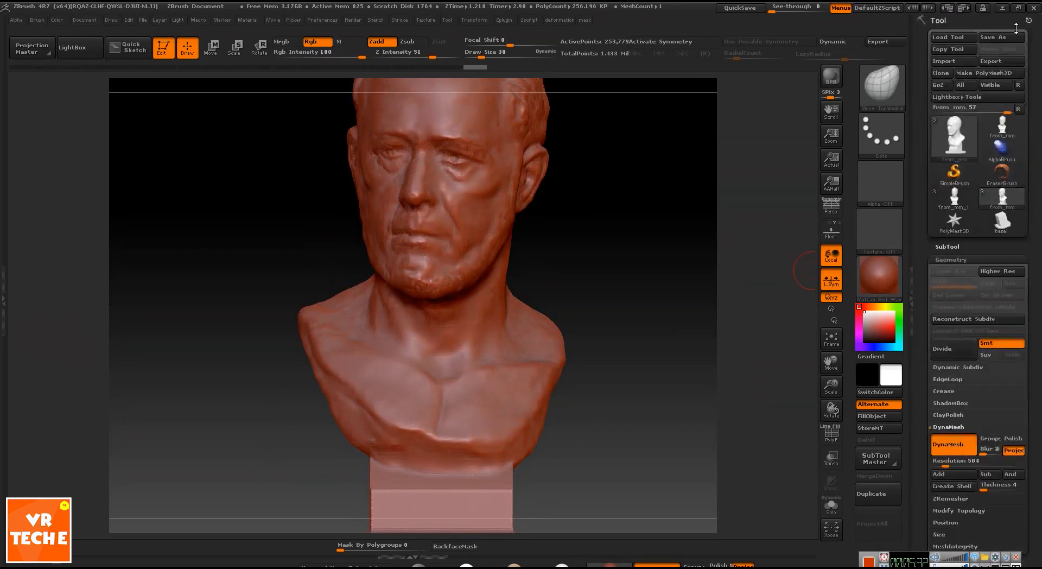
click(503, 20)
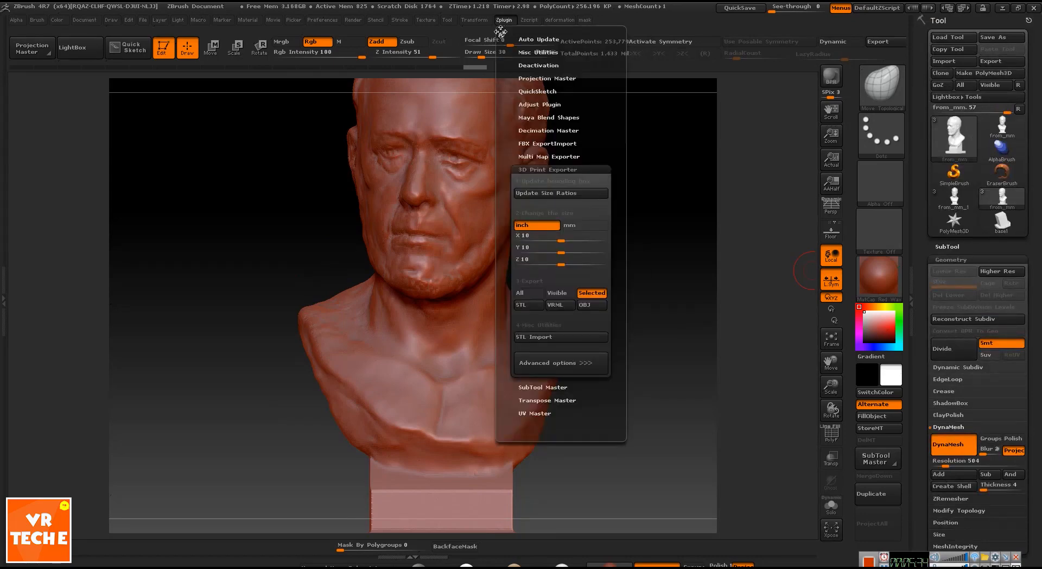
drag(501, 32, 965, 33)
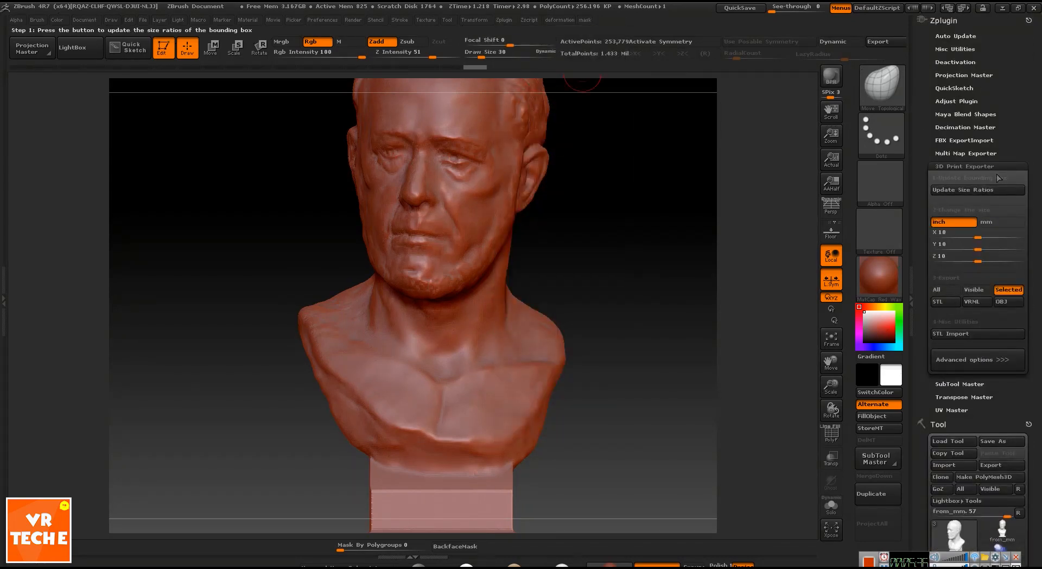
click(956, 166)
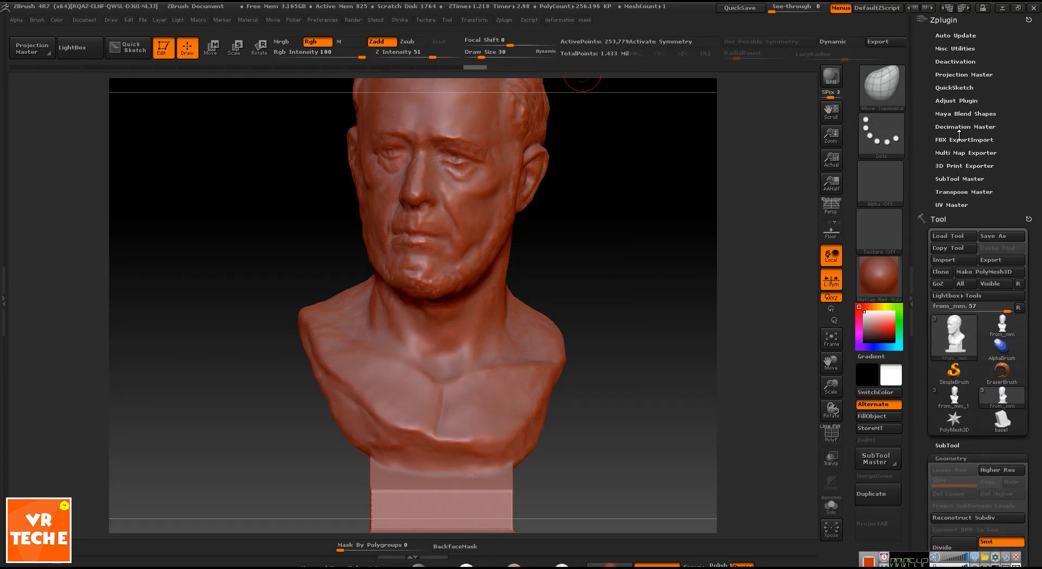
Clone the merged from_mm bust as a separate tool and switch to the clone
click(1017, 308)
drag(1022, 359, 1016, 271)
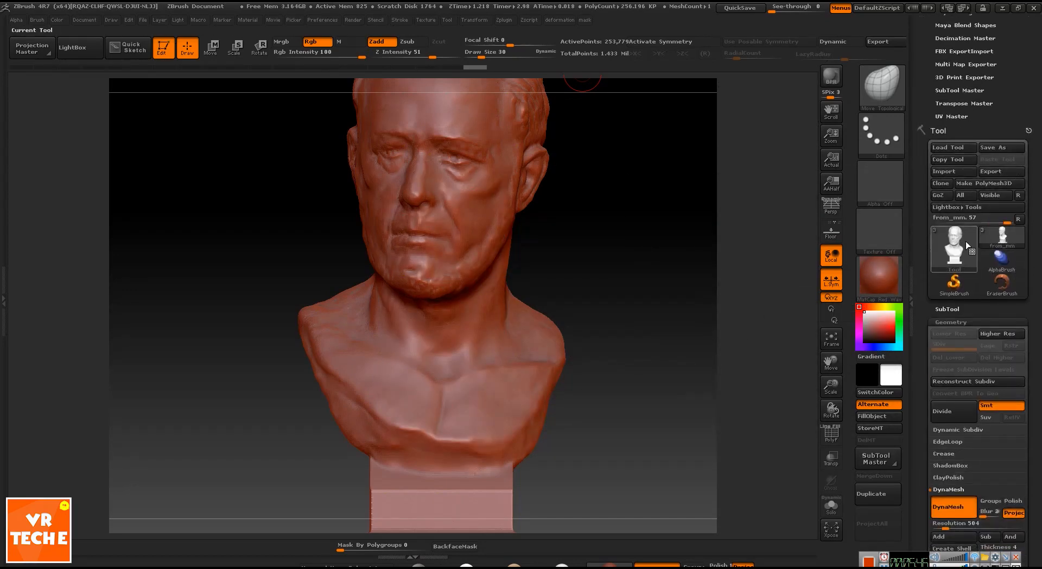
click(940, 184)
click(1002, 235)
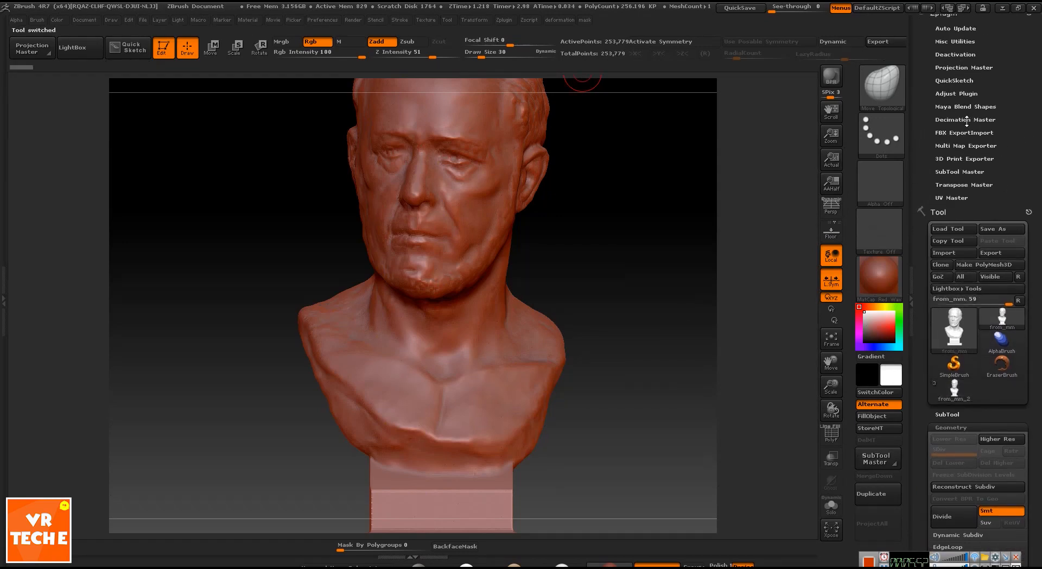
Open the Decimation Master options, show the cloned bust's wireframe to examine its mesh density, and set the draw size to 22
click(965, 120)
alt+drag(708, 217, 755, 276)
key(shift+f)
alt+drag(751, 217, 746, 255)
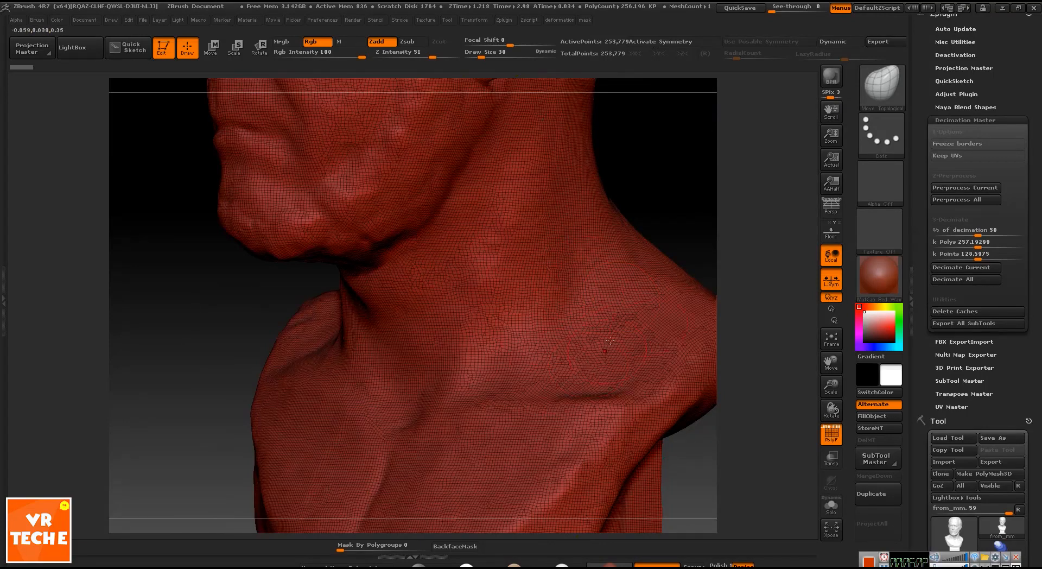
drag(729, 240, 640, 261)
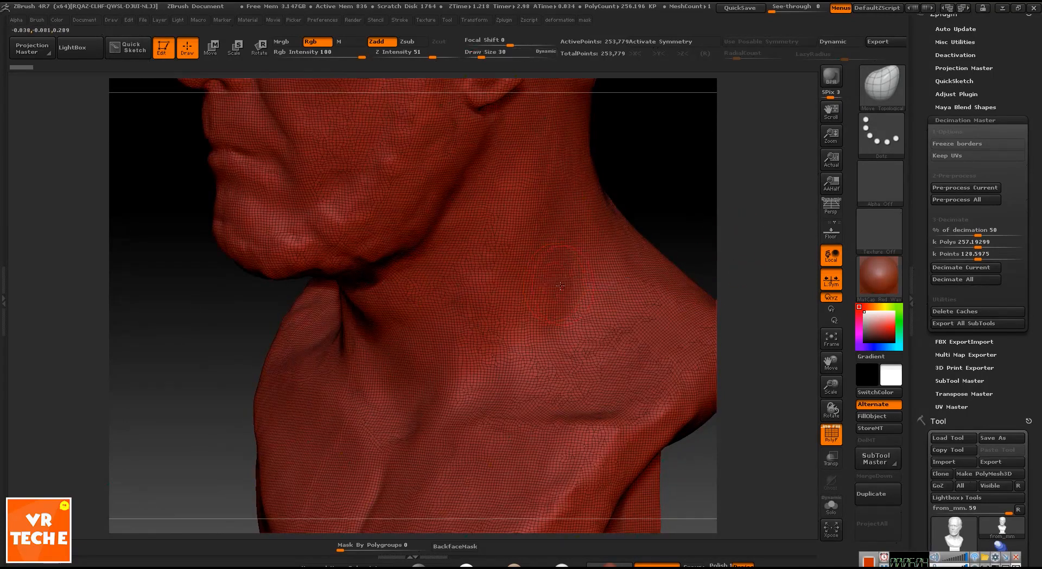
key(s)
drag(562, 285, 560, 284)
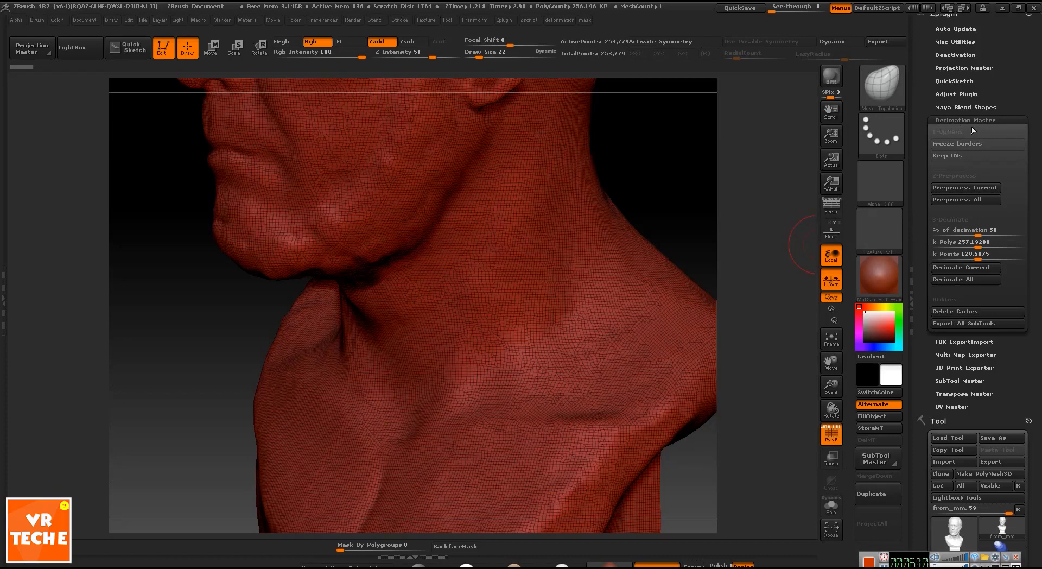
Pre-process the cloned bust in Decimation Master and set the decimation percentage to 20
click(953, 188)
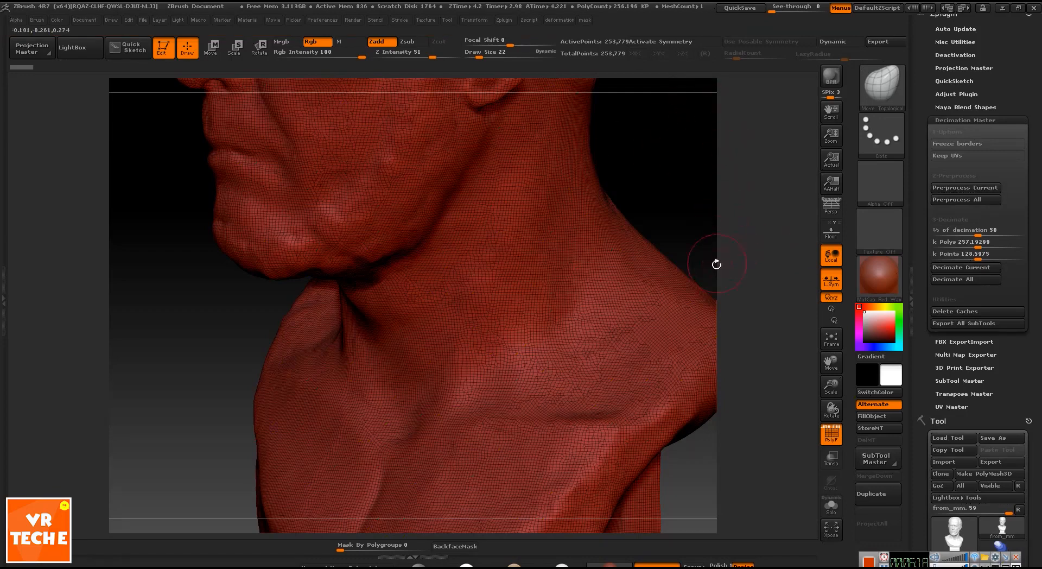
click(942, 236)
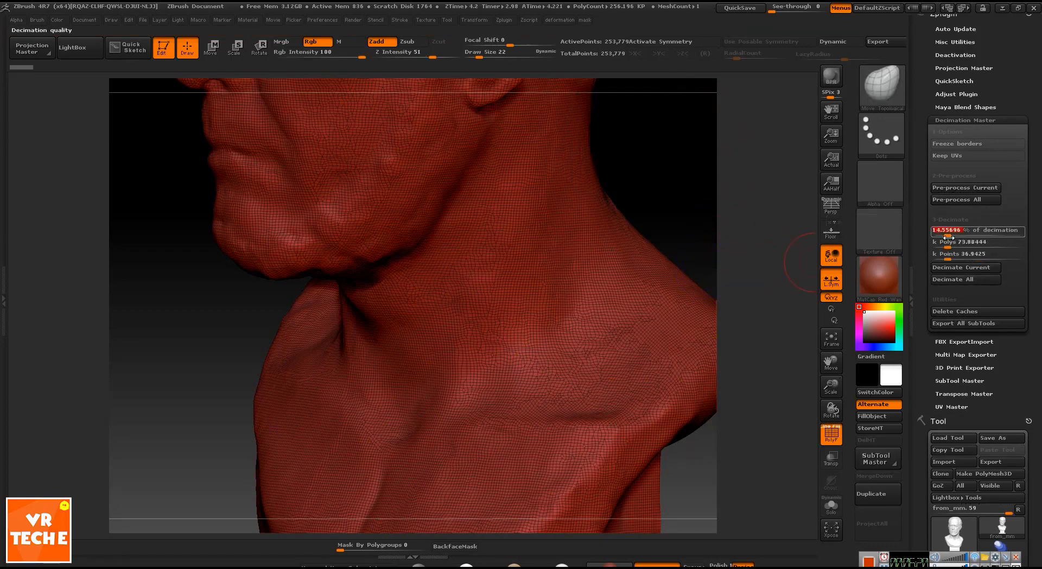
text(20)
key(Return)
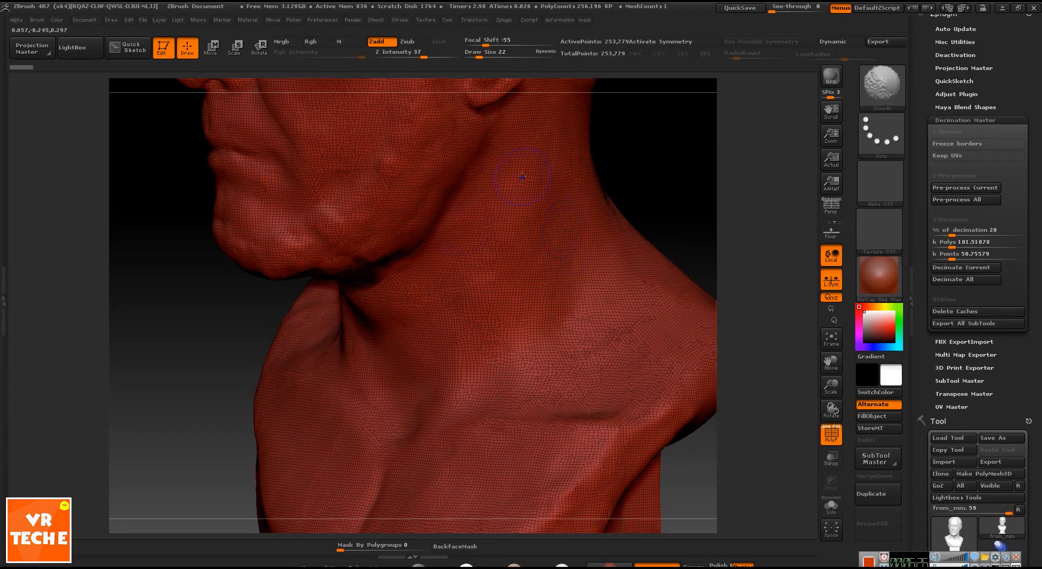
Decimate the bust at 20% and examine the reduced wireframe and shading around the chin and neck
key(shift+f)
drag(680, 214, 919, 275)
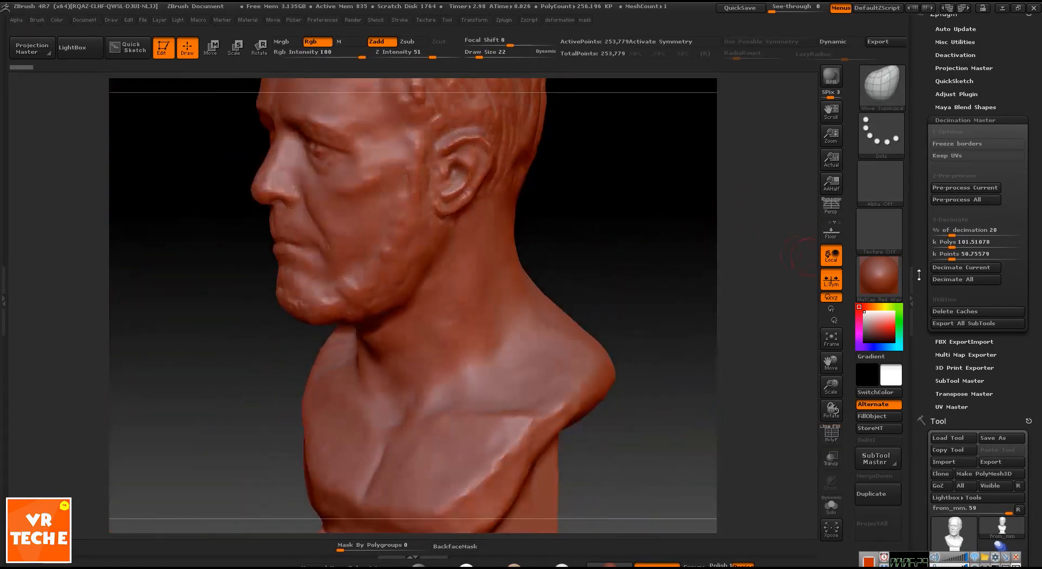
click(953, 268)
alt+drag(716, 278, 700, 257)
key(shift+f)
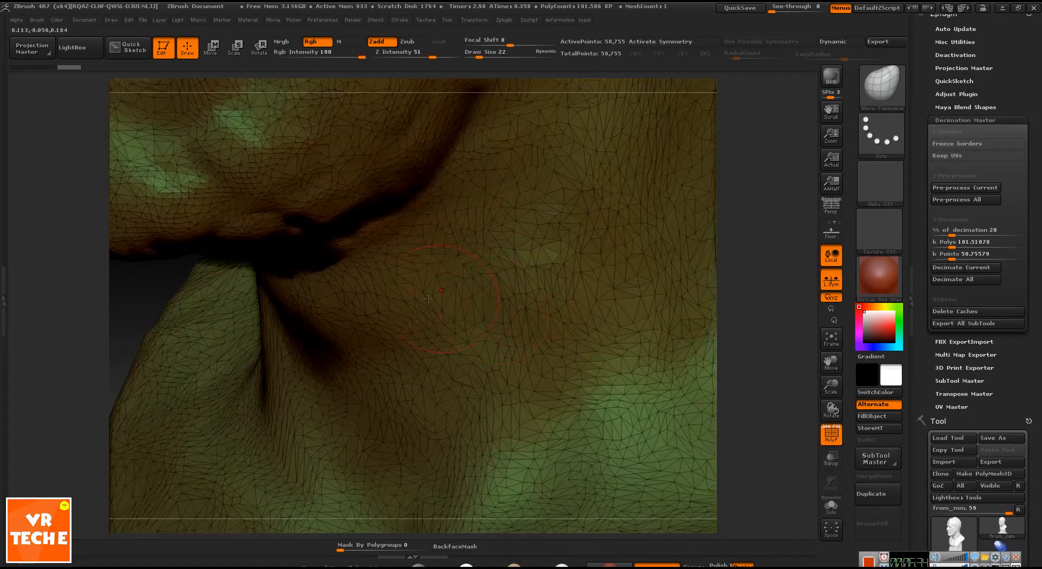
mouse_move(744, 210)
alt+mouse_down()
mouse_move(664, 204)
mouse_move(696, 337)
alt+mouse_up()
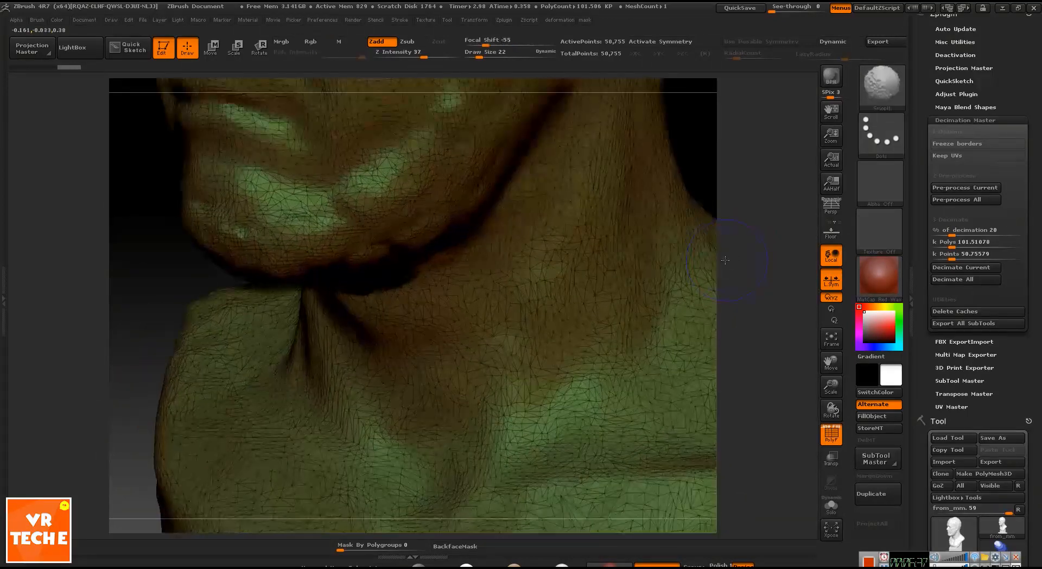
key(shift+f)
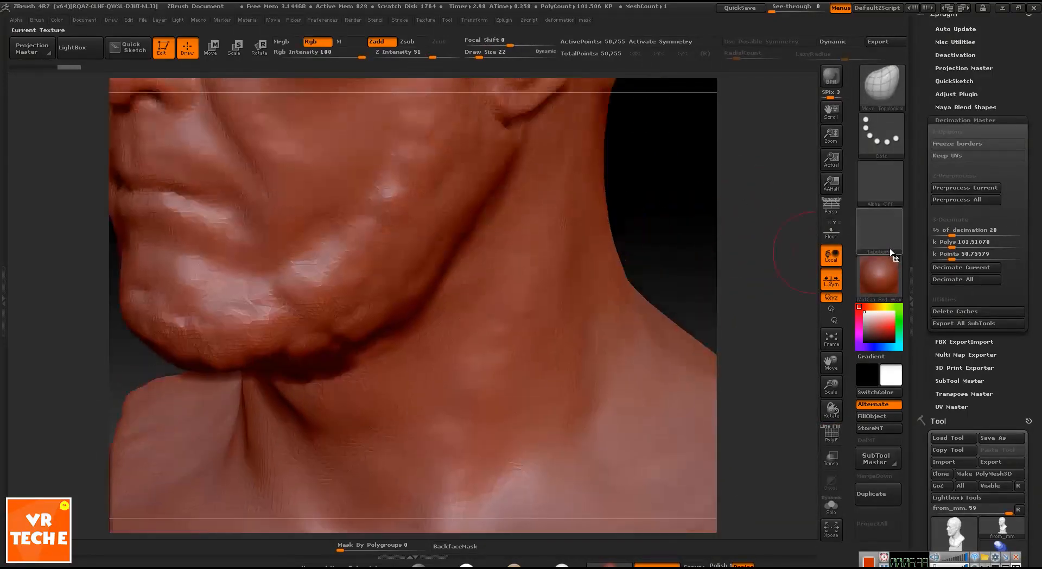
Undo the 20% decimation, set the decimation percentage to 50, and decimate the current bust again
drag(931, 230, 956, 230)
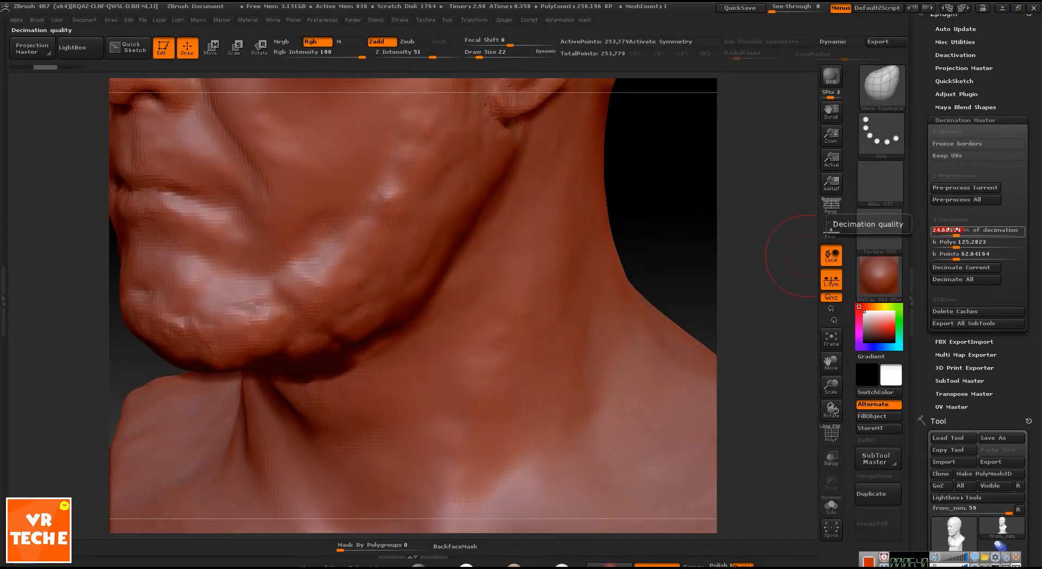
text(50)
key(Return)
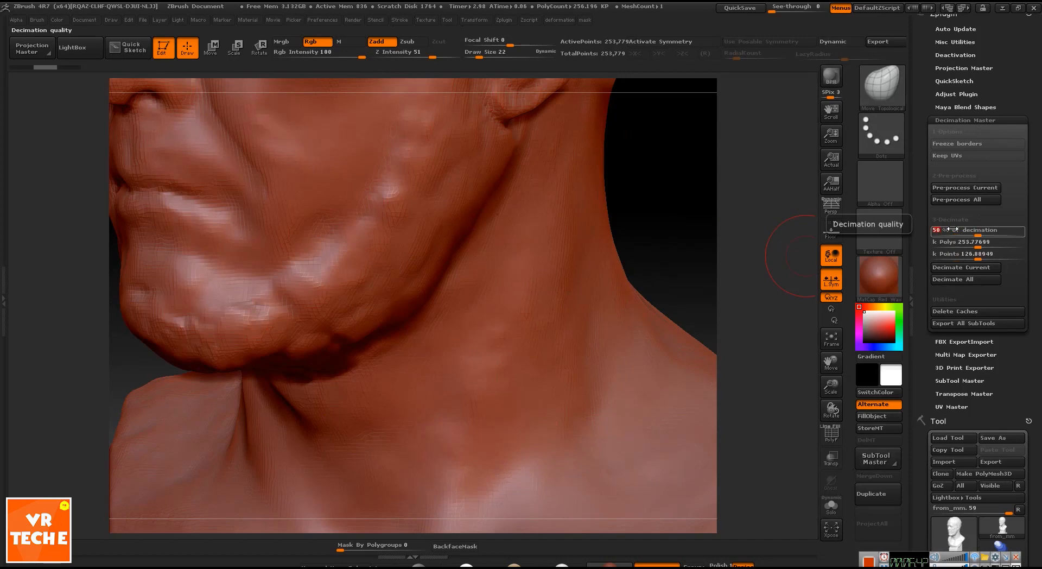
click(946, 268)
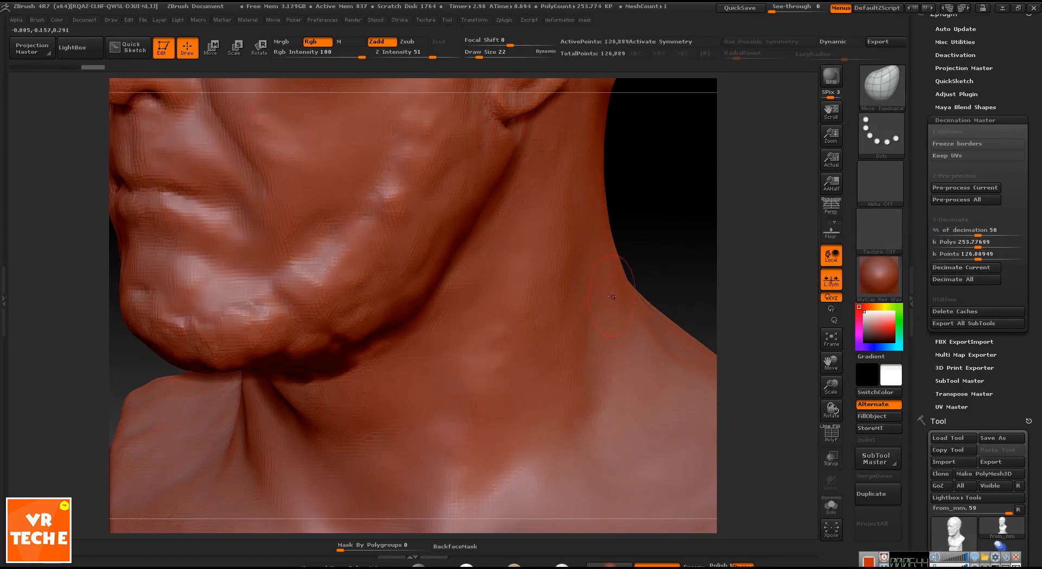
Examine the decimated bust's wireframe on the neck, base pillar and face, and review the whole bust with the wireframe hidden
key(shift+f)
key(shift+f)
mouse_move(666, 218)
alt+mouse_down()
mouse_move(649, 219)
mouse_move(700, 220)
alt+mouse_up()
alt+drag(631, 320, 420, 263)
key(shift+f)
mouse_move(610, 280)
mouse_down()
mouse_move(602, 226)
mouse_move(595, 282)
mouse_move(594, 237)
mouse_move(387, 264)
mouse_up()
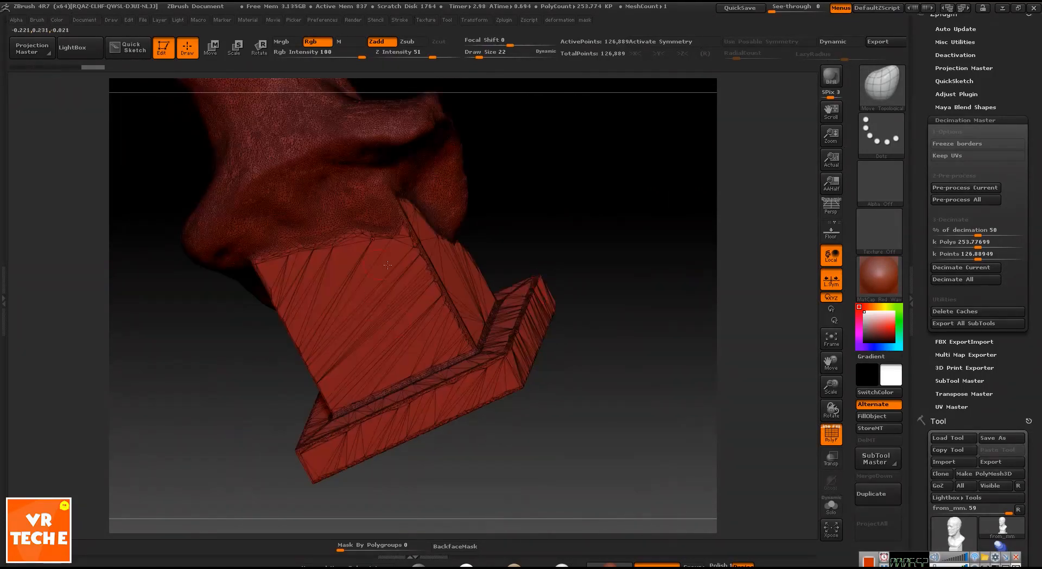
drag(639, 251, 669, 363)
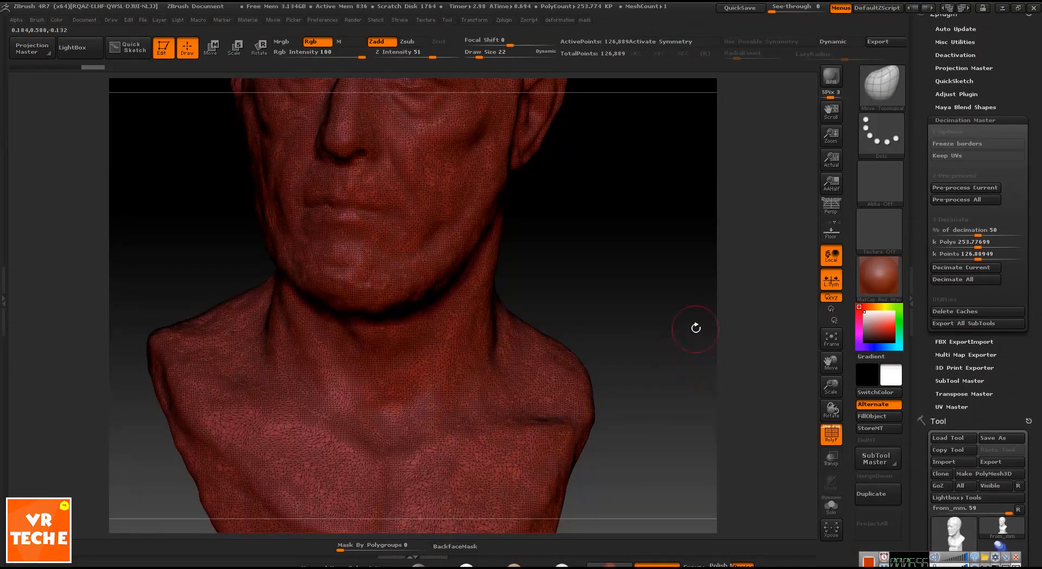
alt+drag(693, 261, 477, 308)
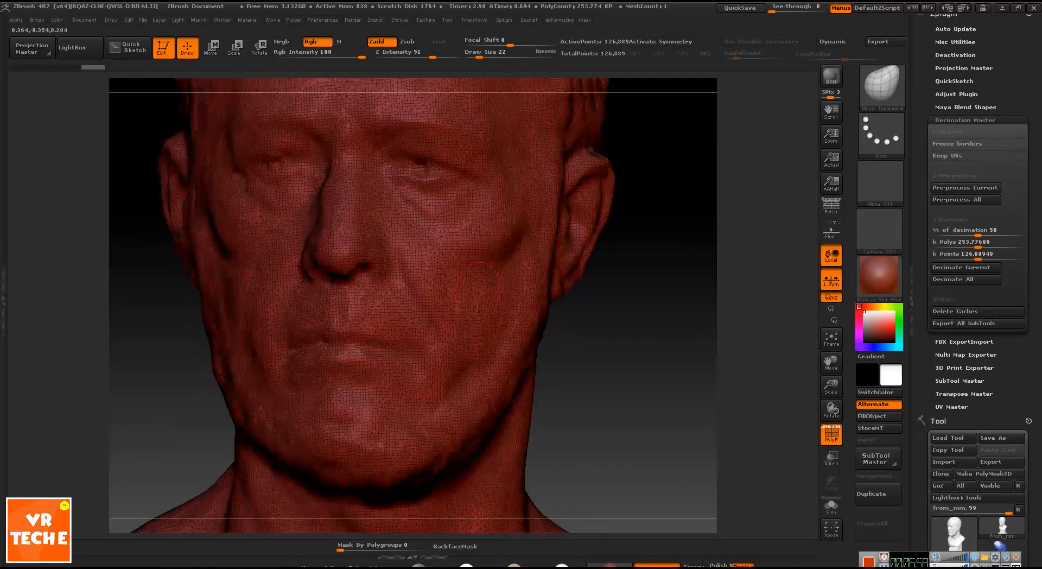
key(shift+f)
drag(698, 331, 807, 317)
Export the selected decimated bust as an STL in inches with 3D Print Exporter, replacing the existing Dece_STL file
click(965, 367)
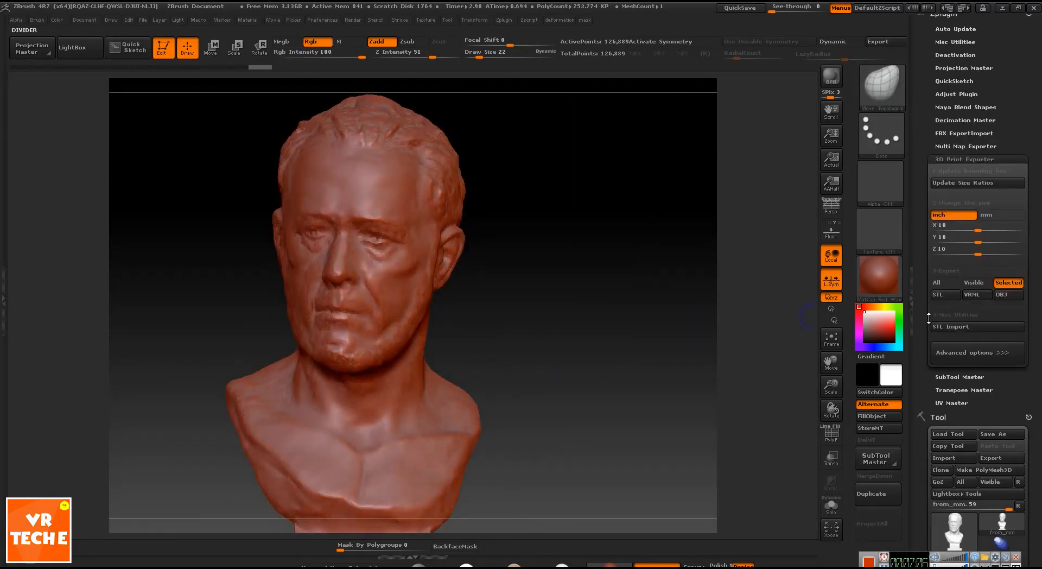
click(949, 214)
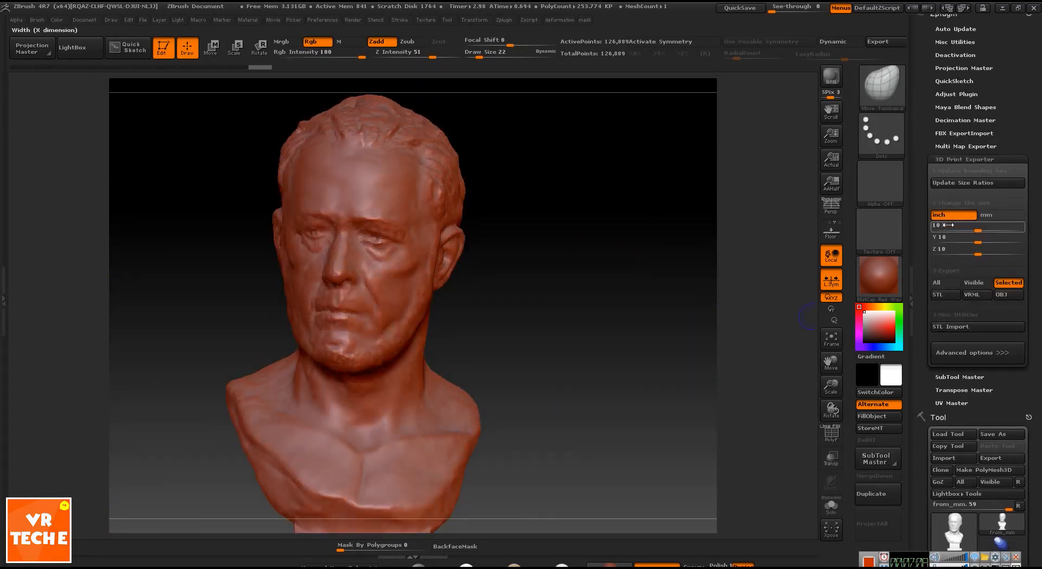
alt+drag(668, 311, 527, 299)
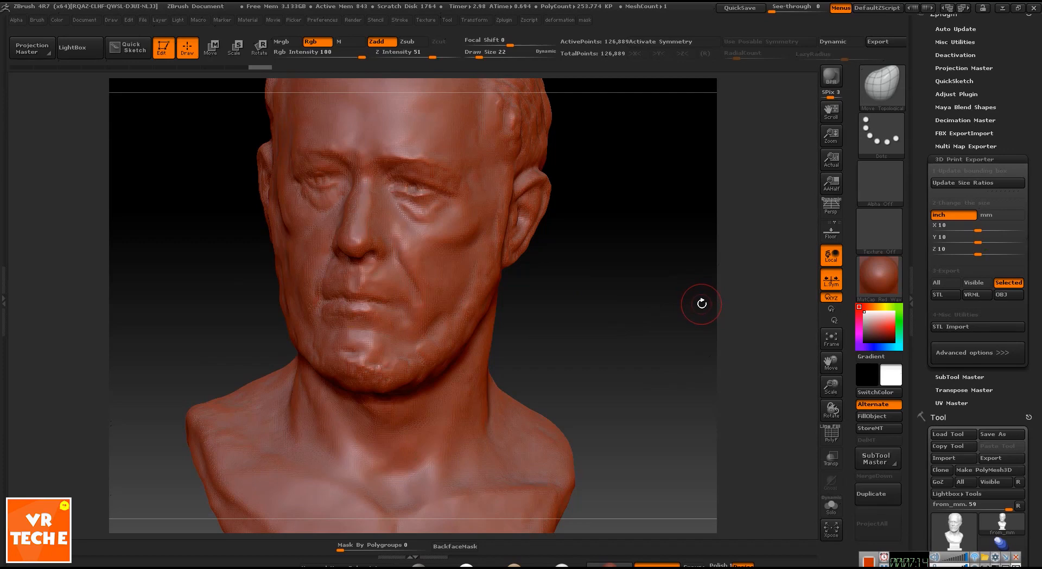
drag(760, 297, 581, 260)
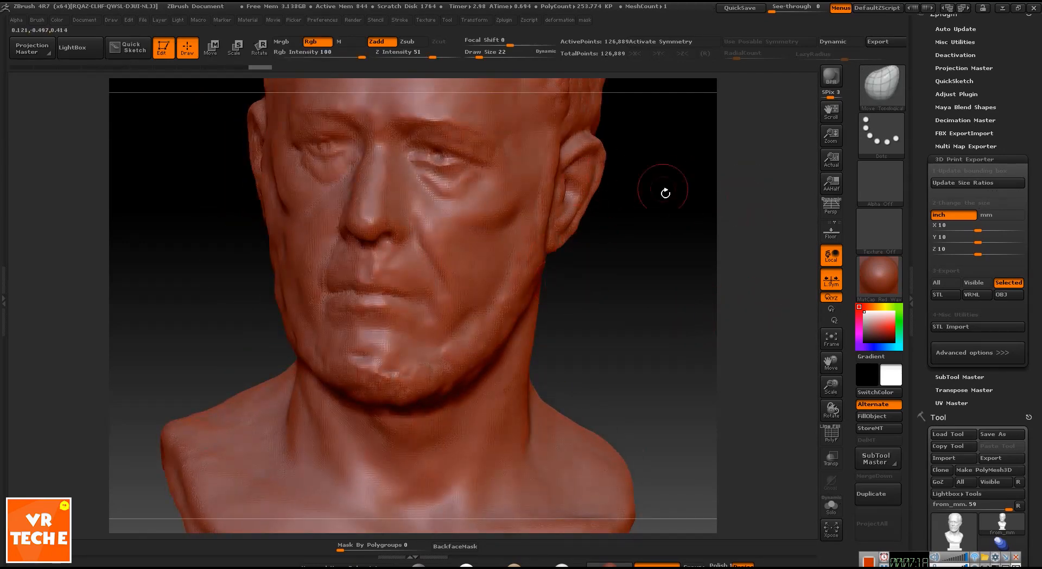
scroll(1025, 287, down, 1)
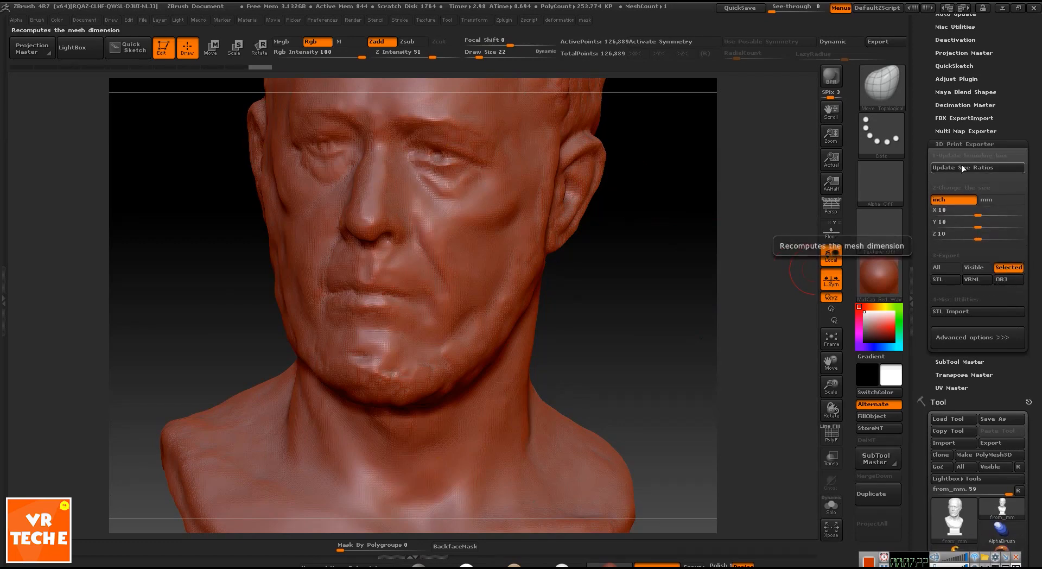
click(948, 281)
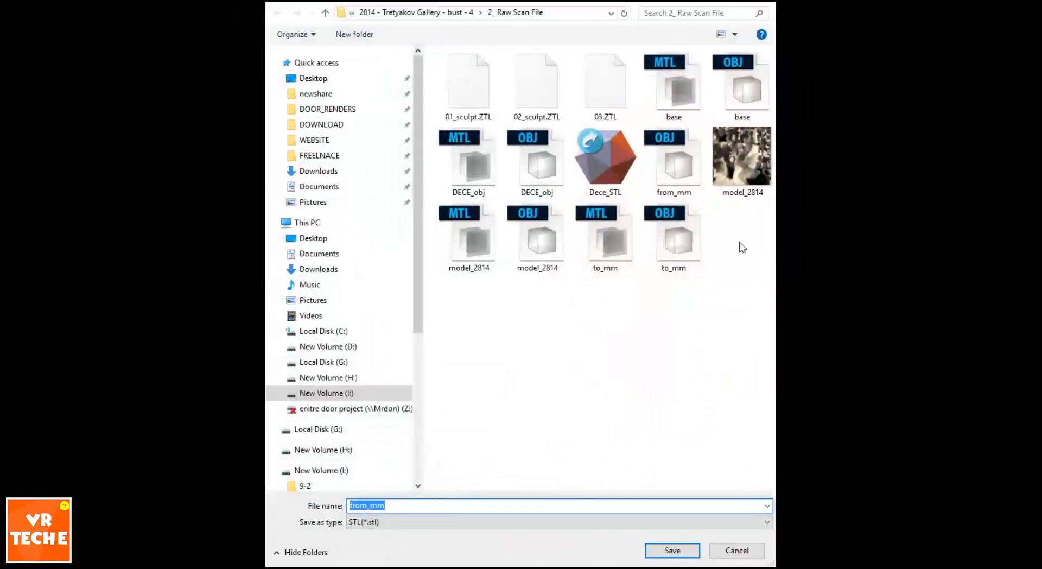
double_click(606, 179)
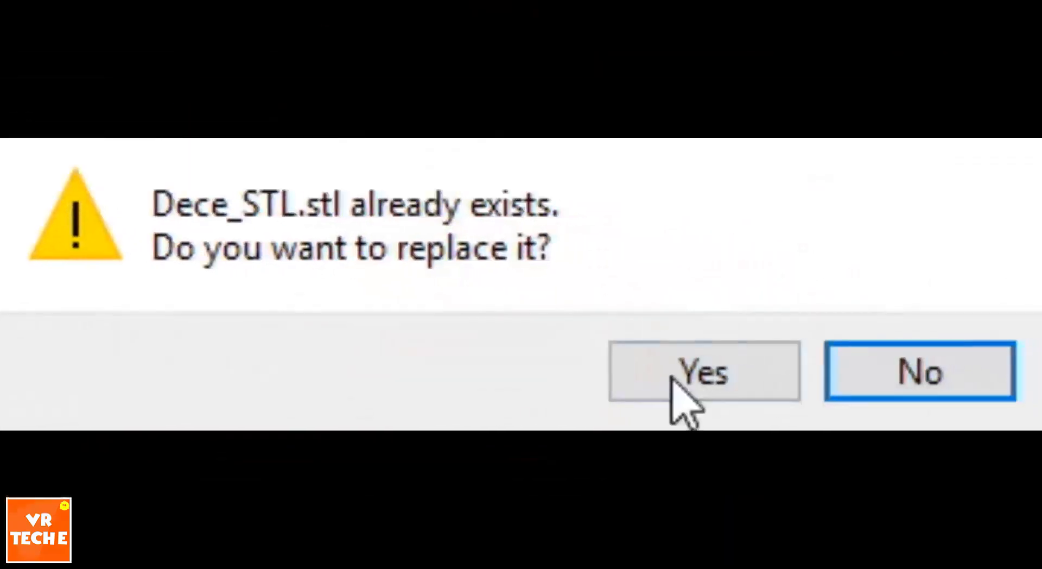
click(863, 331)
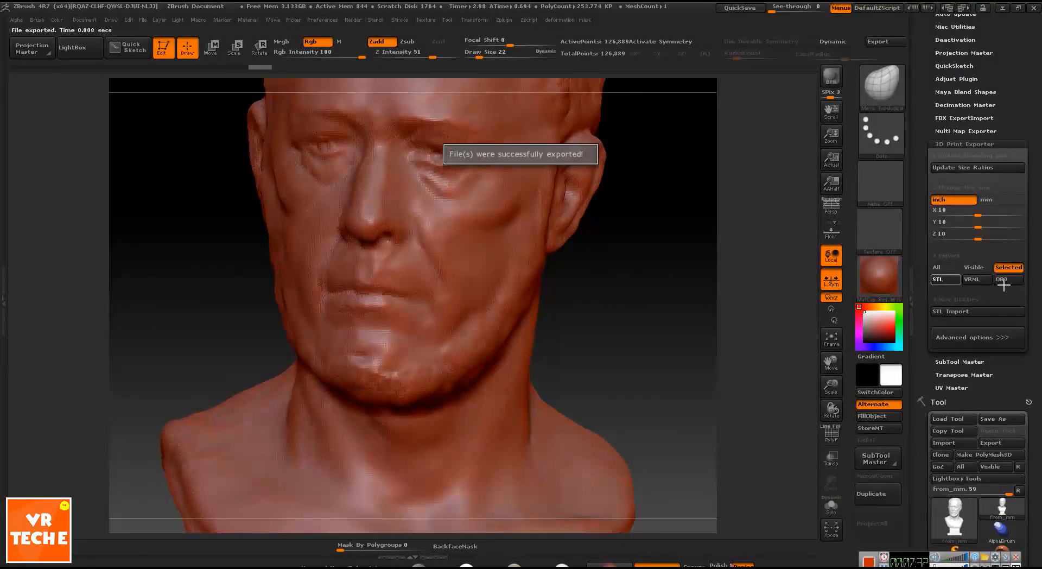
Export the selected bust as an OBJ as well, replacing the existing DECE_obj file
click(1007, 280)
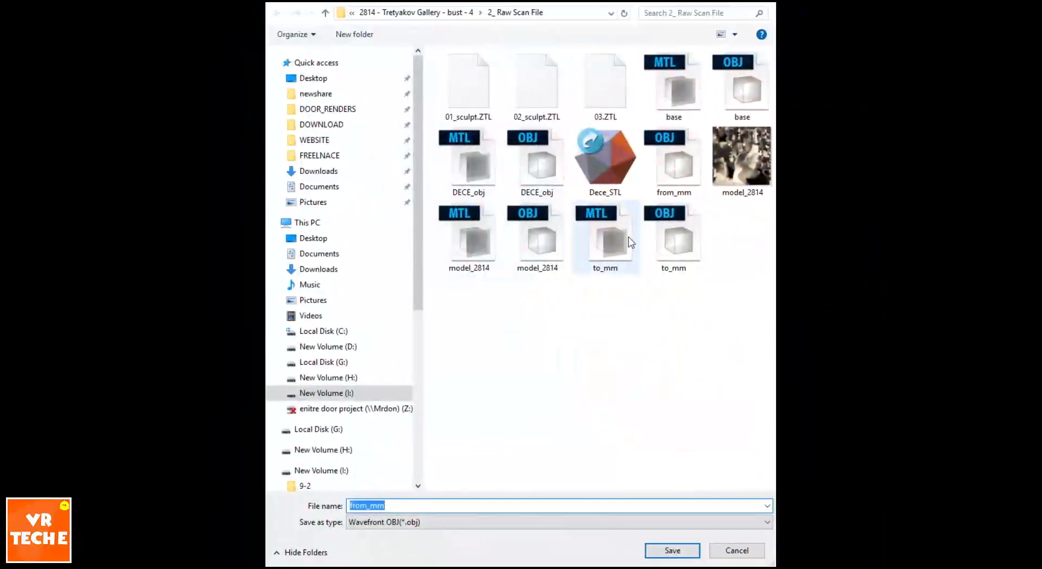
click(538, 236)
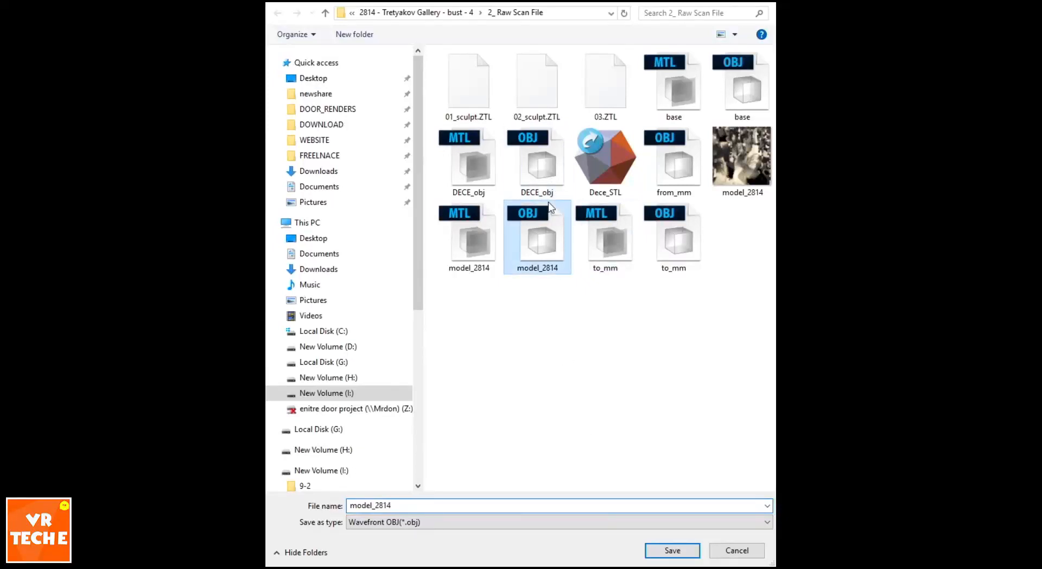
click(555, 187)
double_click(554, 187)
click(624, 308)
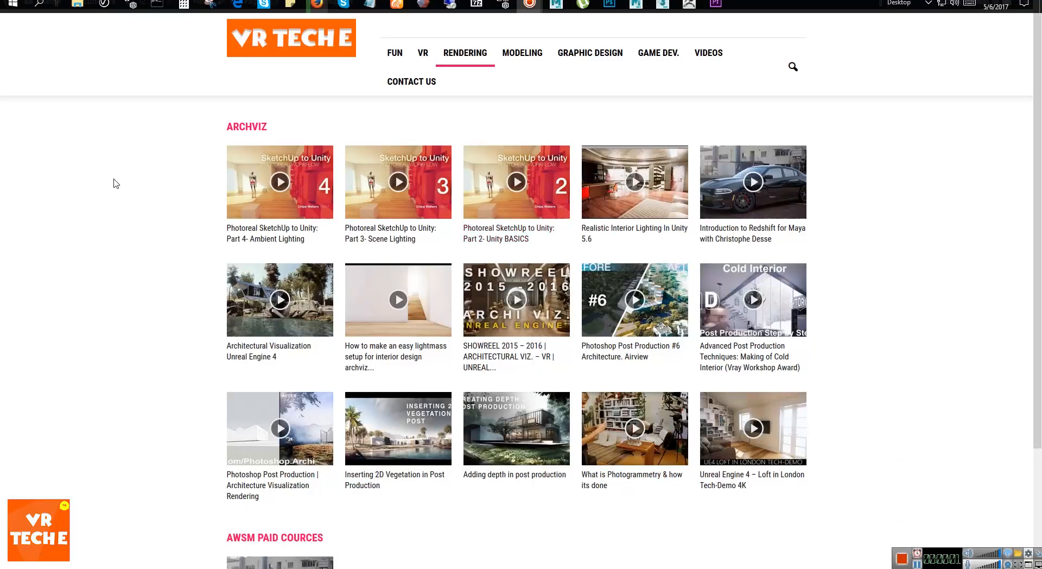
Switch to the VR Teche website in the browser and look through its Rendering, Modeling and home page listings
scroll(112, 181, down, 3)
scroll(133, 176, up, 2)
click(526, 52)
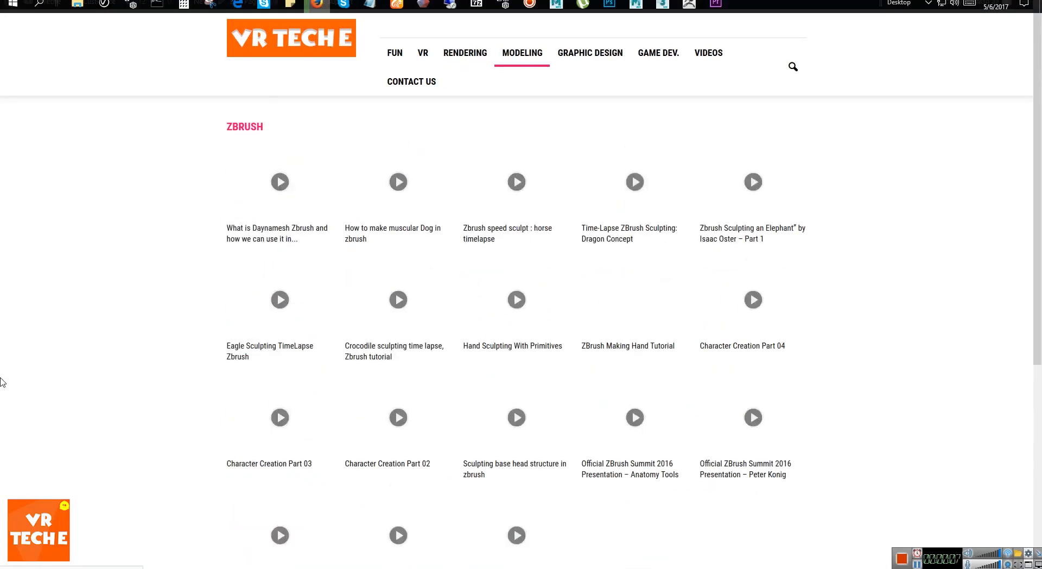
scroll(4, 379, down, 5)
scroll(2, 388, up, 5)
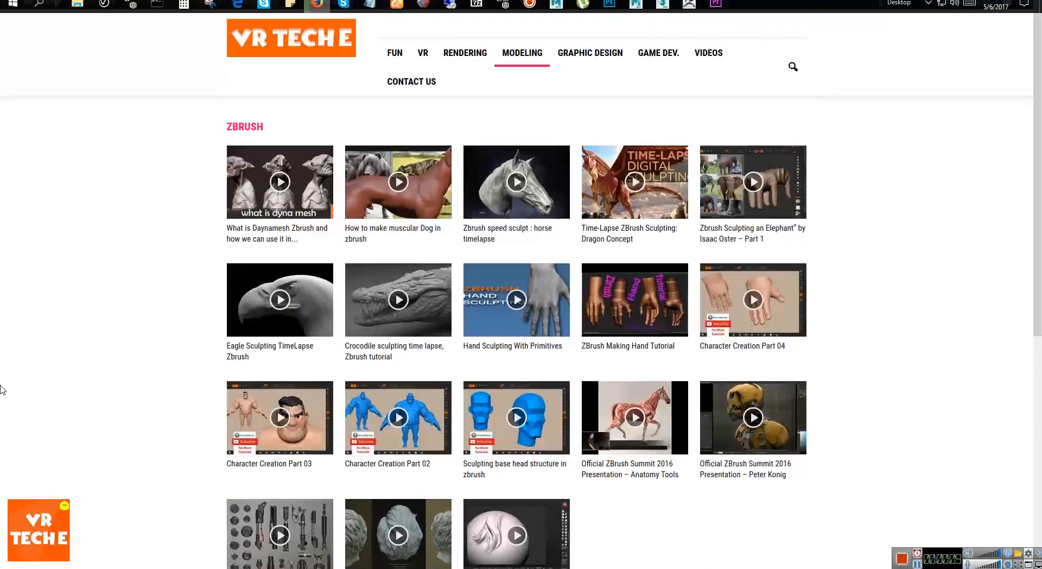
scroll(5, 383, down, 8)
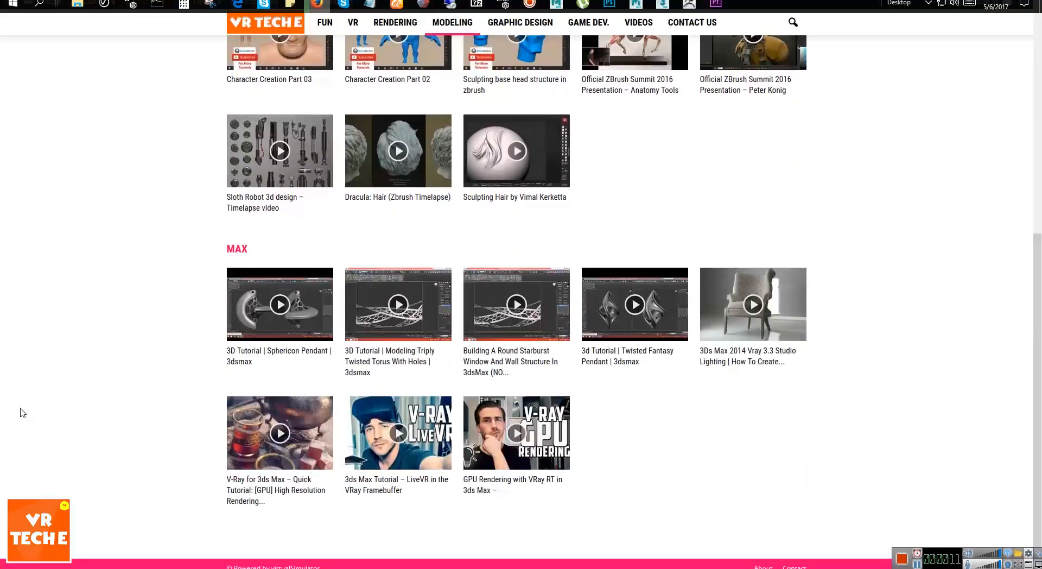
scroll(58, 358, up, 5)
scroll(58, 358, up, 3)
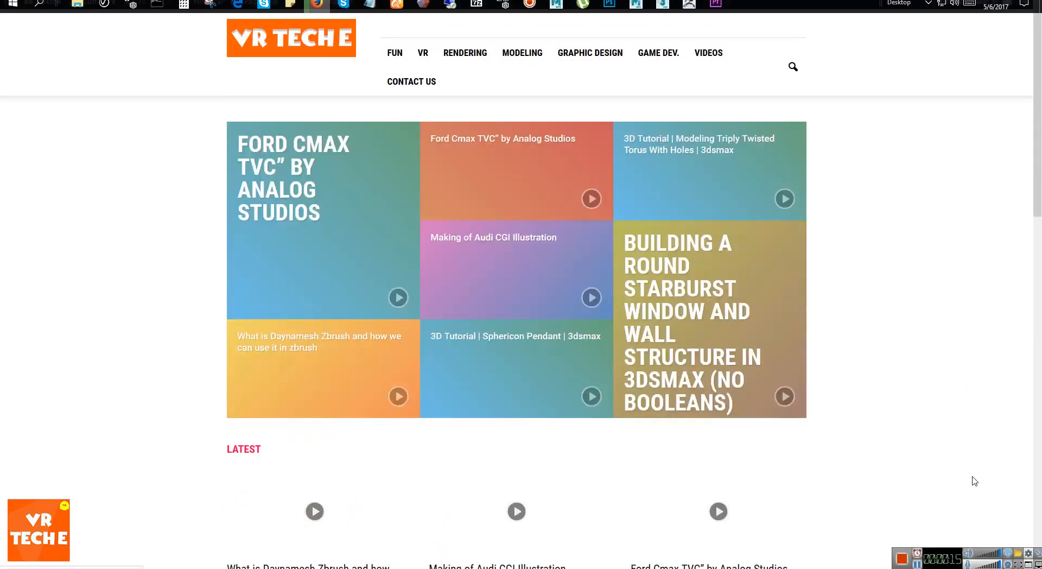
scroll(868, 419, down, 8)
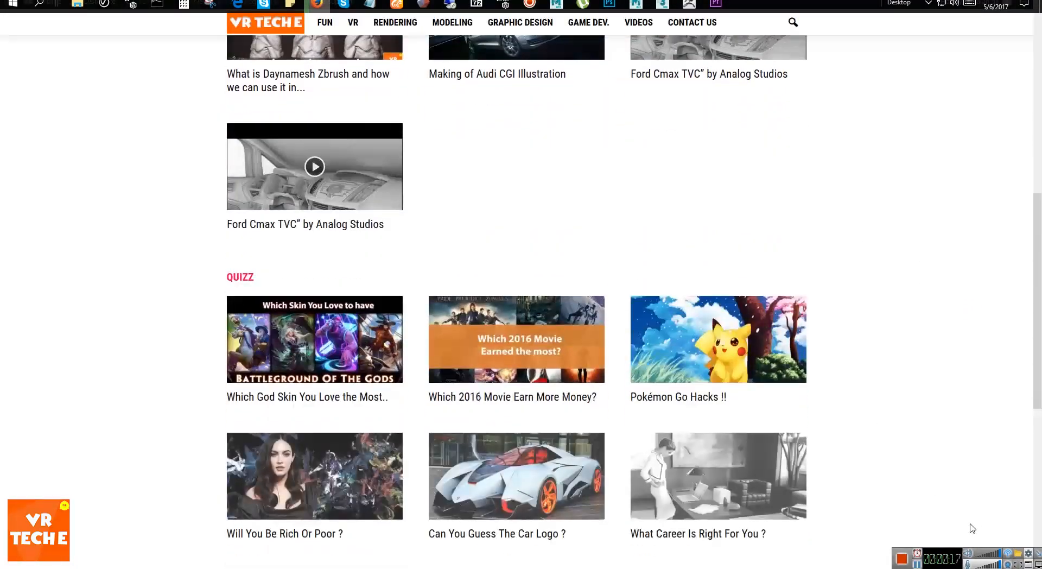